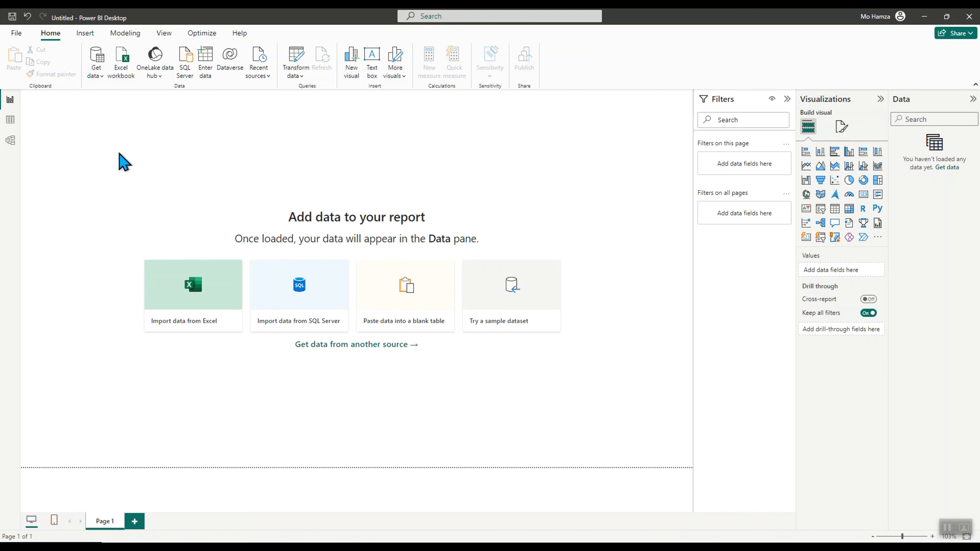
pyautogui.click(15, 34)
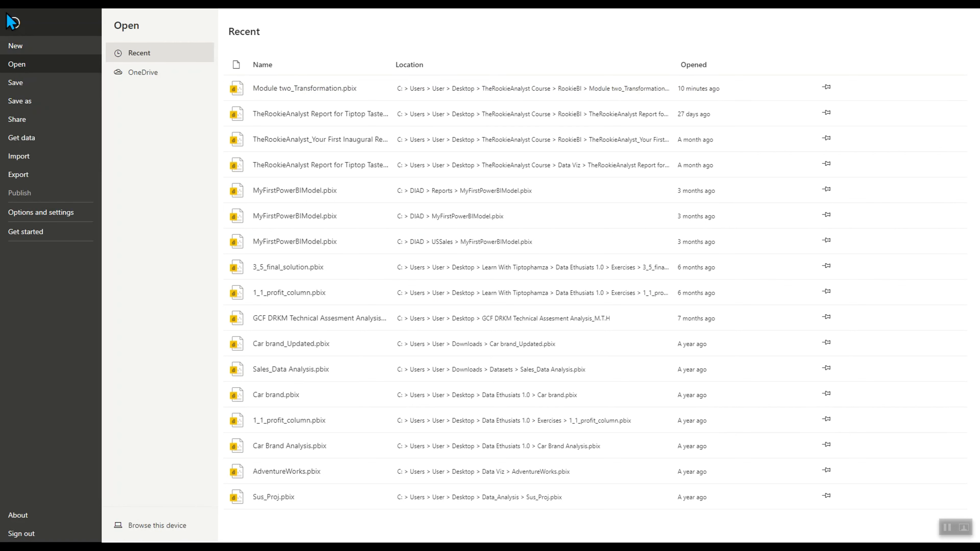
pyautogui.click(14, 22)
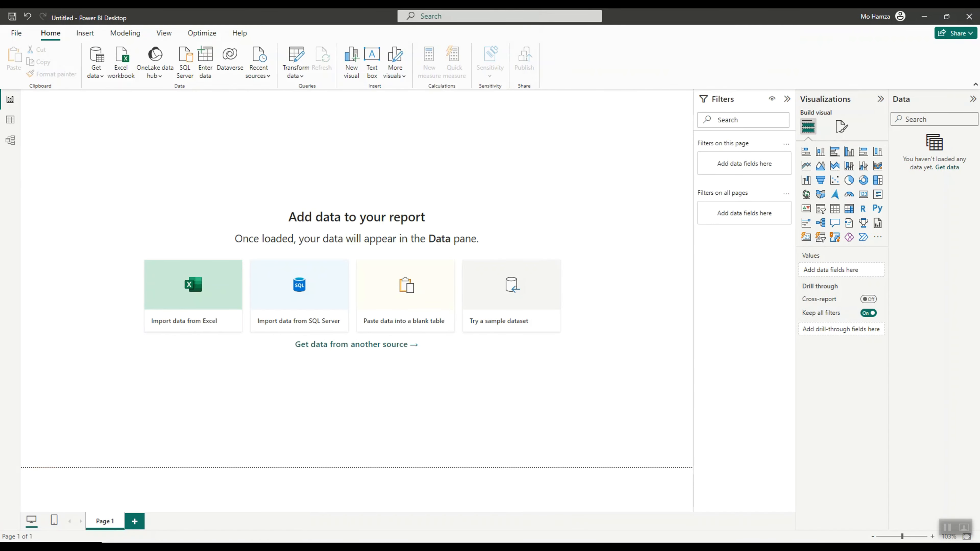
# Open the Module two_Transformation report file from the RookieBI folder
pyautogui.hotkey('alt', 'Tab')
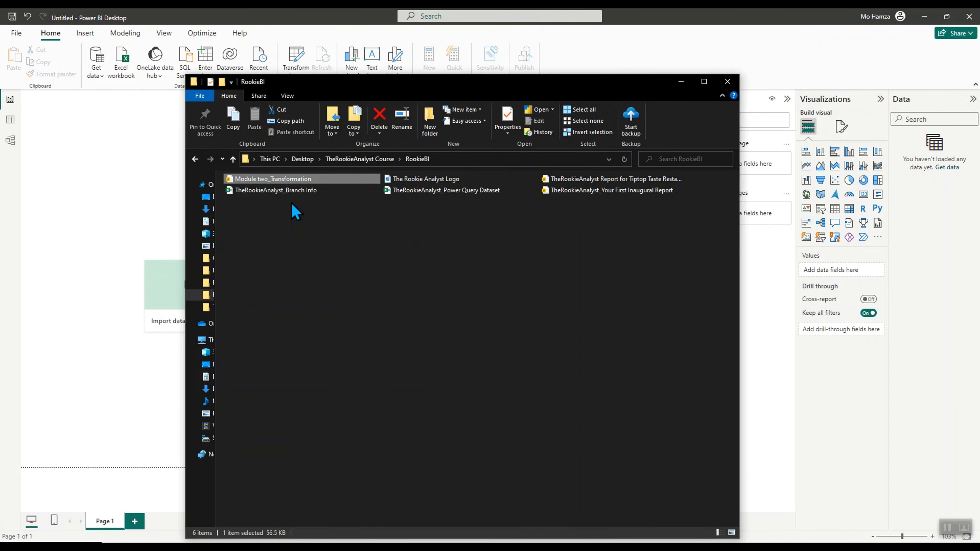
pyautogui.doubleClick(299, 180)
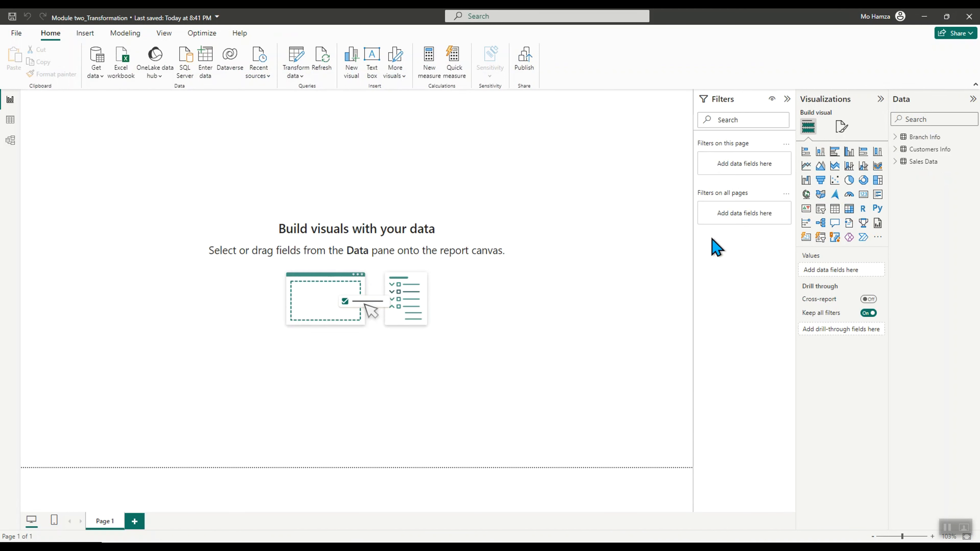
# Expand the Branch Info, Customers Info and Sales Data tables to review their fields
pyautogui.click(895, 137)
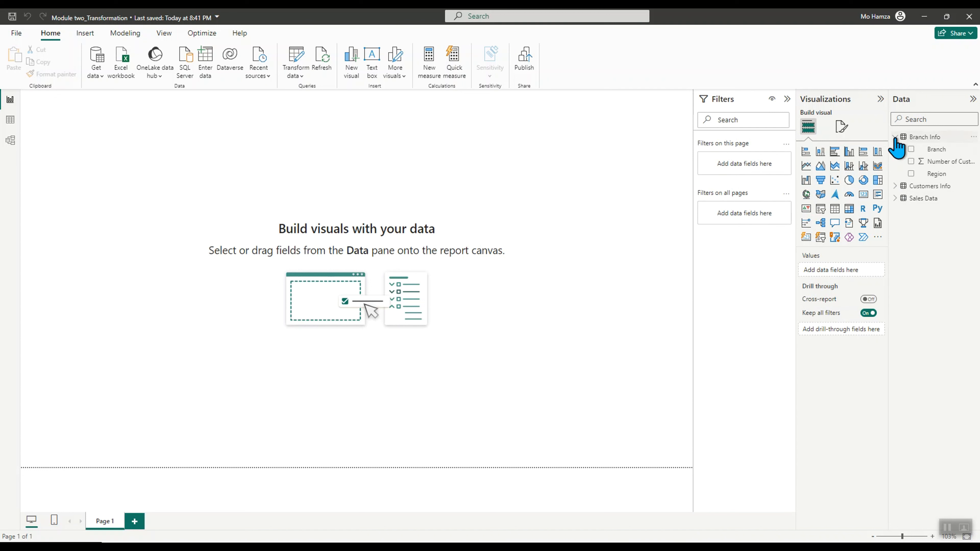
pyautogui.click(895, 138)
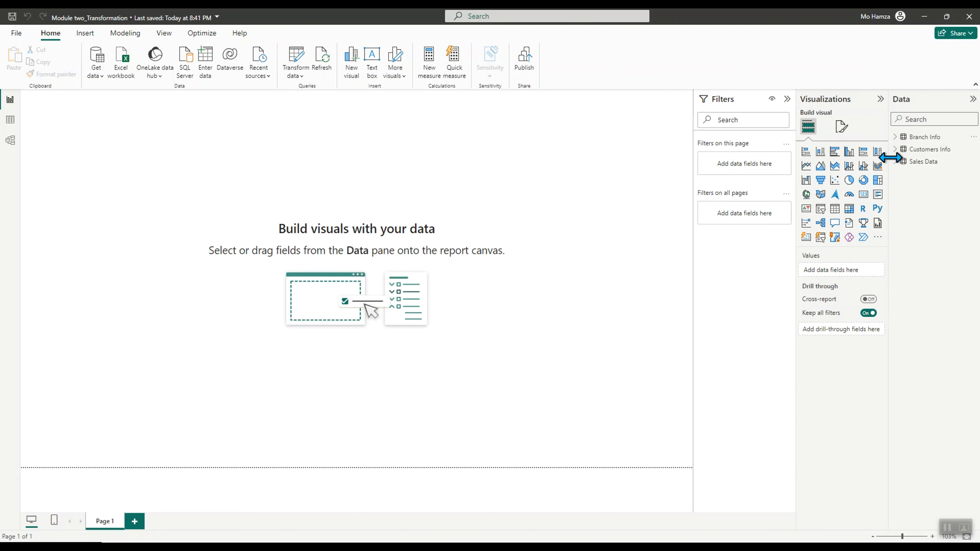
pyautogui.click(895, 150)
pyautogui.click(894, 150)
pyautogui.click(896, 161)
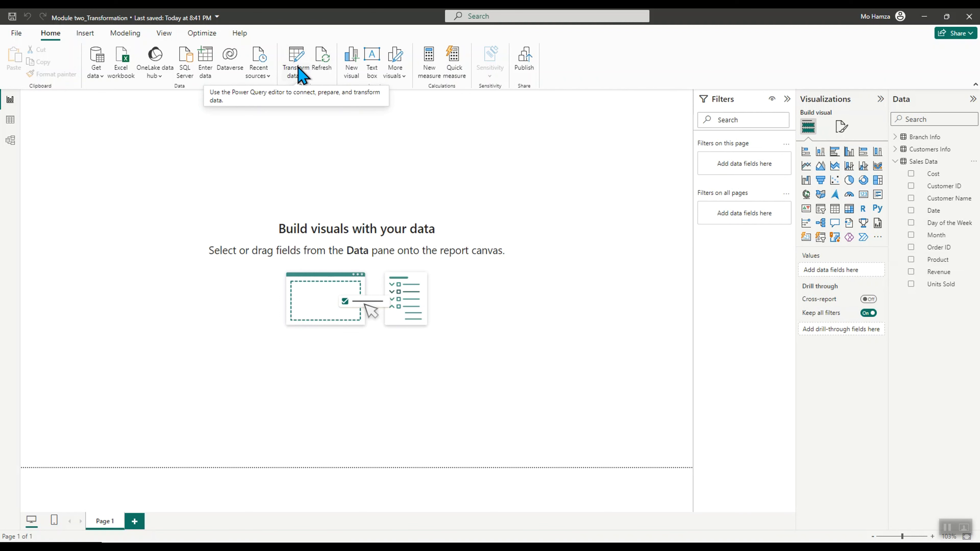
# Inspect the Branch Info, Customers Info and Sales Data tables and their relationships in the data and model views
pyautogui.click(10, 123)
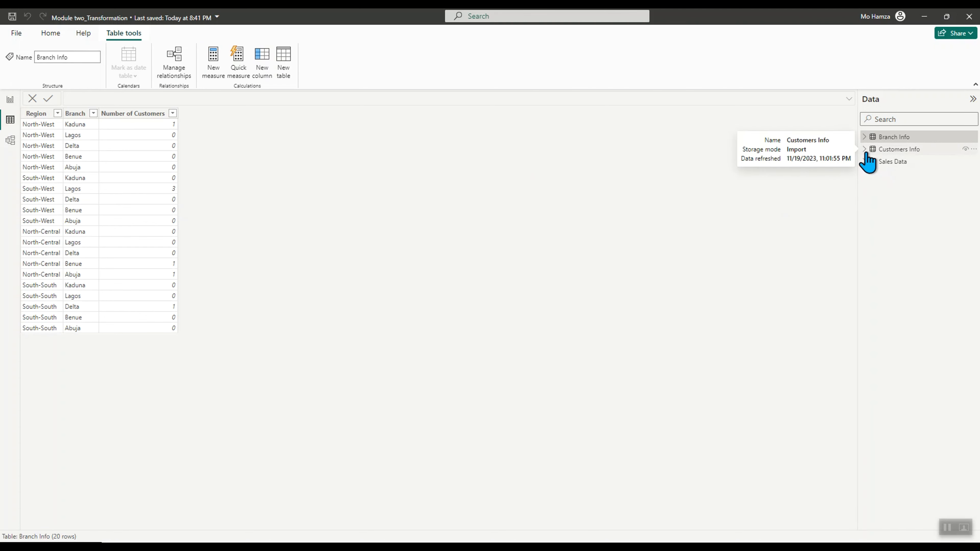
pyautogui.click(864, 149)
pyautogui.click(864, 150)
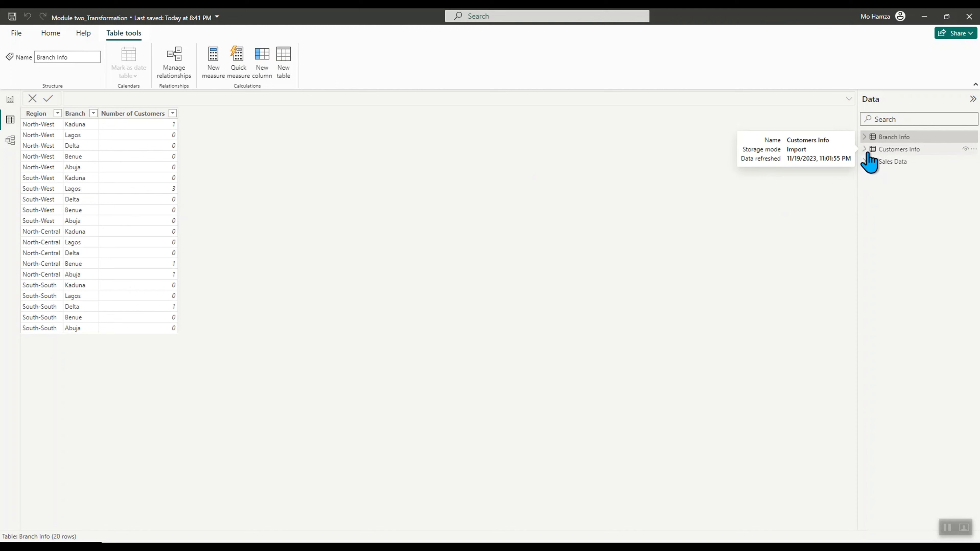
pyautogui.click(887, 151)
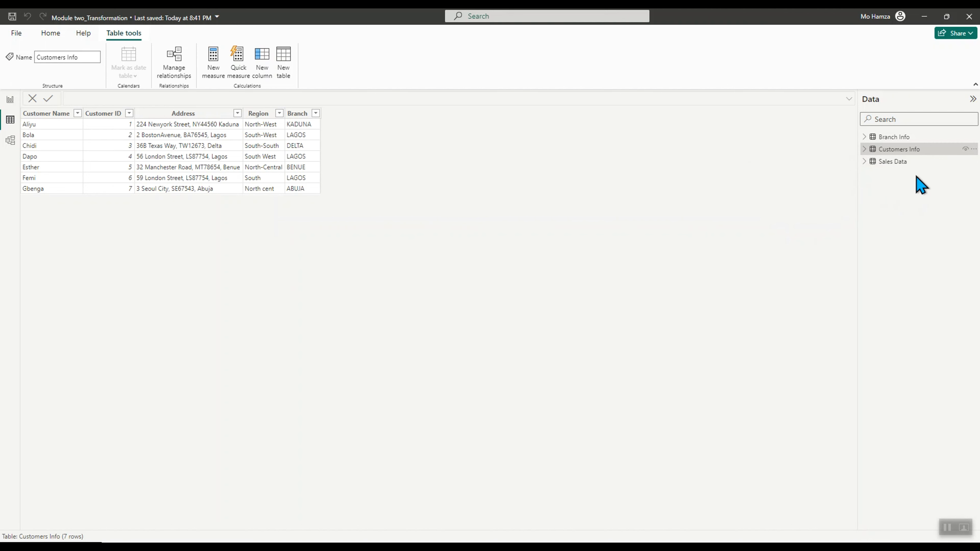
pyautogui.click(891, 137)
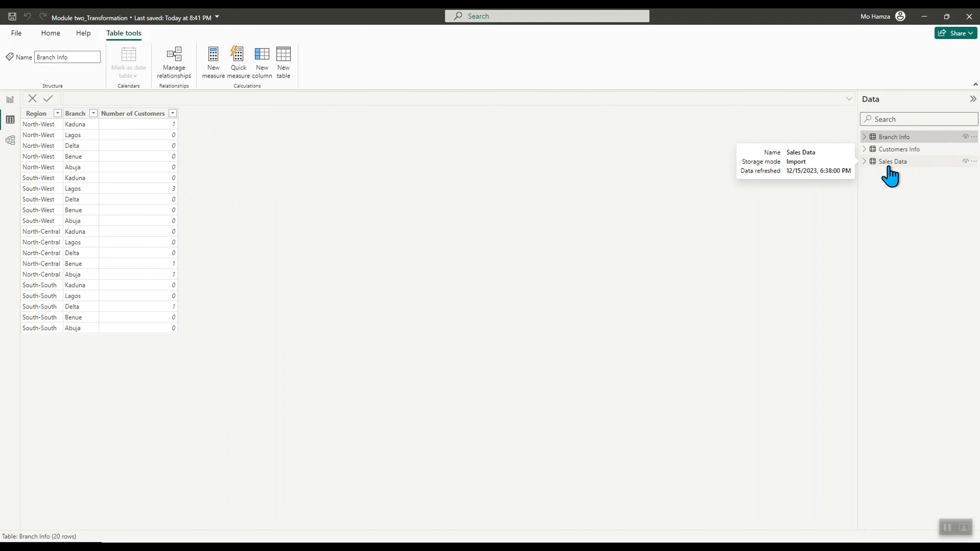
pyautogui.click(888, 167)
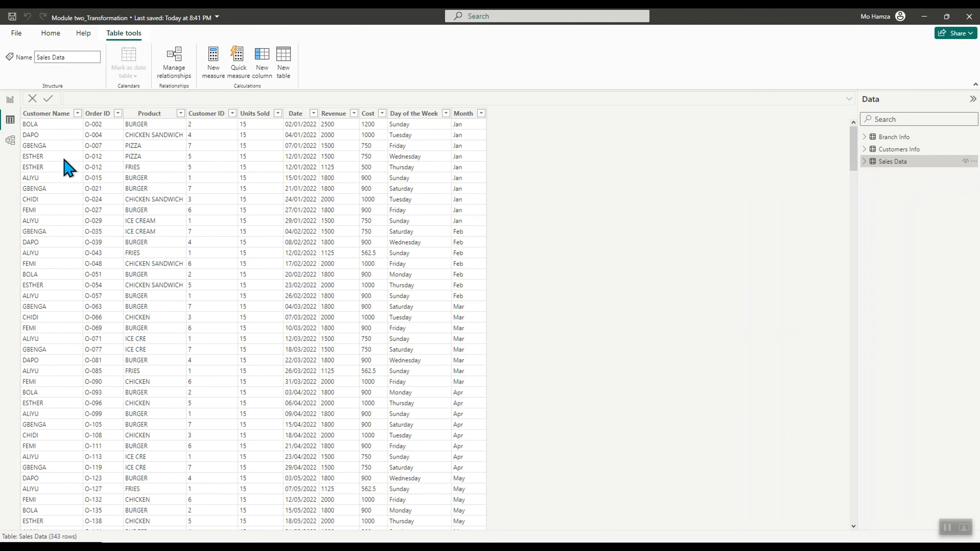
pyautogui.click(10, 140)
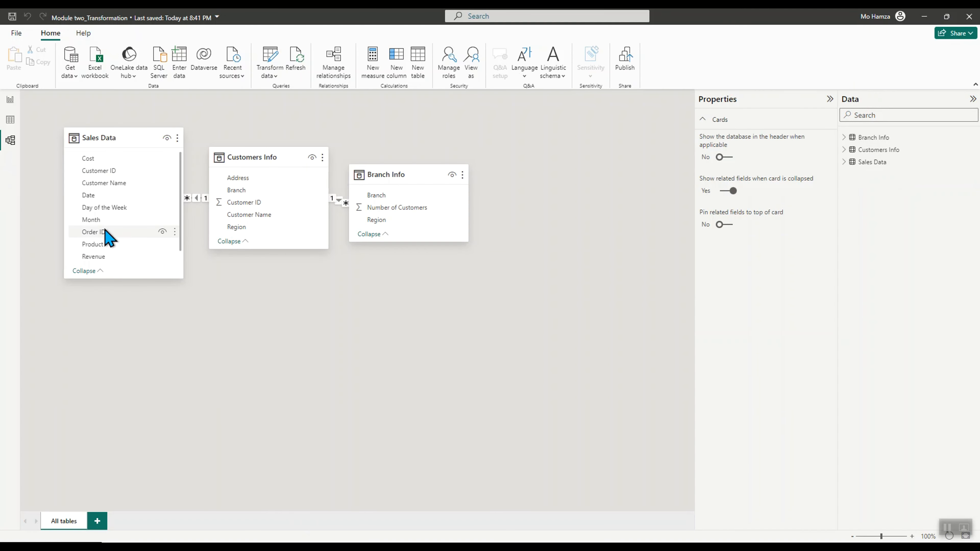
pyautogui.click(10, 99)
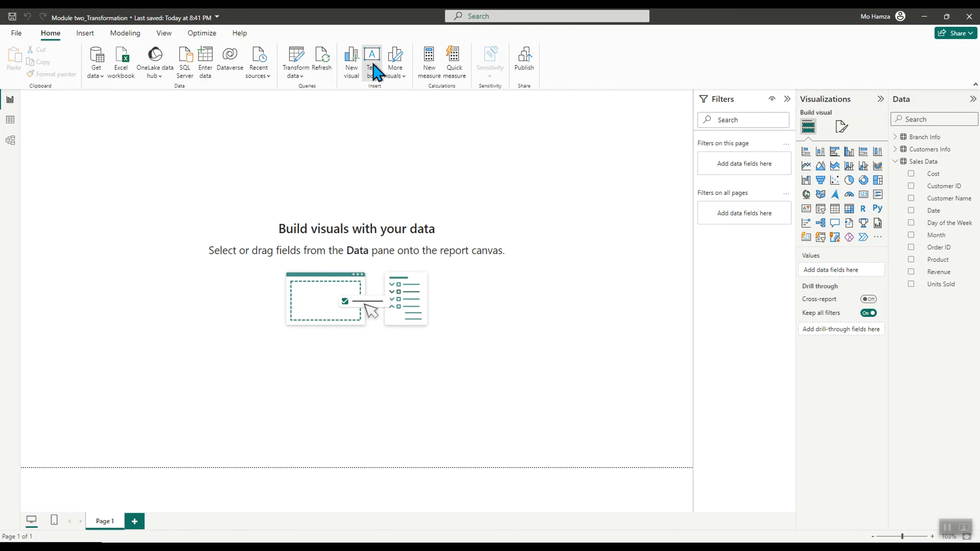
# Insert a text box with the title 'Tiptop Taste Restaurant 2022 Sales Report'
pyautogui.click(373, 70)
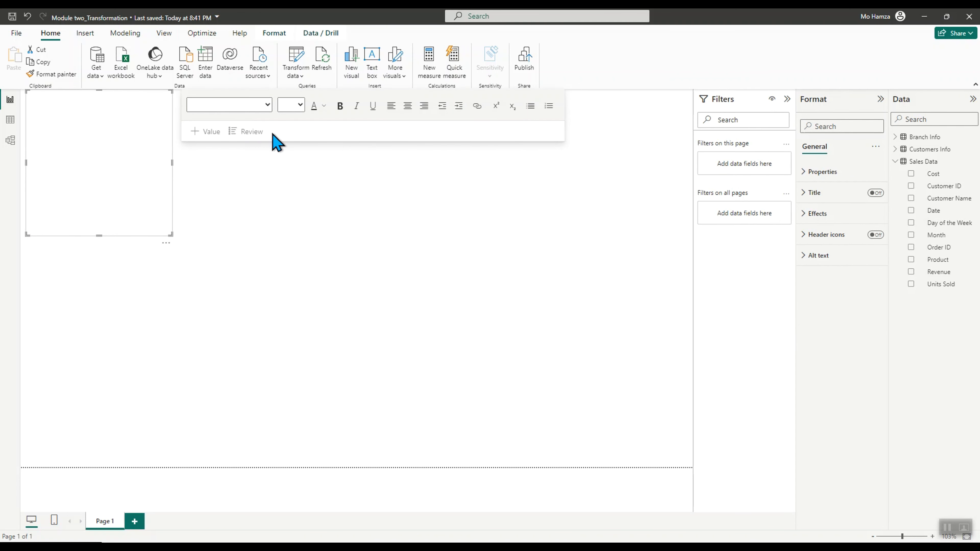
pyautogui.click(54, 137)
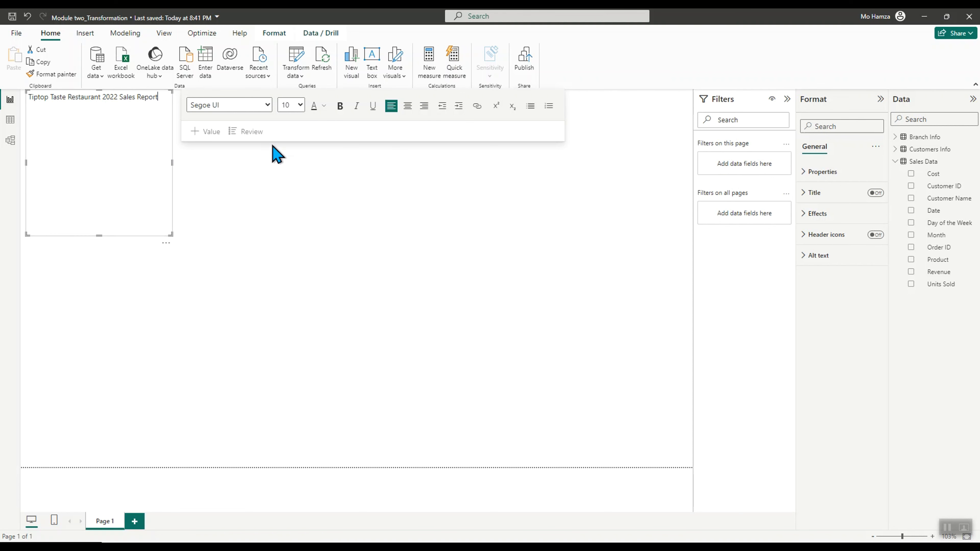
# Set the title's font size to 32 and widen the text box
pyautogui.click(299, 105)
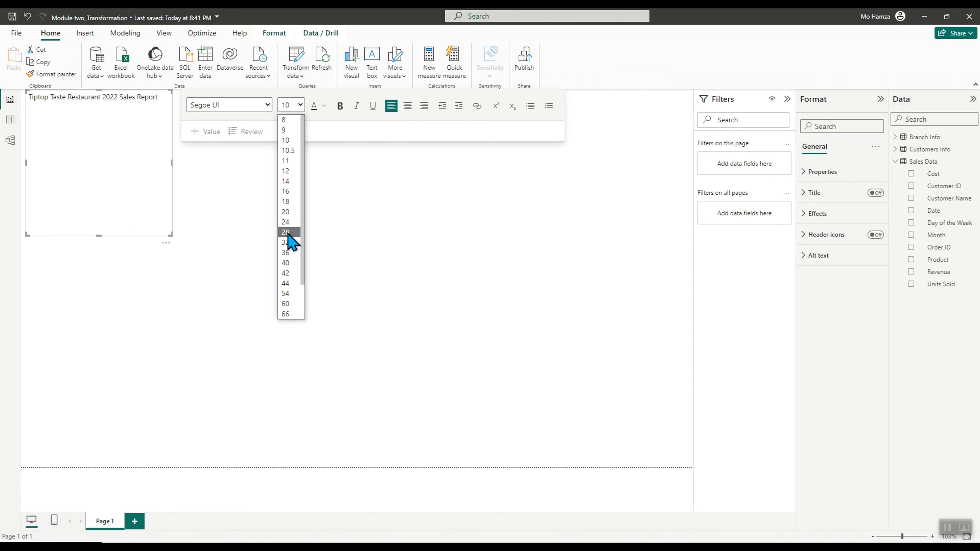
pyautogui.click(288, 232)
pyautogui.moveTo(172, 163); pyautogui.dragTo(449, 205)
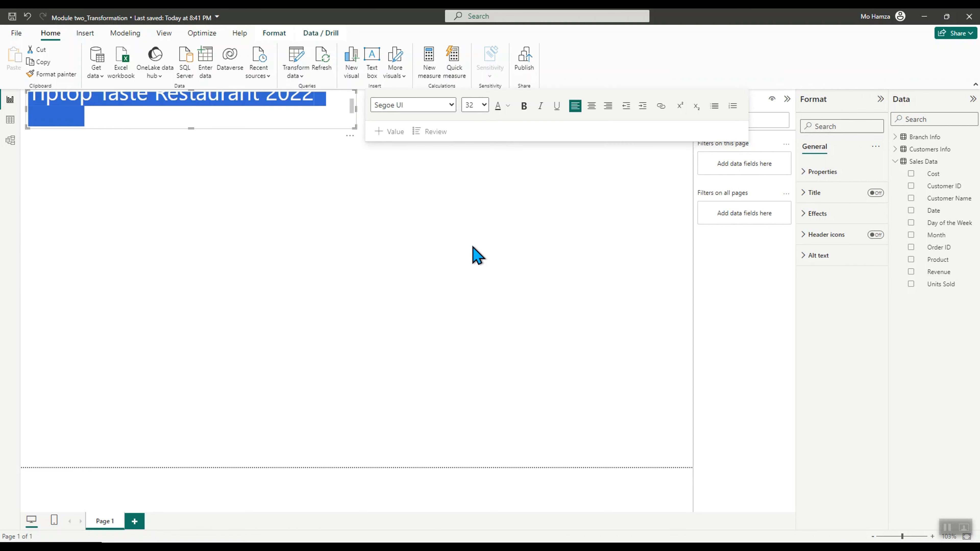
pyautogui.moveTo(356, 108); pyautogui.dragTo(398, 115)
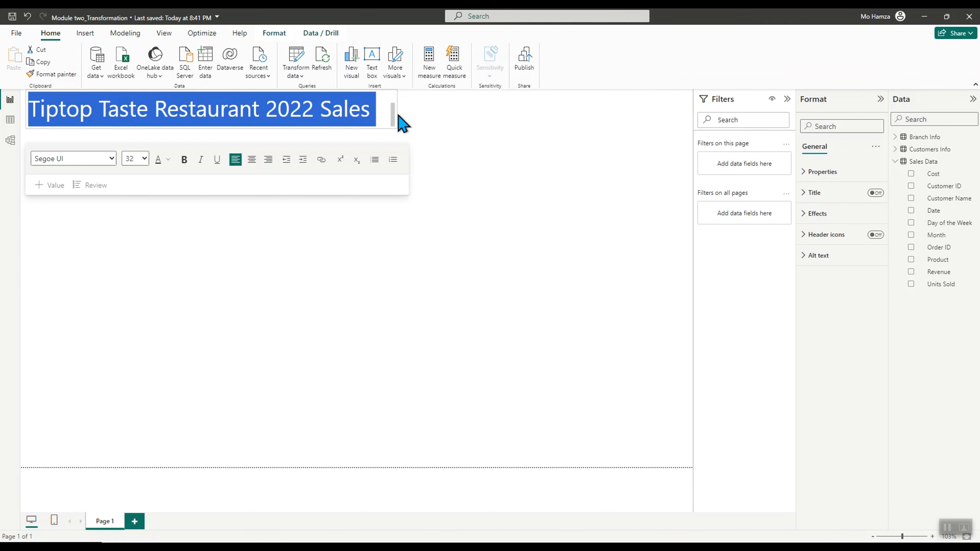
pyautogui.click(332, 276)
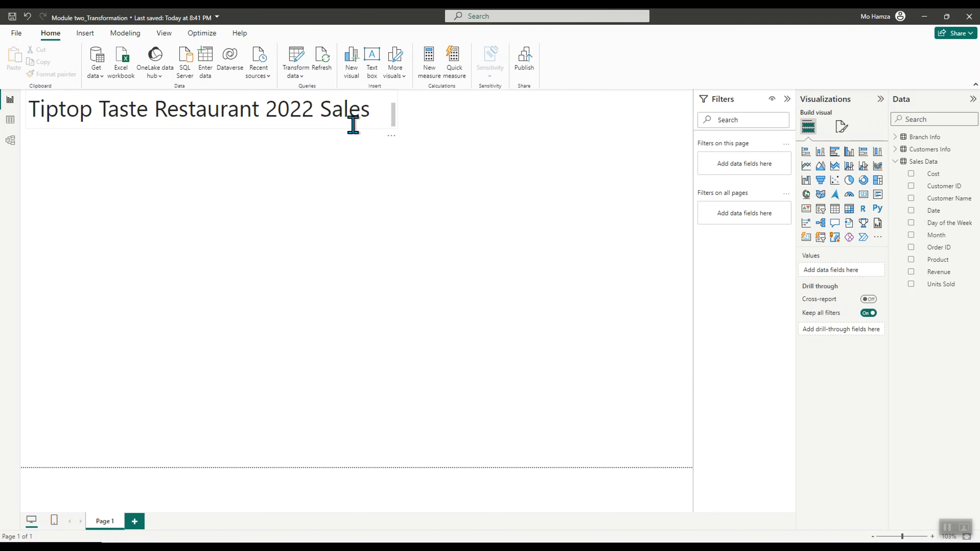
# Widen the title text box and move it to the top centre of the page
pyautogui.click(388, 124)
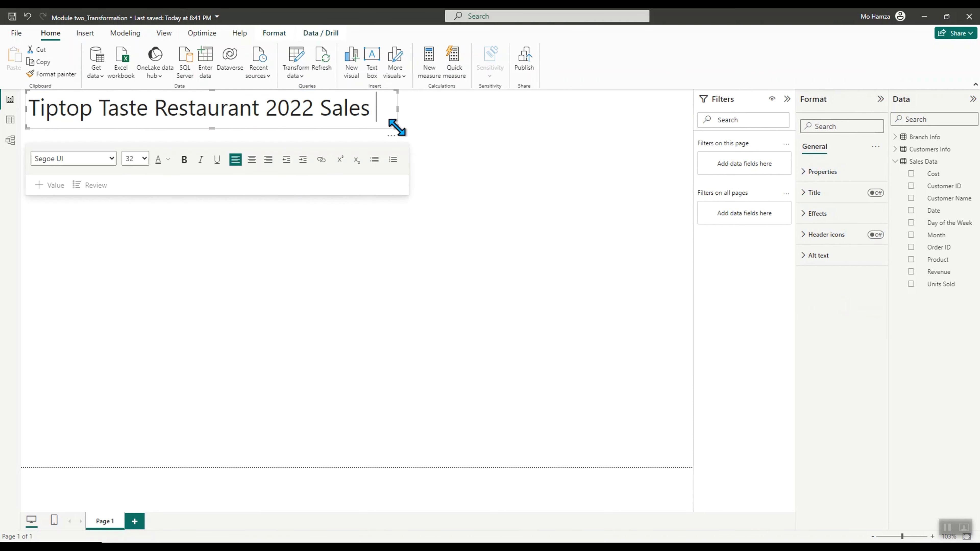
pyautogui.moveTo(396, 127); pyautogui.dragTo(414, 126)
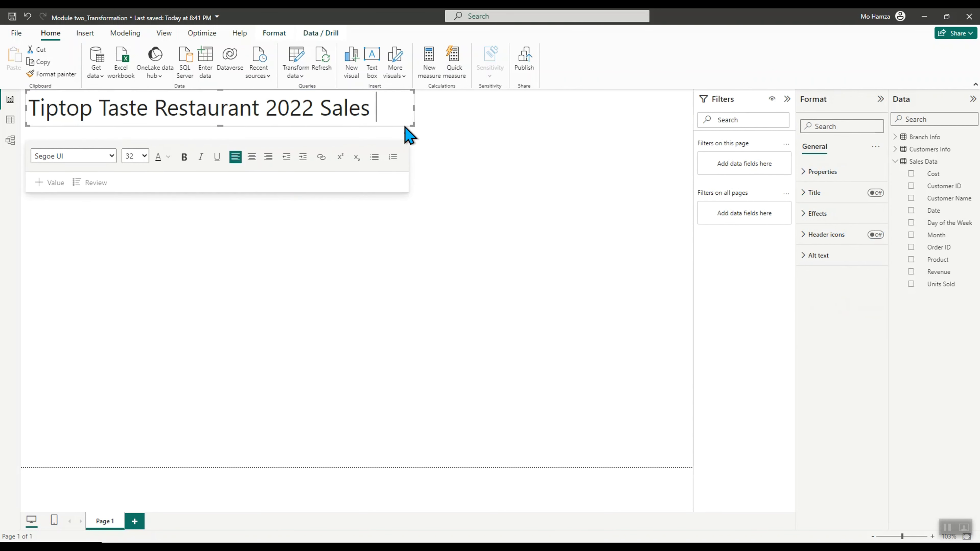
pyautogui.moveTo(278, 127); pyautogui.dragTo(448, 124)
pyautogui.click(489, 186)
pyautogui.click(447, 125)
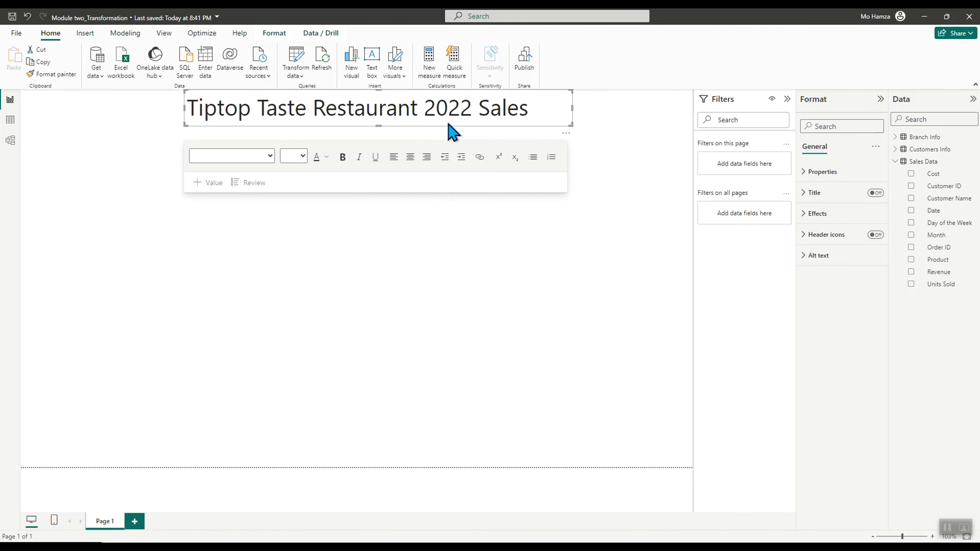
pyautogui.click(88, 116)
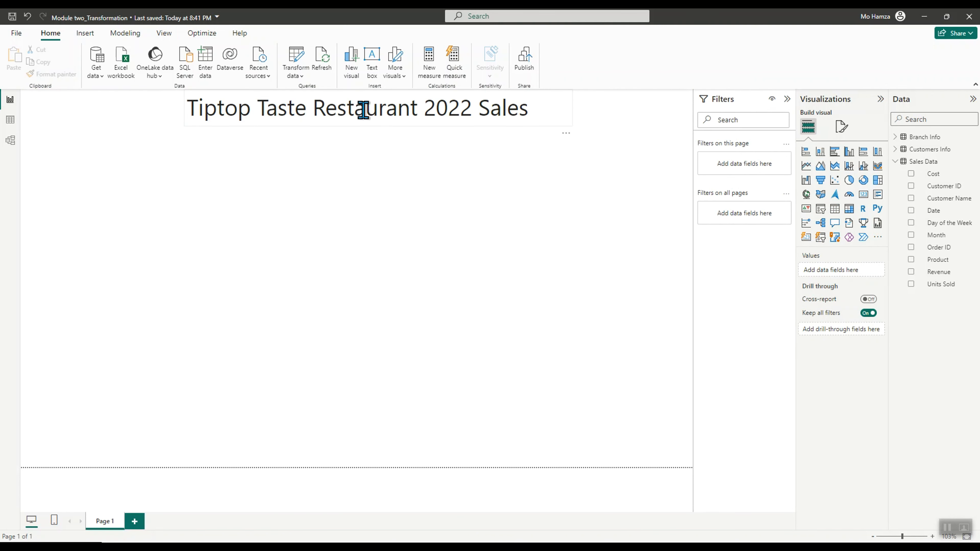
# Insert The Rookie Analyst Logo image from the RookieBI folder
pyautogui.click(88, 36)
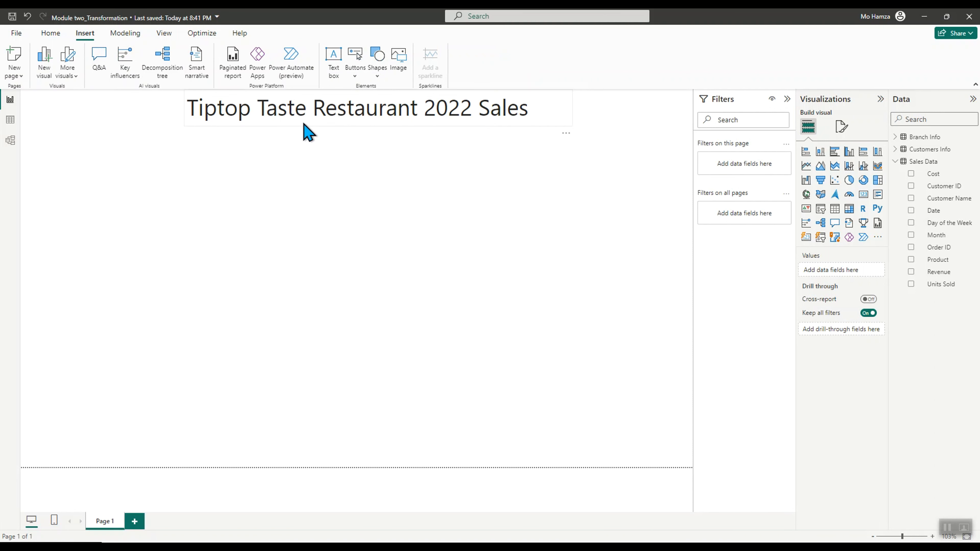
pyautogui.click(399, 65)
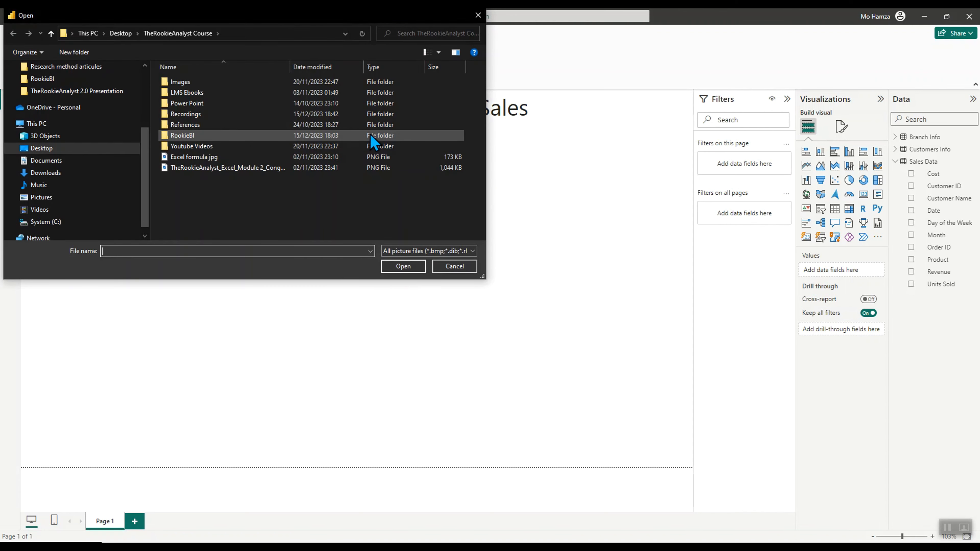
pyautogui.doubleClick(212, 136)
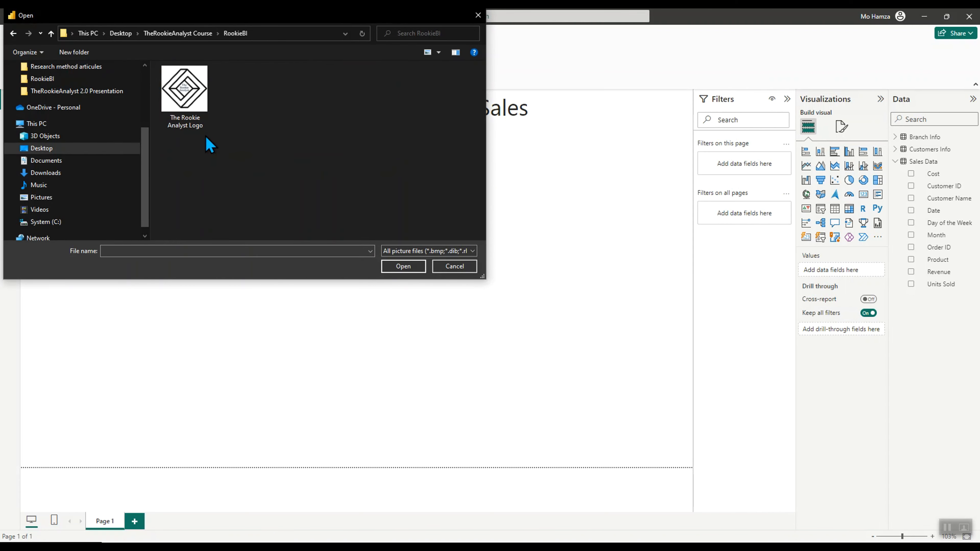
pyautogui.click(199, 111)
pyautogui.click(403, 267)
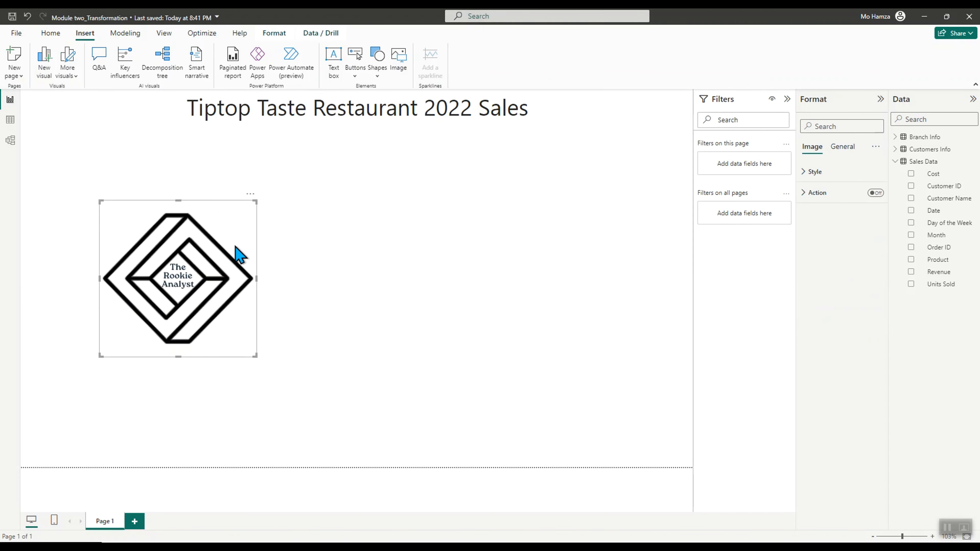
# Shrink the logo into the top-left corner and shift the title down beside it
pyautogui.moveTo(254, 356); pyautogui.dragTo(95, 147)
pyautogui.click(376, 121)
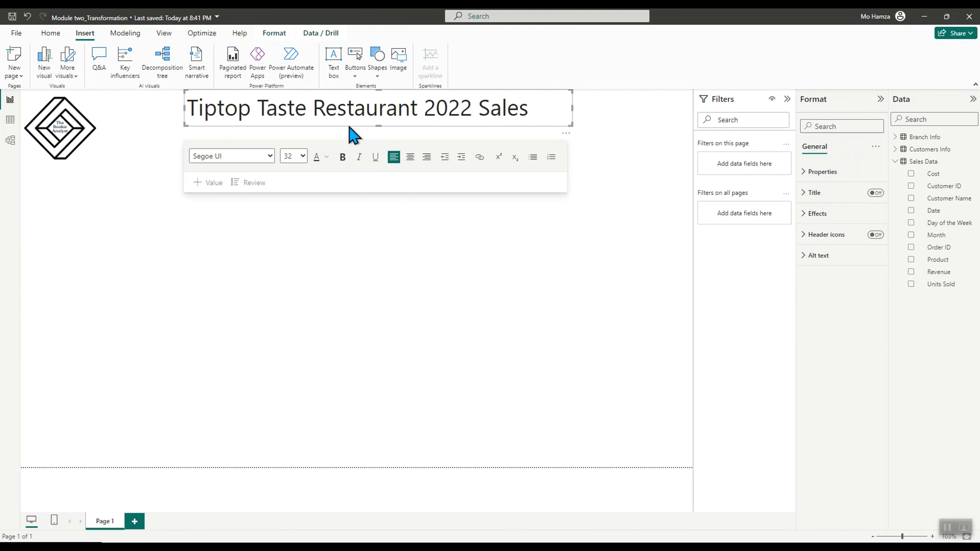
pyautogui.moveTo(349, 127); pyautogui.dragTo(324, 138)
pyautogui.click(79, 150)
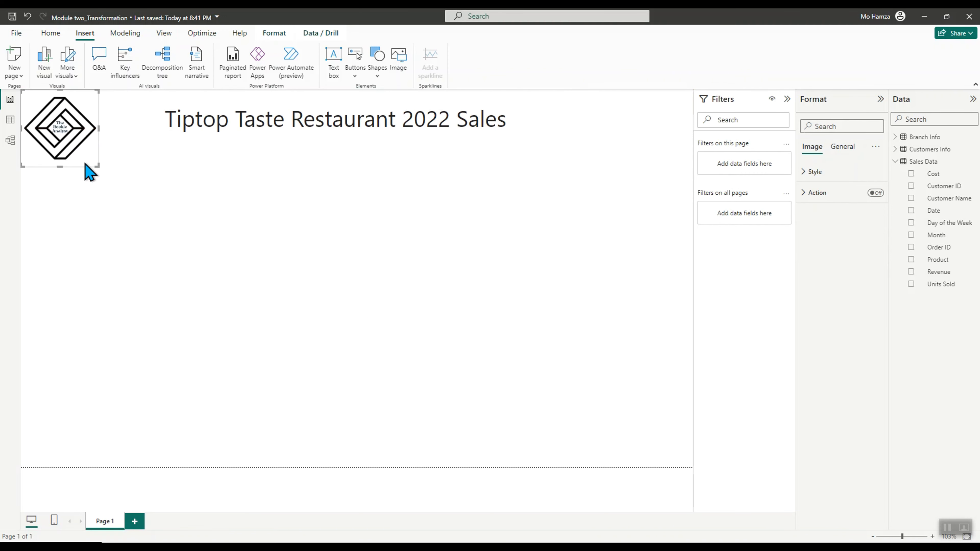
pyautogui.moveTo(97, 163); pyautogui.dragTo(77, 138)
pyautogui.click(258, 280)
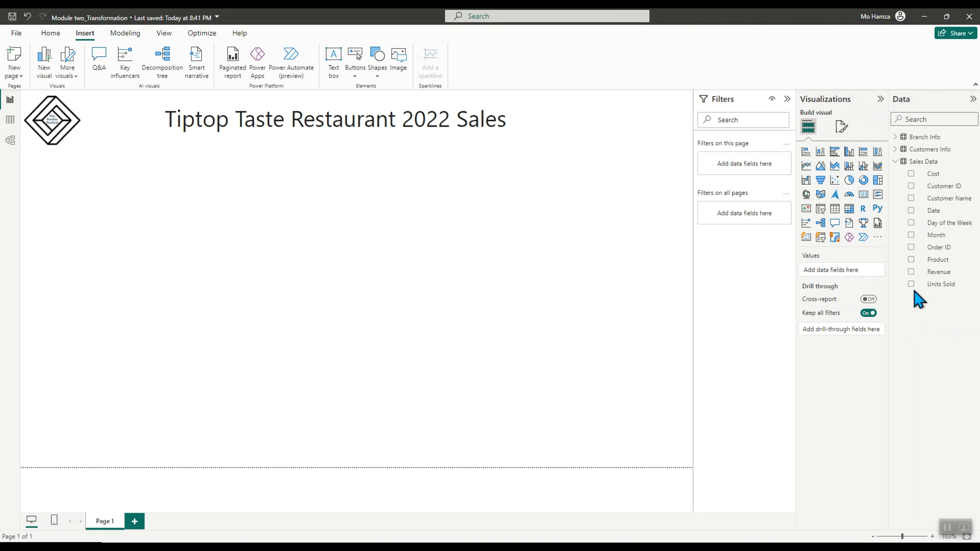
# Add a table visual showing the Cost field from Sales Data
pyautogui.click(935, 176)
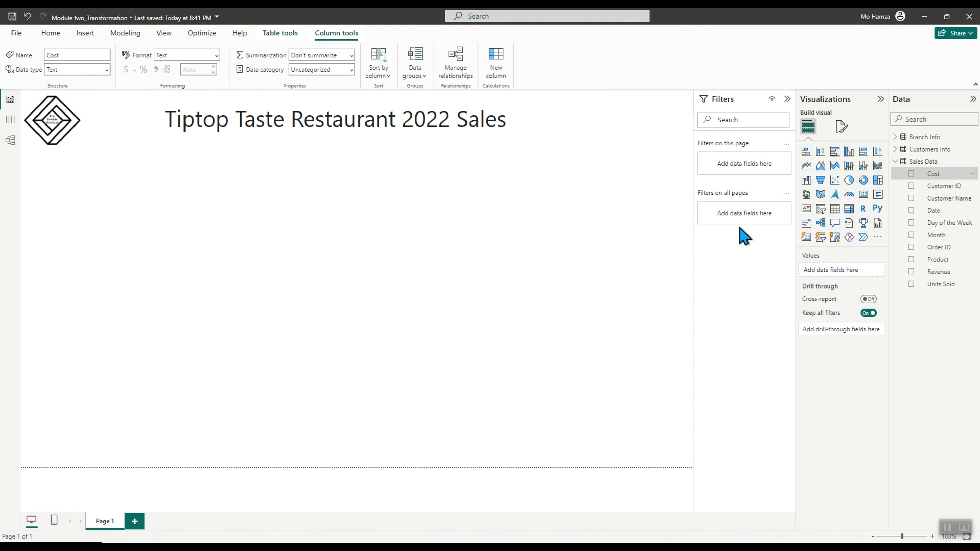
pyautogui.click(155, 259)
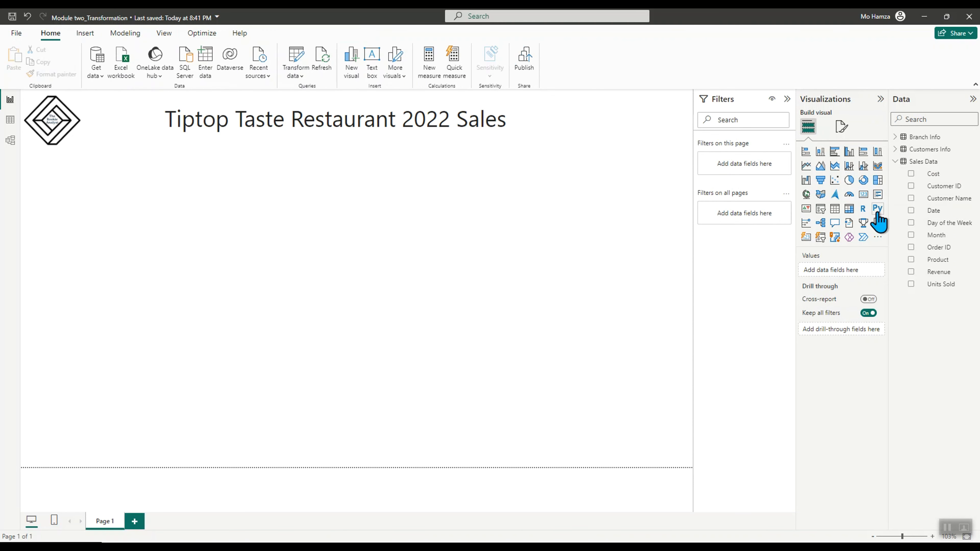
pyautogui.click(835, 209)
pyautogui.click(911, 173)
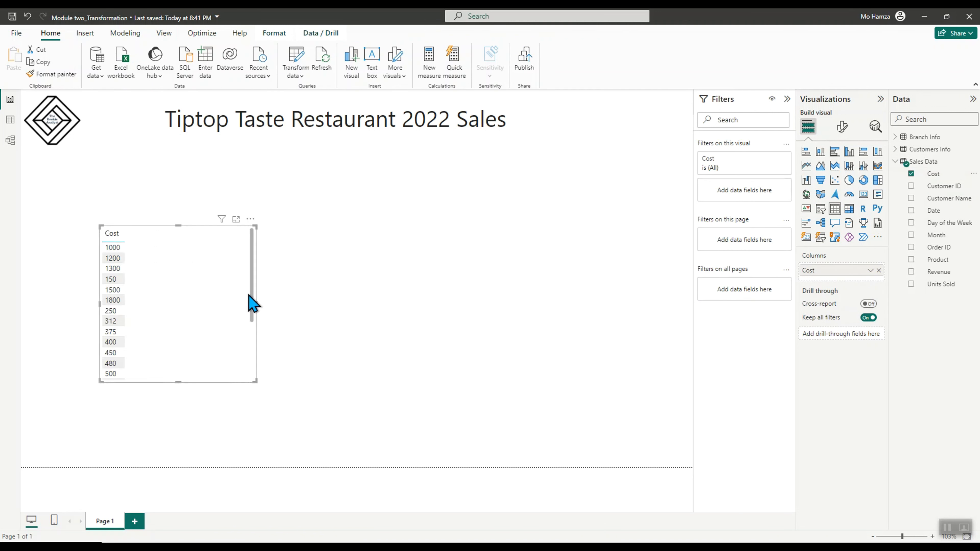
# Remove the Cost table visual from the report page
pyautogui.moveTo(251, 306); pyautogui.dragTo(240, 254)
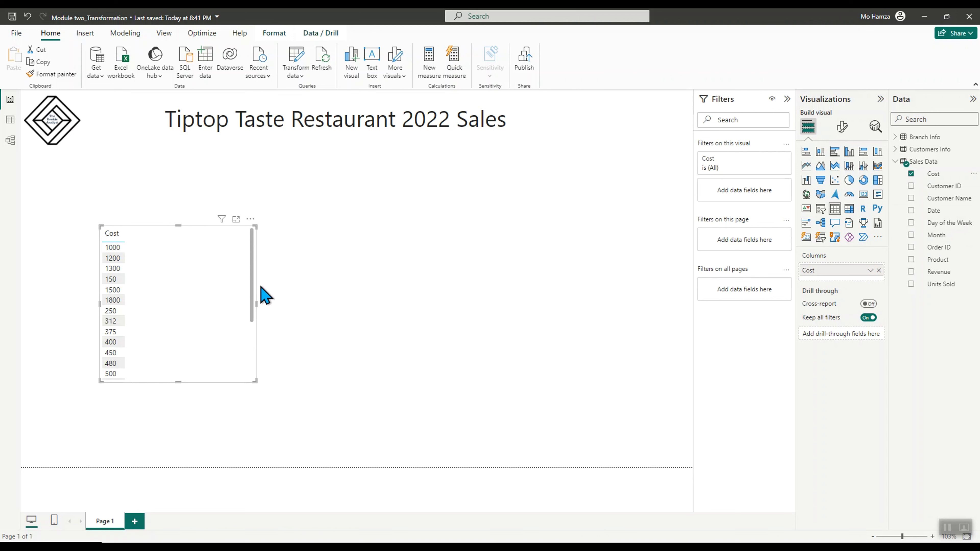
pyautogui.click(250, 219)
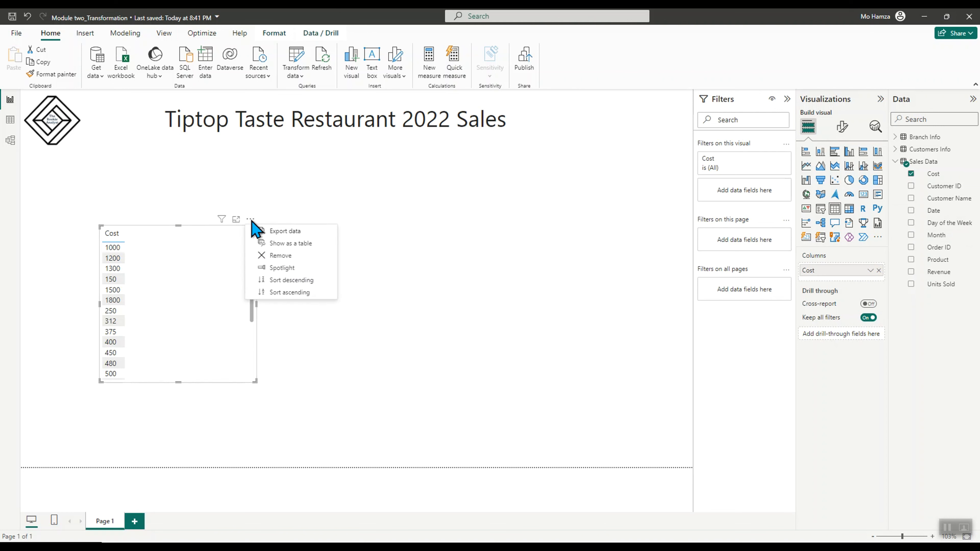
pyautogui.click(280, 255)
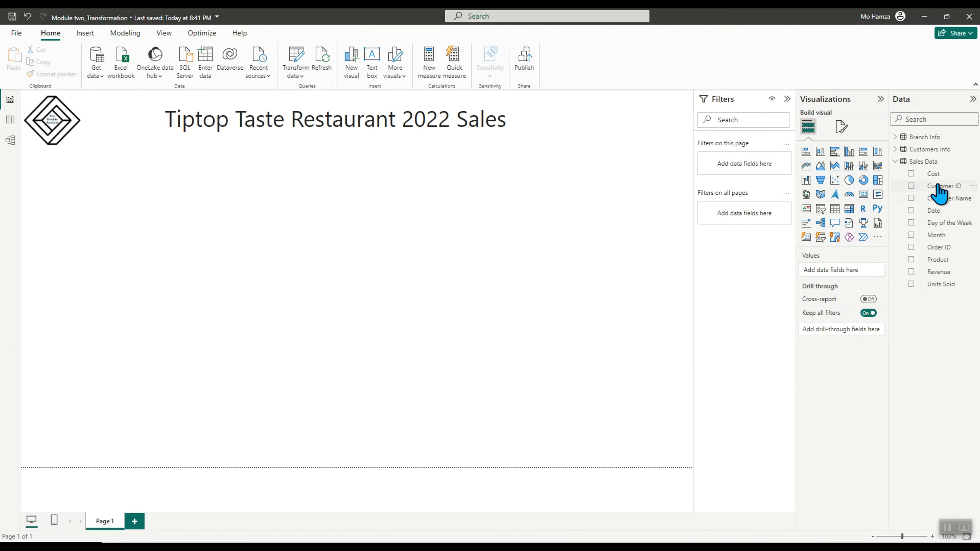
# Change the Cost column's data type in Sales Data to Whole number, accepting the data type change
pyautogui.click(933, 175)
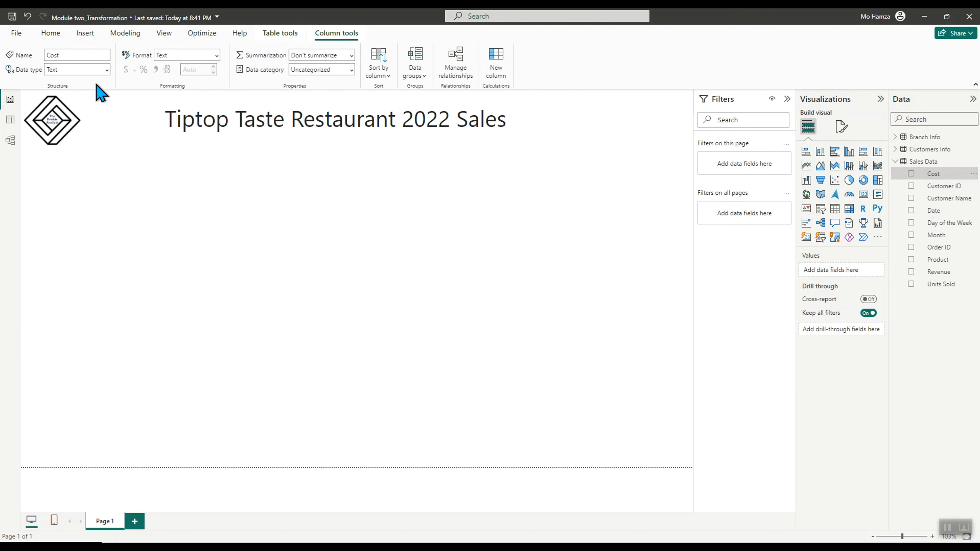
pyautogui.click(107, 70)
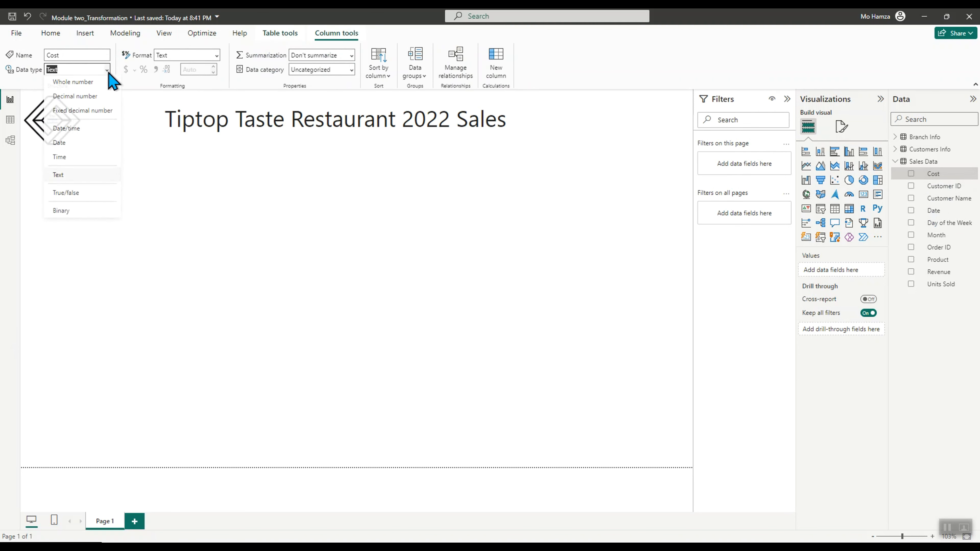
pyautogui.click(82, 86)
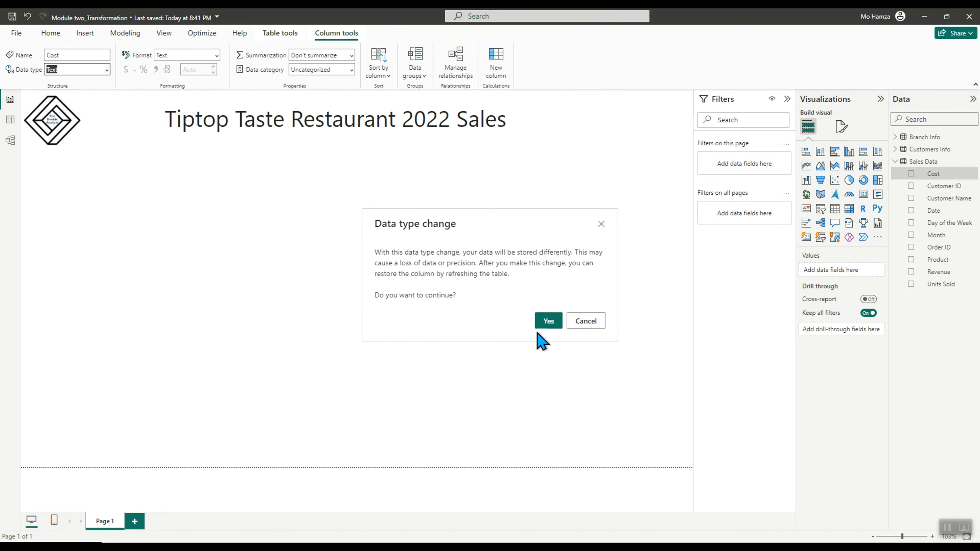
pyautogui.click(548, 321)
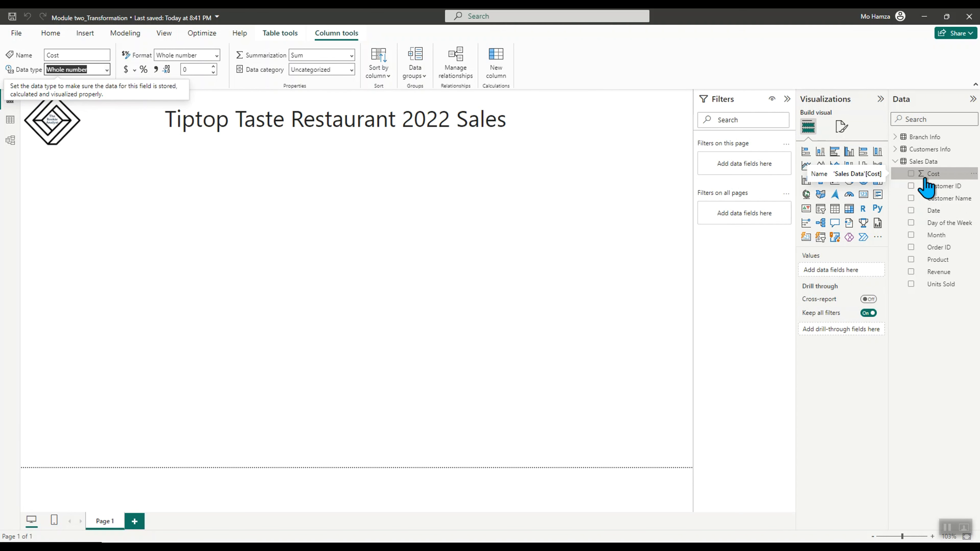
pyautogui.click(382, 298)
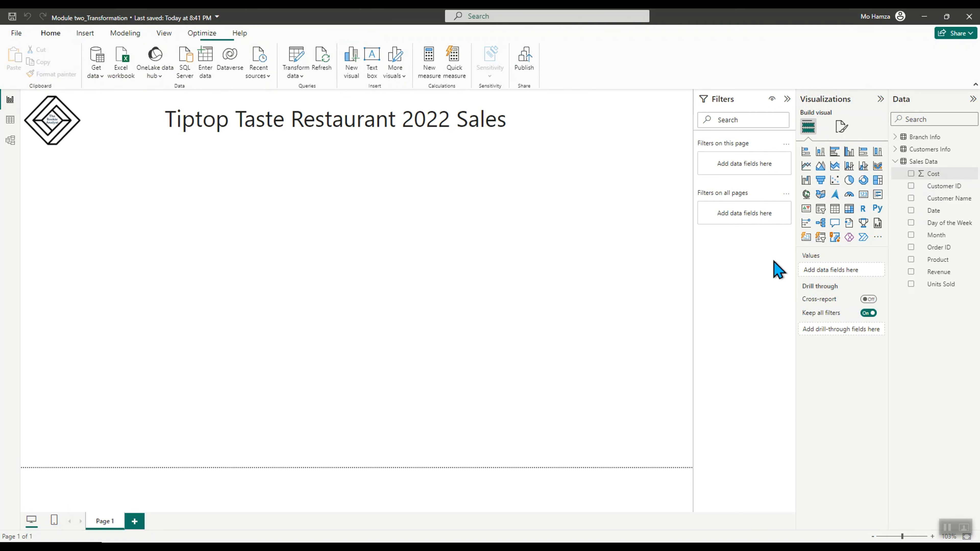
# Add a table visual of Sum of Cost and remove it again
pyautogui.click(911, 174)
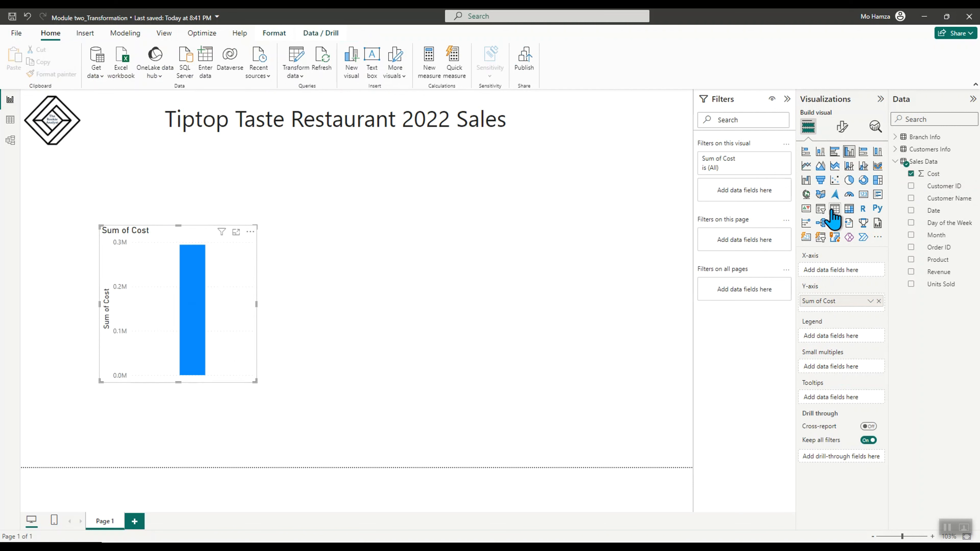
pyautogui.click(834, 209)
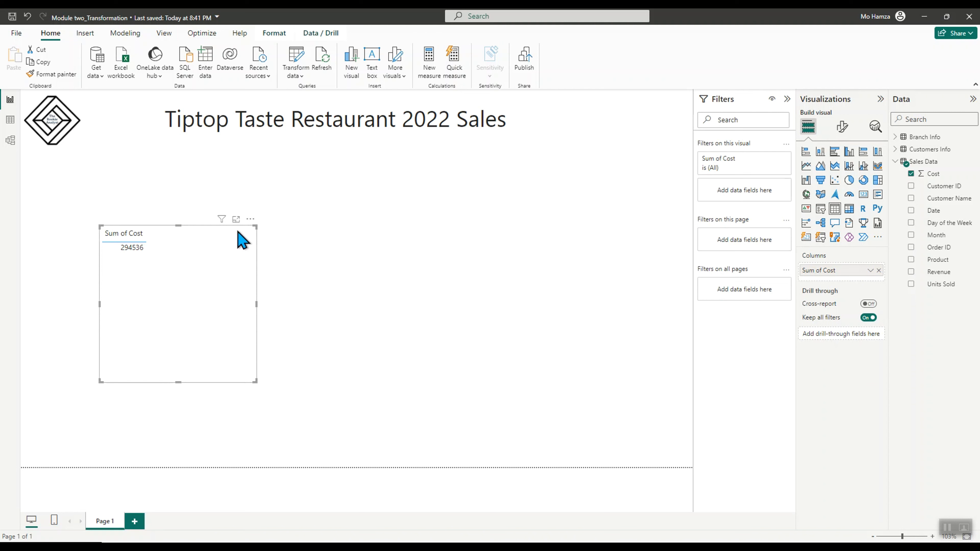
pyautogui.click(250, 219)
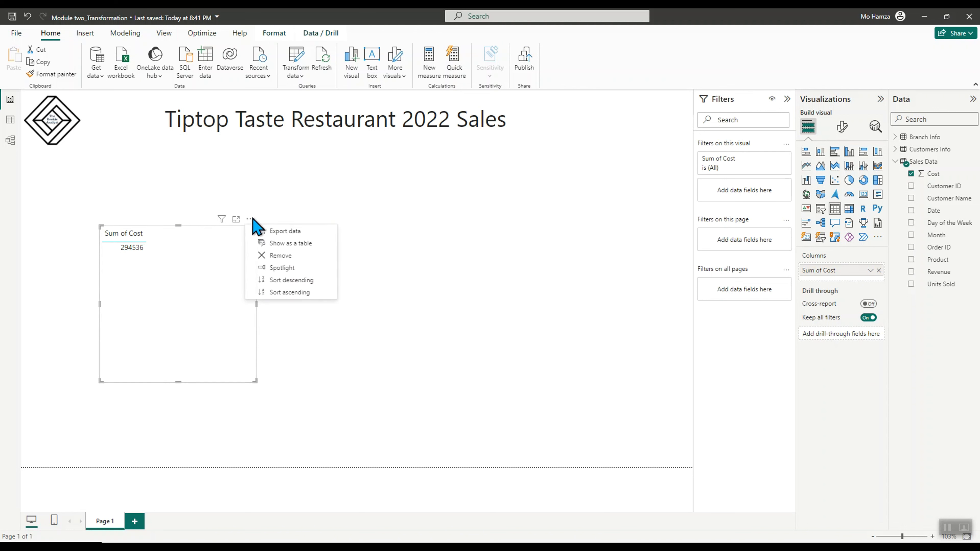
pyautogui.click(273, 255)
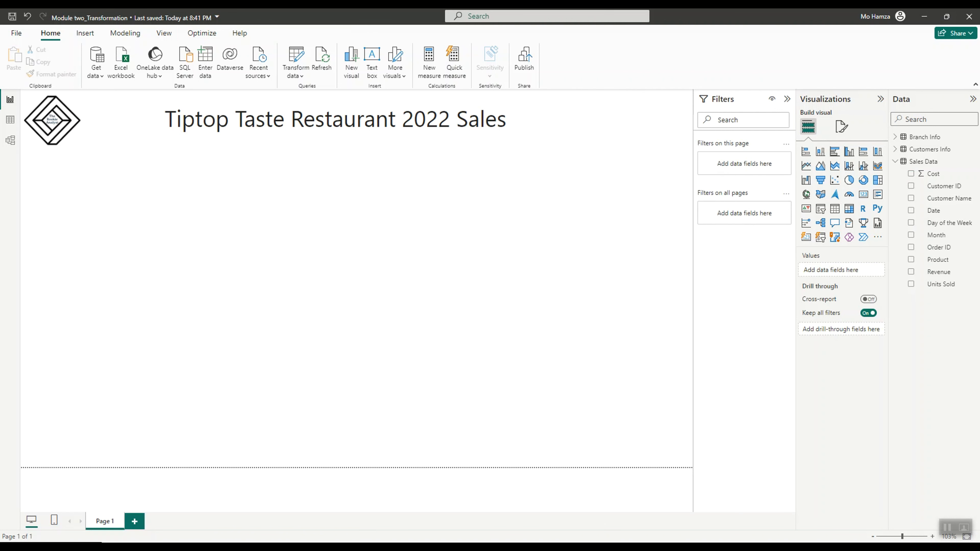
# Build a table visual listing Product with Sum of Cost from Sales Data
pyautogui.click(910, 259)
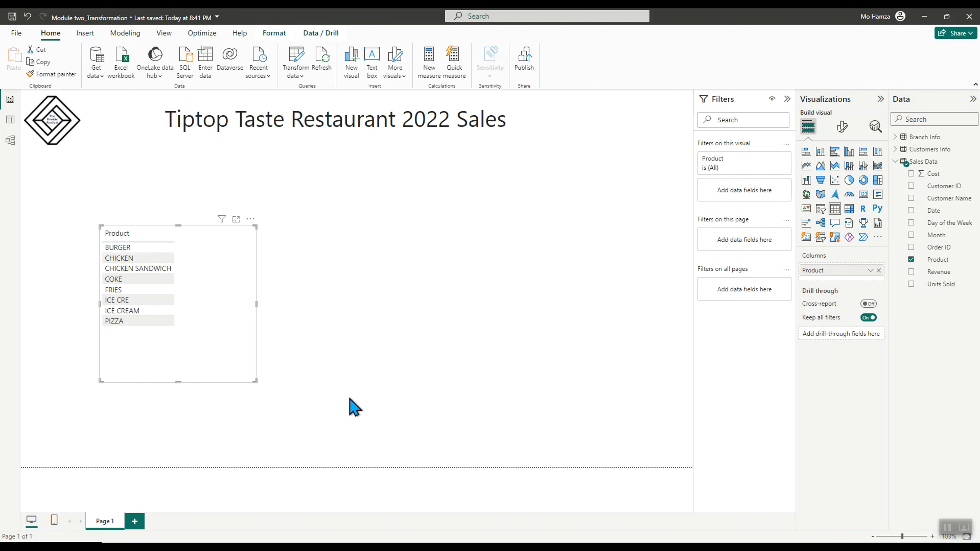
pyautogui.click(910, 173)
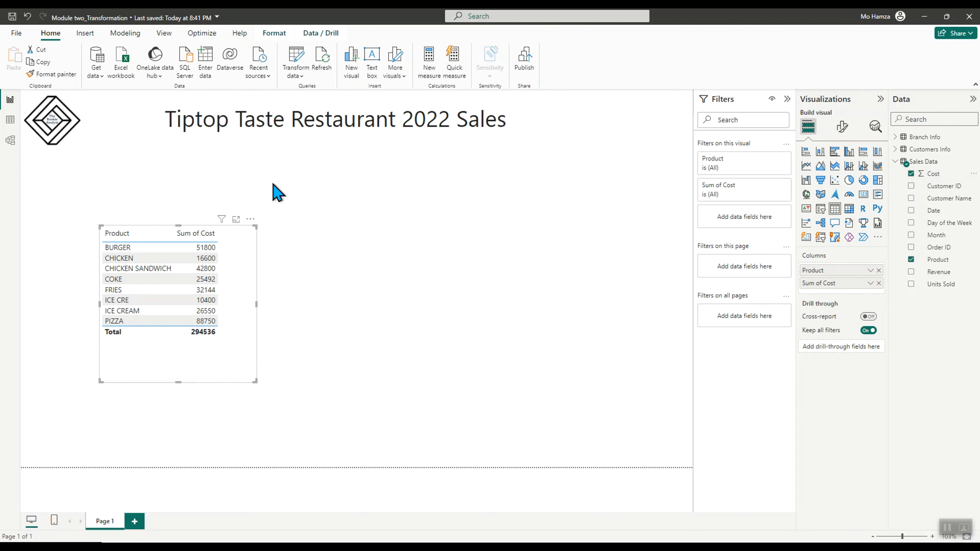
pyautogui.click(251, 219)
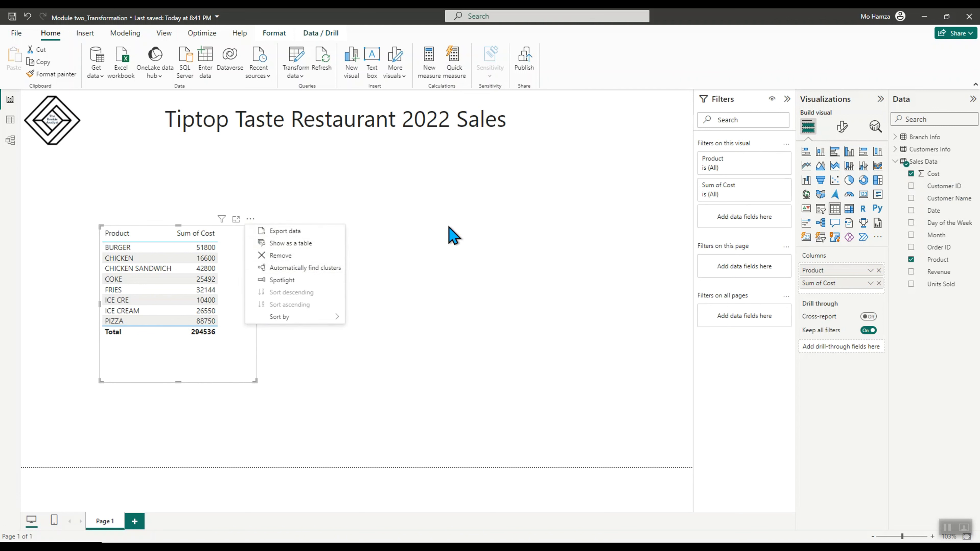
pyautogui.click(453, 235)
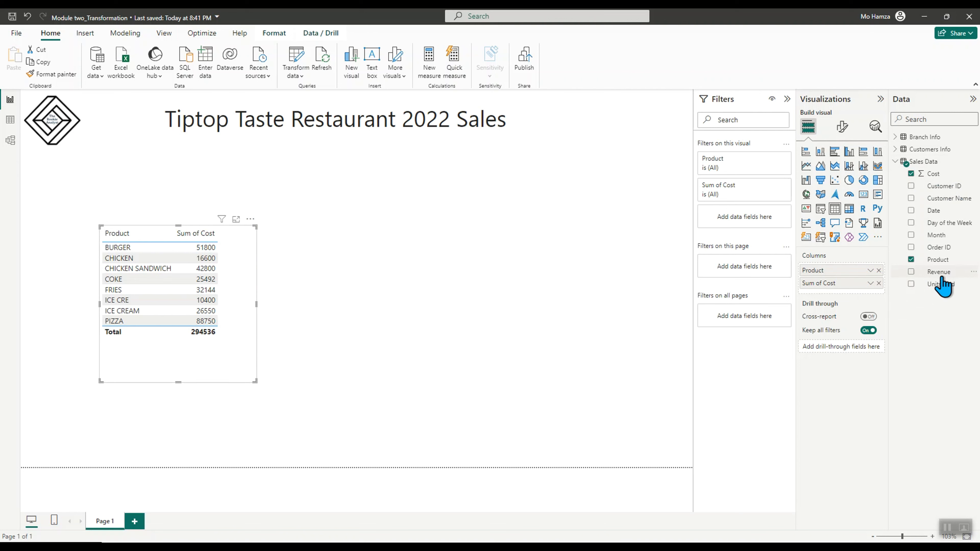
pyautogui.click(409, 214)
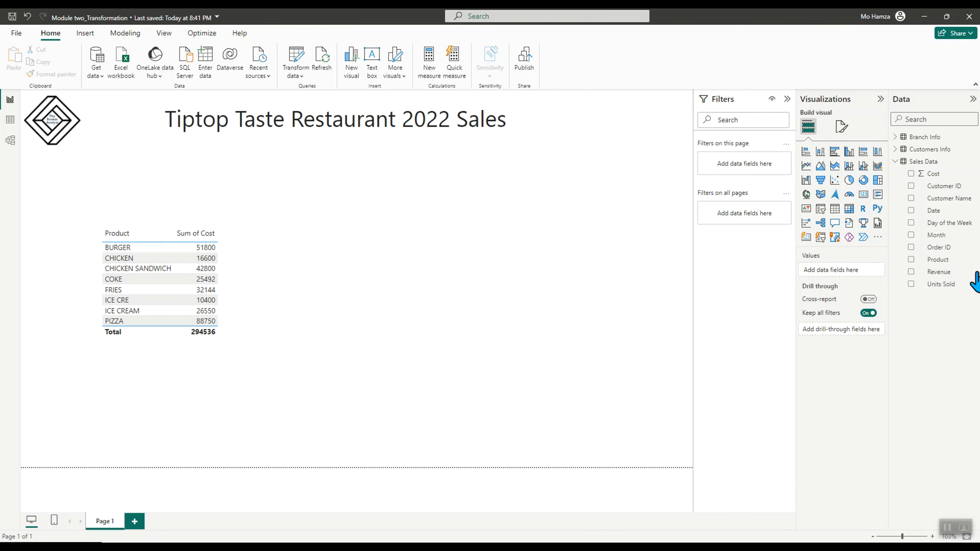
# Add a second table of Product and Revenue, move it beside the first table and enlarge it
pyautogui.click(928, 263)
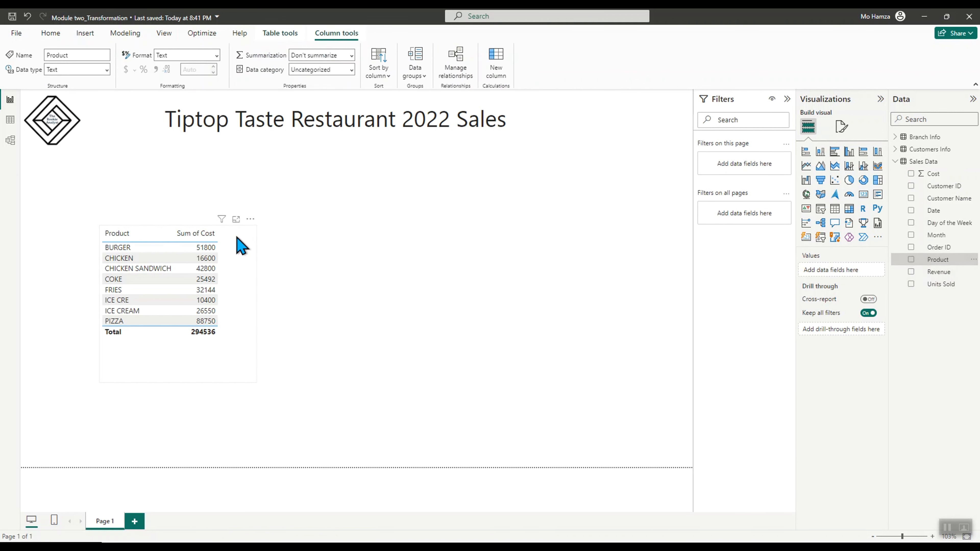
pyautogui.click(363, 259)
pyautogui.click(911, 260)
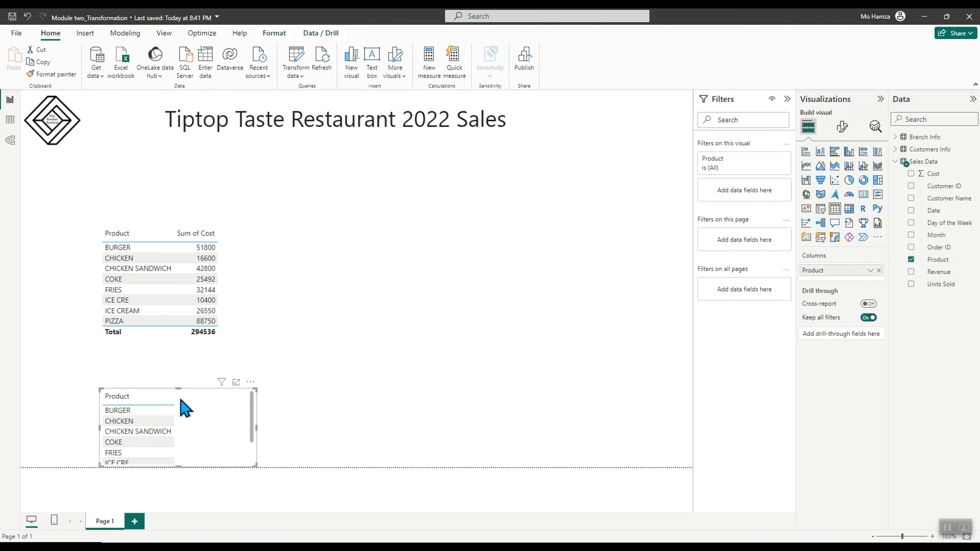
pyautogui.moveTo(193, 411); pyautogui.dragTo(379, 236)
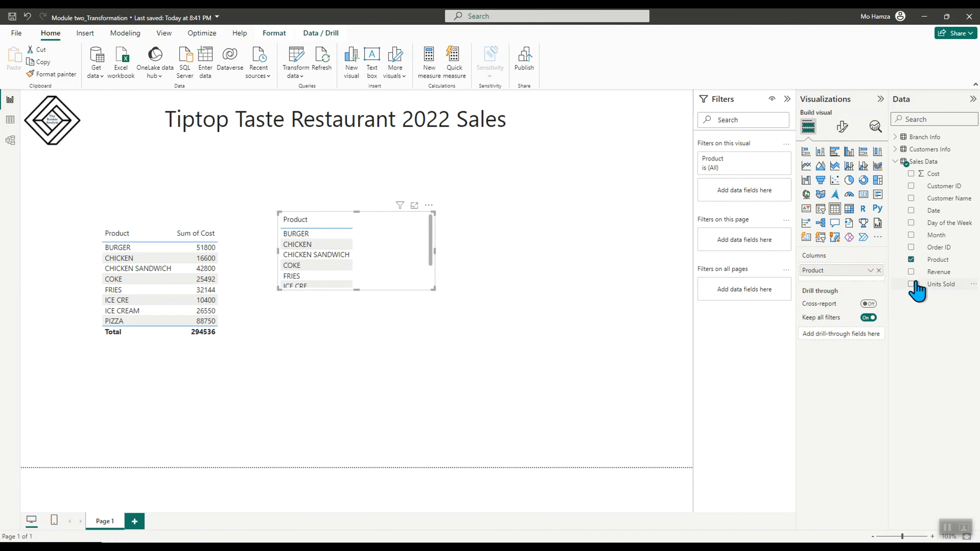
pyautogui.click(911, 272)
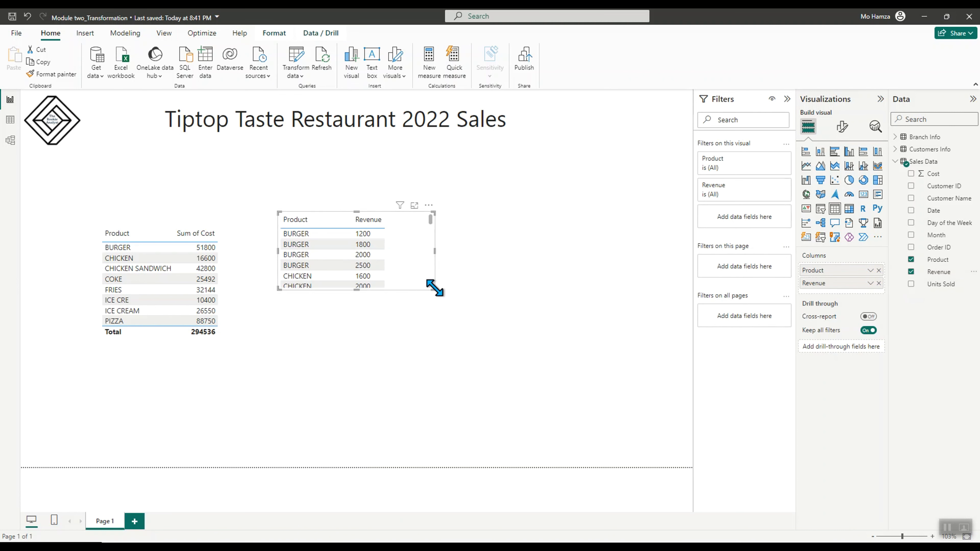
pyautogui.moveTo(435, 288); pyautogui.dragTo(485, 356)
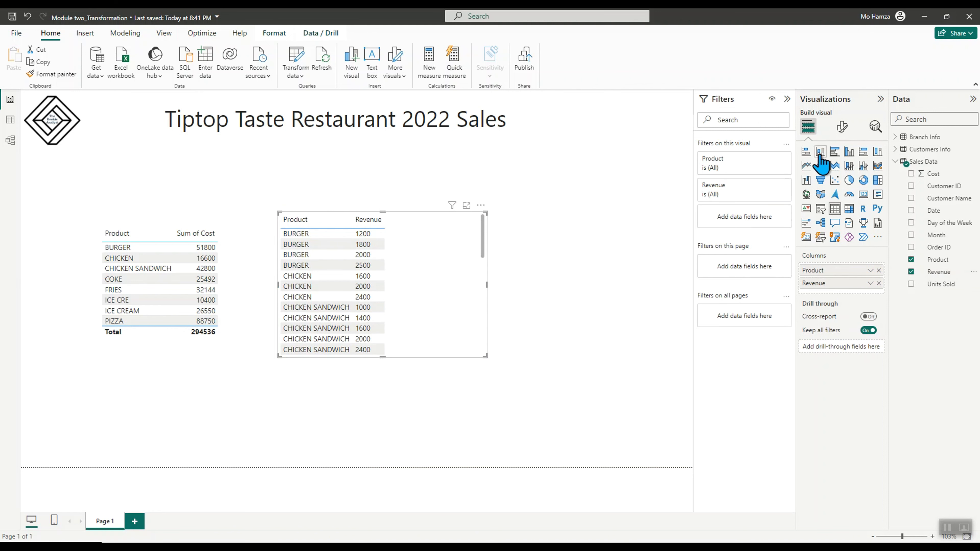
# Convert the Product and Revenue table into a clustered bar chart with Revenue on the X-axis and enlarge it
pyautogui.click(806, 152)
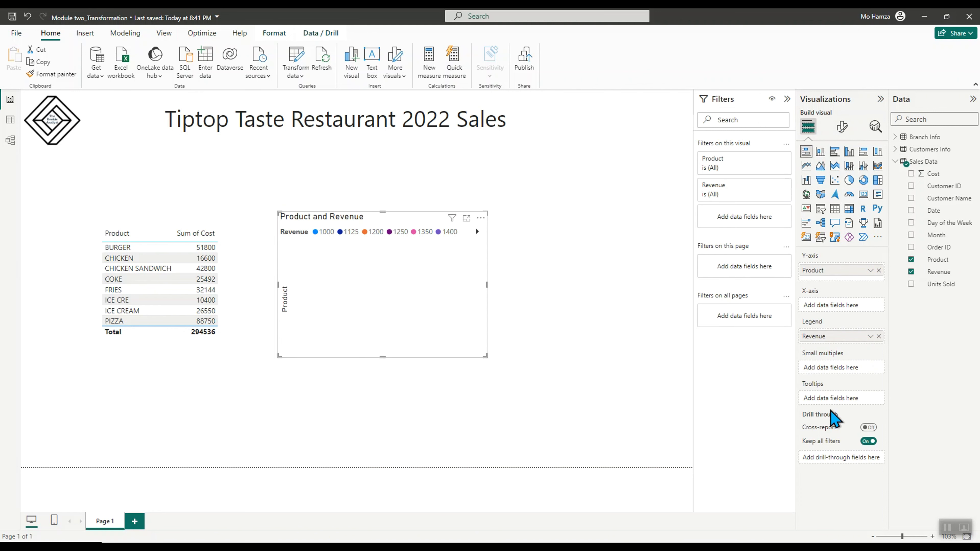
pyautogui.moveTo(813, 336); pyautogui.dragTo(813, 314)
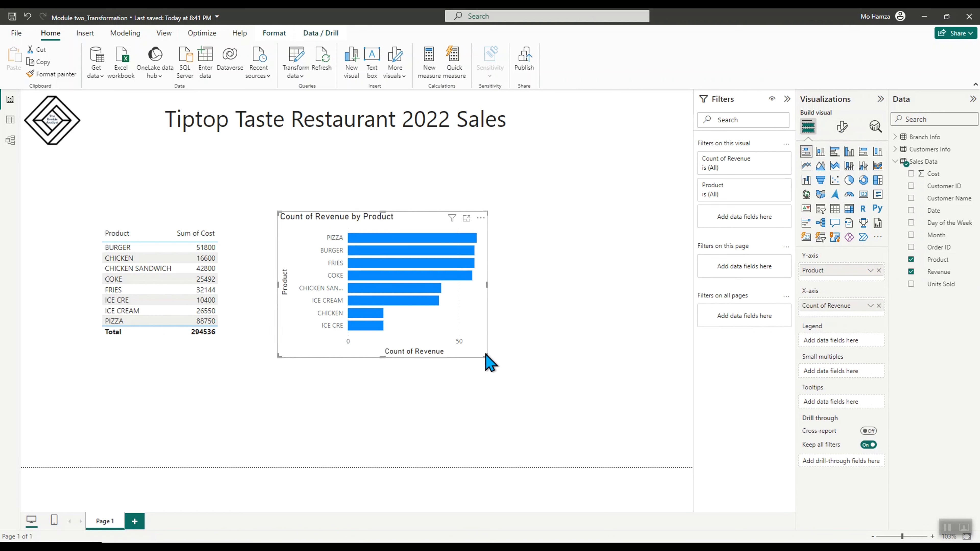
pyautogui.moveTo(485, 356); pyautogui.dragTo(576, 430)
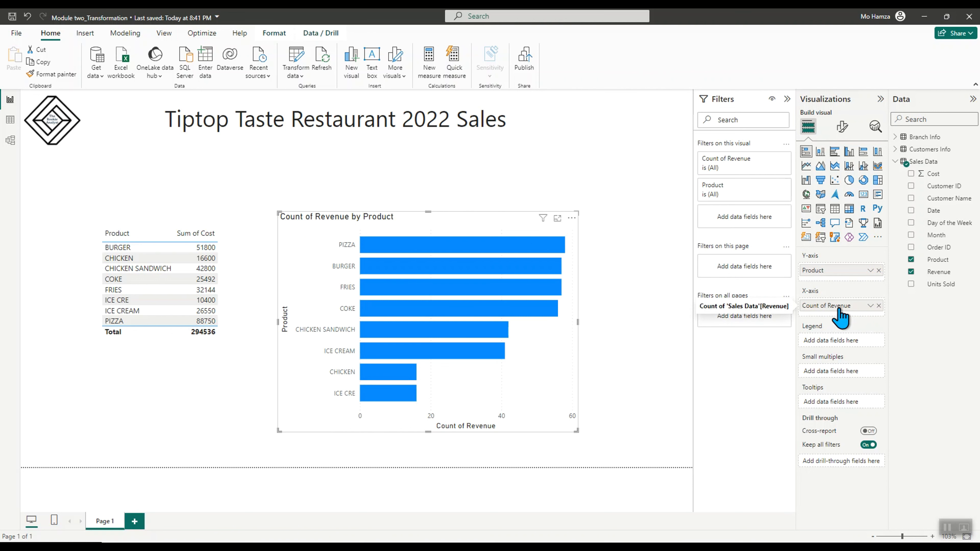
# Remove the bar chart and the Product cost table from the page
pyautogui.click(571, 218)
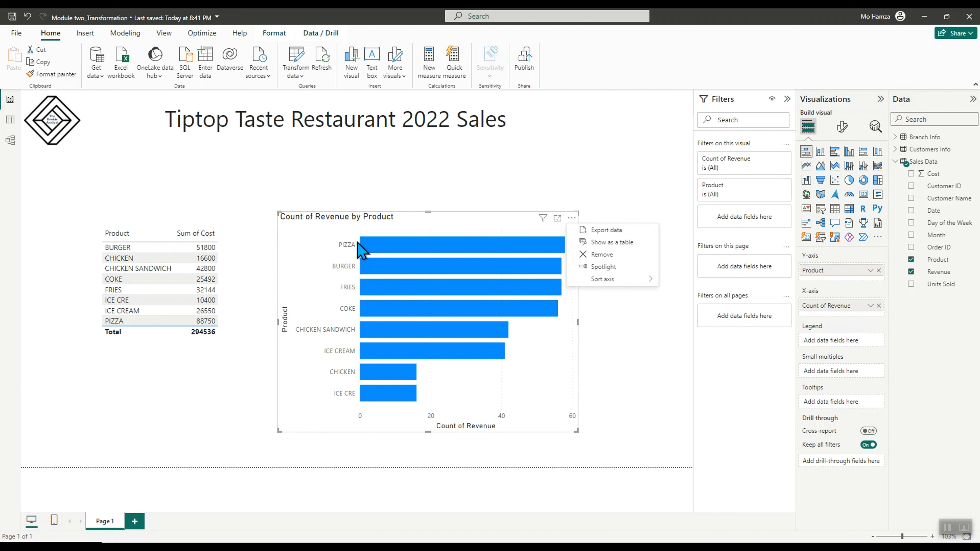
pyautogui.click(611, 255)
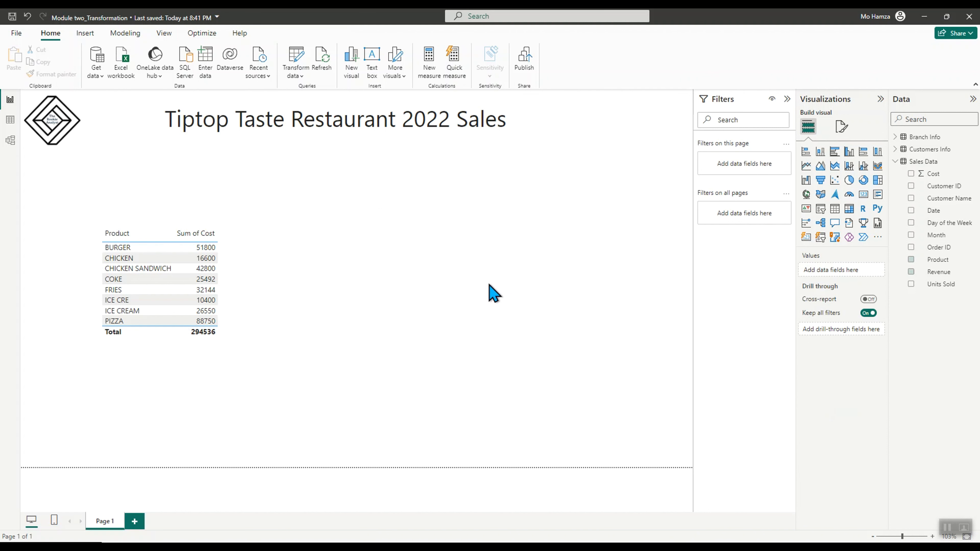
pyautogui.click(254, 220)
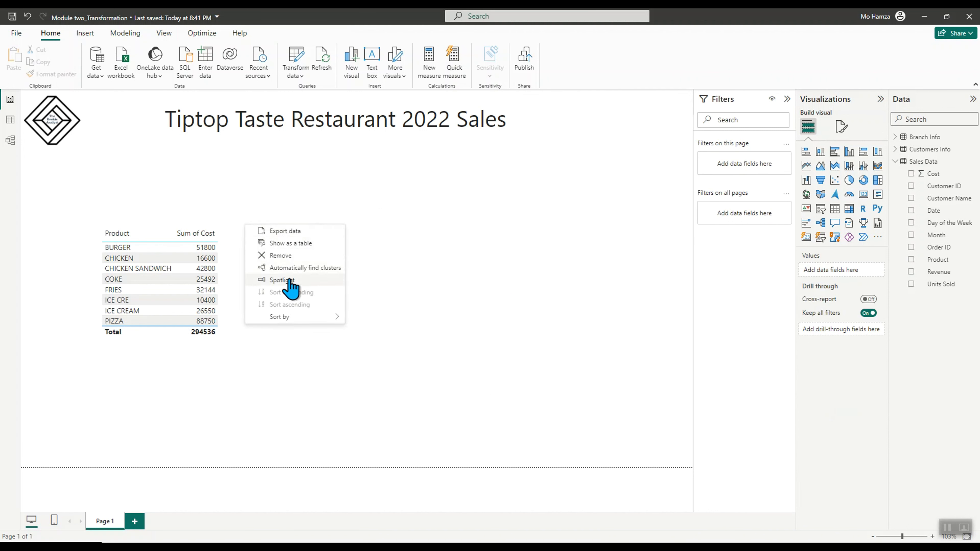
pyautogui.click(285, 255)
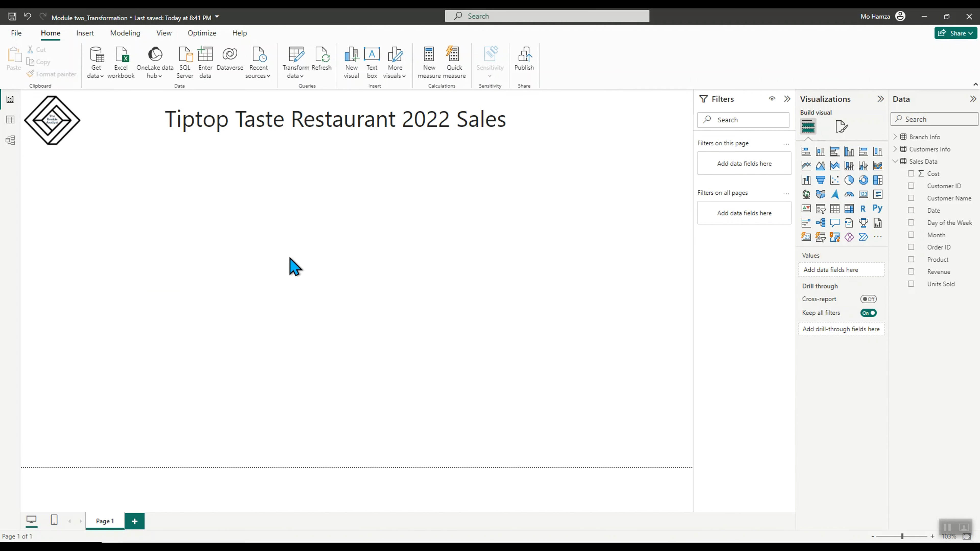
# Change the Revenue column's data type to Whole number, accepting the data type change
pyautogui.click(941, 272)
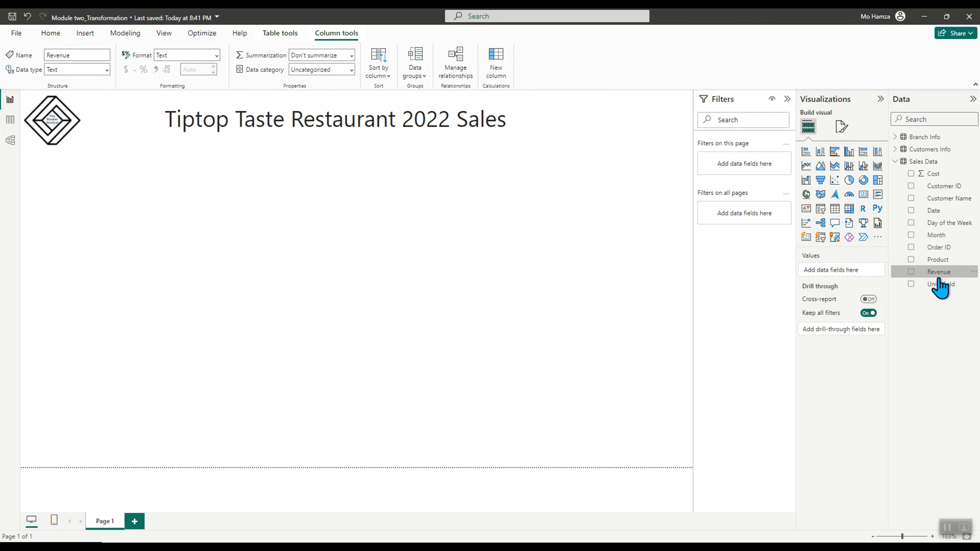
pyautogui.click(107, 70)
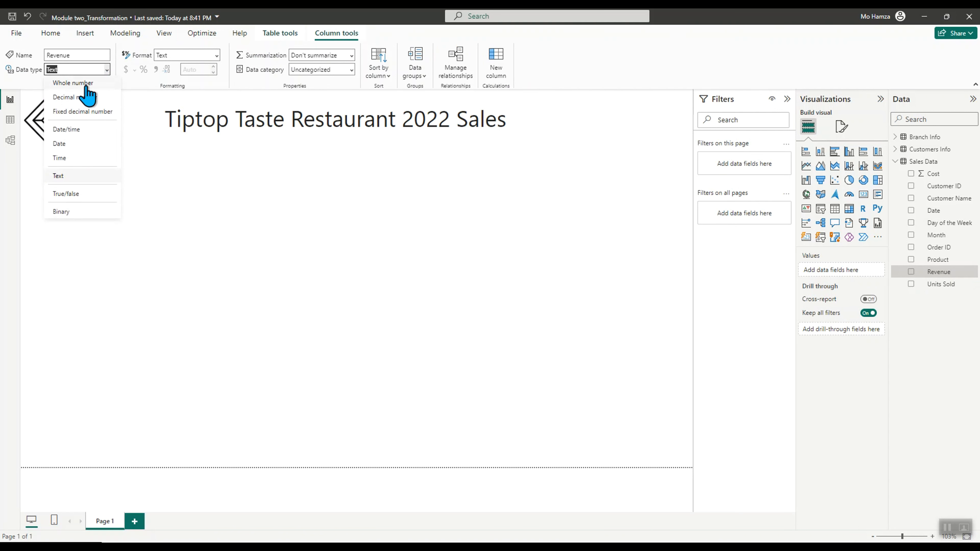
pyautogui.click(75, 83)
pyautogui.click(549, 322)
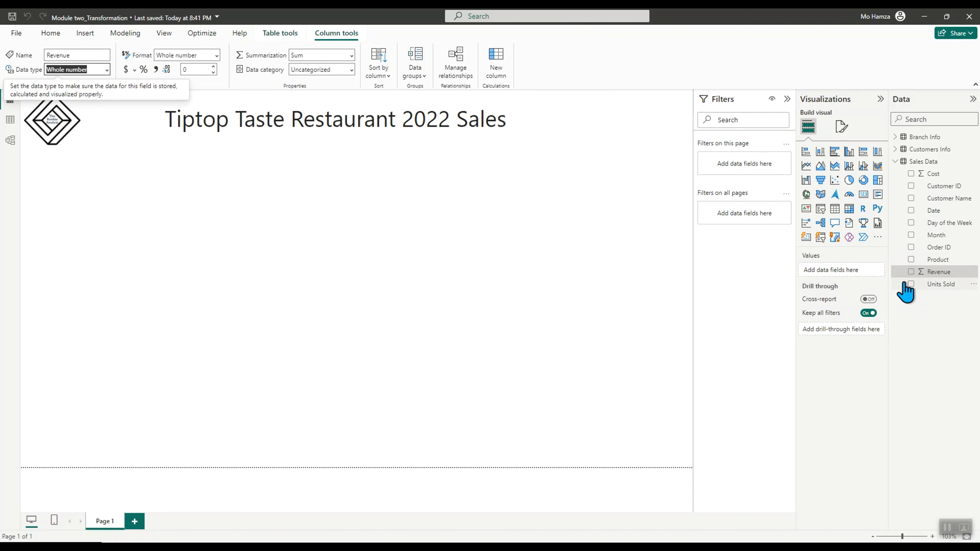
# Set the Revenue column's data type back to Text
pyautogui.click(938, 273)
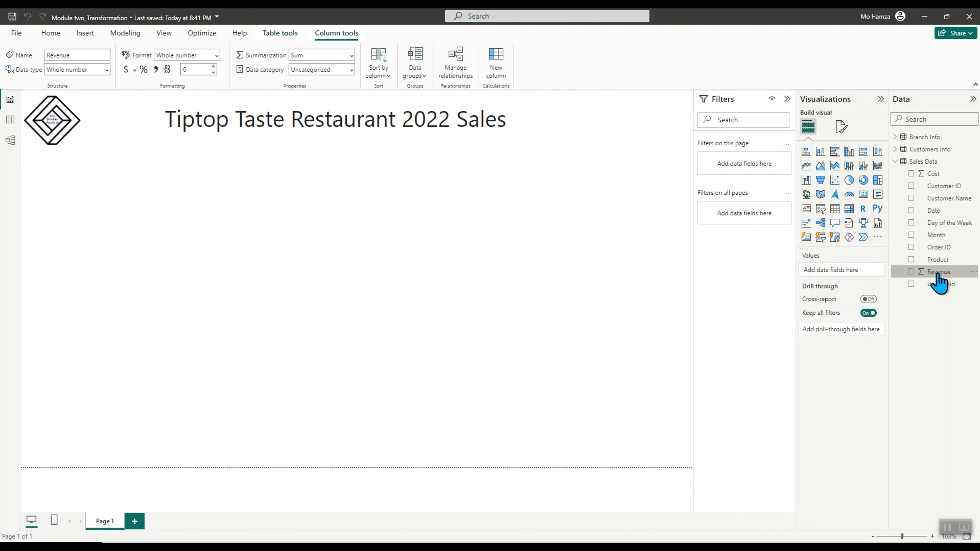
pyautogui.click(107, 70)
pyautogui.click(73, 177)
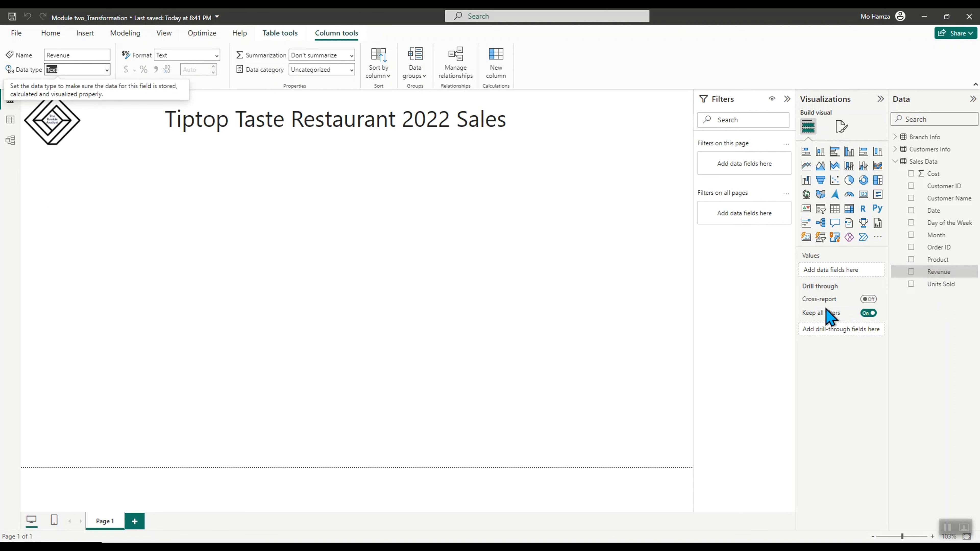
# Inspect the Data pane tables and show the Customers Info Region values in a table visual
pyautogui.click(935, 213)
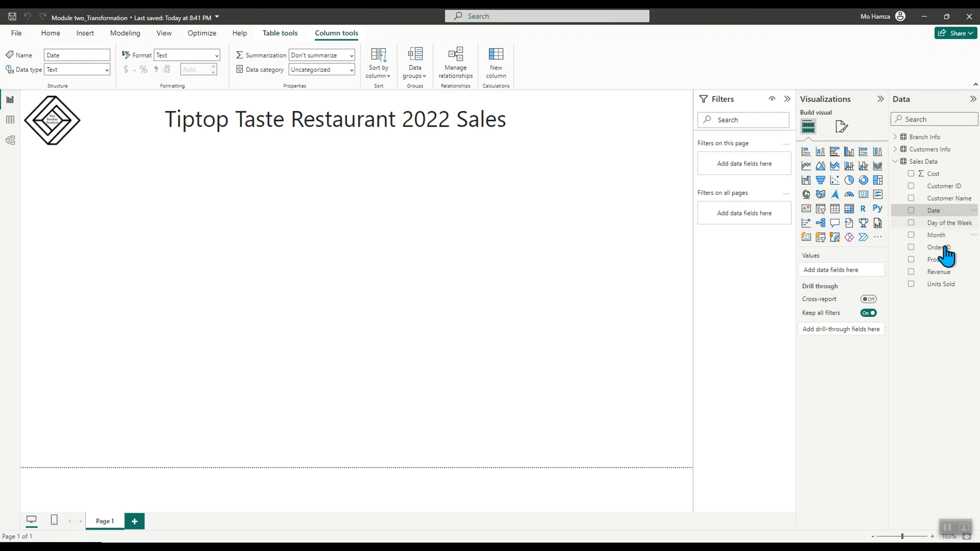
pyautogui.click(246, 315)
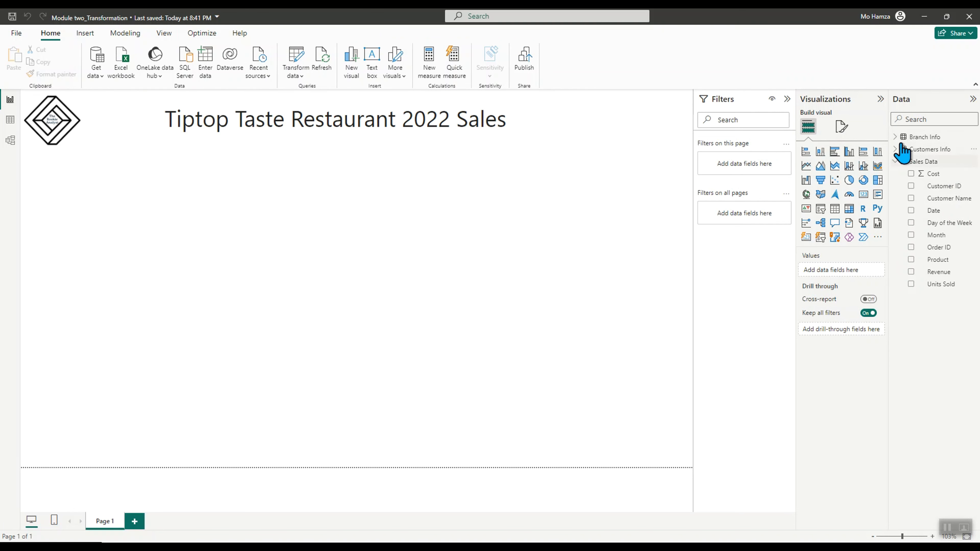
pyautogui.click(896, 137)
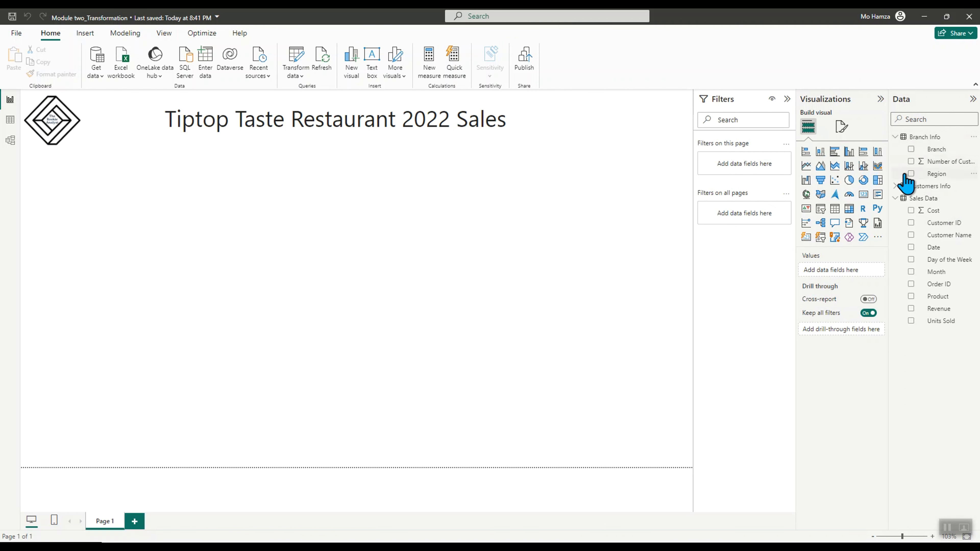
pyautogui.click(895, 137)
pyautogui.click(896, 149)
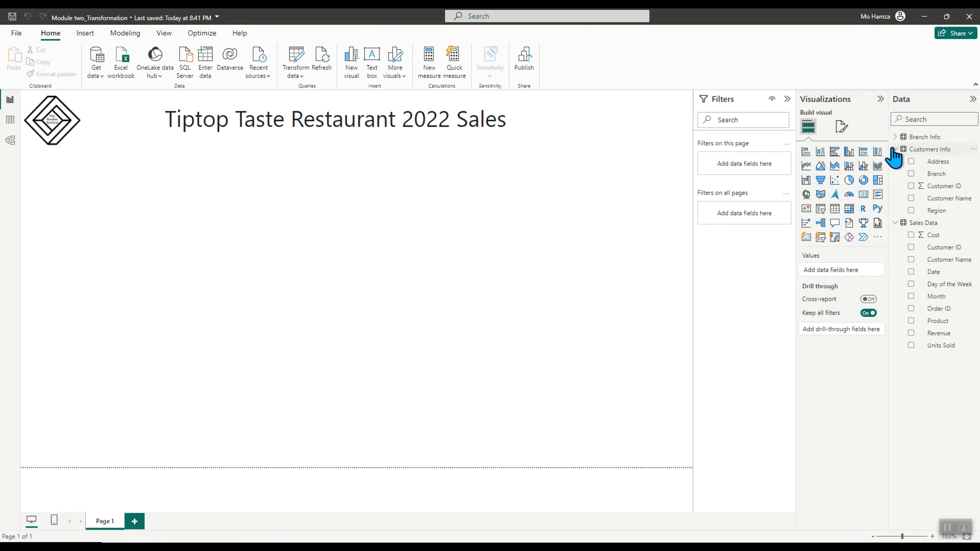
pyautogui.click(937, 212)
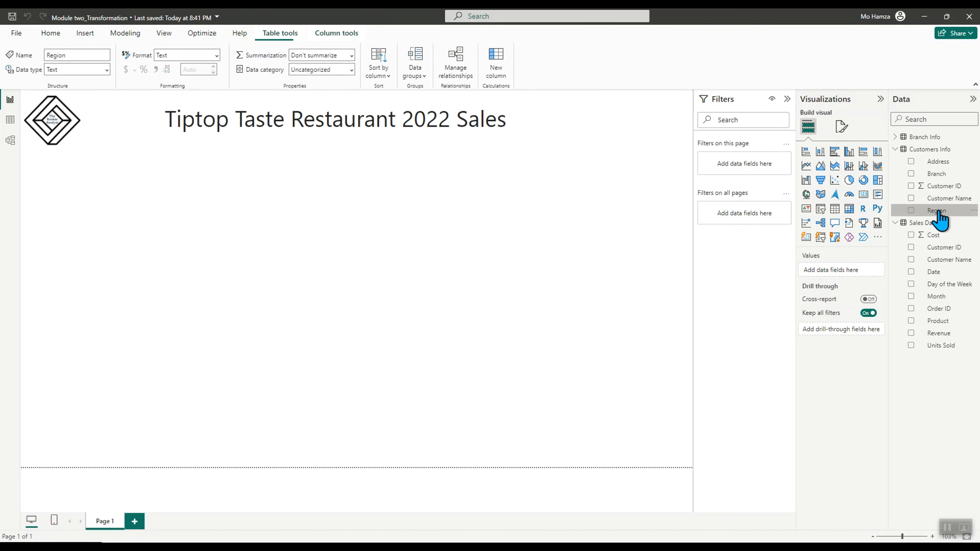
pyautogui.click(910, 210)
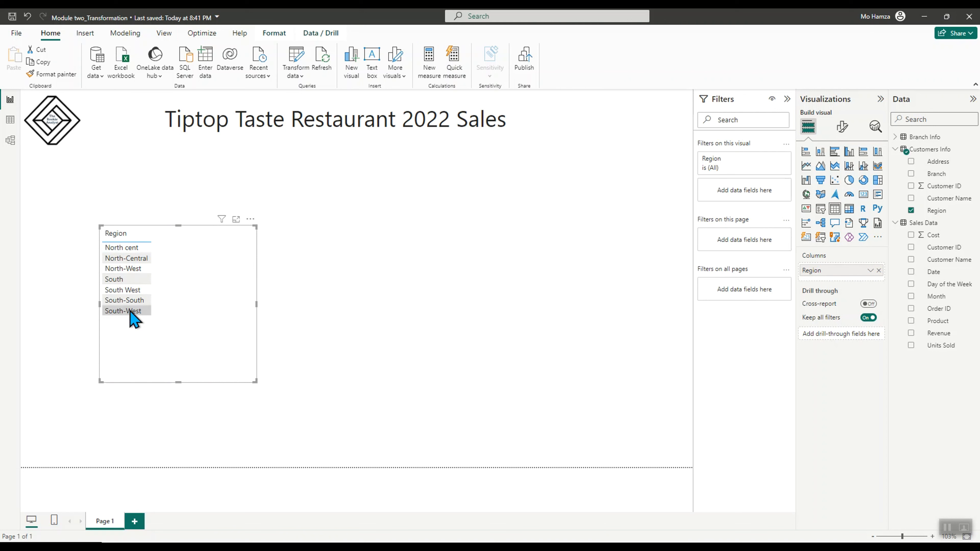
pyautogui.click(515, 326)
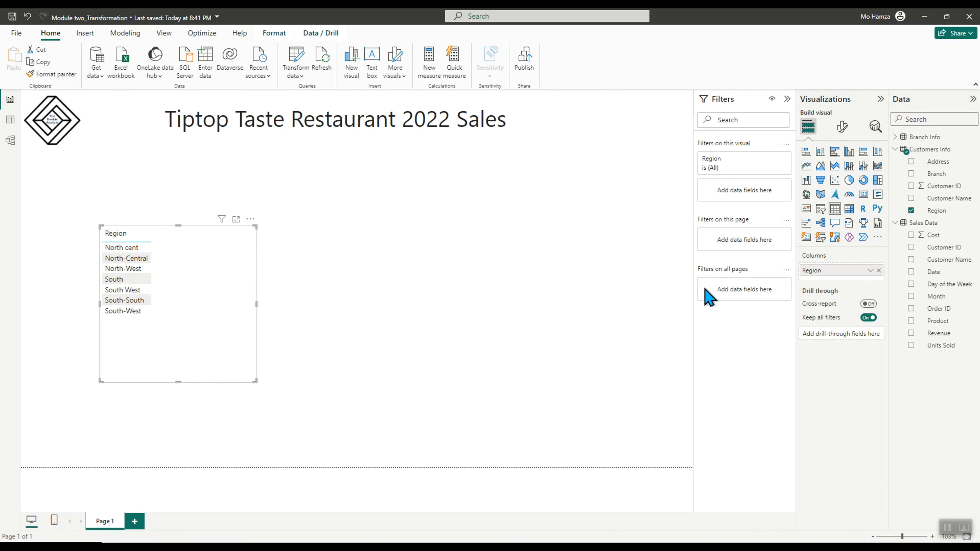
# Add a second table visual showing the Branch Info Region values beside the first
pyautogui.click(895, 137)
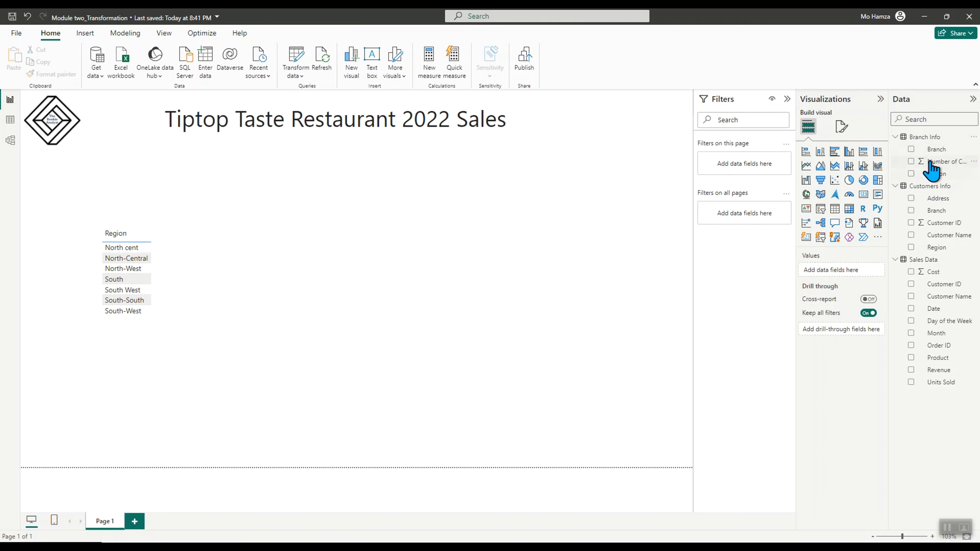
pyautogui.click(910, 149)
pyautogui.moveTo(184, 419); pyautogui.dragTo(292, 265)
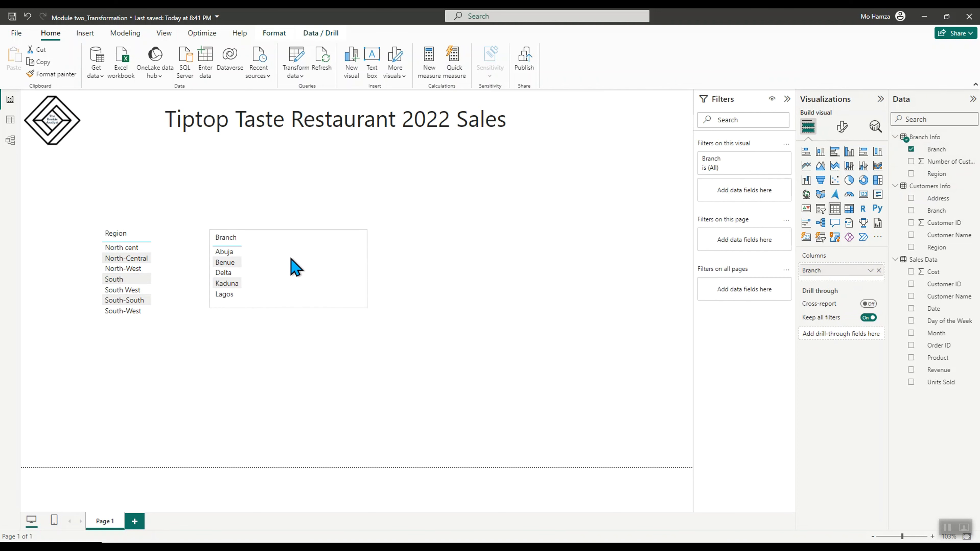
pyautogui.click(911, 149)
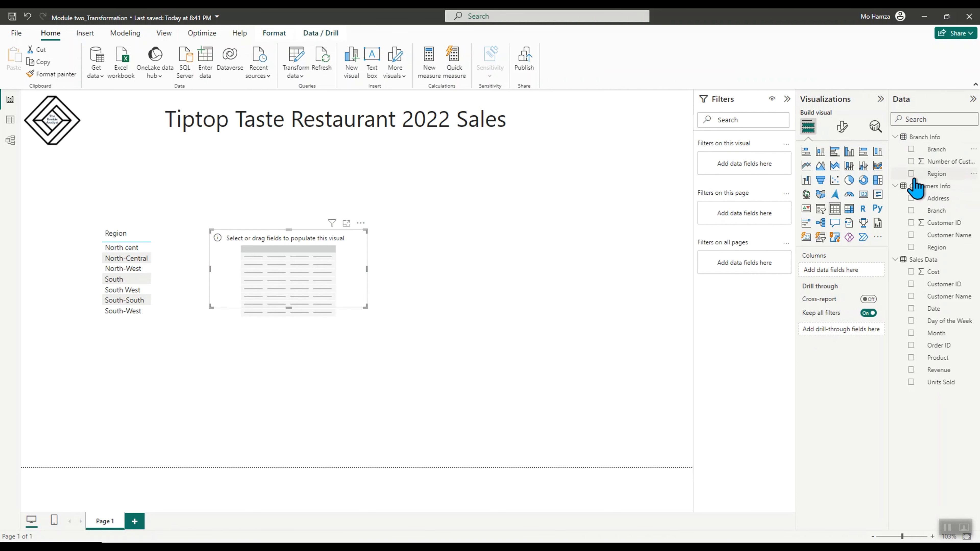
pyautogui.click(911, 173)
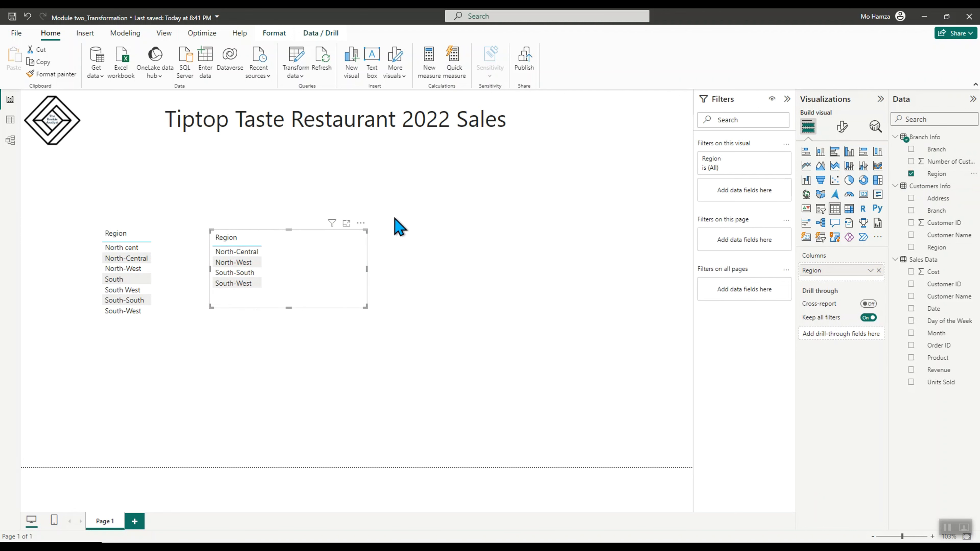
# Remove both Region table visuals from the page
pyautogui.click(361, 223)
pyautogui.click(396, 262)
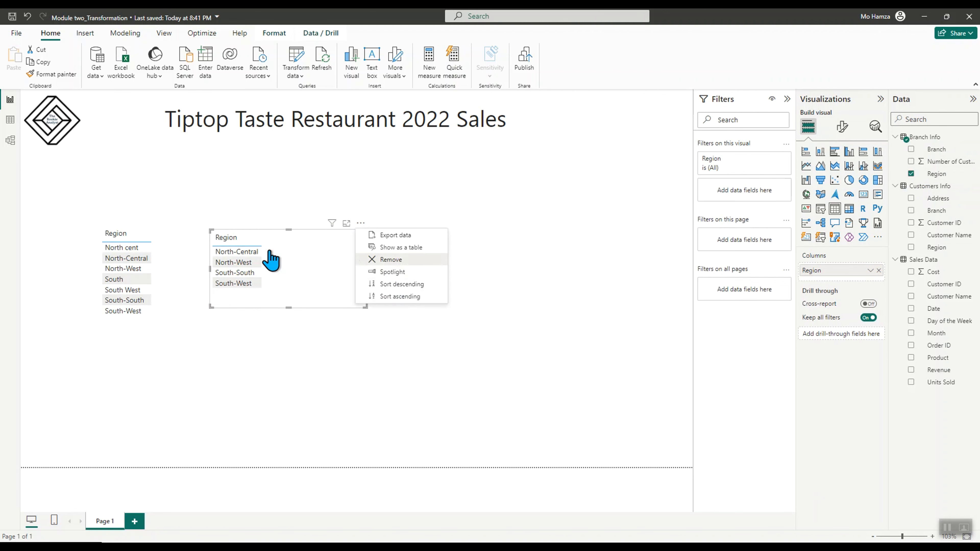
pyautogui.click(251, 220)
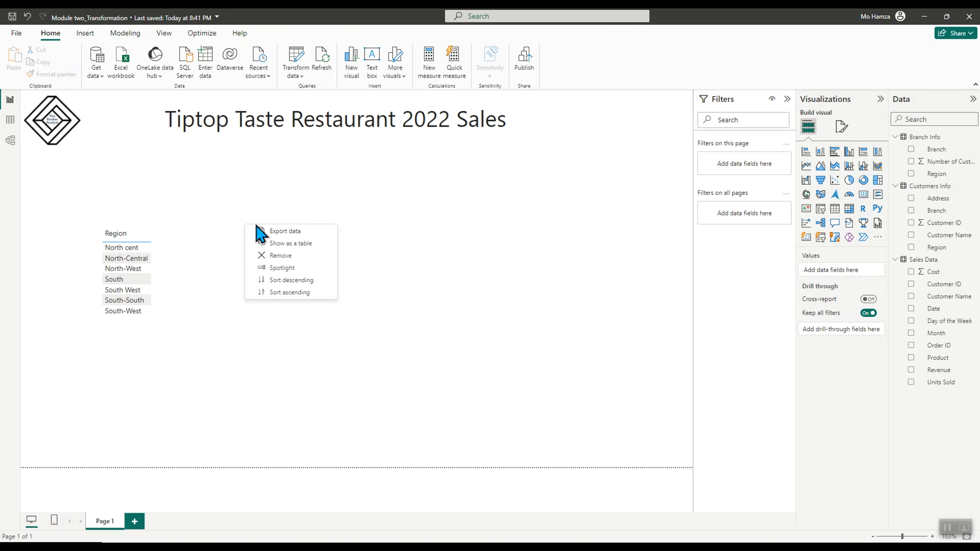
pyautogui.click(280, 255)
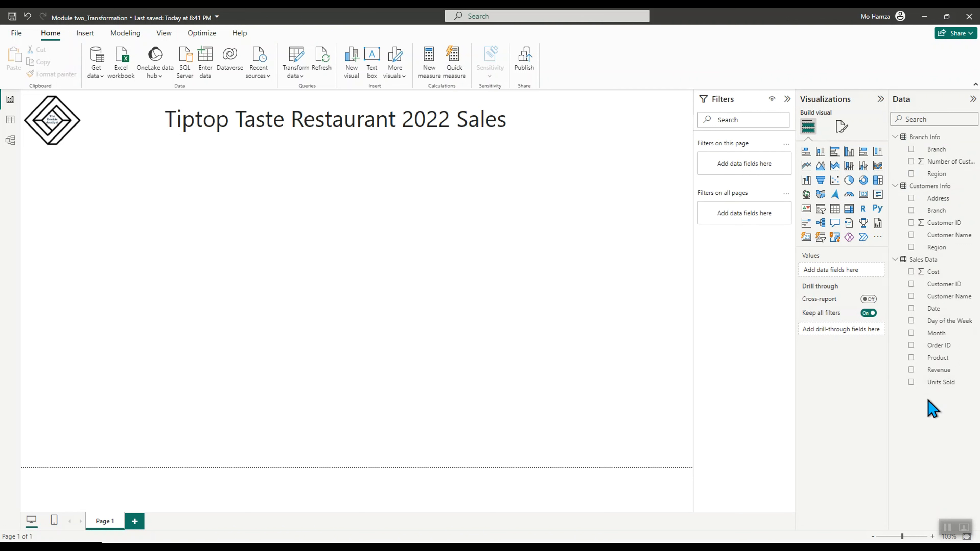
# Show a Product and Sum of Cost table to check the values, then remove it
pyautogui.click(910, 358)
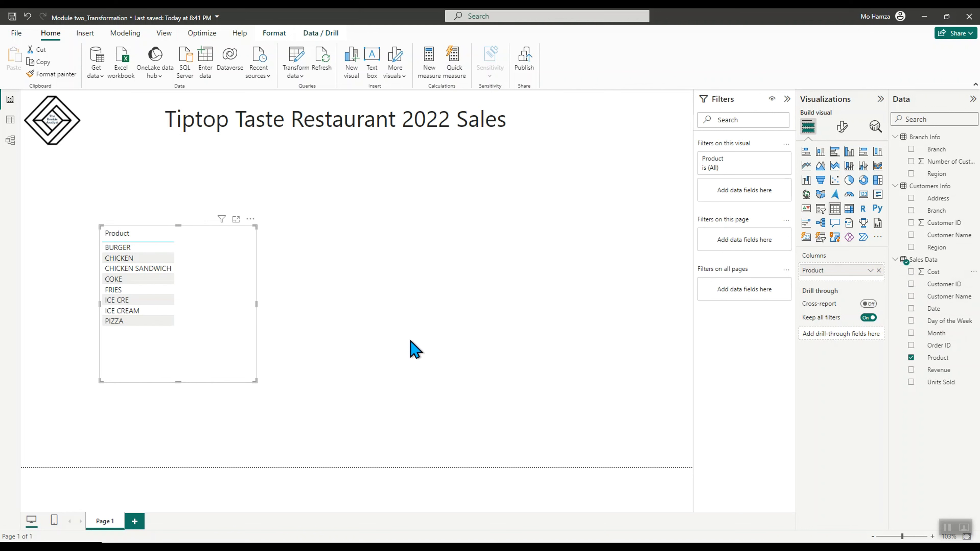
pyautogui.click(910, 272)
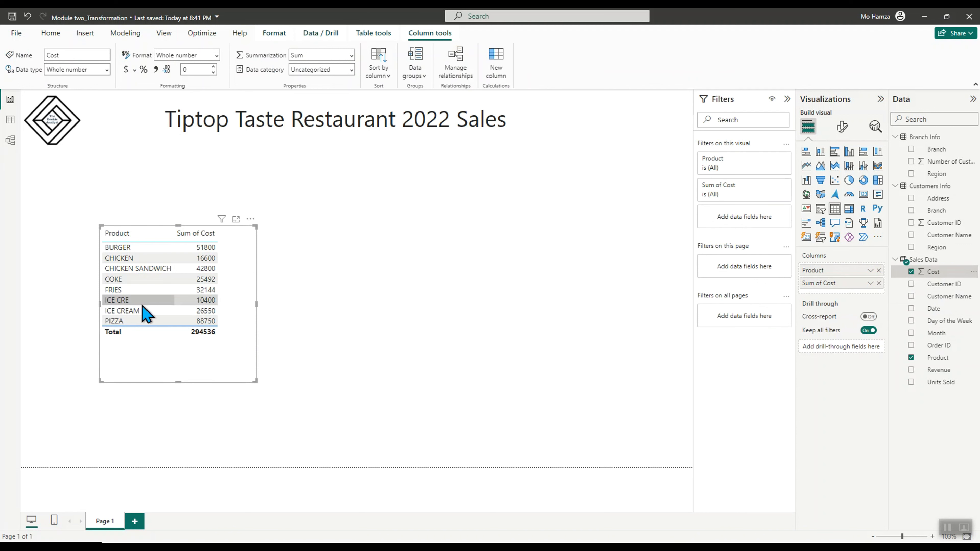
pyautogui.click(250, 219)
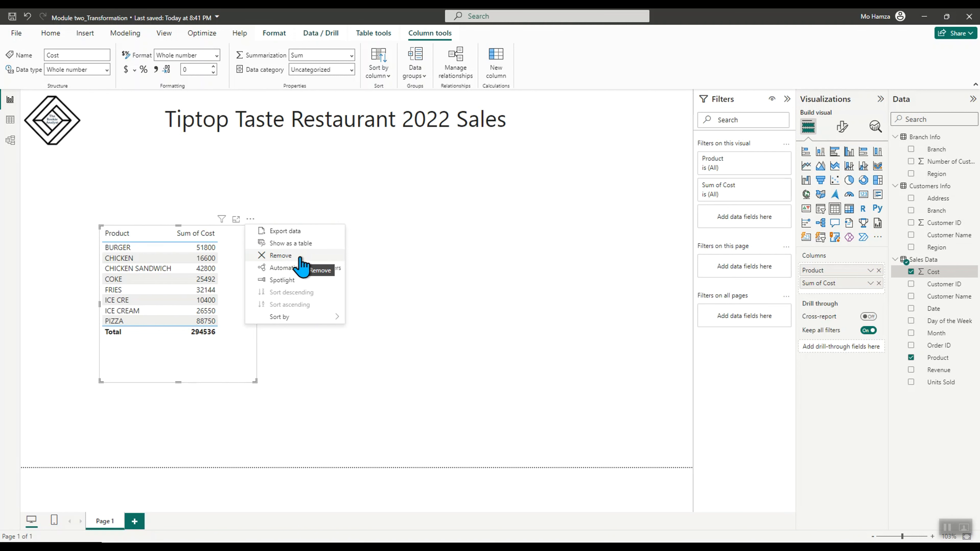
pyautogui.click(326, 252)
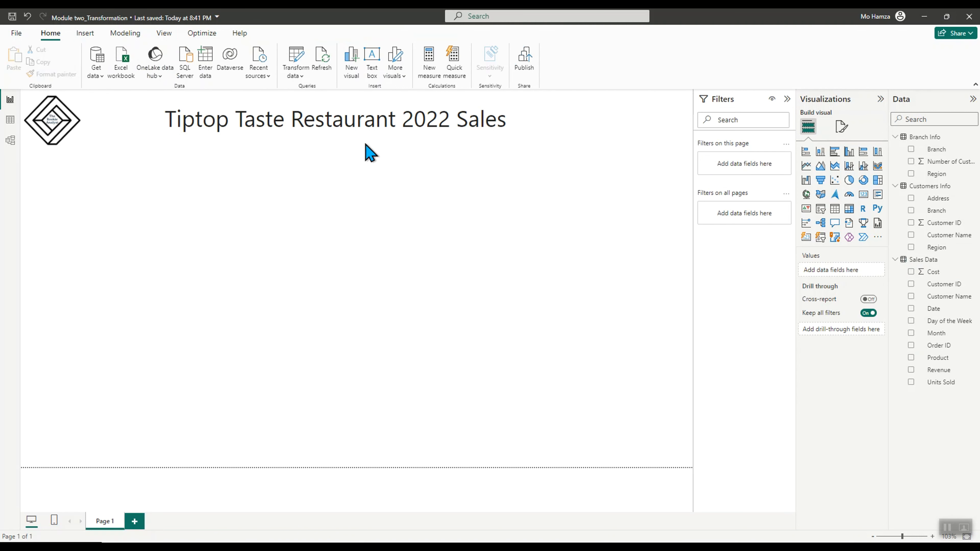
# Open the Power Query Editor and switch to the Customers Info query
pyautogui.click(296, 75)
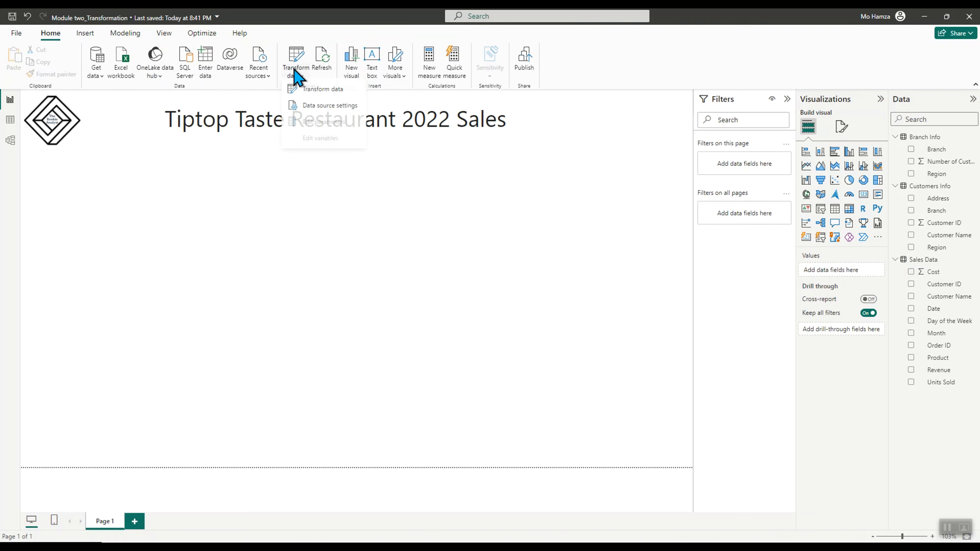
pyautogui.click(326, 93)
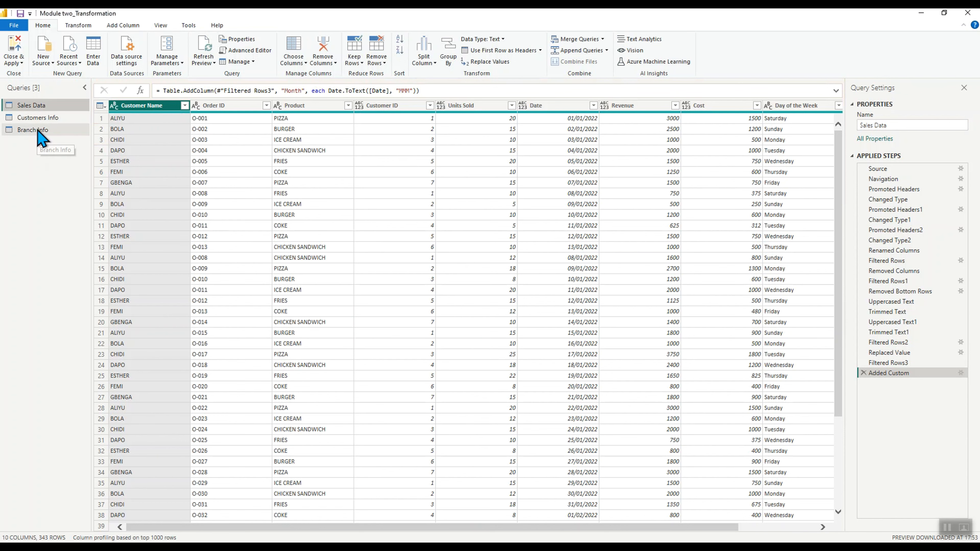
pyautogui.click(41, 119)
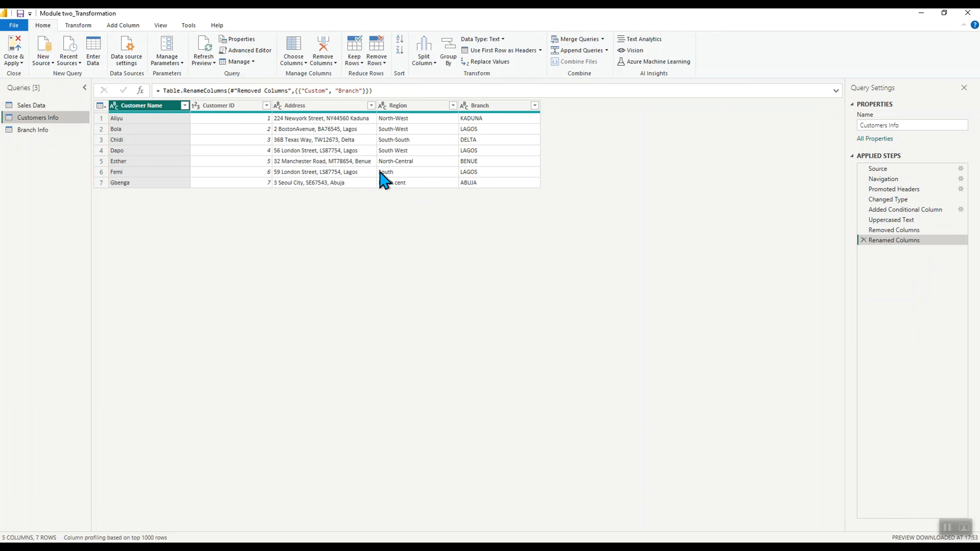
# Replace the Region value South with South-West, matching entire cell contents
pyautogui.click(427, 105)
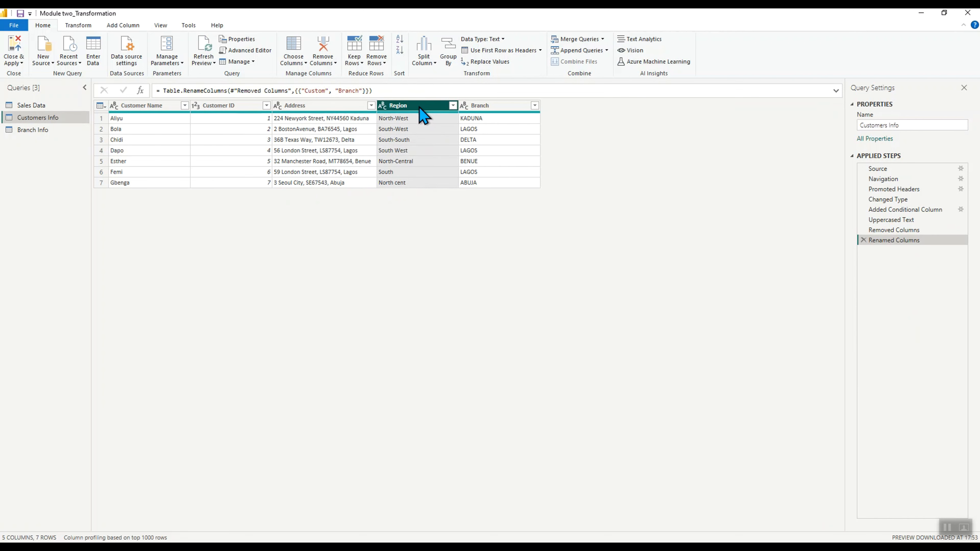
pyautogui.rightClick(419, 109)
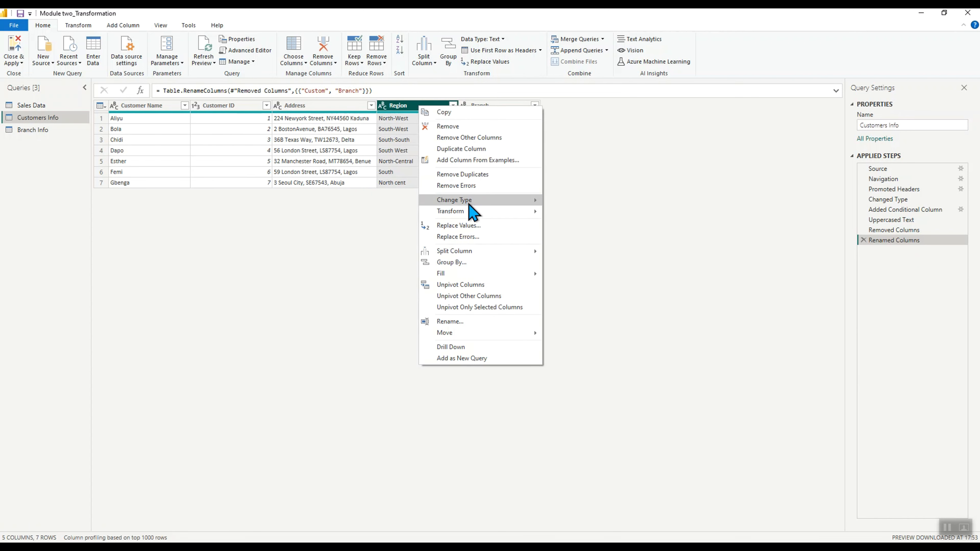
pyautogui.moveTo(469, 215)
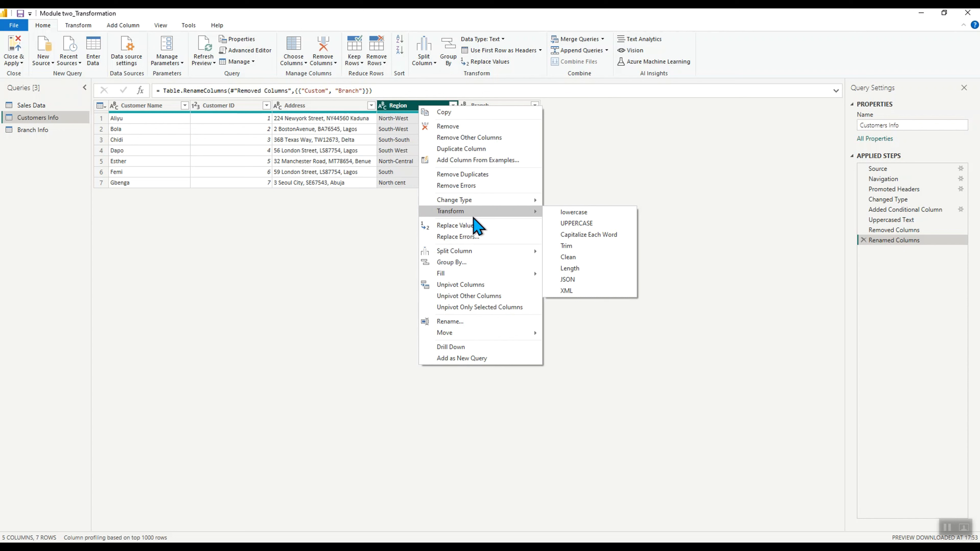
pyautogui.click(476, 228)
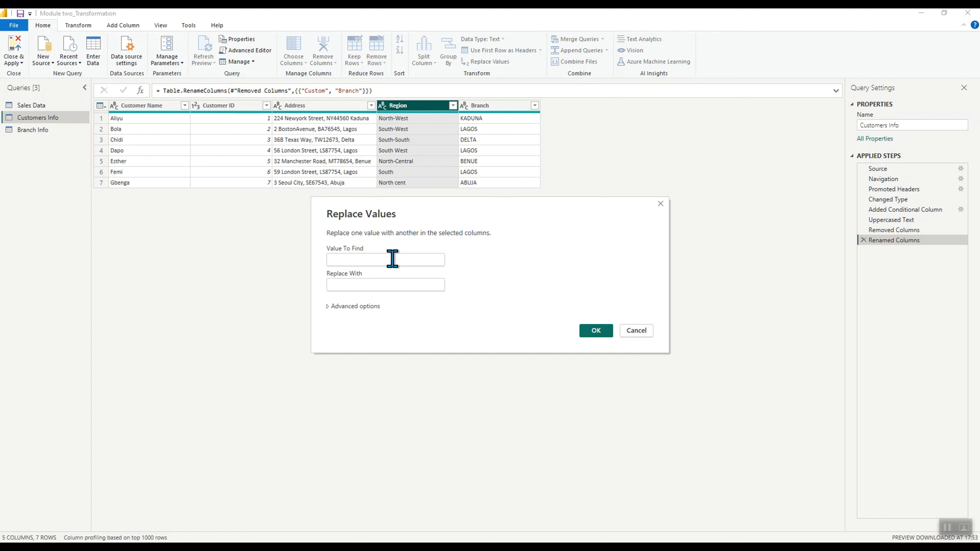
pyautogui.click(392, 258)
pyautogui.click(375, 285)
pyautogui.write('South-West')
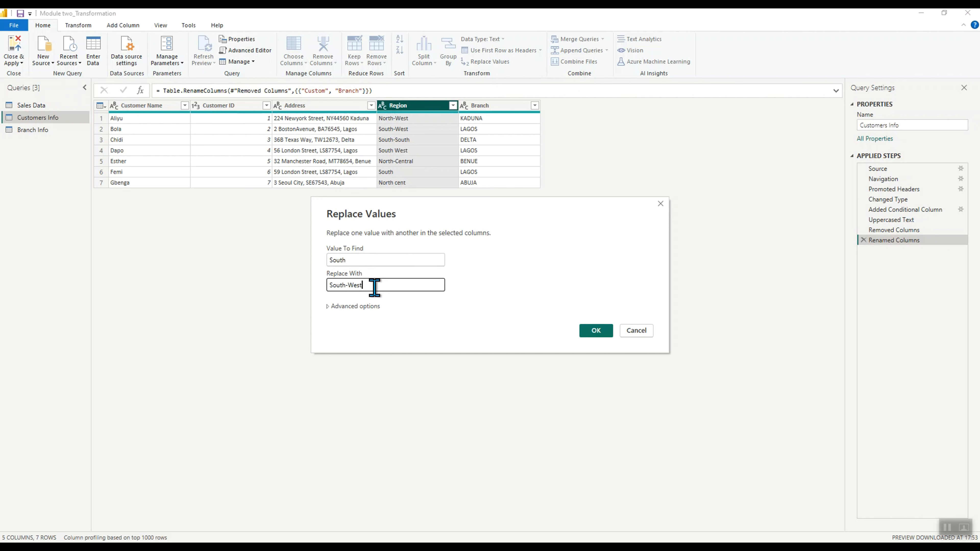
pyautogui.click(328, 307)
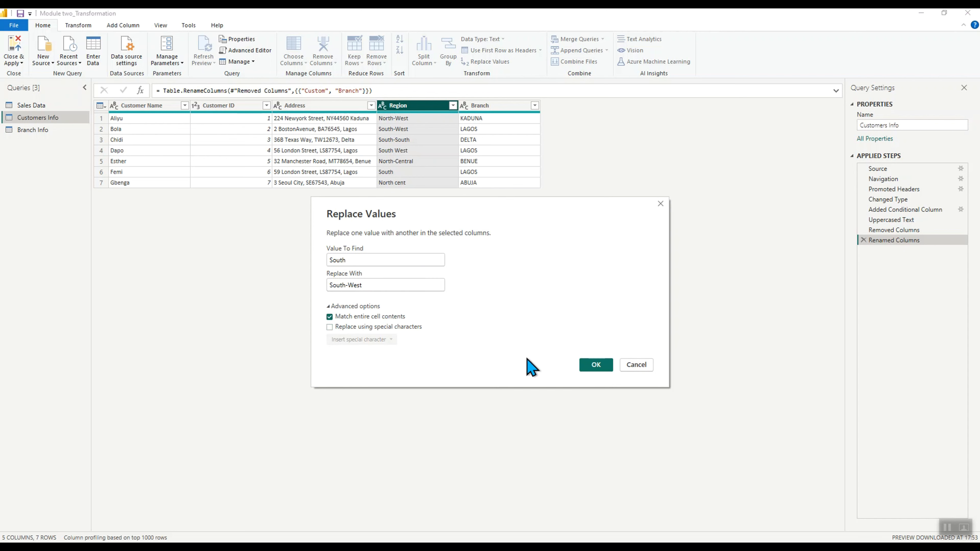
pyautogui.click(596, 365)
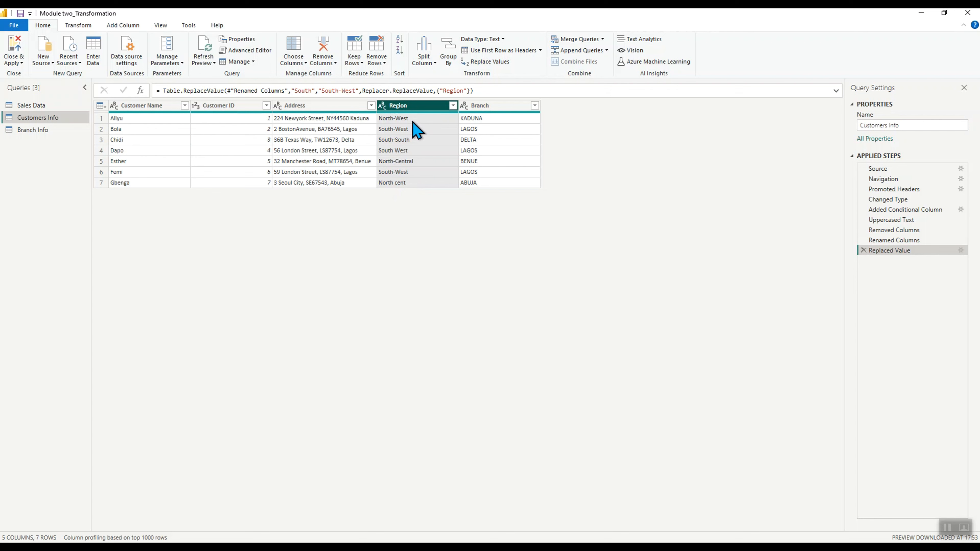
# Replace the Region value South West with South-West in Customers Info
pyautogui.rightClick(408, 106)
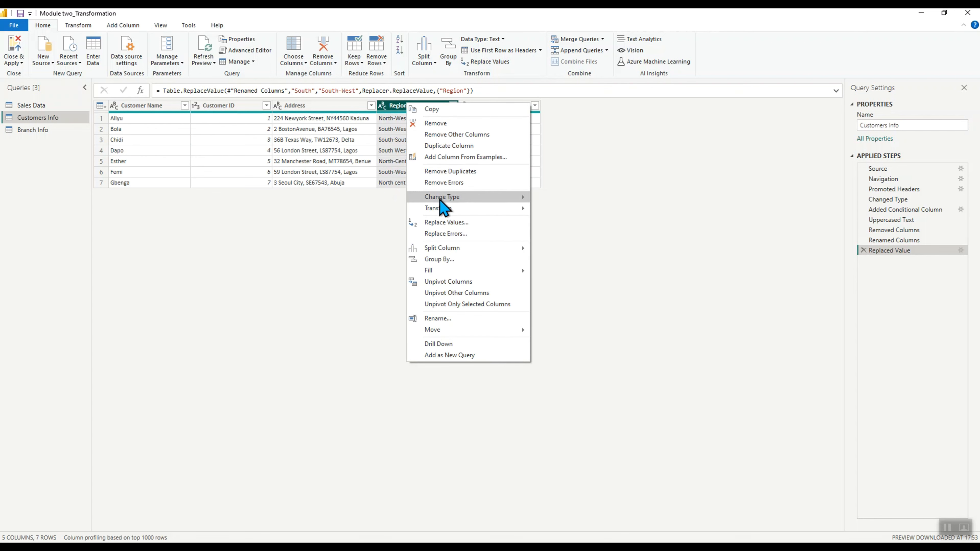
pyautogui.click(458, 223)
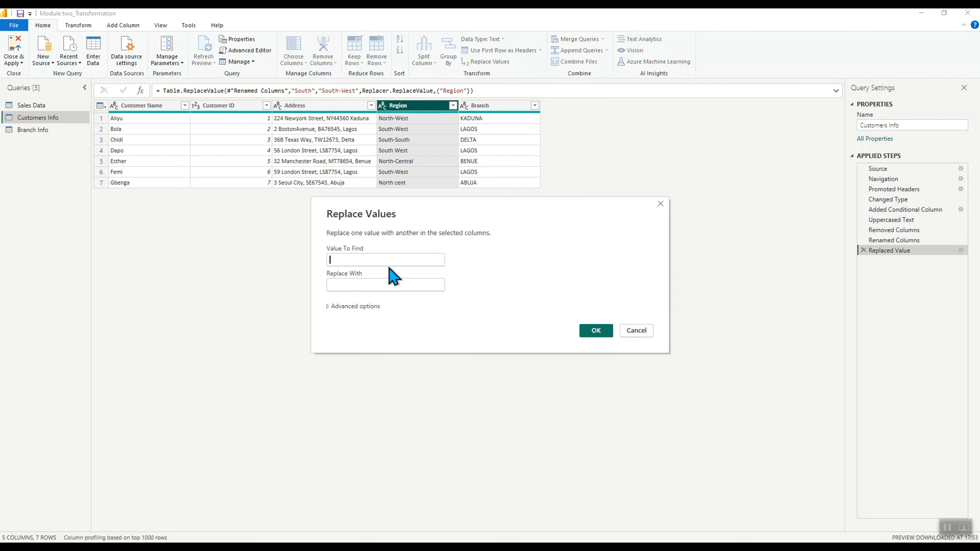
pyautogui.write('South West')
pyautogui.click(374, 287)
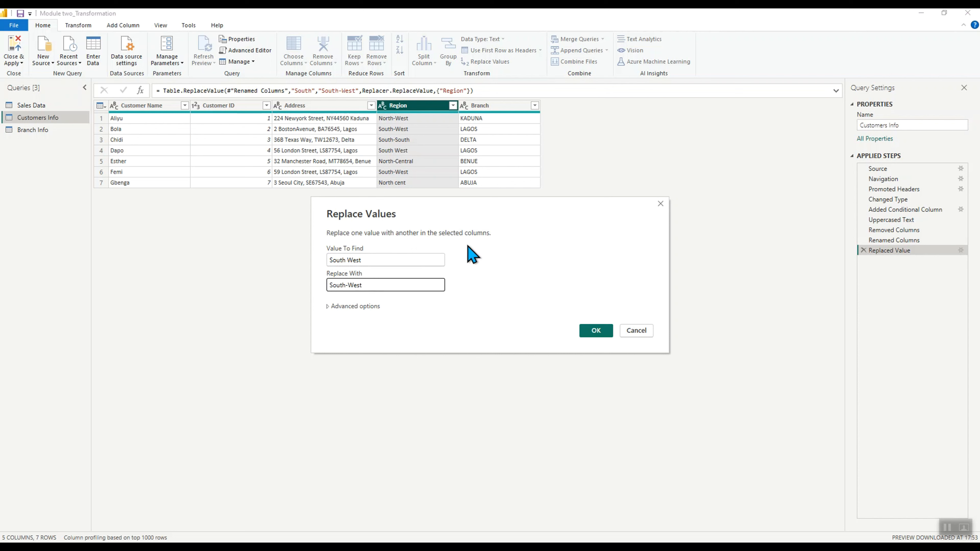
pyautogui.click(597, 331)
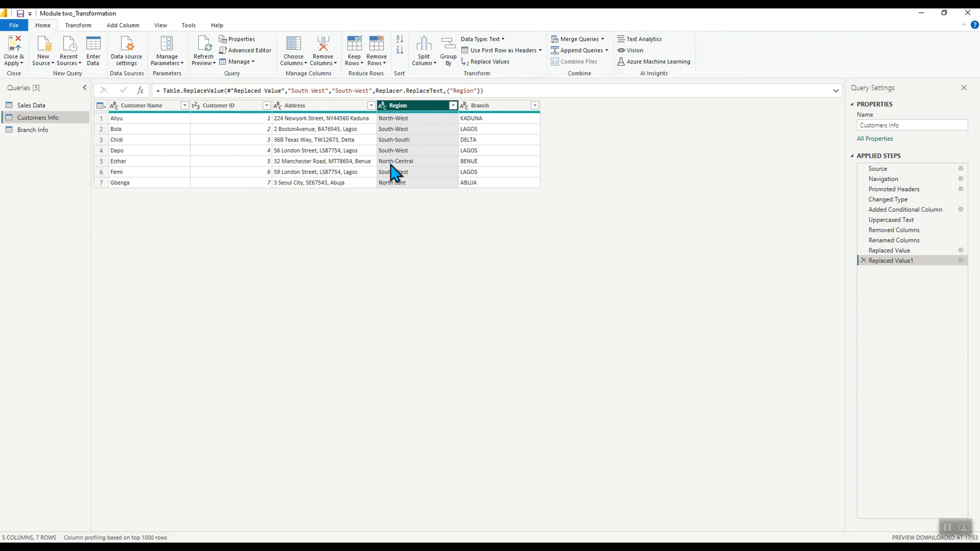
pyautogui.rightClick(408, 109)
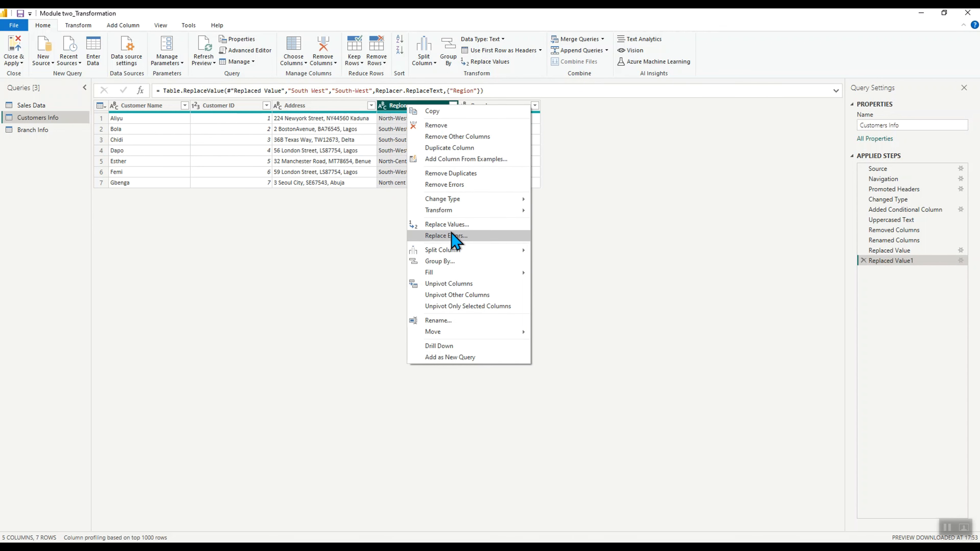
pyautogui.click(397, 236)
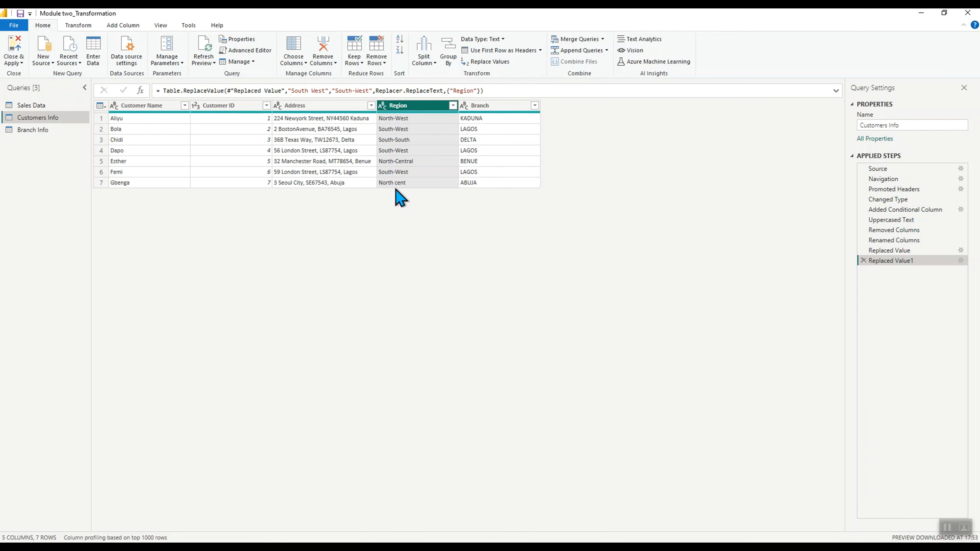
# Replace the Region value North cent with North-Central in Customers Info
pyautogui.rightClick(412, 104)
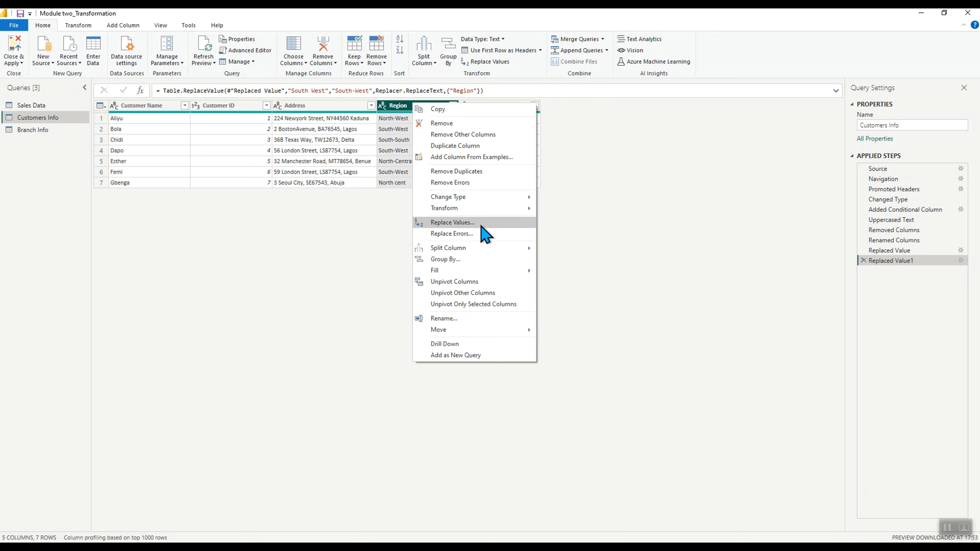
pyautogui.click(449, 222)
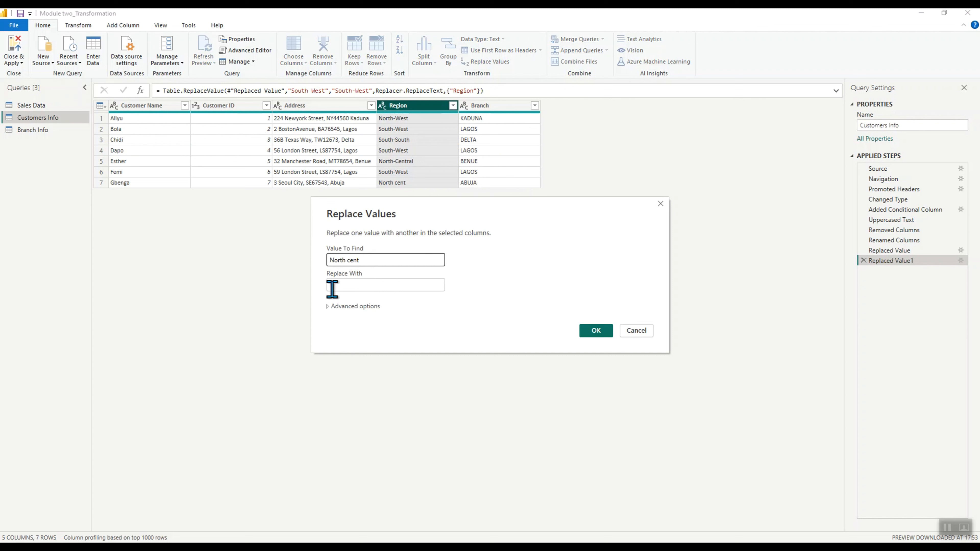
pyautogui.click(348, 285)
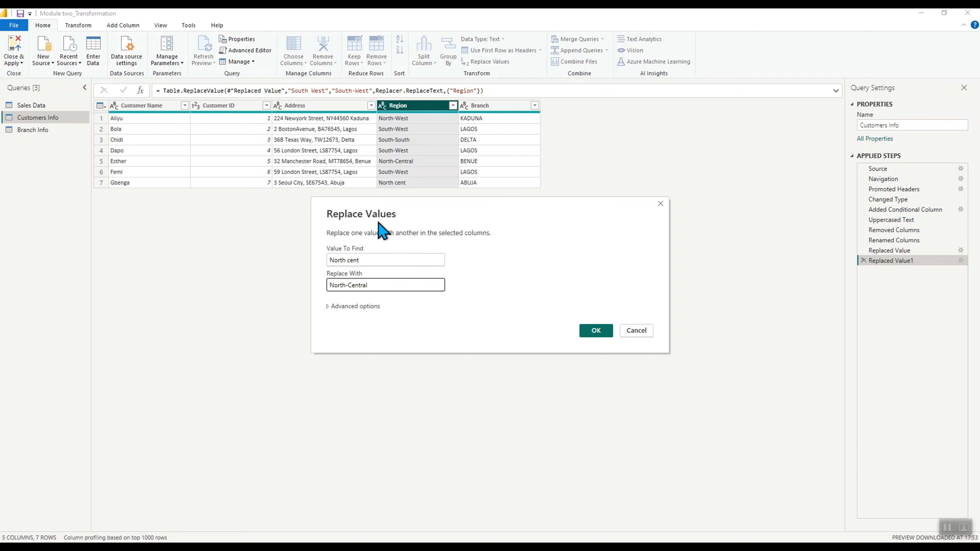
pyautogui.click(597, 331)
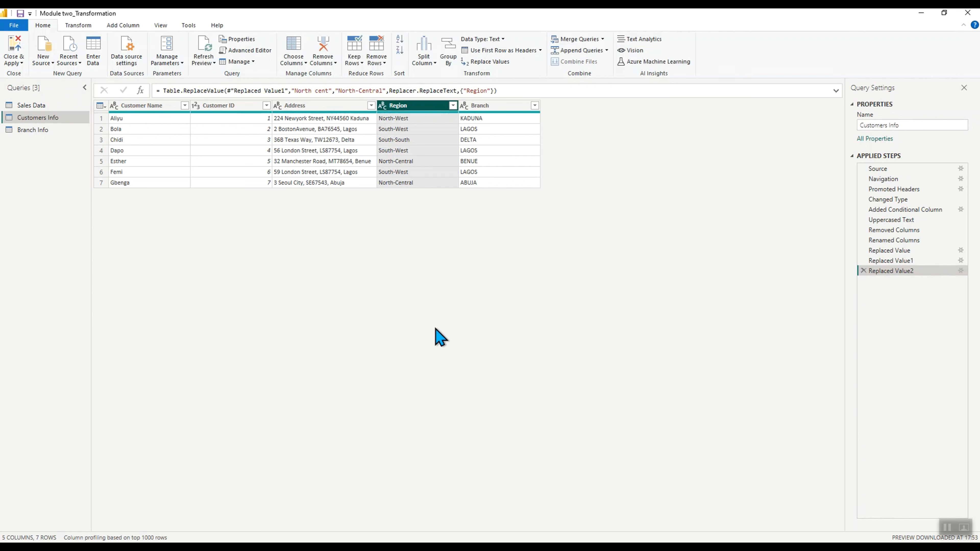
# In the Sales Data query, replace the Product value ICE CRE with ICE CREAM
pyautogui.click(38, 109)
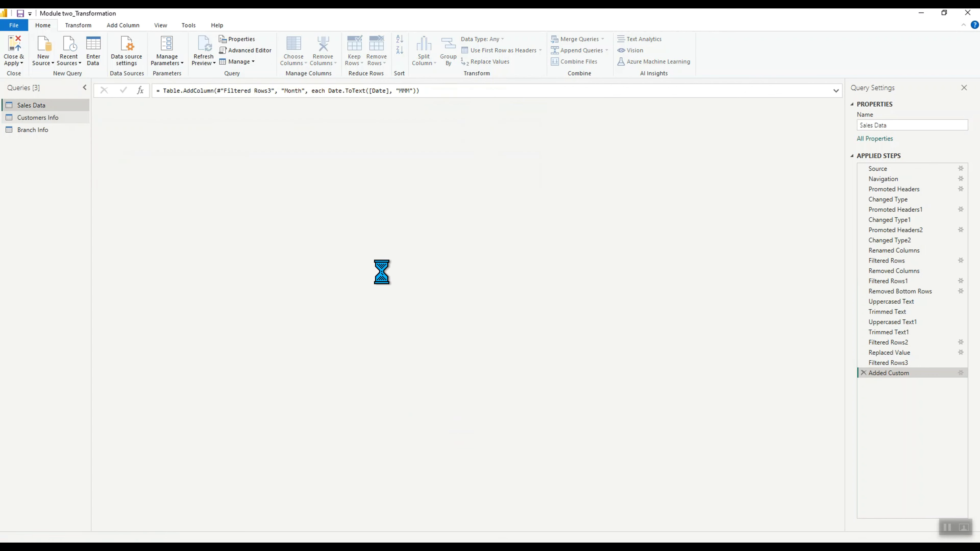
pyautogui.click(308, 108)
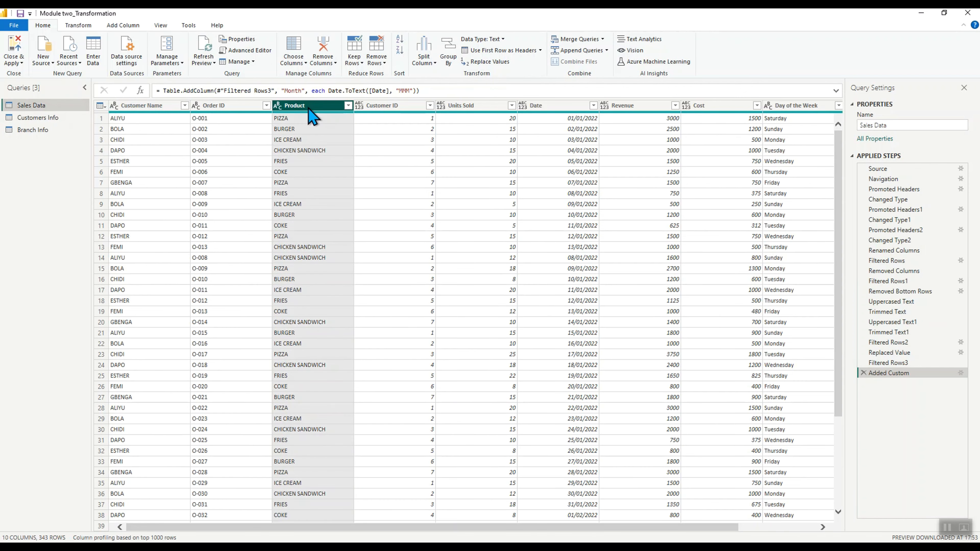
pyautogui.rightClick(309, 109)
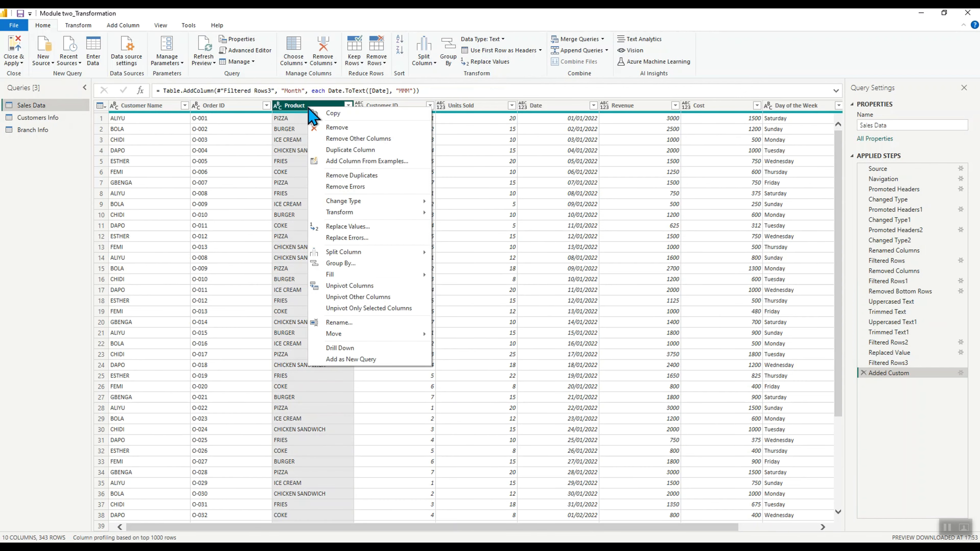
pyautogui.click(371, 228)
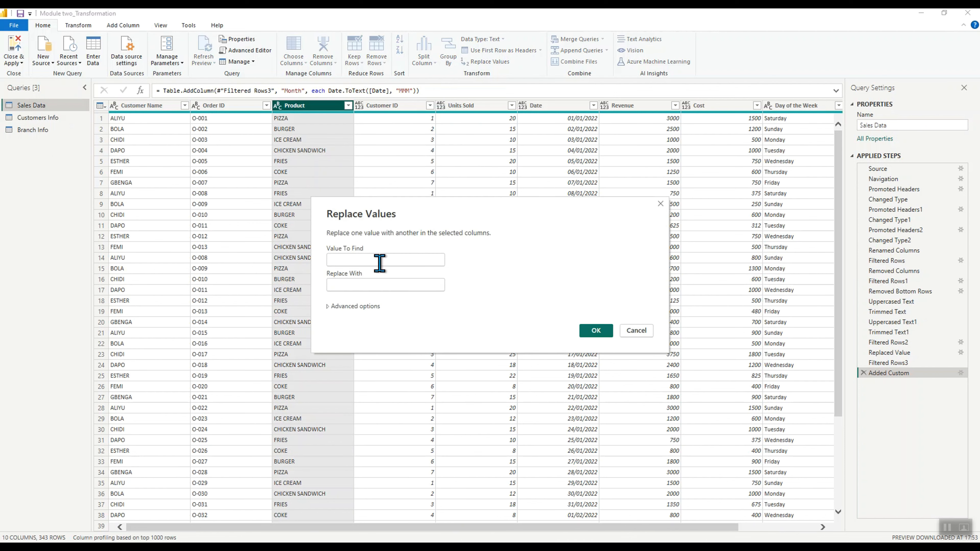
pyautogui.click(380, 263)
pyautogui.write('ICE CRE')
pyautogui.click(375, 286)
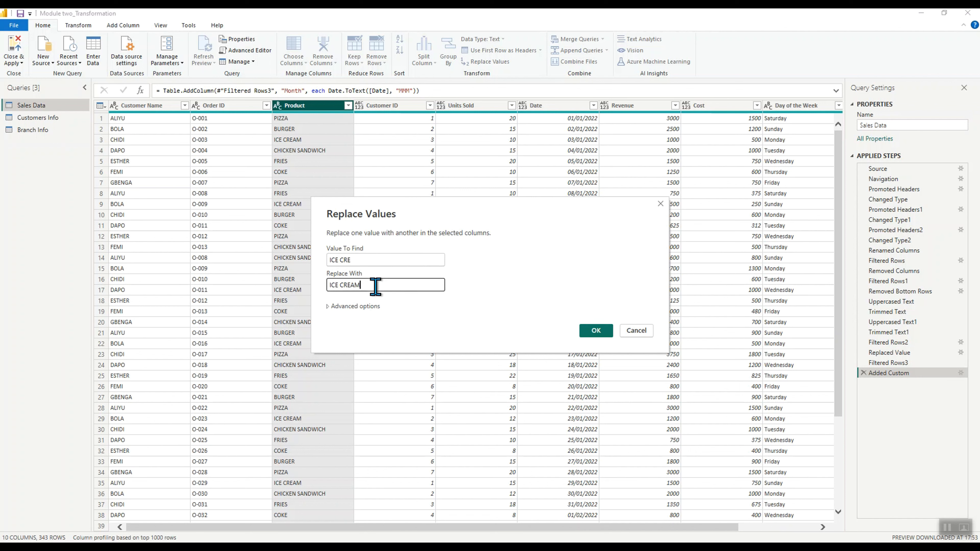
pyautogui.click(328, 306)
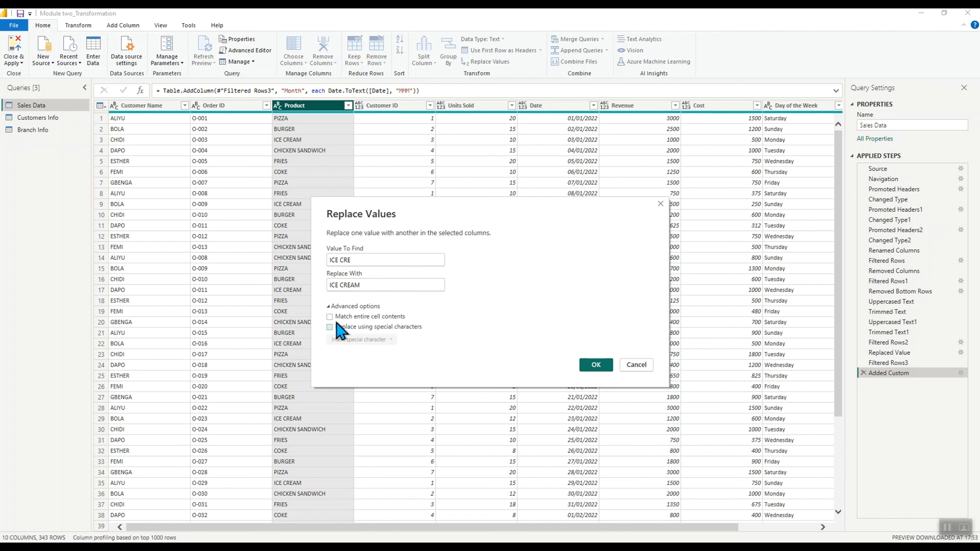
pyautogui.click(594, 366)
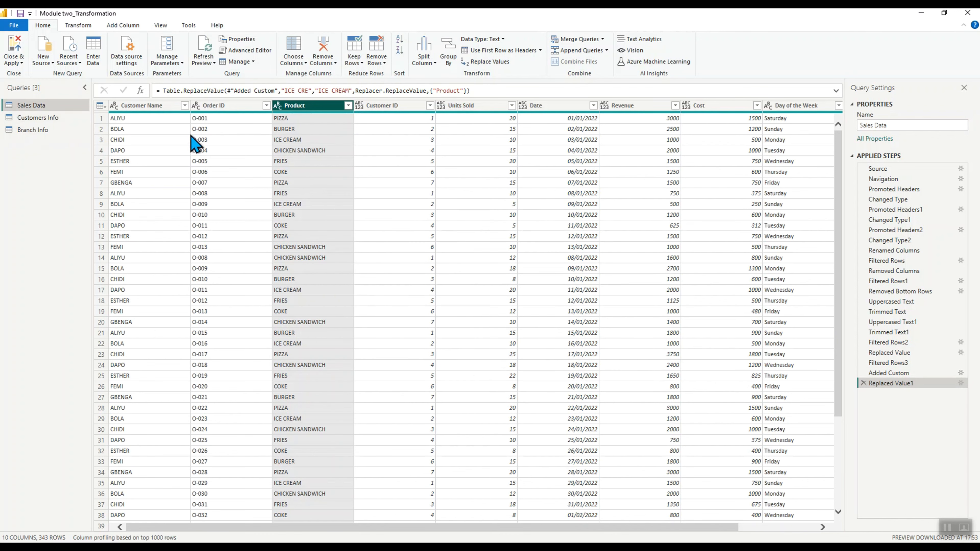
# Change the Sales Data Date column's data type to Date
pyautogui.click(467, 106)
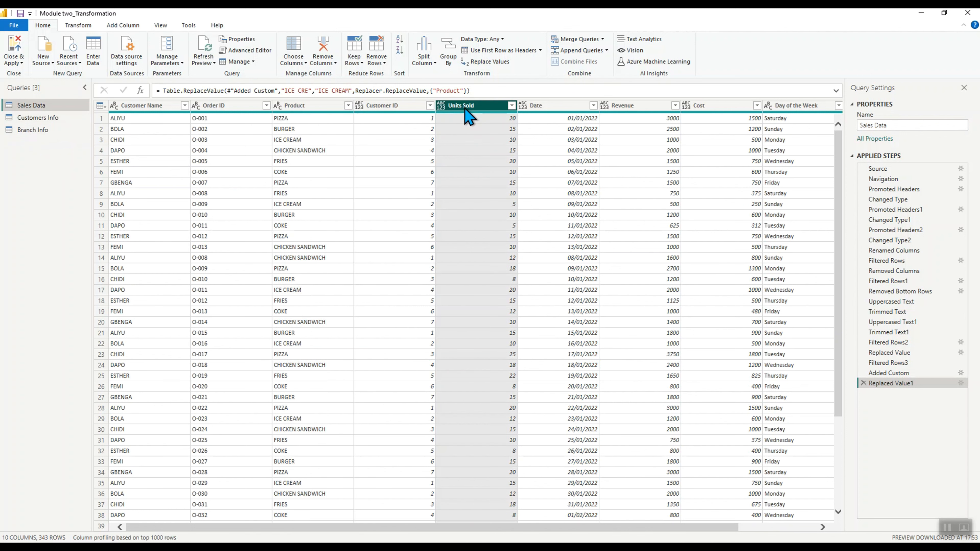
pyautogui.click(562, 109)
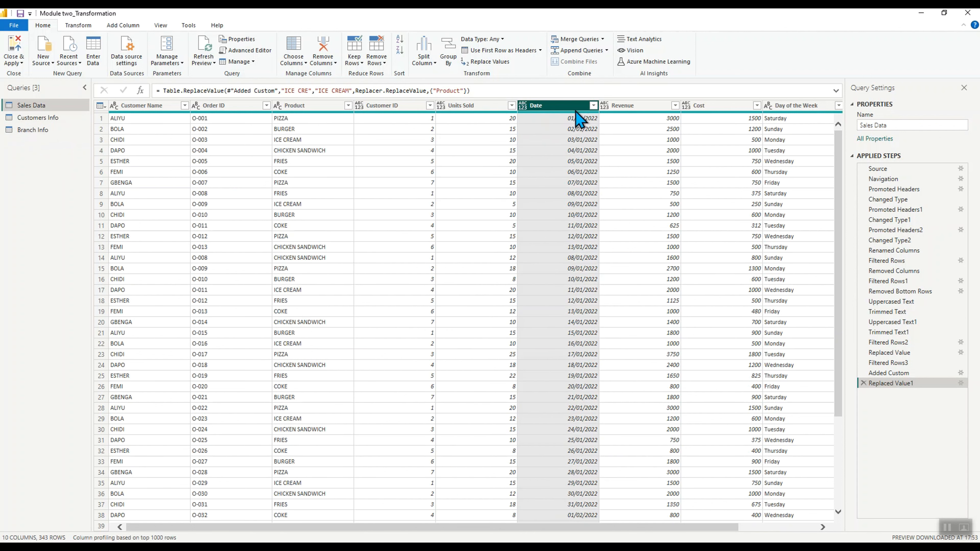
pyautogui.click(522, 104)
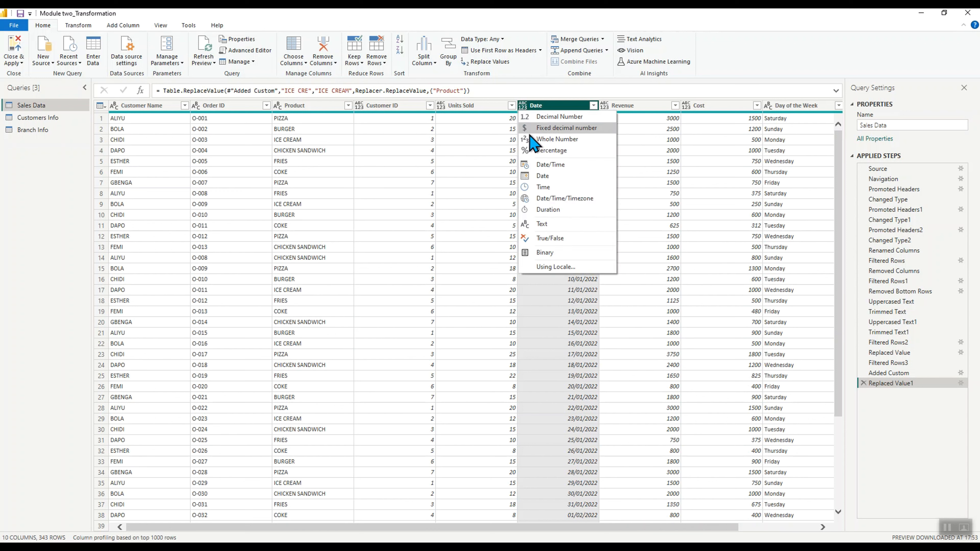
pyautogui.click(552, 177)
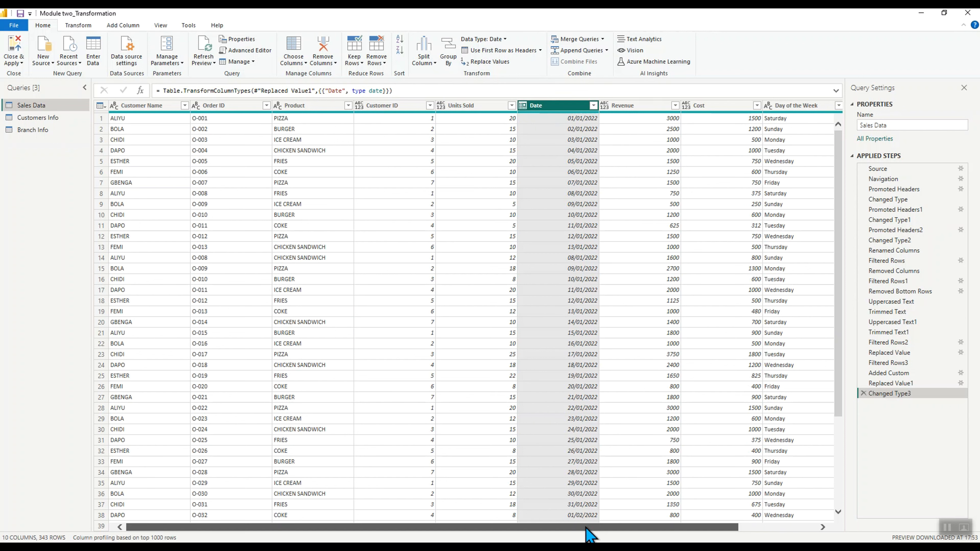
# Change the Cost column's data type to Whole Number
pyautogui.moveTo(584, 527); pyautogui.dragTo(649, 527)
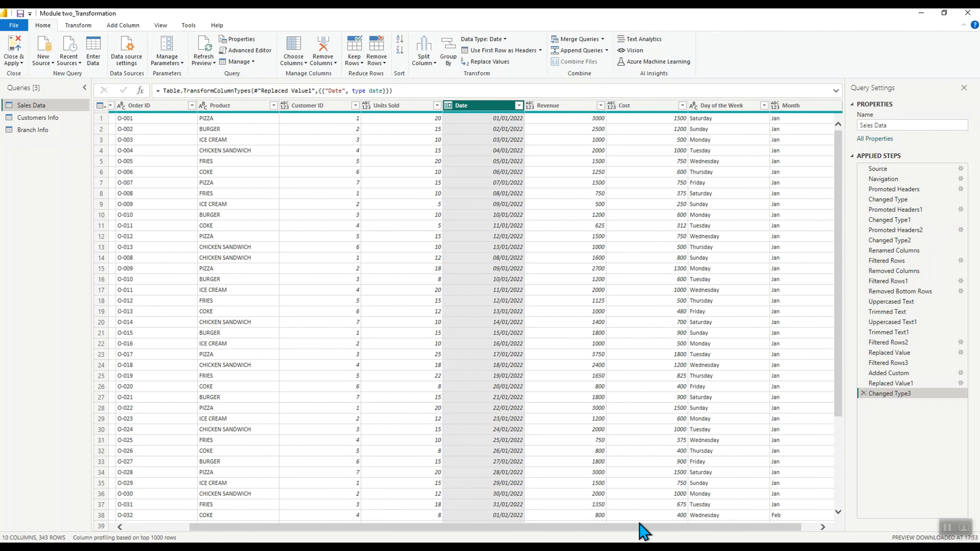
pyautogui.moveTo(639, 532); pyautogui.dragTo(654, 533)
pyautogui.click(621, 109)
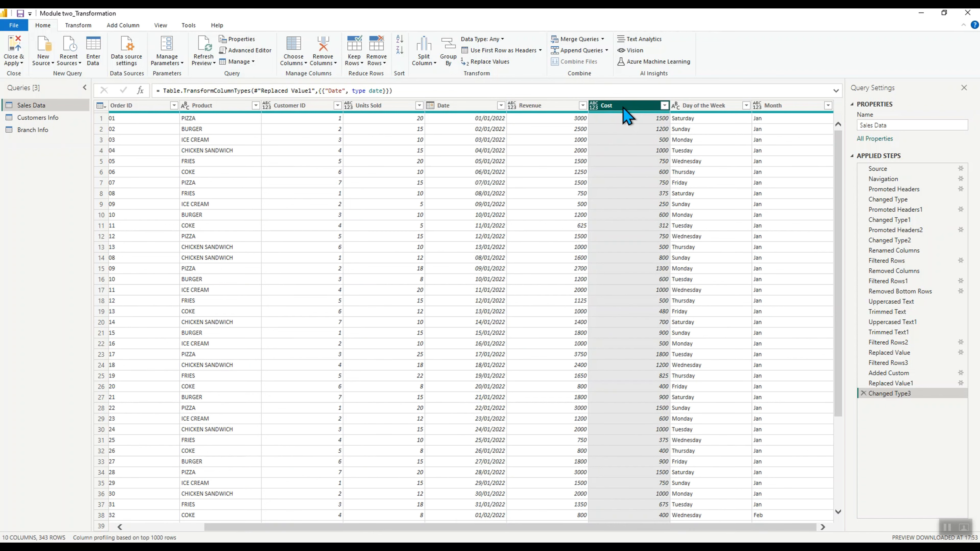
pyautogui.click(593, 106)
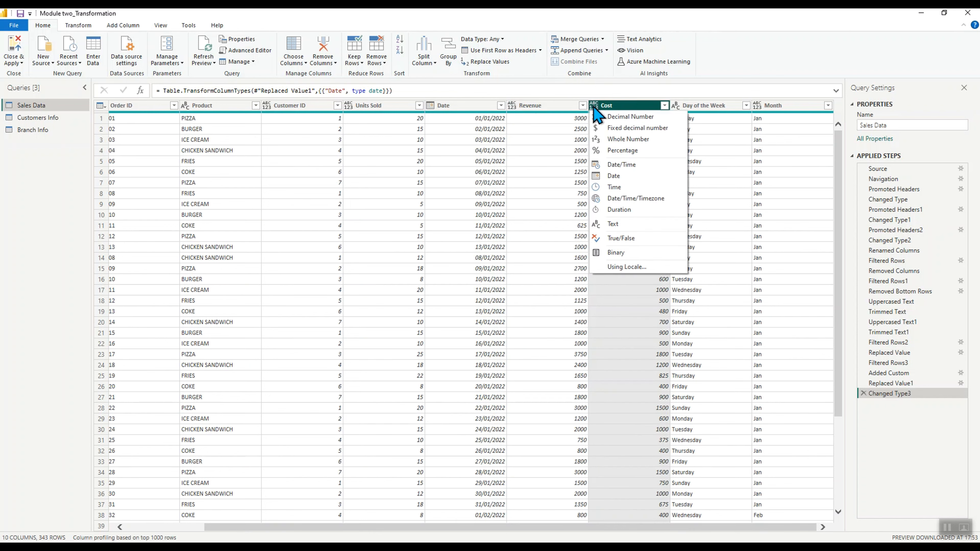
pyautogui.click(633, 143)
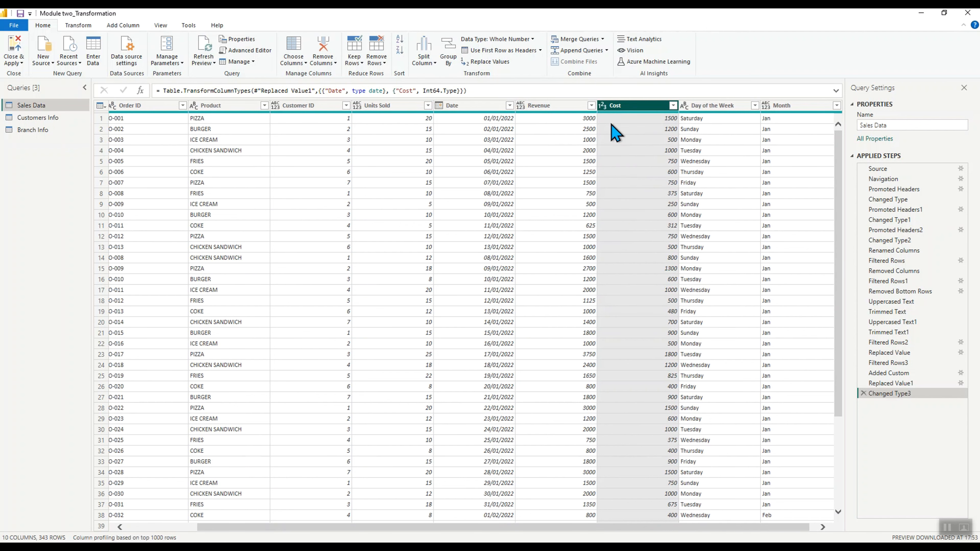
# Change the Revenue column's data type to Whole Number
pyautogui.click(603, 108)
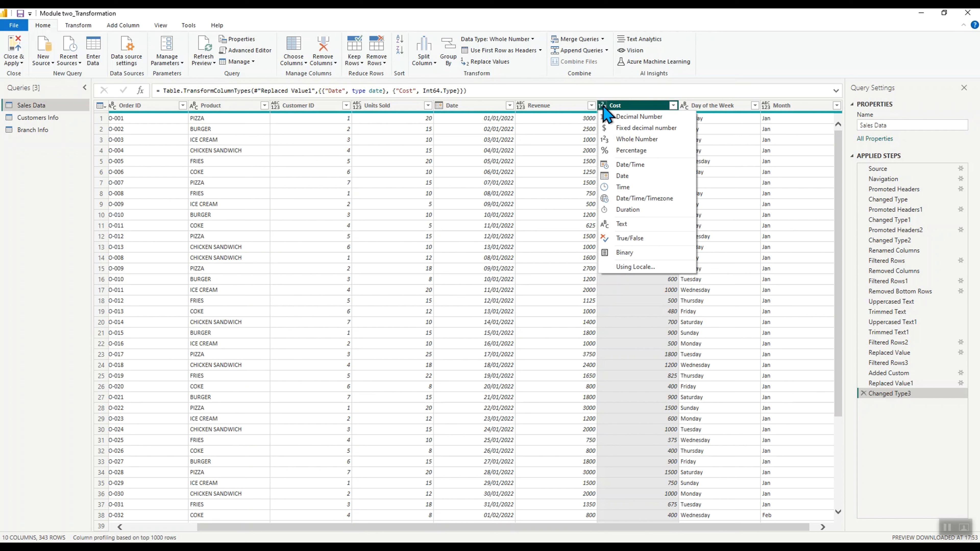
pyautogui.click(625, 354)
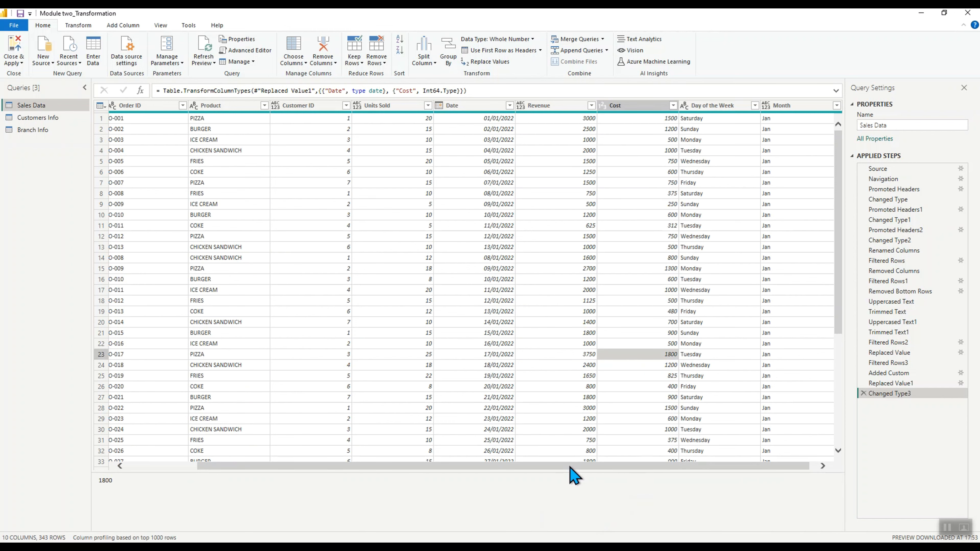
pyautogui.moveTo(570, 468); pyautogui.dragTo(480, 470)
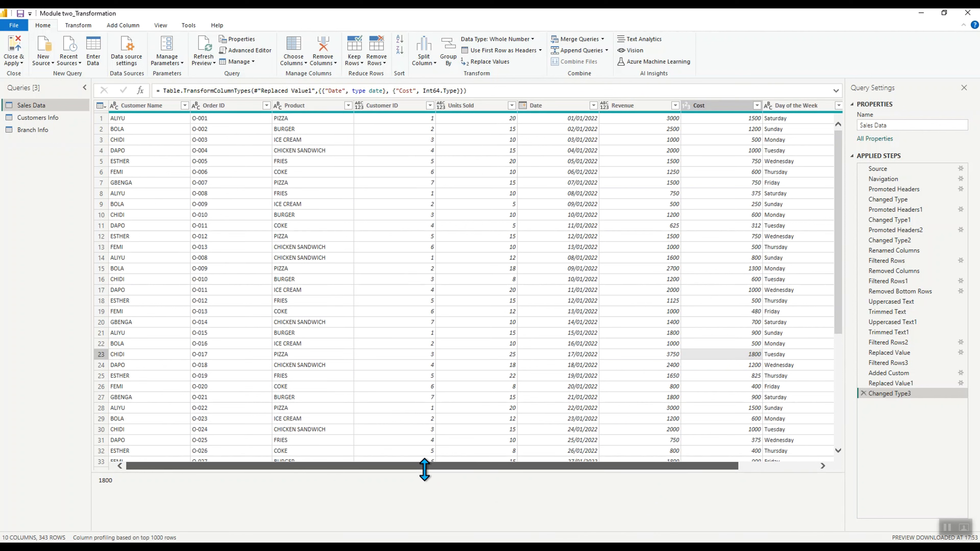
pyautogui.click(604, 105)
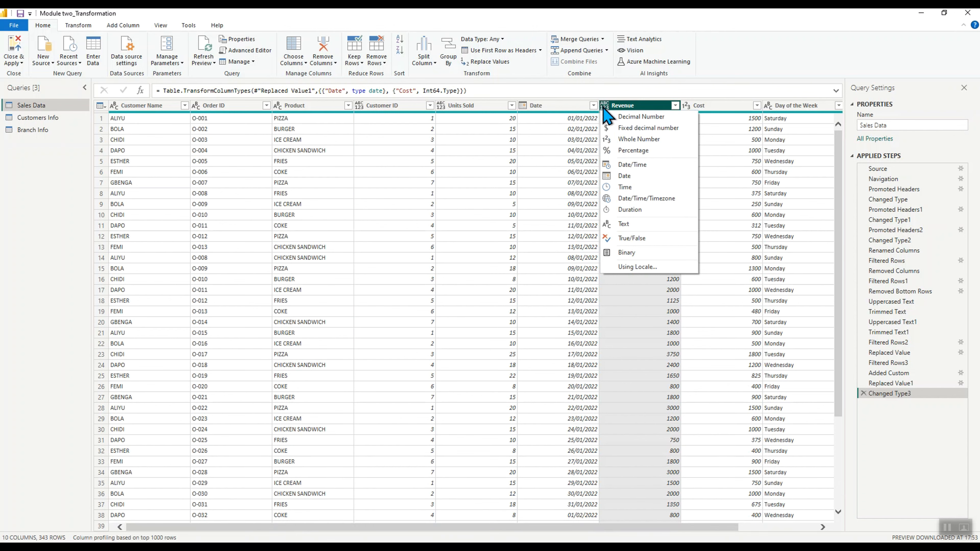
pyautogui.click(625, 141)
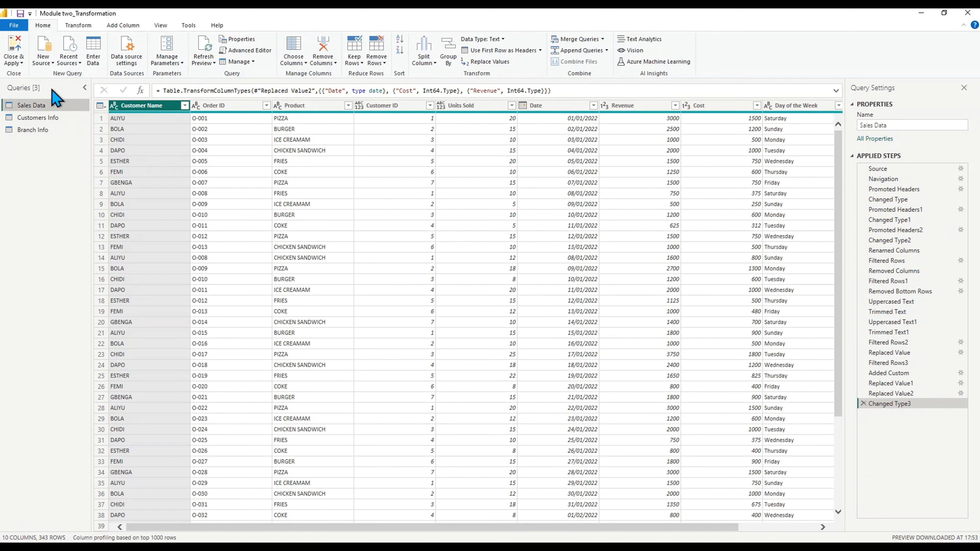
# Close and apply the query changes, and add a table of Product with Sum of Cost from Sales Data
pyautogui.click(21, 61)
pyautogui.click(35, 73)
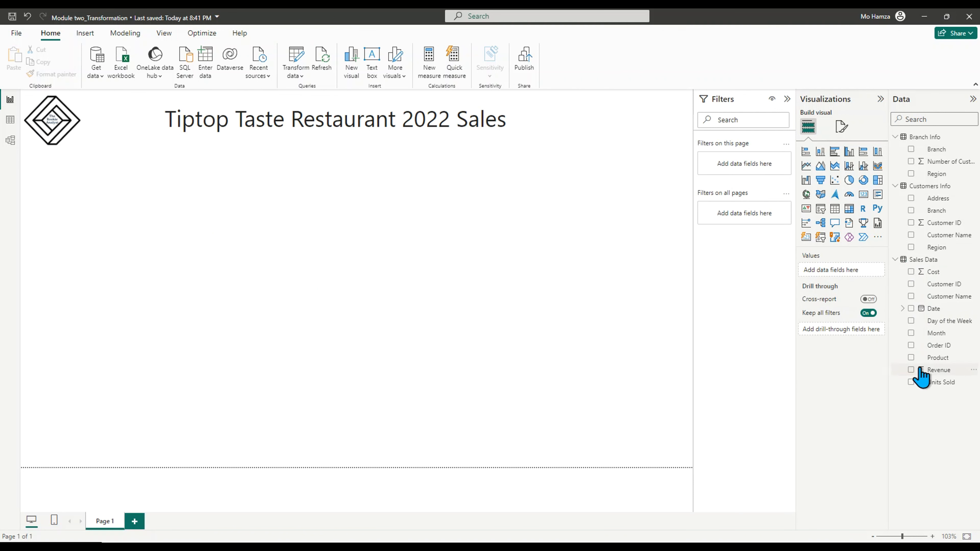
pyautogui.click(911, 358)
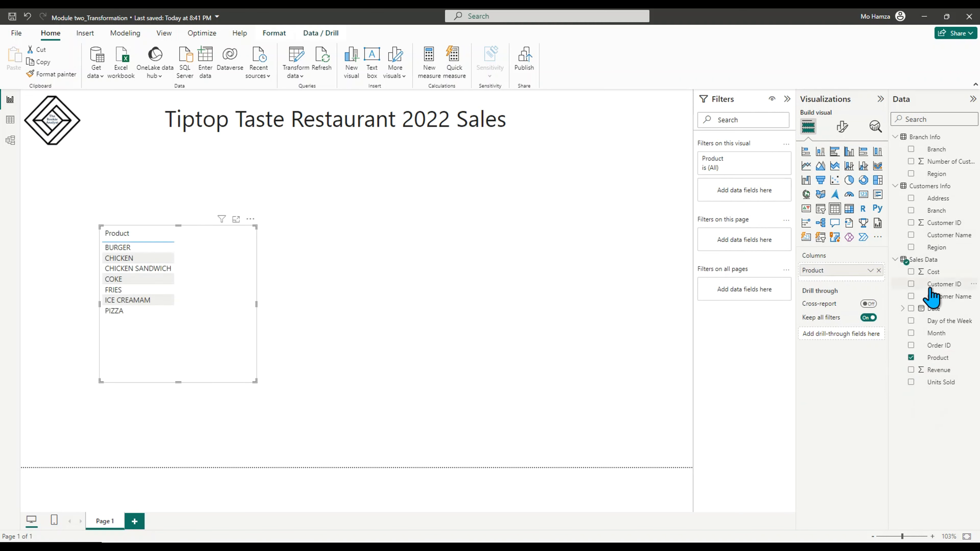
pyautogui.click(911, 272)
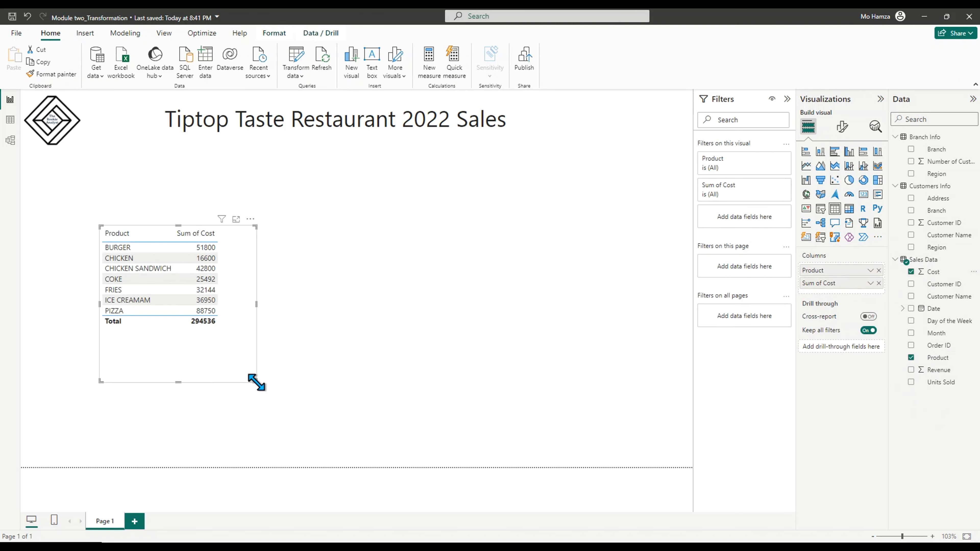
pyautogui.moveTo(255, 384); pyautogui.dragTo(237, 334)
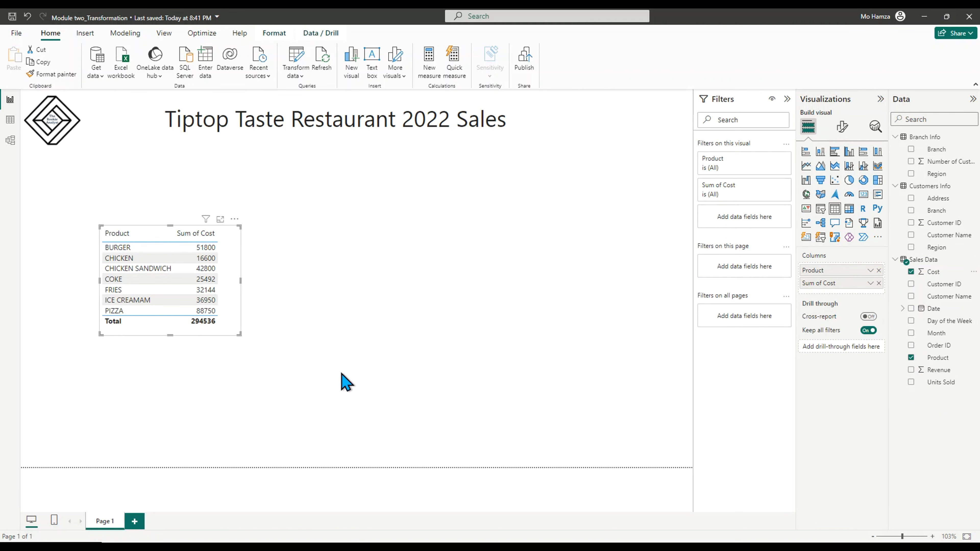
# Convert the table into a clustered bar chart of Sum of Cost by Product, moved and enlarged near the logo
pyautogui.click(806, 151)
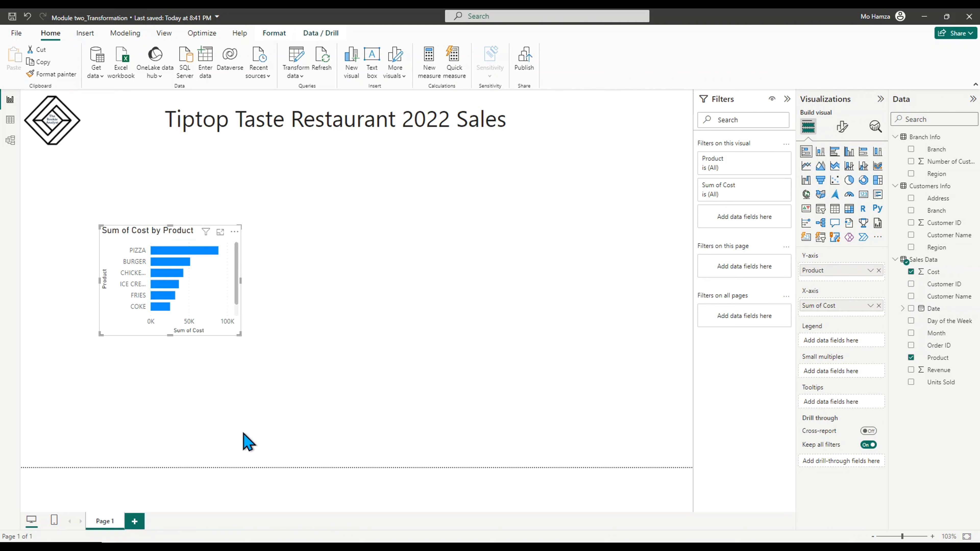
pyautogui.moveTo(240, 334); pyautogui.dragTo(309, 383)
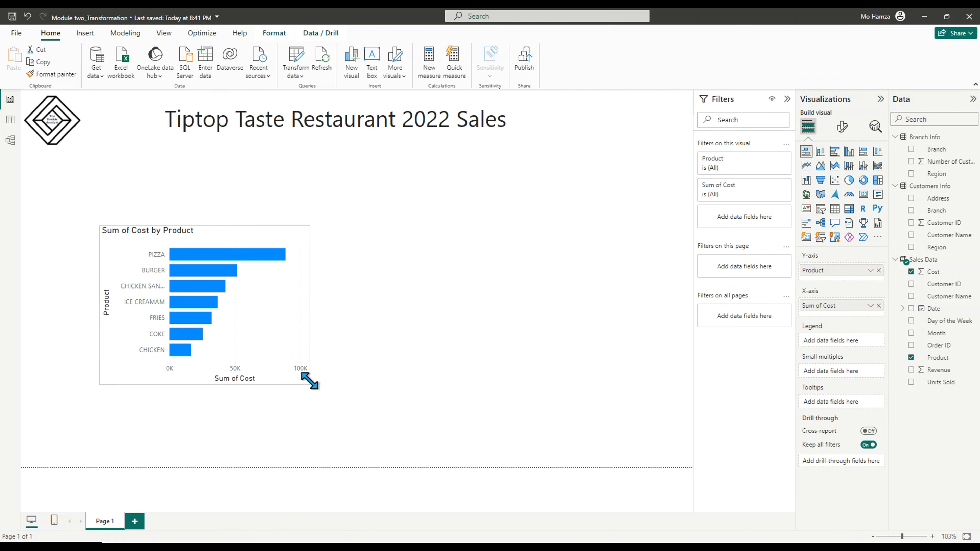
pyautogui.moveTo(232, 240); pyautogui.dragTo(164, 200)
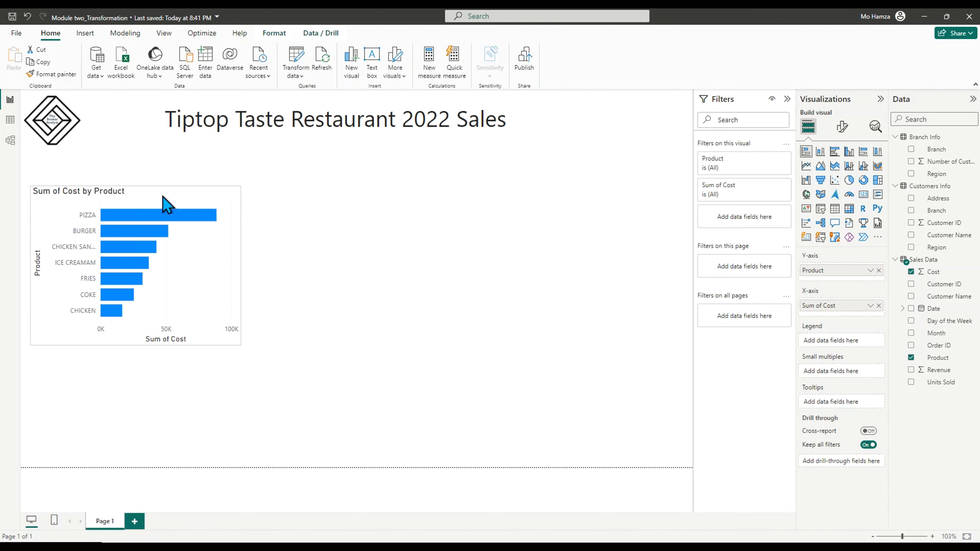
pyautogui.moveTo(239, 343); pyautogui.dragTo(275, 353)
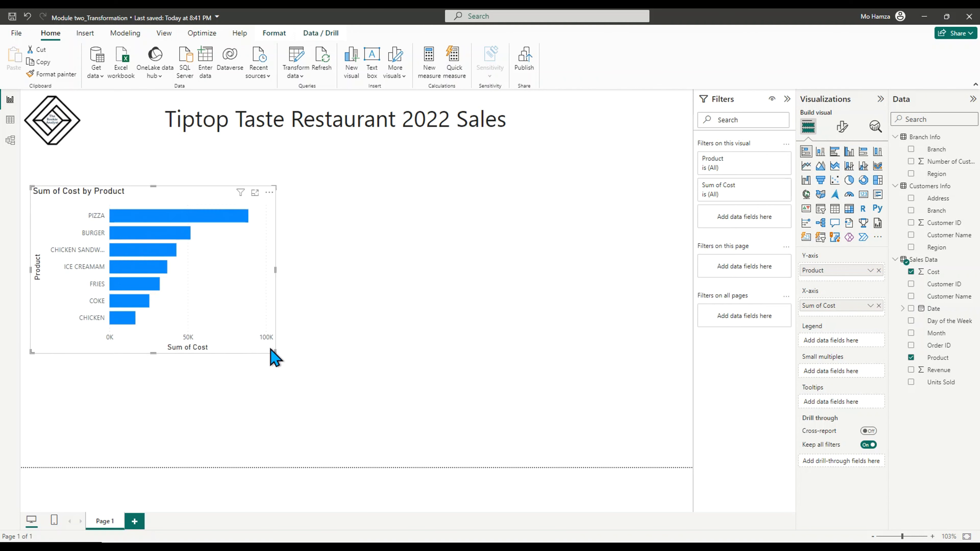
# Select and deselect the PIZZA bar to check the chart's highlighting
pyautogui.moveTo(181, 222)
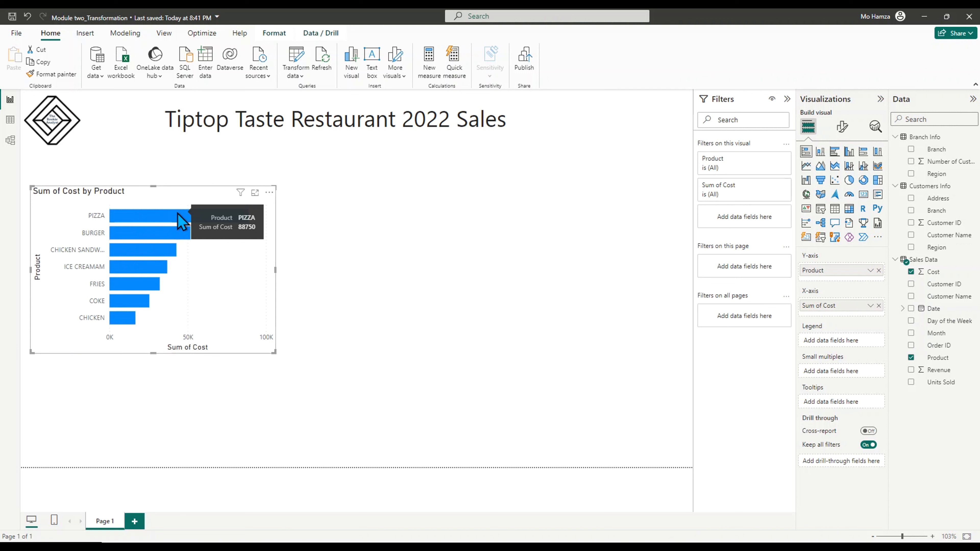
pyautogui.click(182, 222)
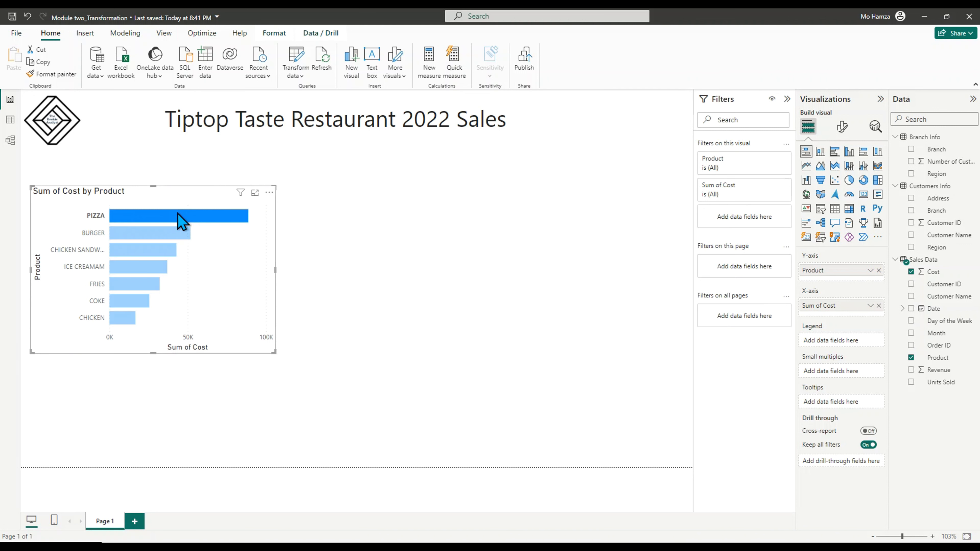
pyautogui.click(181, 222)
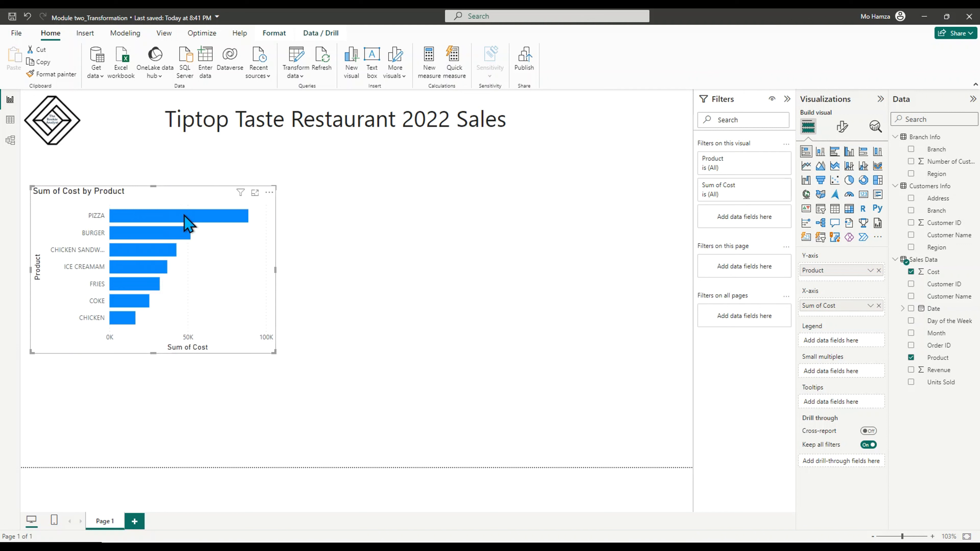
# Format the Cost column of Sales Data as currency
pyautogui.moveTo(182, 217)
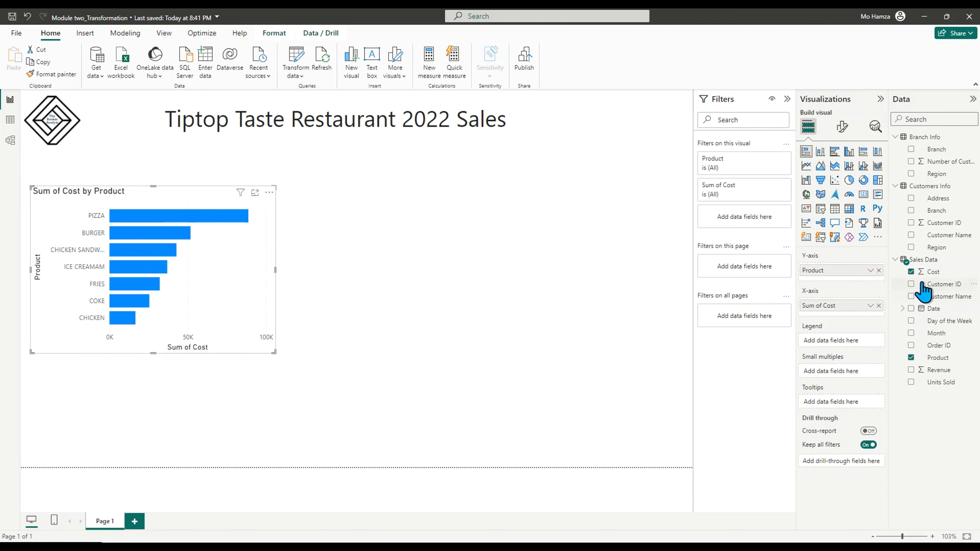
pyautogui.click(933, 272)
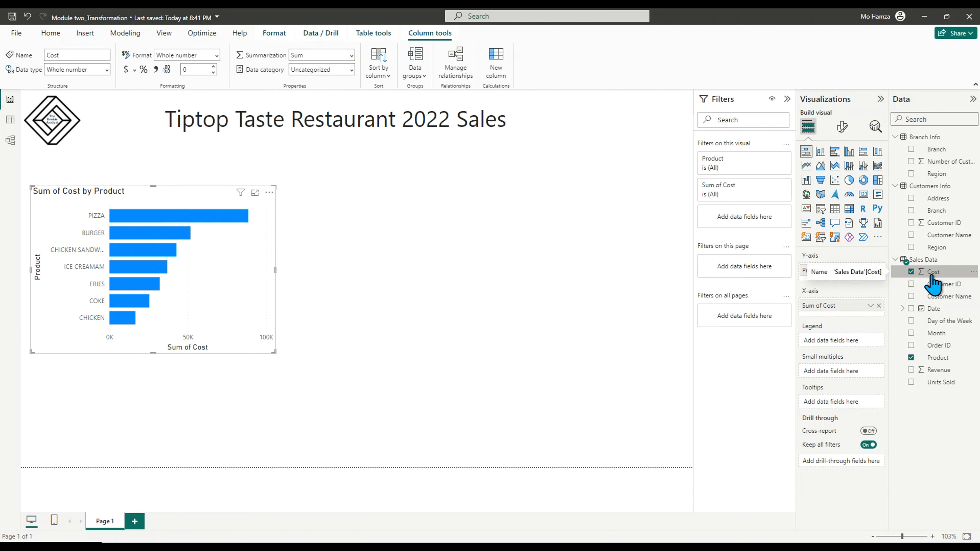
pyautogui.click(134, 71)
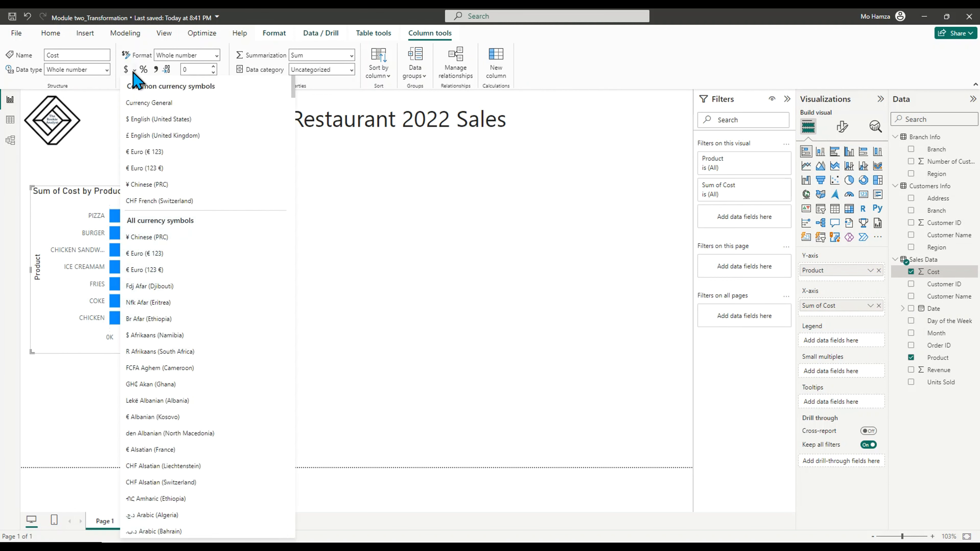
pyautogui.click(133, 72)
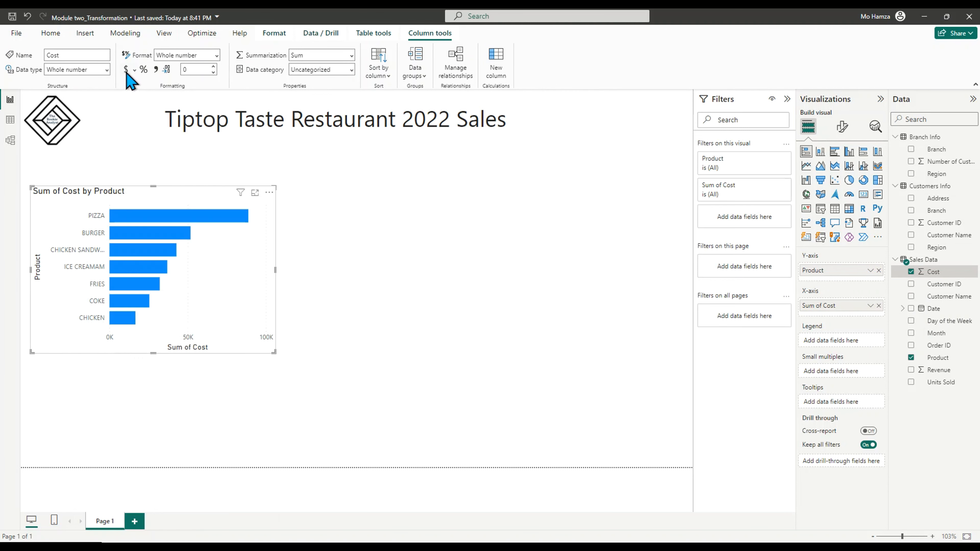
pyautogui.click(126, 71)
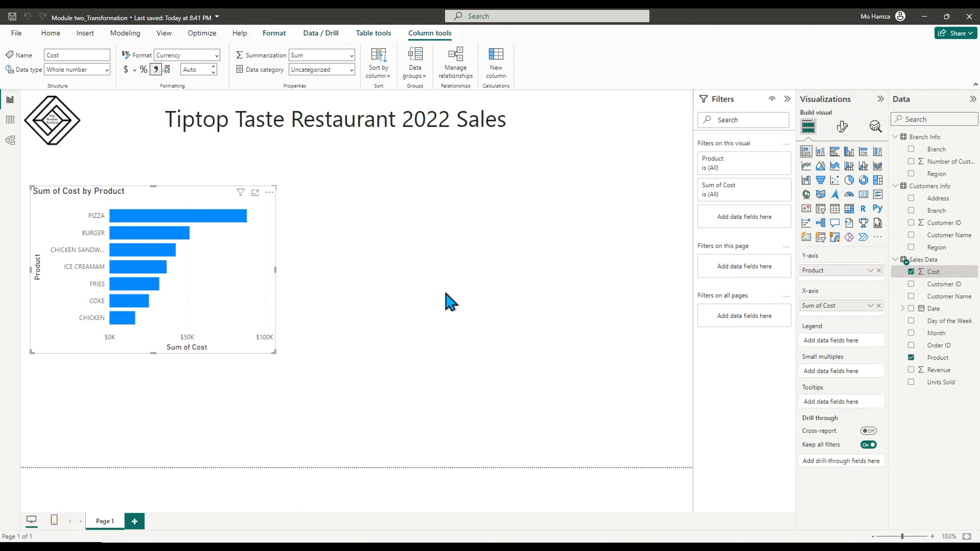
pyautogui.click(346, 292)
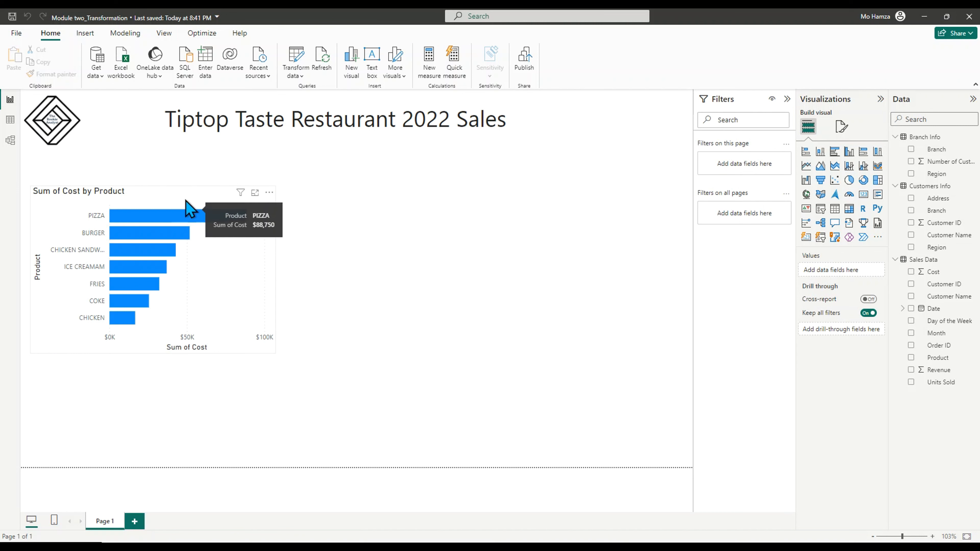
# Move and resize the Sum of Cost by Product chart slightly below the logo
pyautogui.moveTo(203, 199)
pyautogui.mouseDown()
pyautogui.moveTo(237, 208)
pyautogui.moveTo(191, 205)
pyautogui.mouseUp()
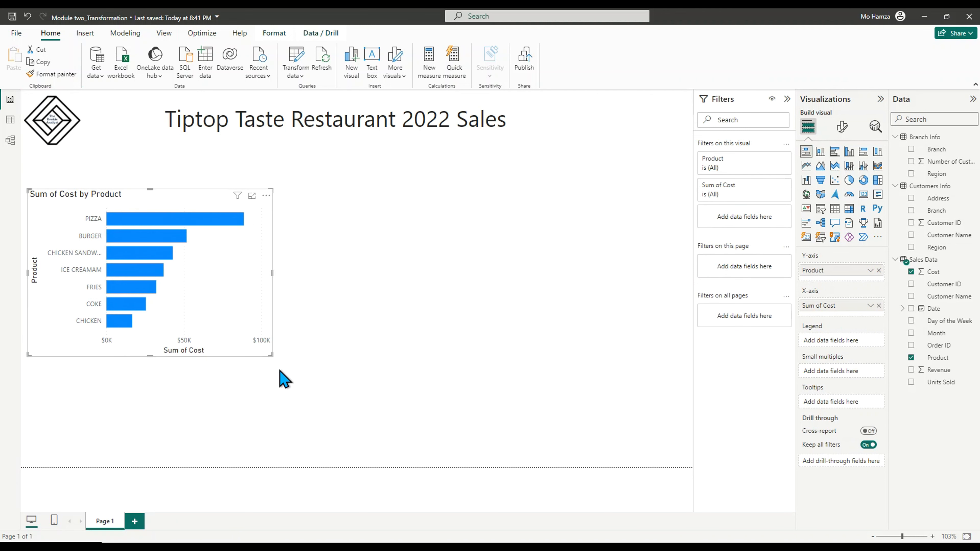
pyautogui.moveTo(270, 355)
pyautogui.mouseDown()
pyautogui.moveTo(284, 374)
pyautogui.moveTo(282, 365)
pyautogui.mouseUp()
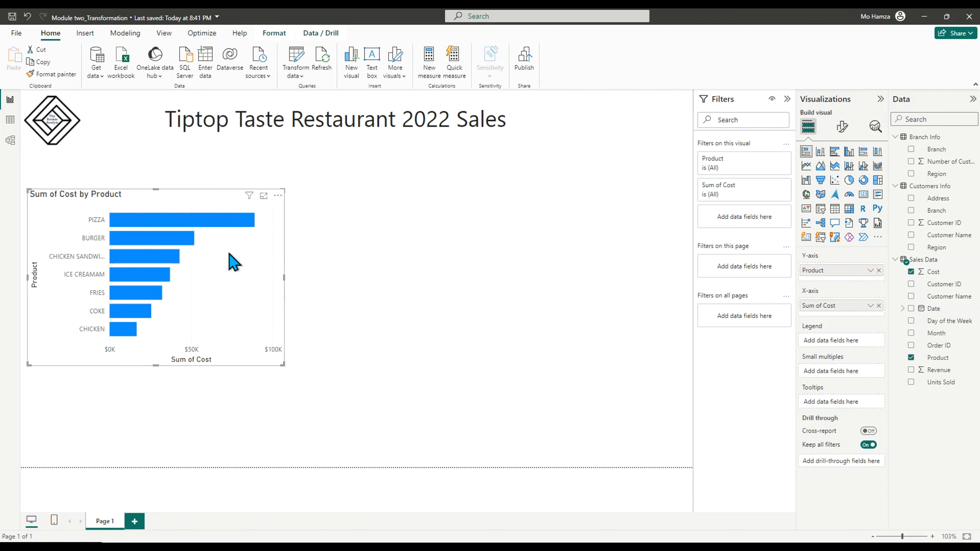
pyautogui.moveTo(208, 203); pyautogui.dragTo(203, 185)
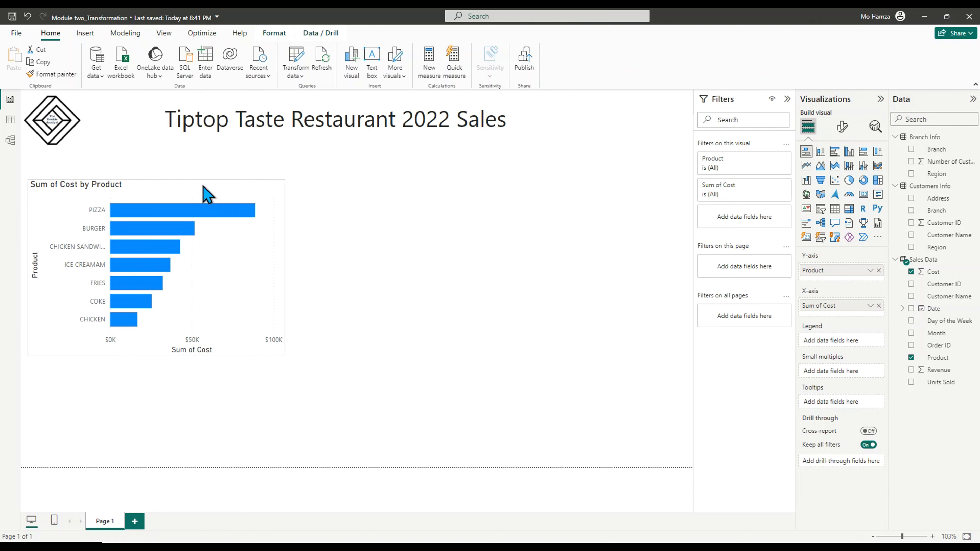
pyautogui.click(203, 187)
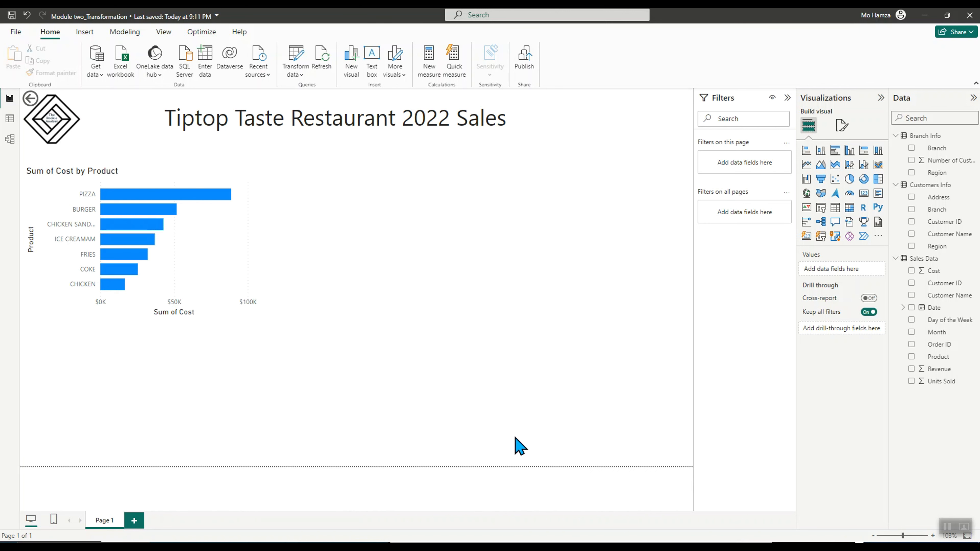
# Add a column chart of Sum of Revenue by Region, placed right of the cost chart and enlarged
pyautogui.click(10, 141)
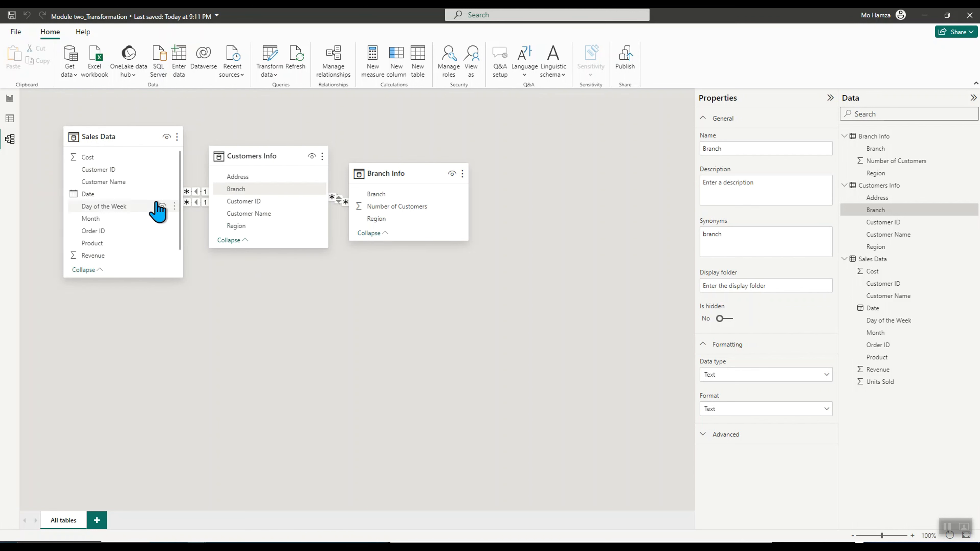
pyautogui.click(9, 98)
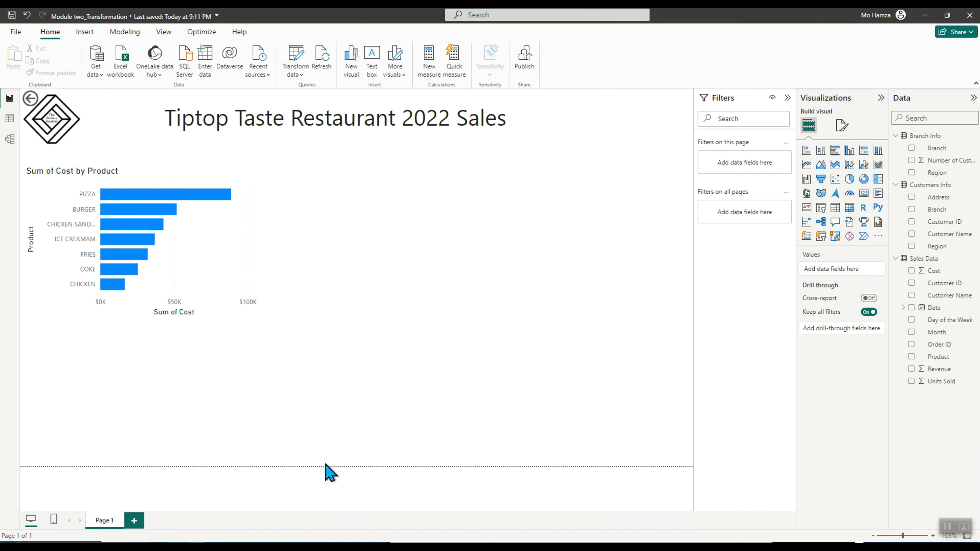
pyautogui.click(911, 368)
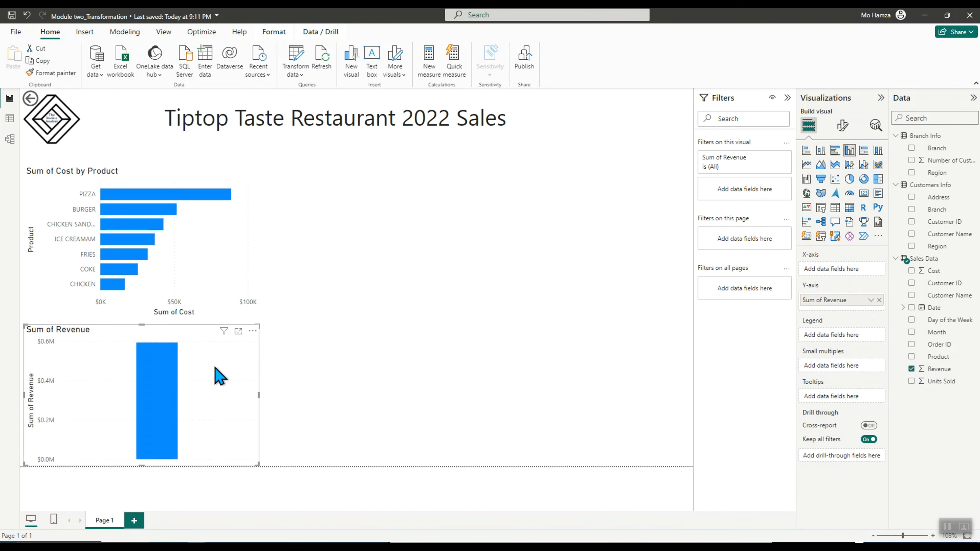
pyautogui.moveTo(219, 372); pyautogui.dragTo(482, 256)
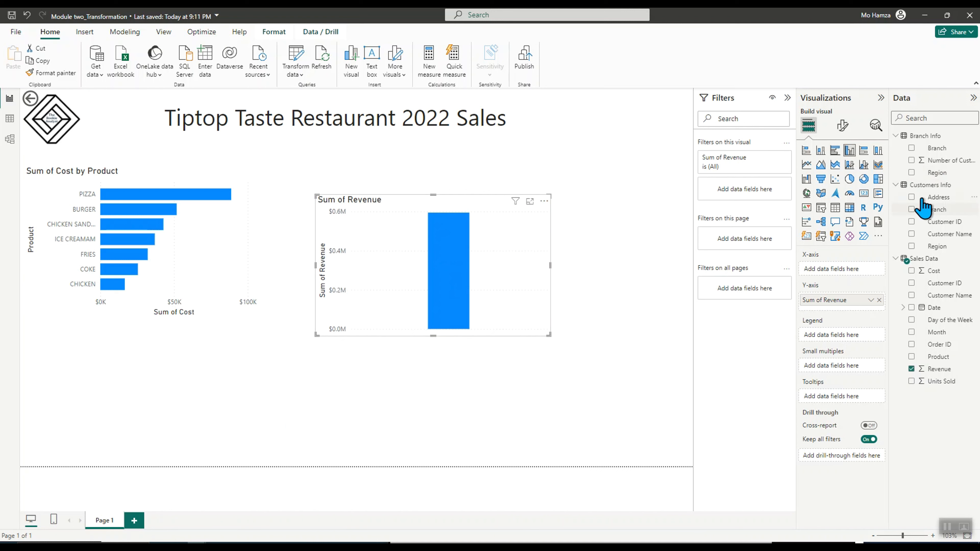
pyautogui.click(911, 246)
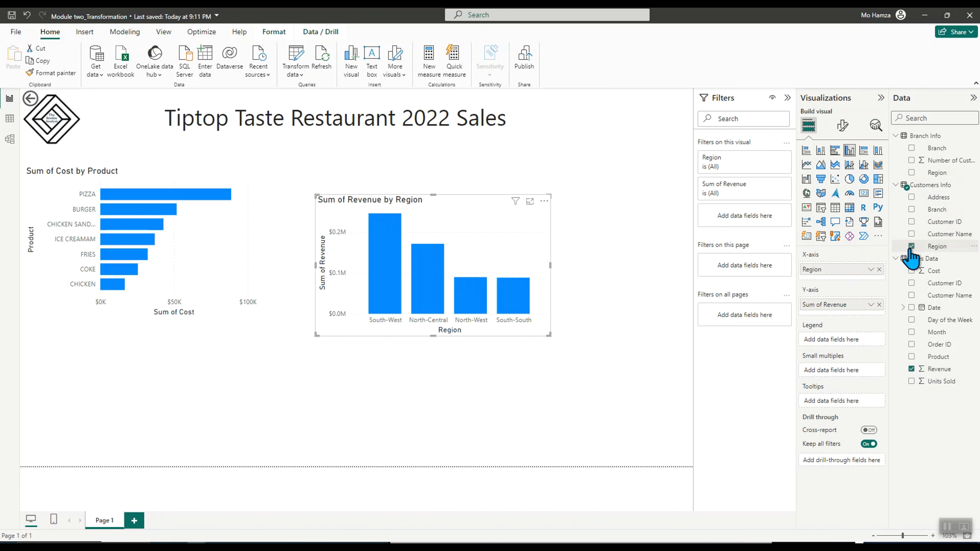
pyautogui.moveTo(549, 334); pyautogui.dragTo(600, 370)
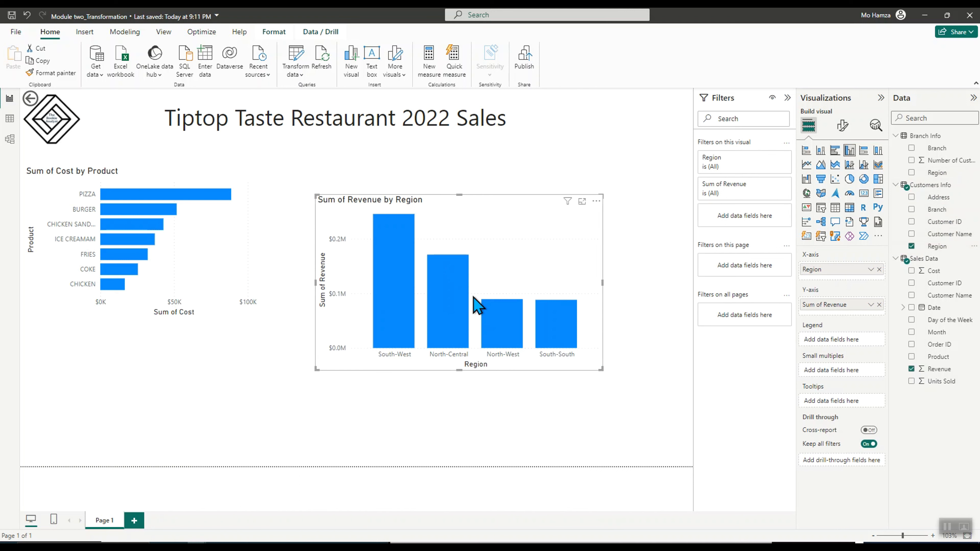
pyautogui.moveTo(470, 231); pyautogui.dragTo(460, 198)
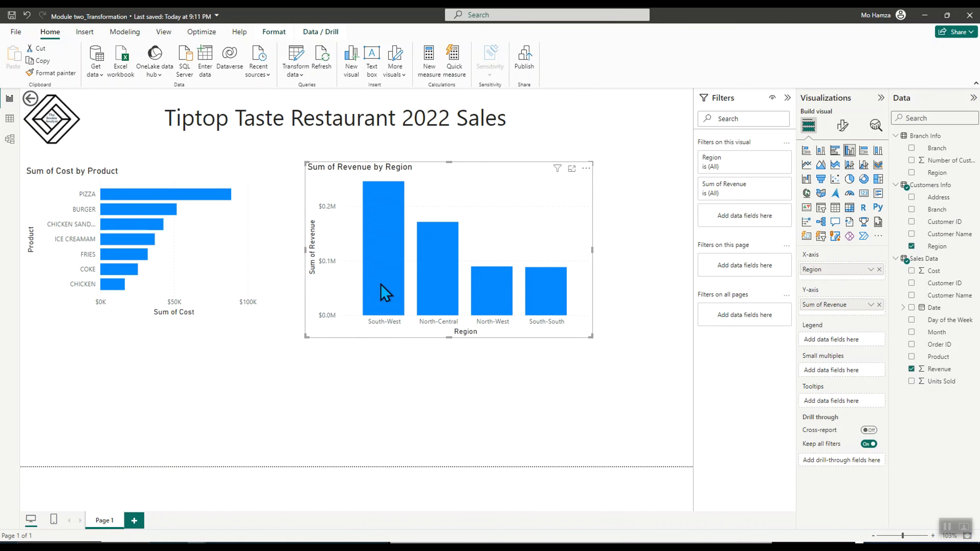
# Change the revenue by region visual into a line chart
pyautogui.moveTo(387, 217)
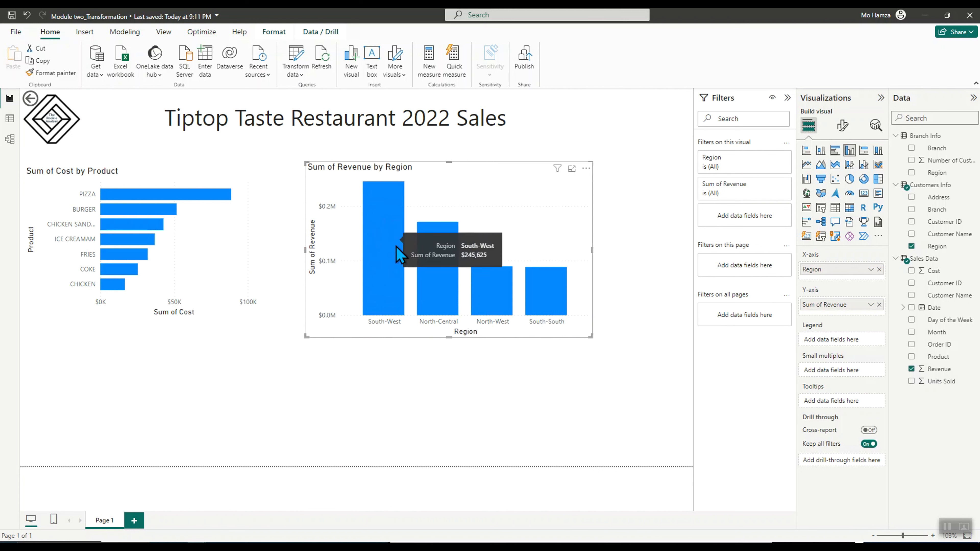
pyautogui.moveTo(438, 288)
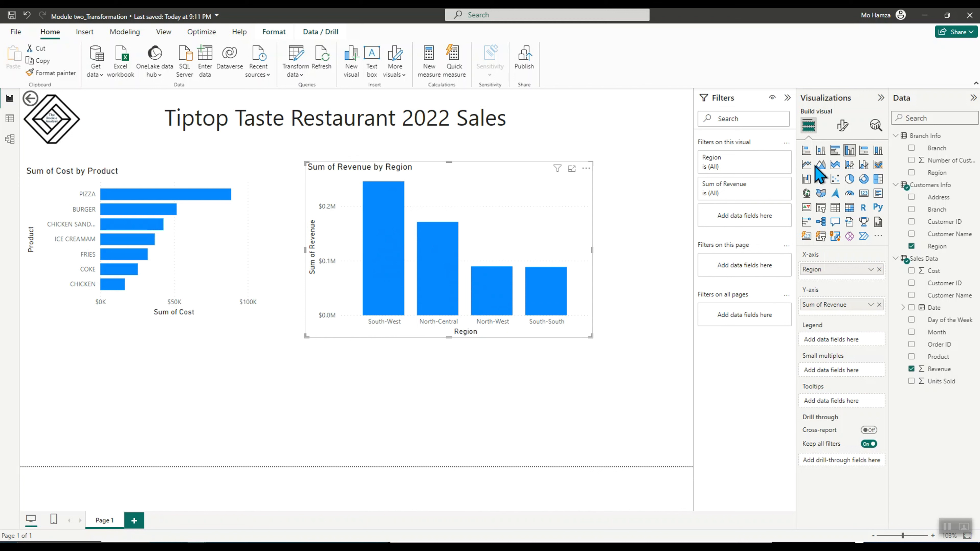
pyautogui.click(851, 170)
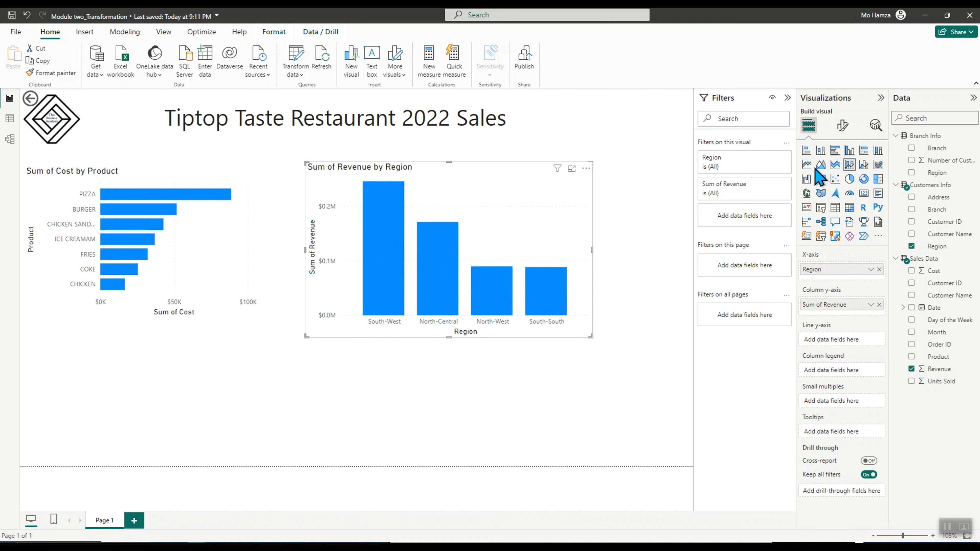
pyautogui.click(807, 164)
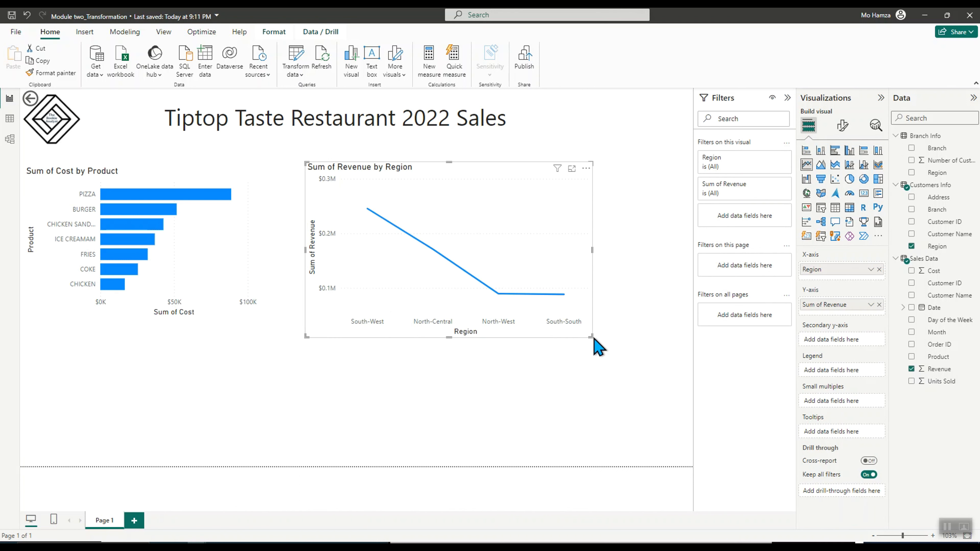
# Shrink and reposition the line chart beside the cost chart, selecting and deselecting the South-West point
pyautogui.moveTo(593, 337); pyautogui.dragTo(549, 317)
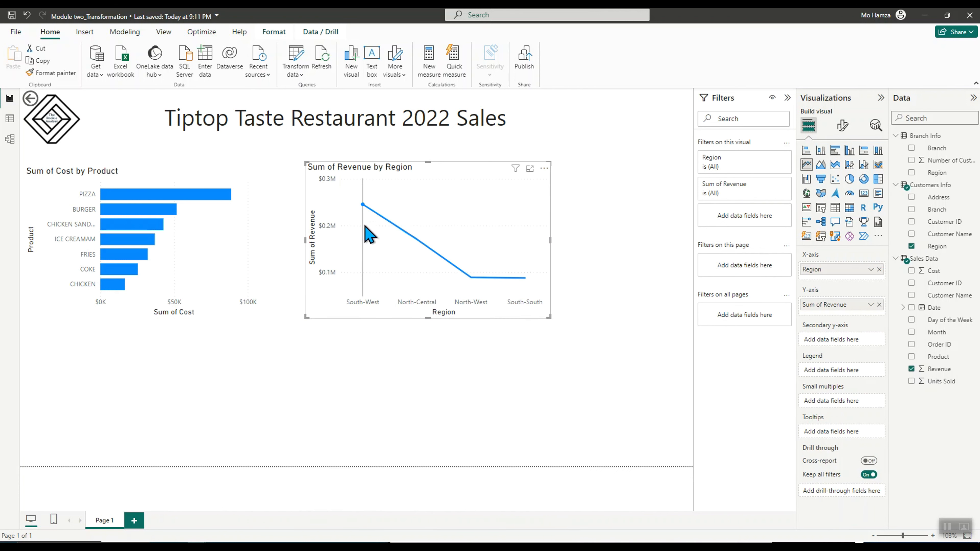
pyautogui.click(363, 206)
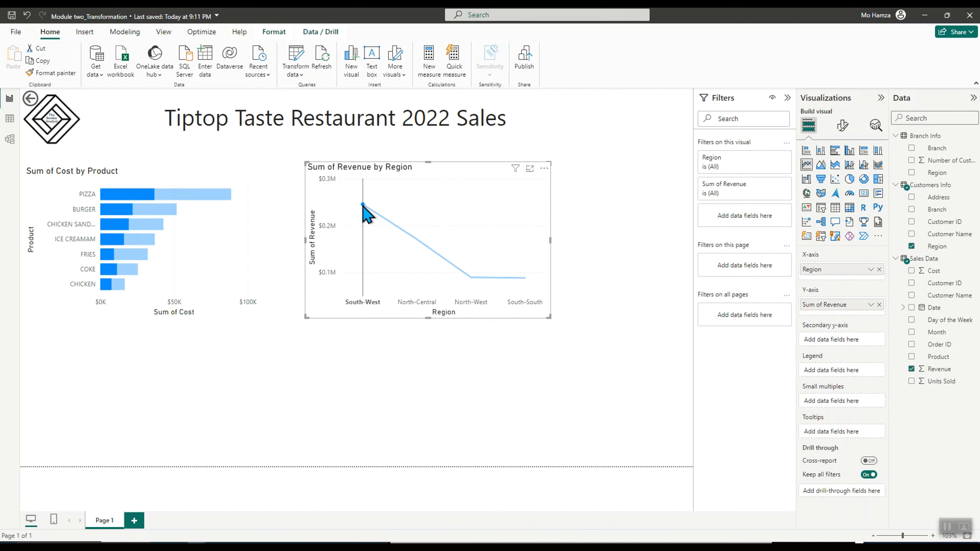
pyautogui.click(363, 206)
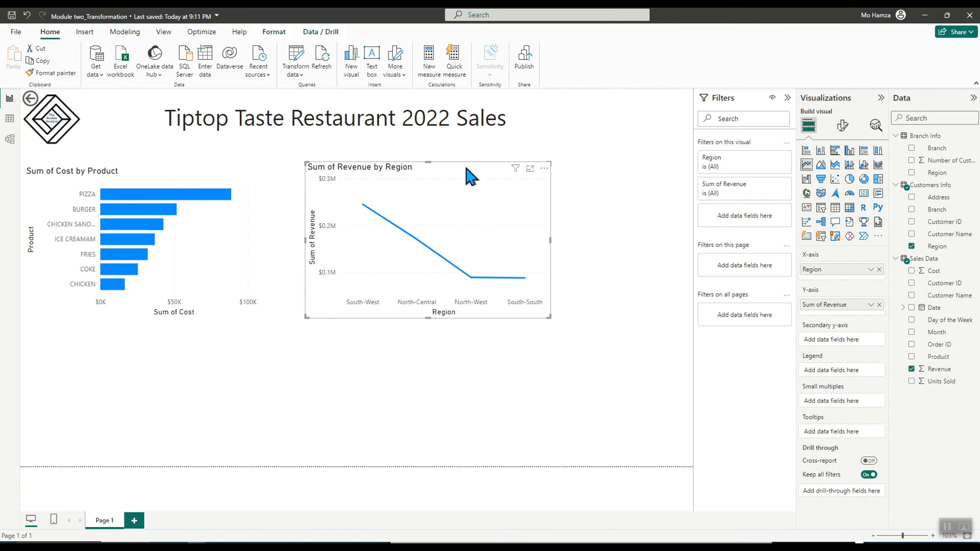
pyautogui.moveTo(469, 176); pyautogui.dragTo(448, 180)
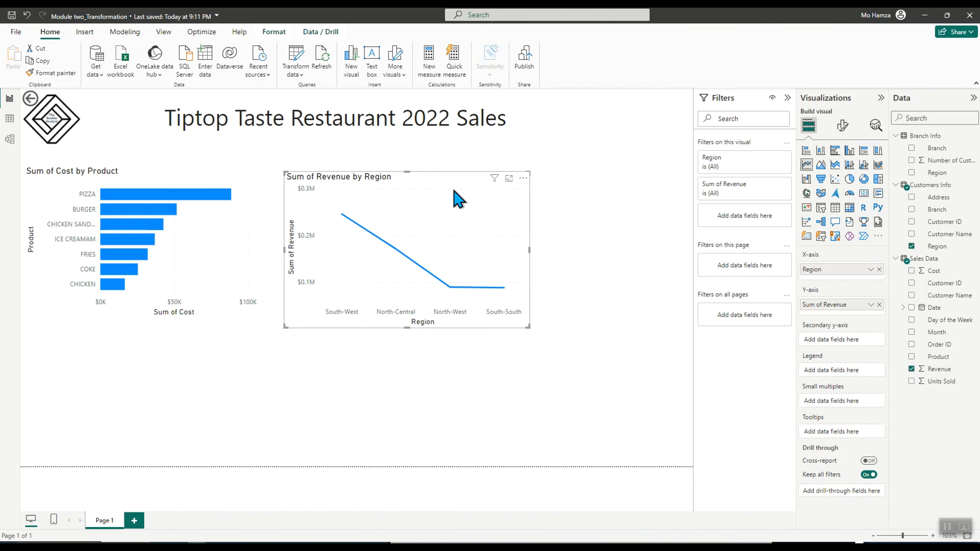
pyautogui.moveTo(527, 329); pyautogui.dragTo(521, 310)
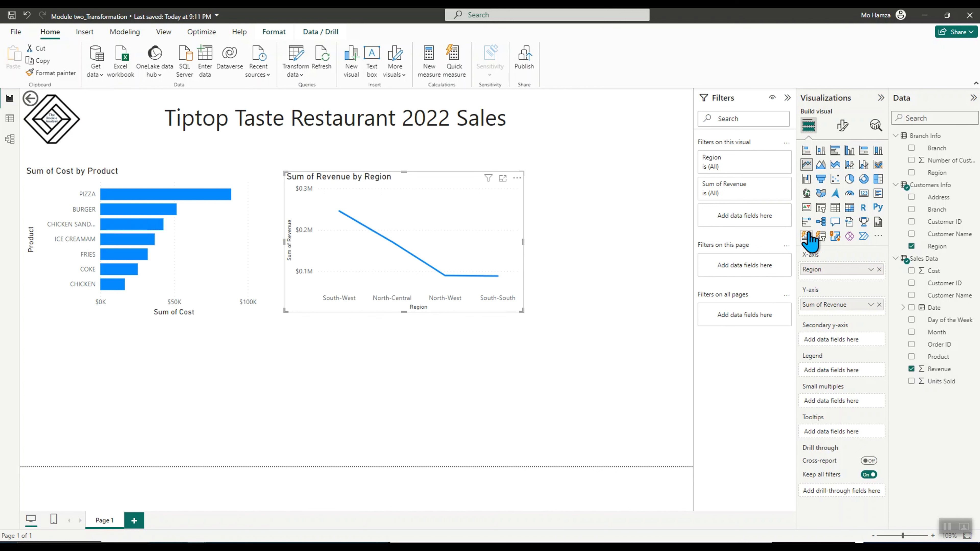
# Try converting the line chart into a card, then undo the change
pyautogui.click(864, 194)
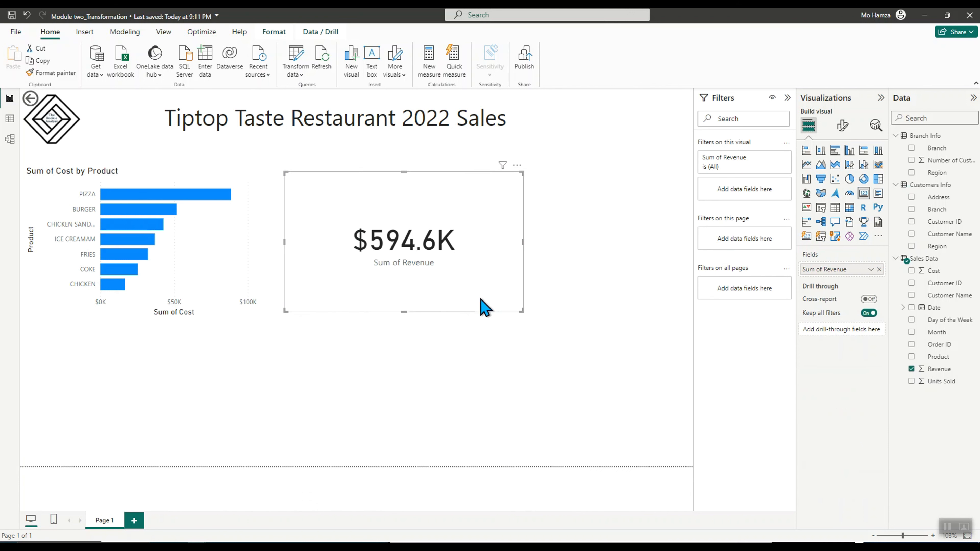
pyautogui.hotkey('ctrl', 'z')
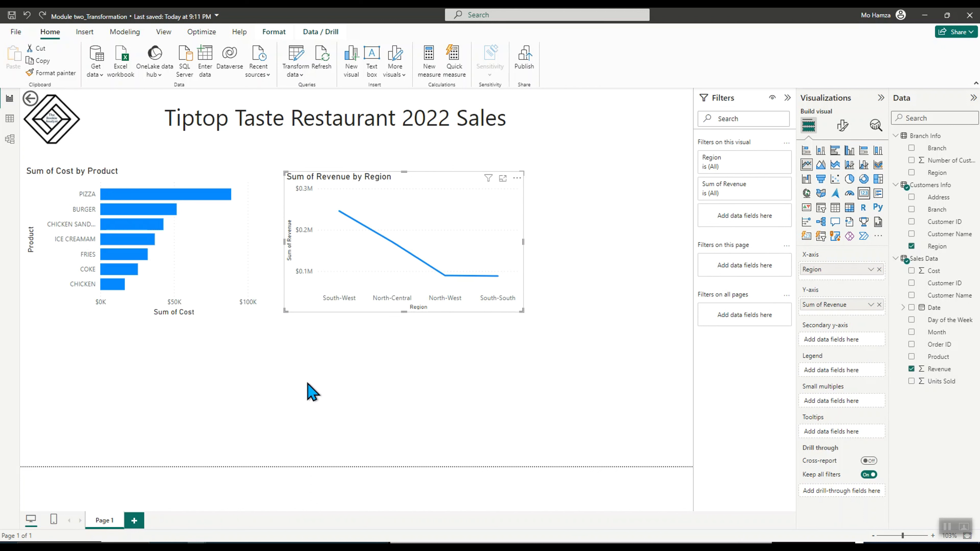
pyautogui.click(218, 390)
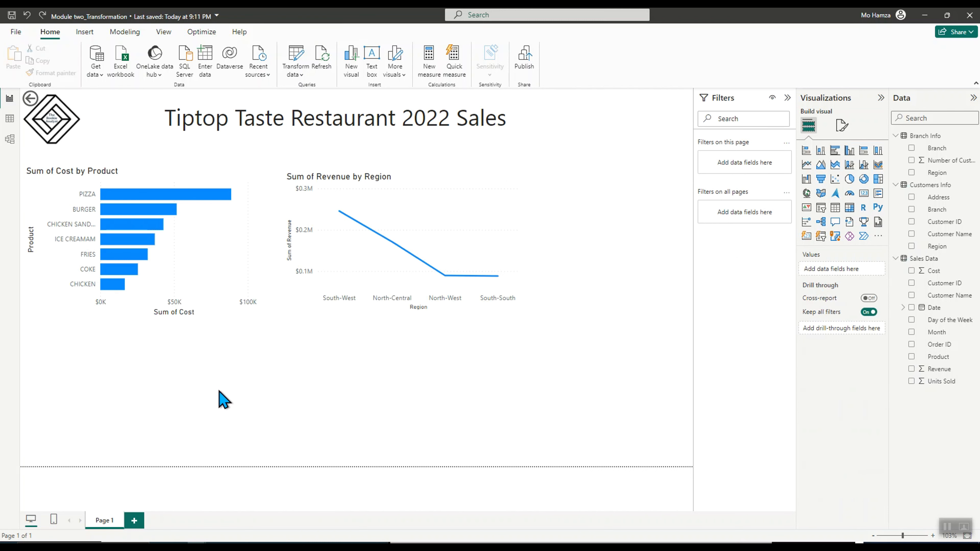
# Add a card showing Sum of Revenue, shrink it and place it below the line chart
pyautogui.click(878, 193)
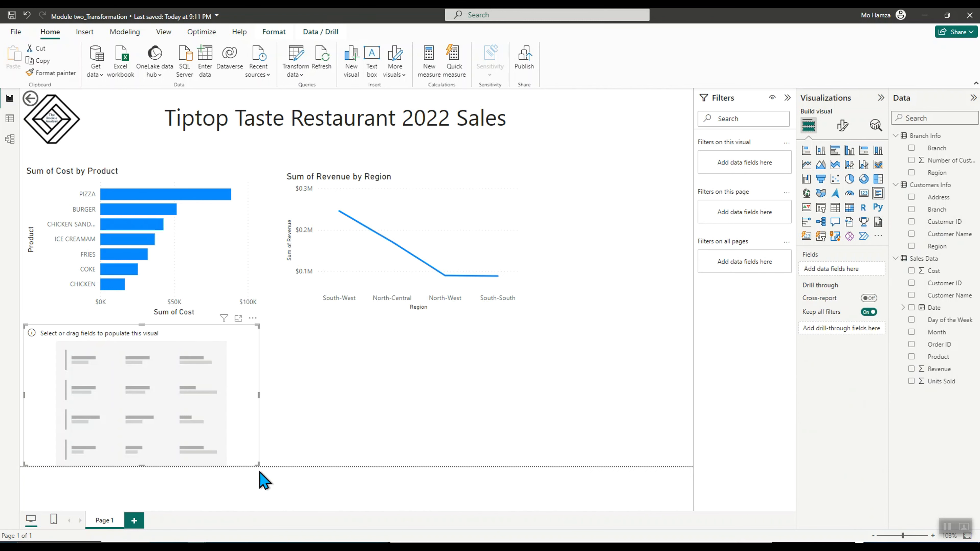
pyautogui.moveTo(257, 463); pyautogui.dragTo(210, 431)
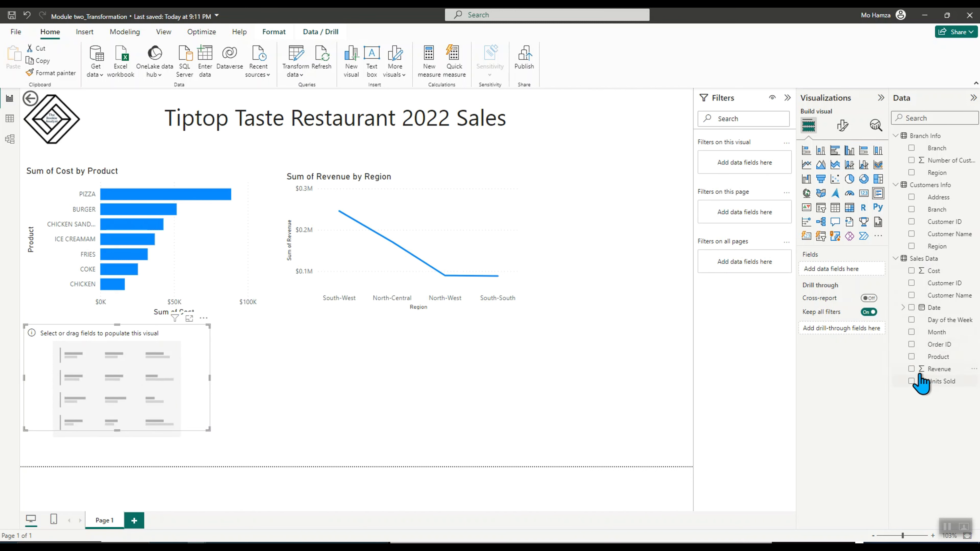
pyautogui.click(911, 369)
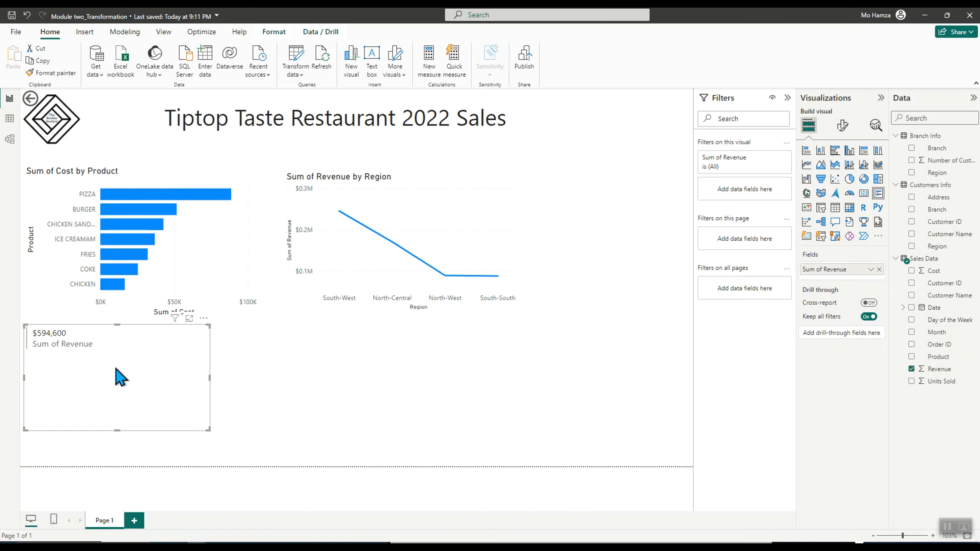
pyautogui.click(863, 193)
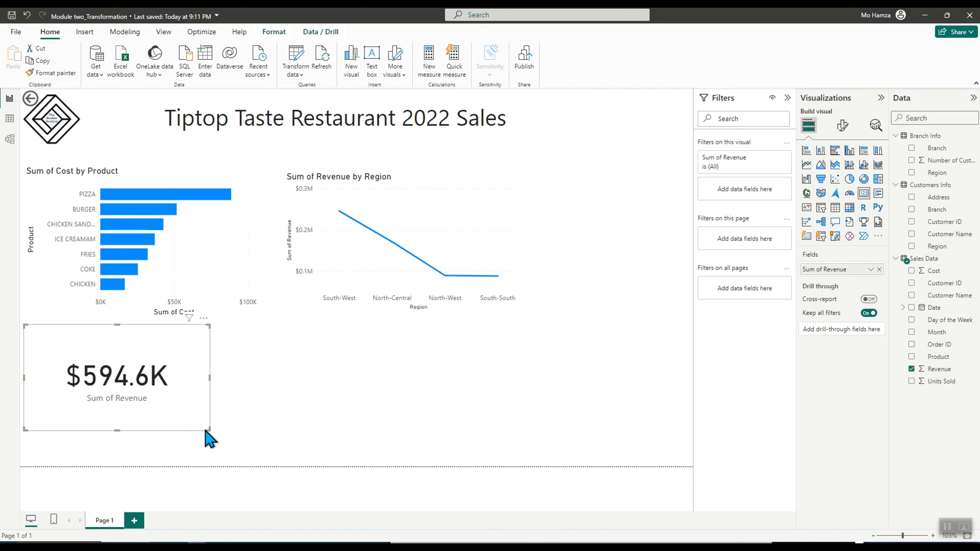
pyautogui.moveTo(209, 428); pyautogui.dragTo(160, 406)
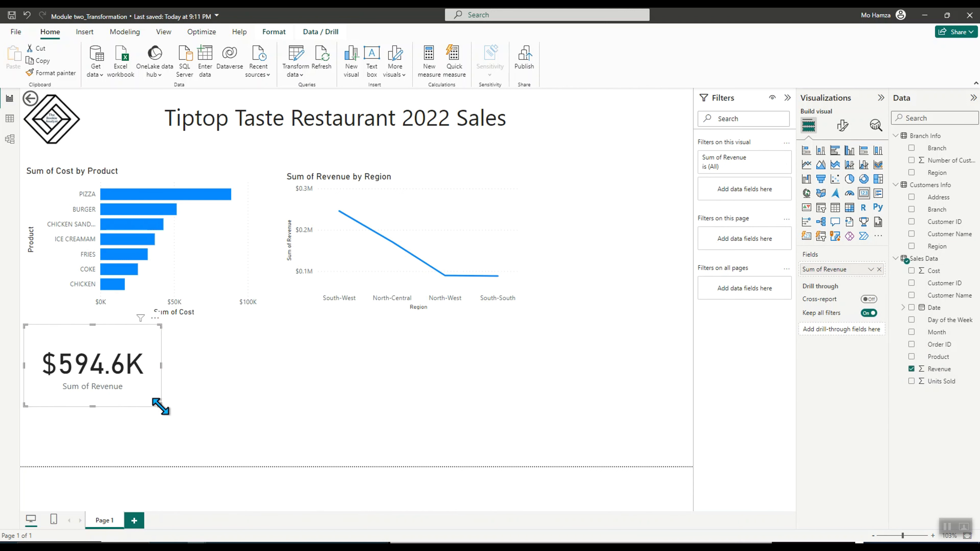
pyautogui.moveTo(97, 343); pyautogui.dragTo(523, 345)
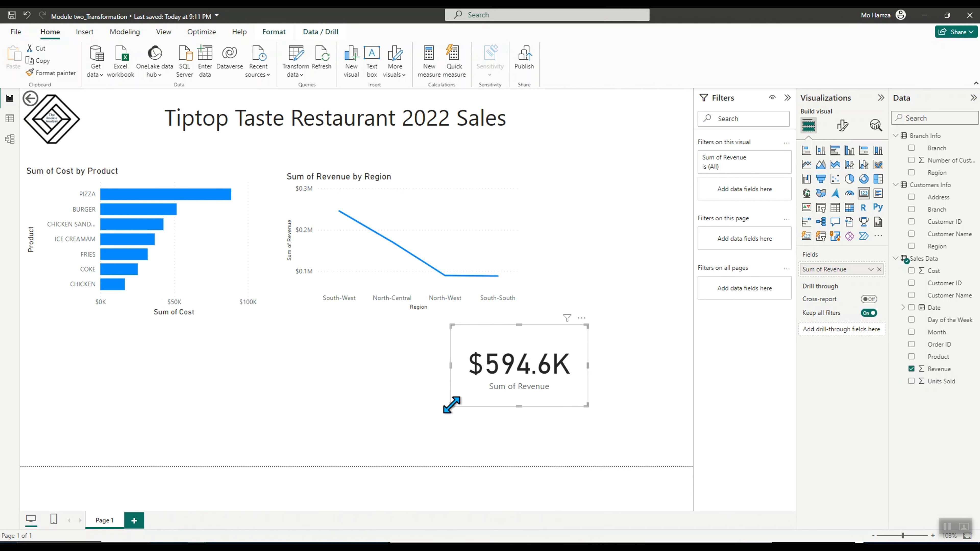
# Shrink the Sum of Revenue card and move it to the report's top-right corner beside the title
pyautogui.moveTo(450, 404)
pyautogui.mouseDown()
pyautogui.moveTo(467, 400)
pyautogui.moveTo(459, 394)
pyautogui.mouseUp()
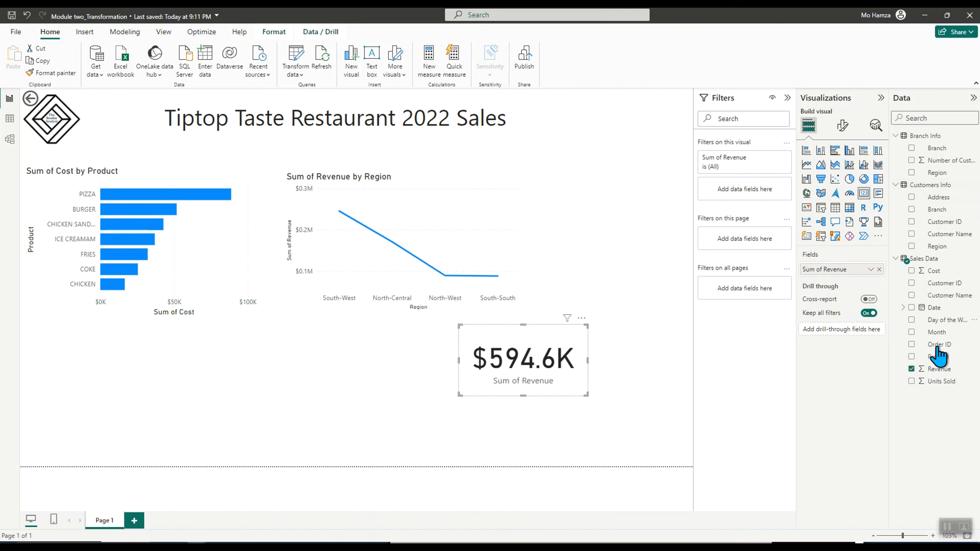
pyautogui.moveTo(538, 345); pyautogui.dragTo(628, 158)
pyautogui.moveTo(553, 189)
pyautogui.mouseDown()
pyautogui.moveTo(591, 175)
pyautogui.moveTo(560, 174)
pyautogui.mouseUp()
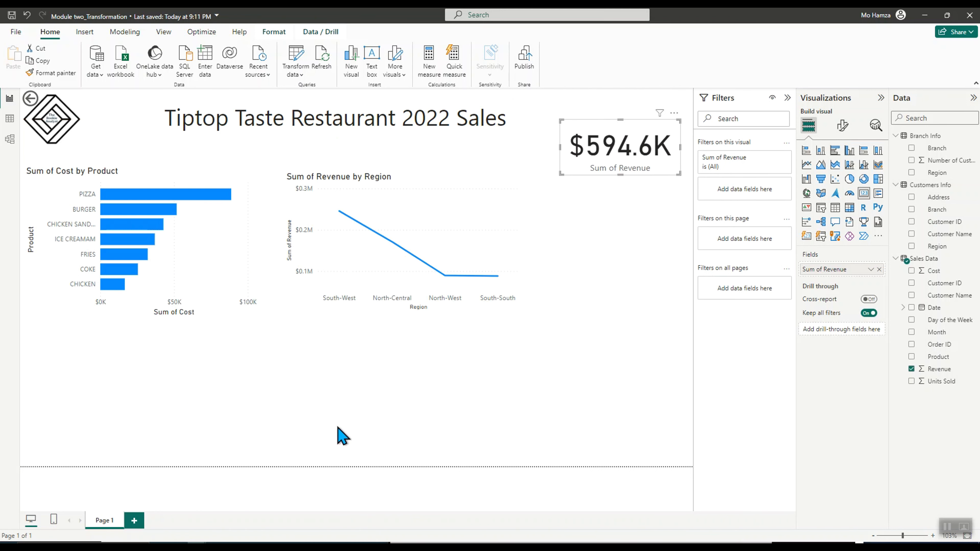
# Open the Power Query editor and start a custom column on Sales Data named Profit
pyautogui.click(422, 184)
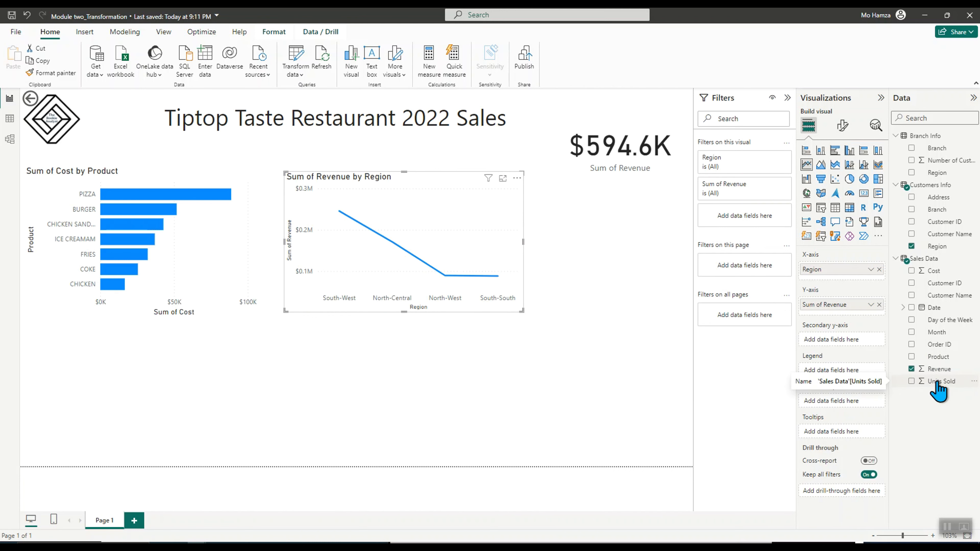
pyautogui.click(300, 67)
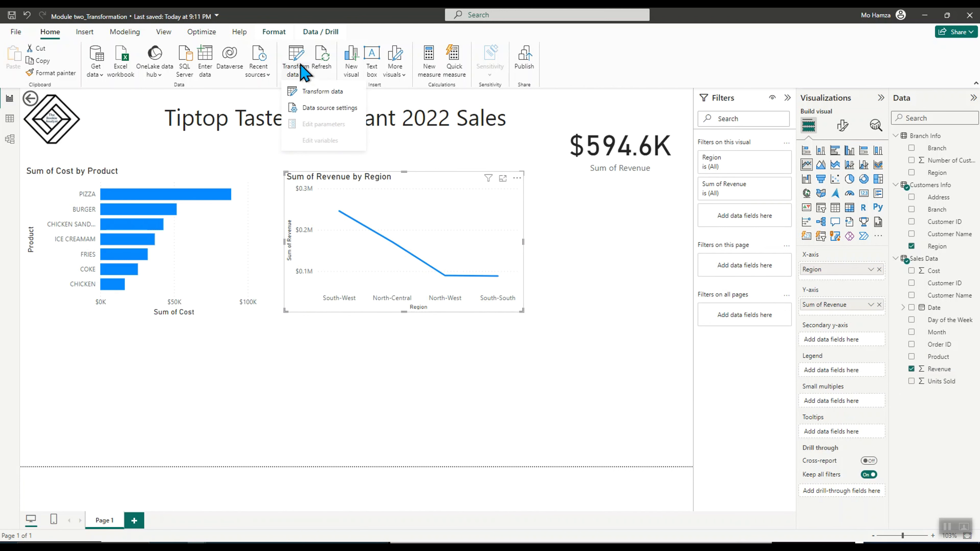
pyautogui.click(316, 92)
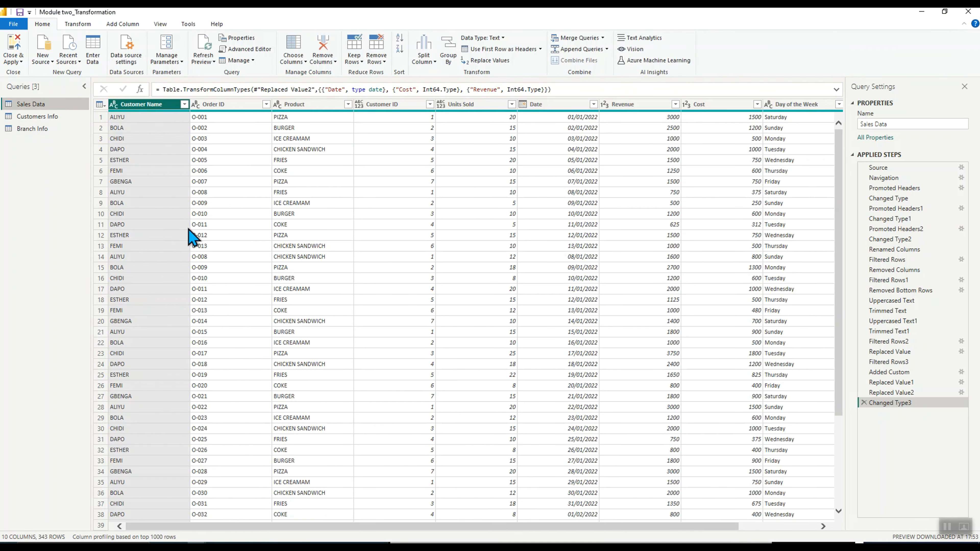
pyautogui.click(123, 24)
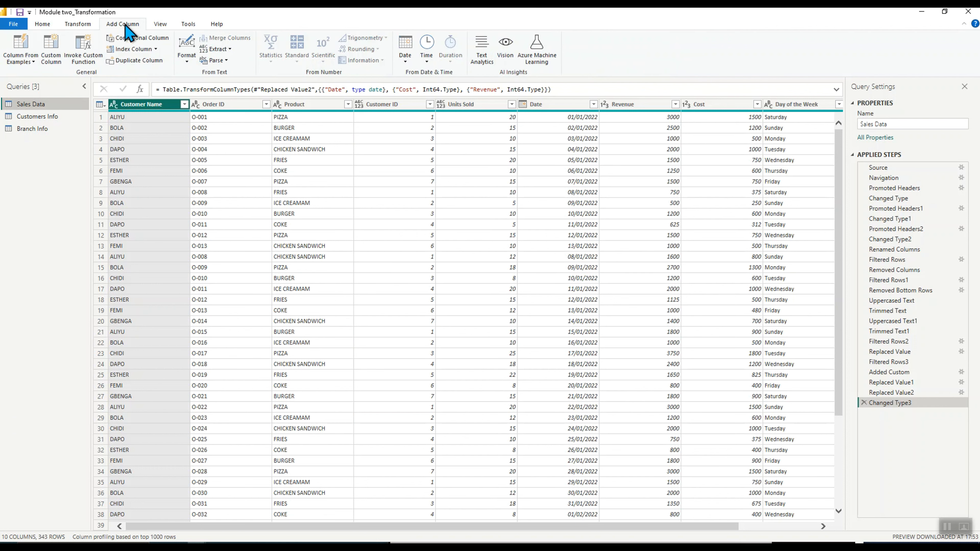
pyautogui.click(51, 54)
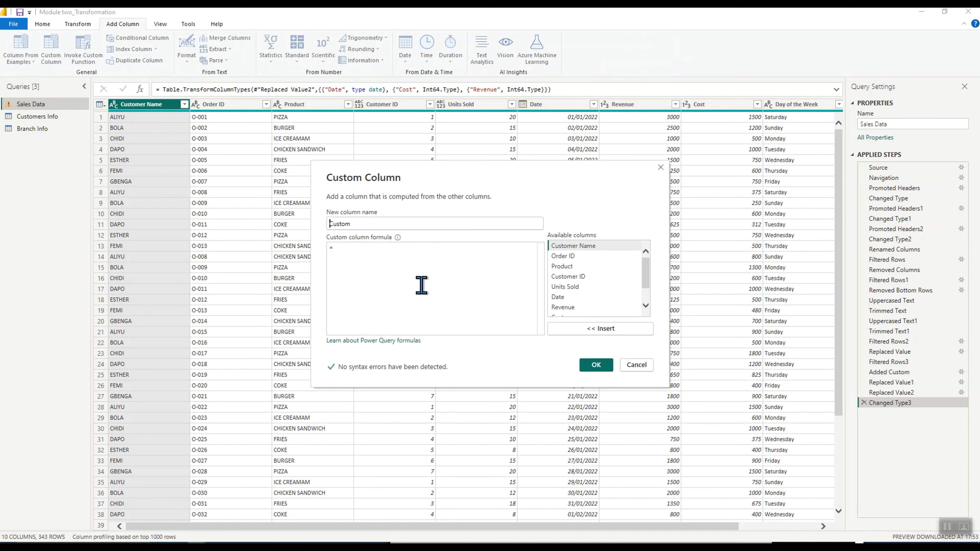
pyautogui.doubleClick(366, 224)
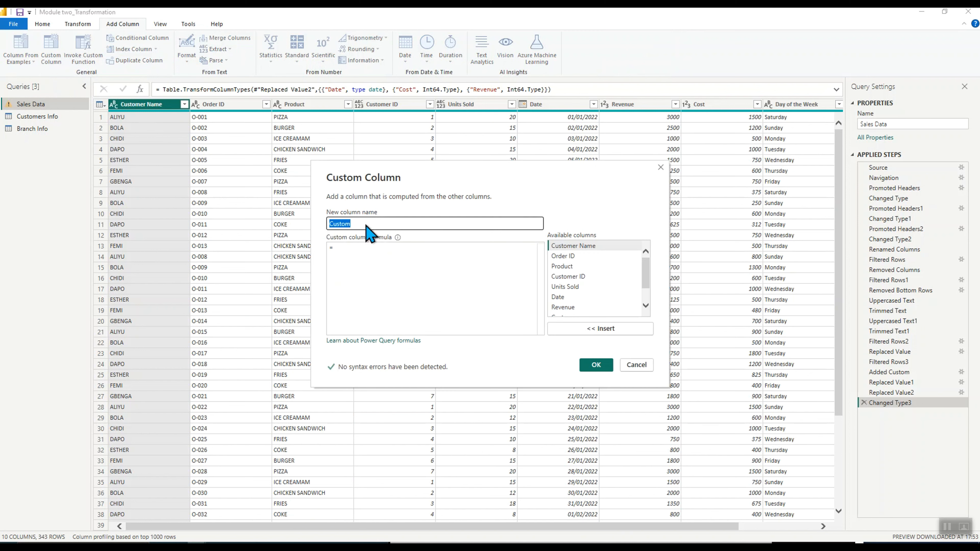
pyautogui.write('Profit')
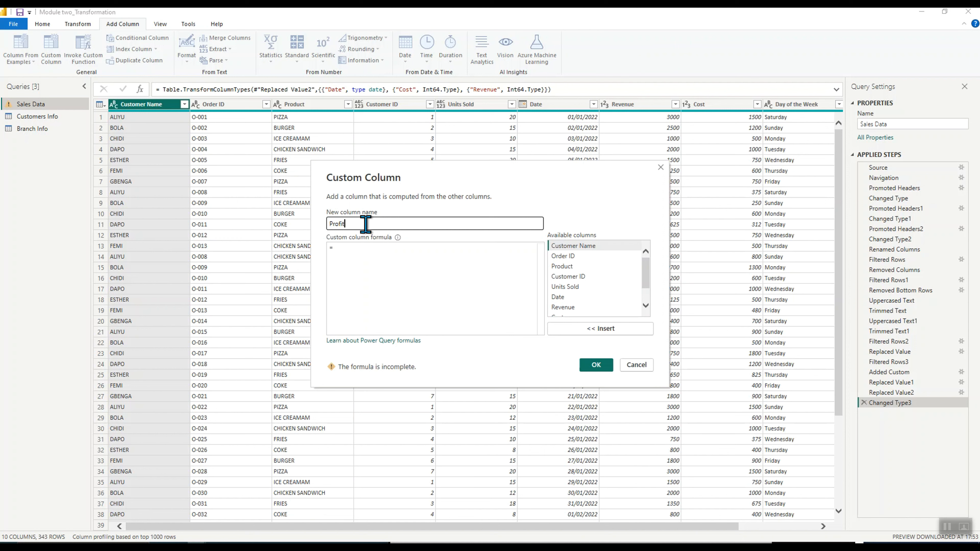
# Set the Profit column formula to [Revenue] - [Cost], confirm it, and close and apply the query changes
pyautogui.click(382, 250)
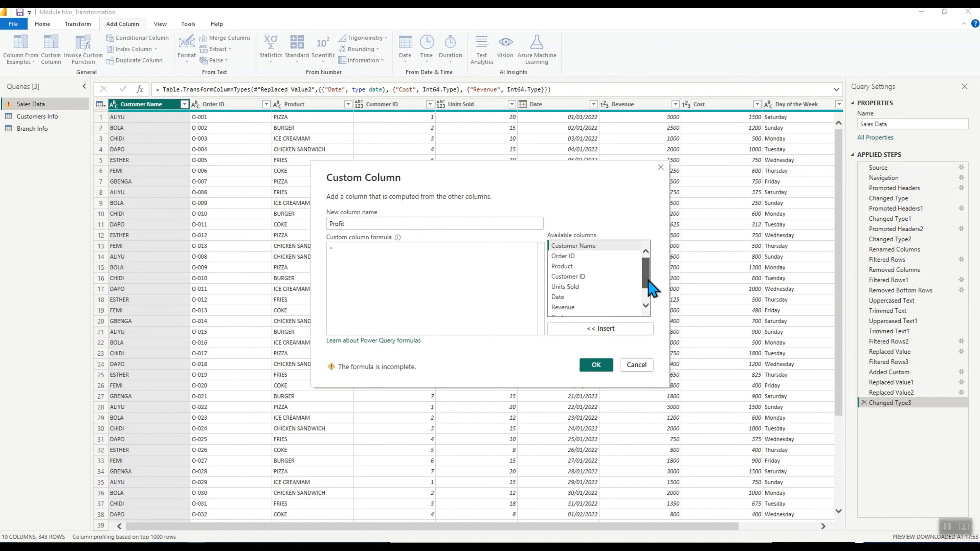
pyautogui.moveTo(648, 281); pyautogui.dragTo(649, 294)
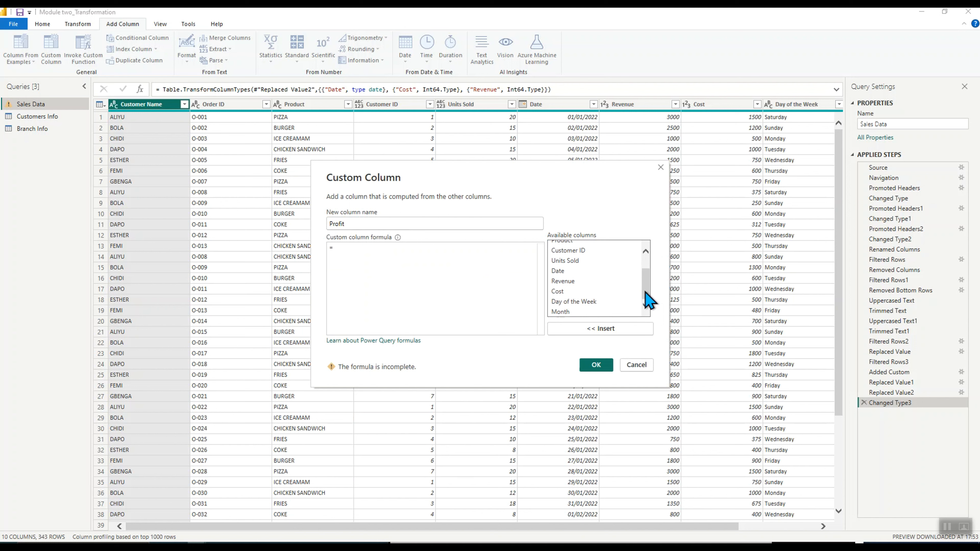
pyautogui.click(572, 281)
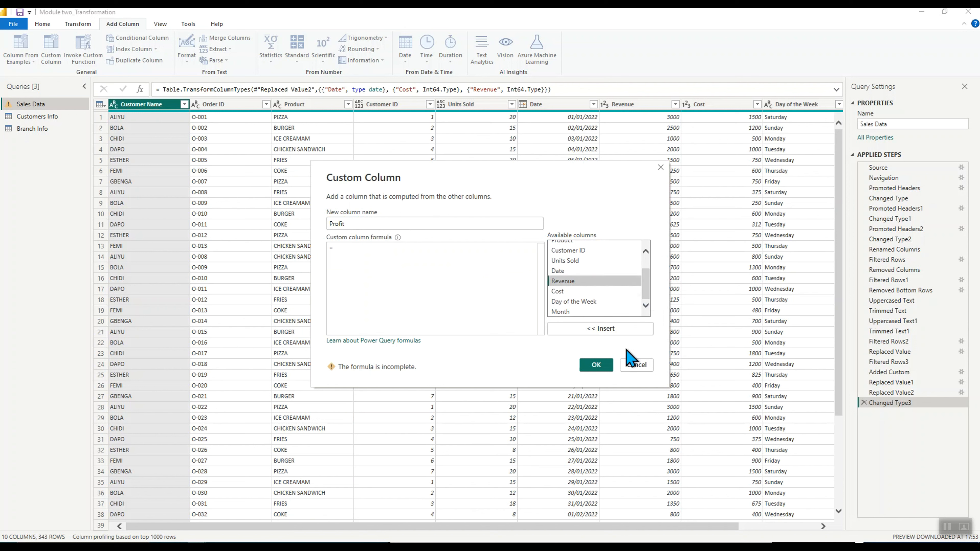
pyautogui.click(611, 329)
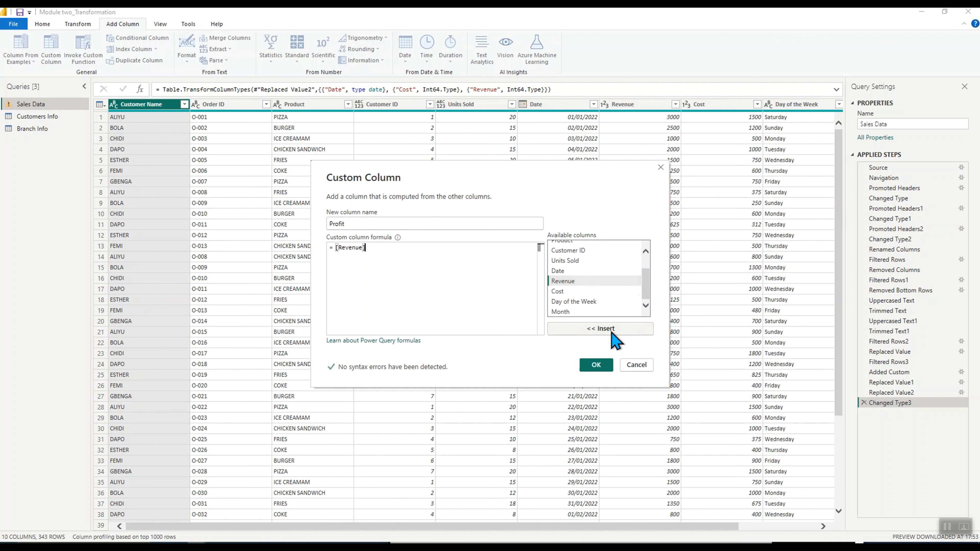
pyautogui.write('-')
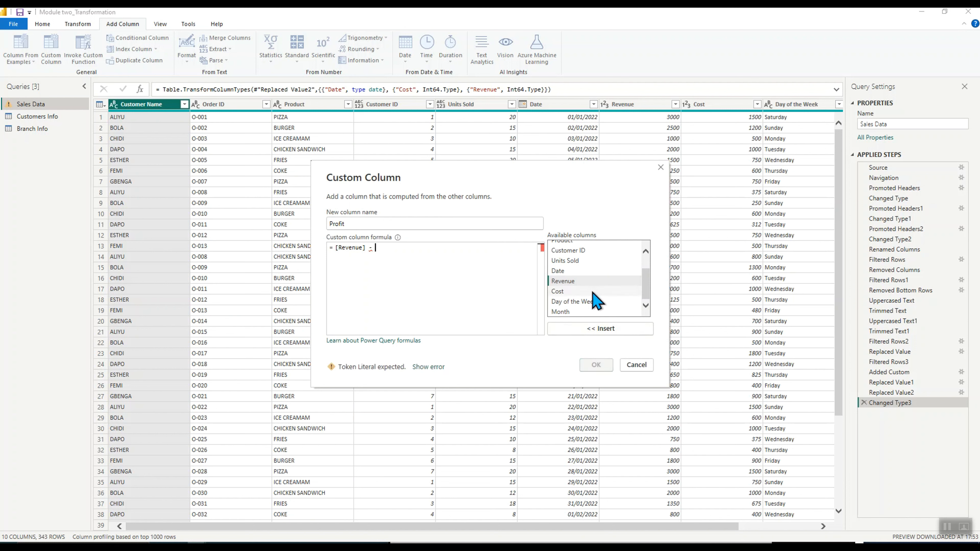
pyautogui.scroll(1, 595, 301)
pyautogui.scroll(-1, 590, 293)
pyautogui.click(565, 292)
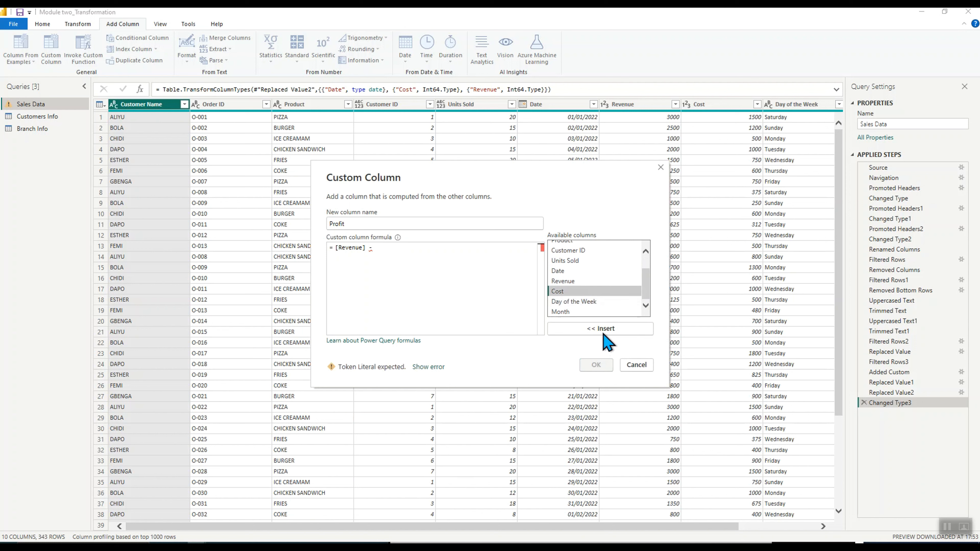
pyautogui.doubleClick(580, 292)
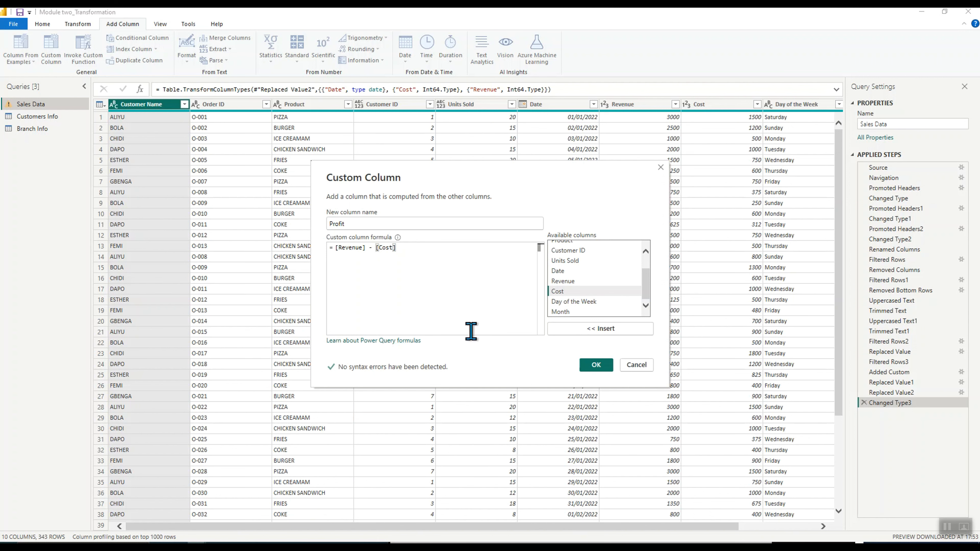
pyautogui.click(596, 364)
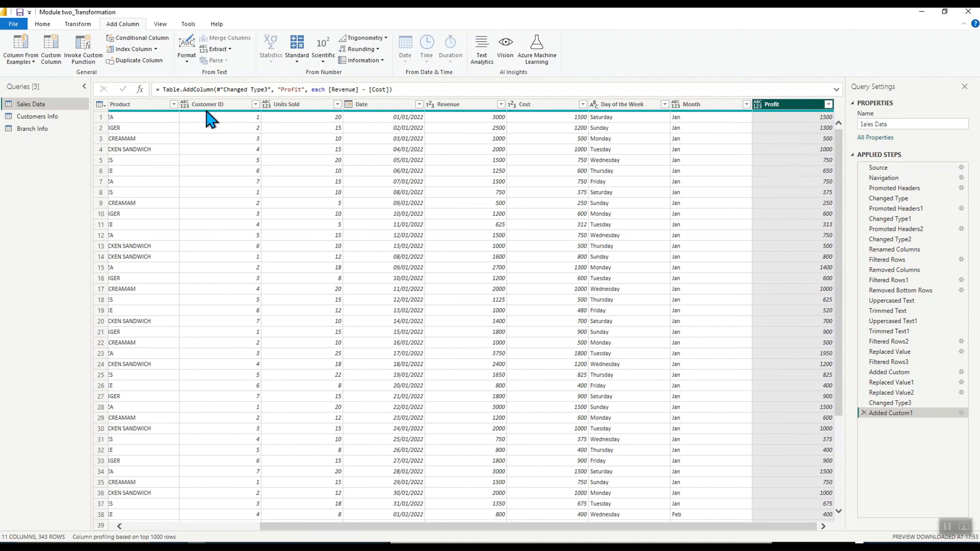
pyautogui.click(18, 25)
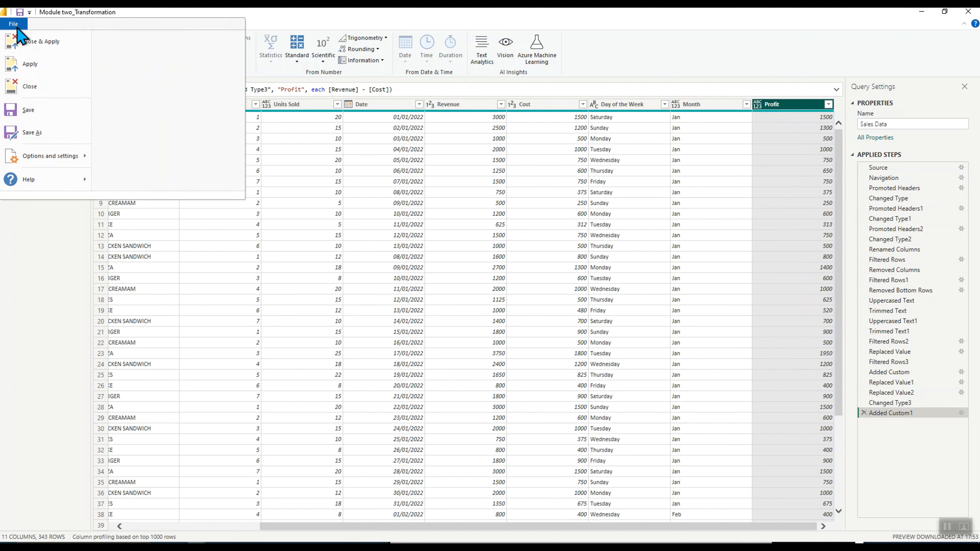
pyautogui.click(28, 41)
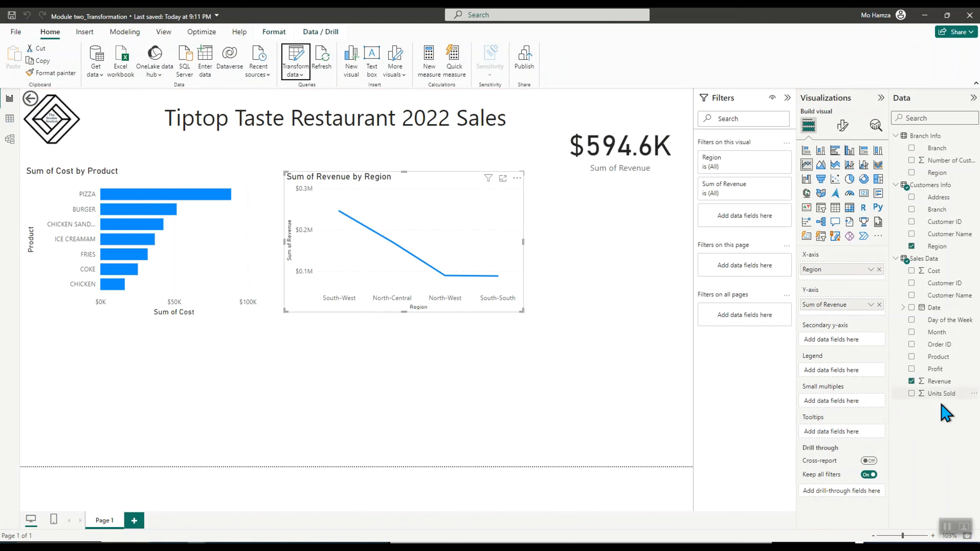
# Change the Profit field's data type to Whole number and format it as currency
pyautogui.click(938, 371)
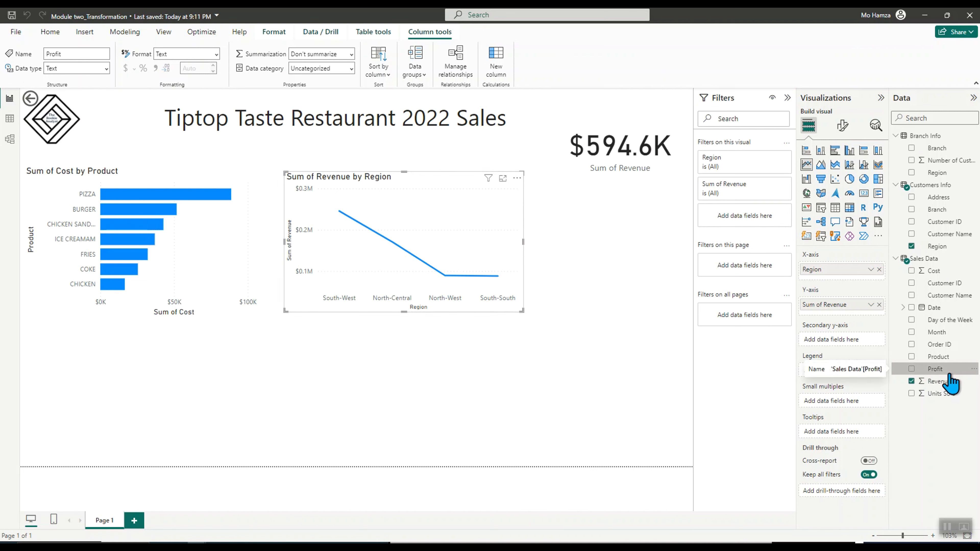
pyautogui.click(106, 68)
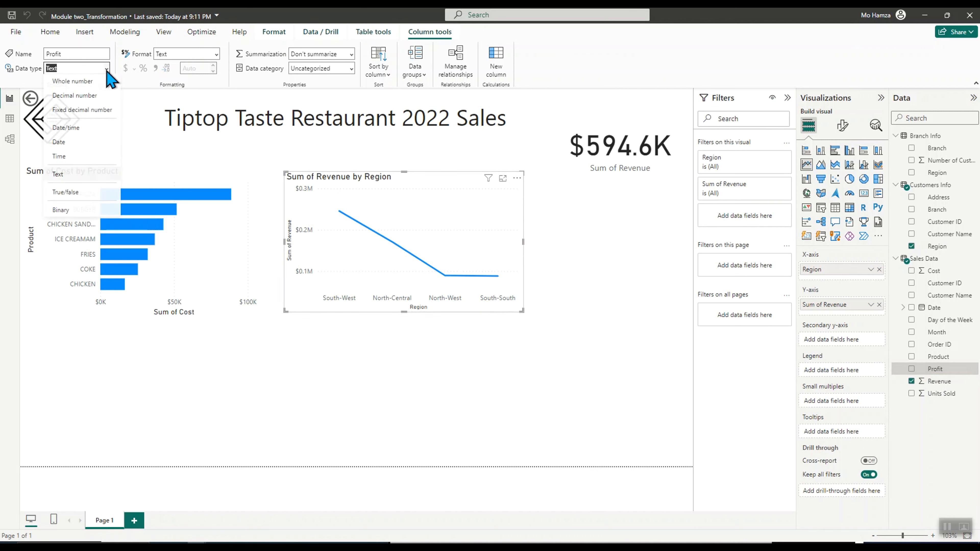
pyautogui.click(90, 82)
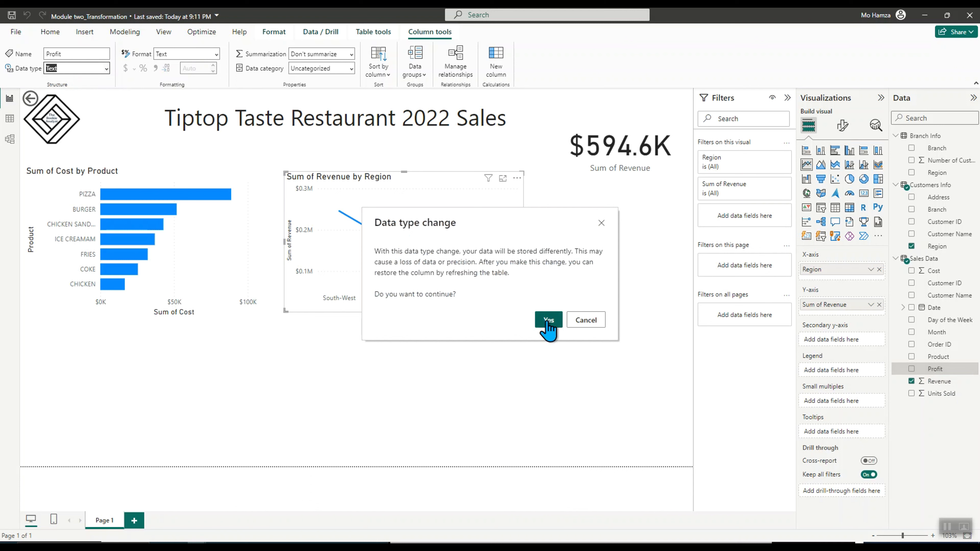
pyautogui.click(548, 319)
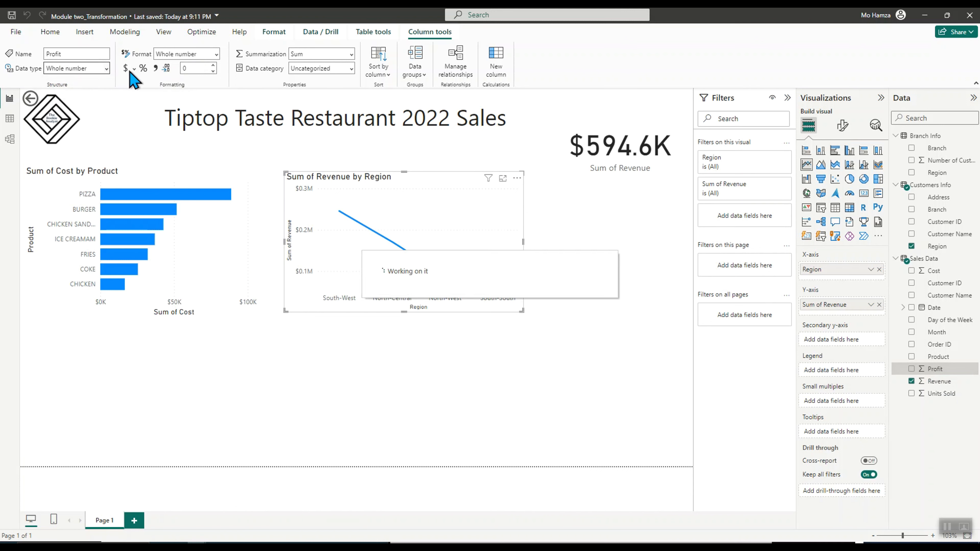
pyautogui.click(134, 69)
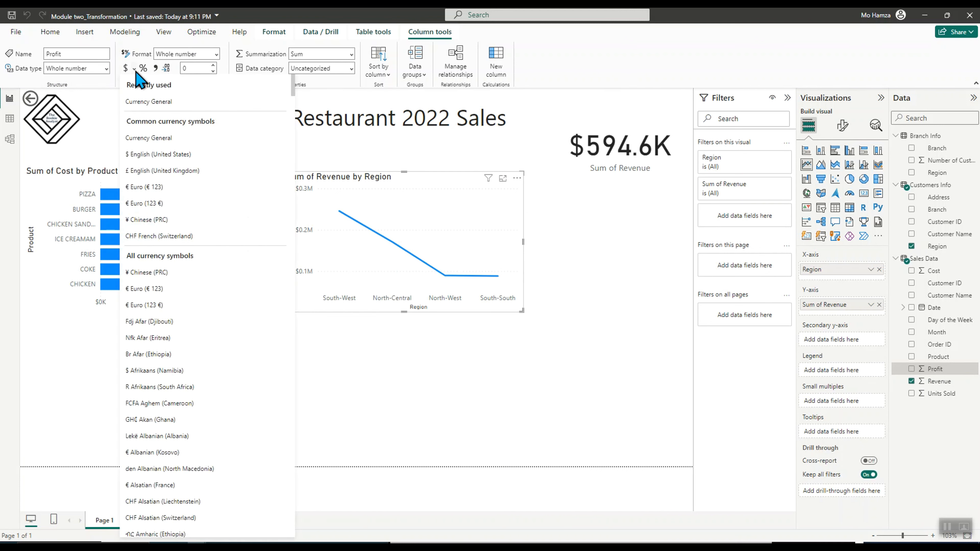
pyautogui.click(125, 69)
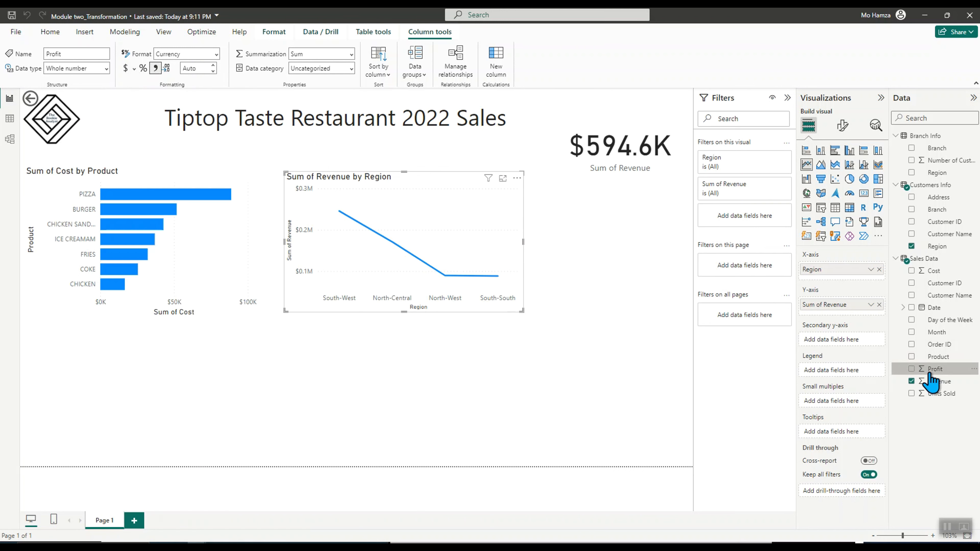
# Create a Sum of Profit by Region column chart below the cost chart and resize it
pyautogui.click(669, 415)
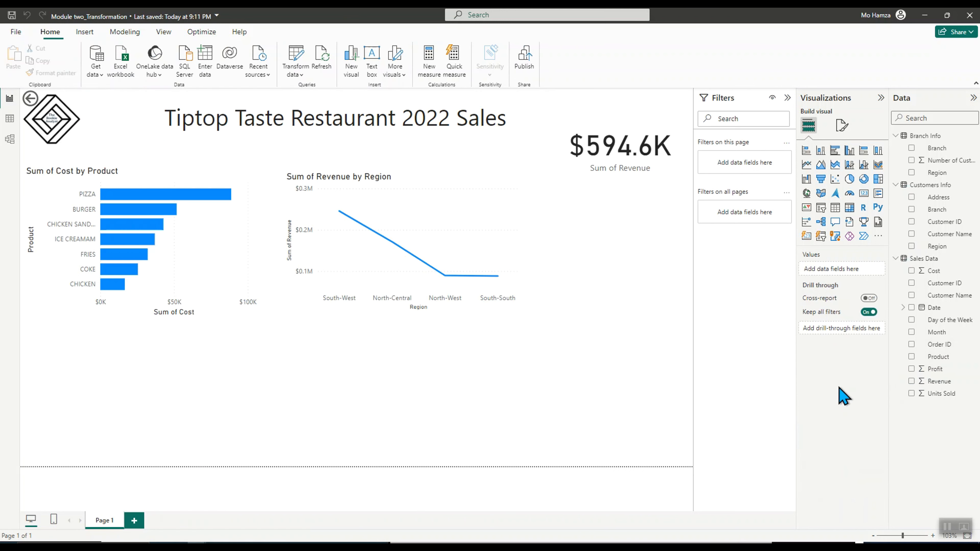
pyautogui.click(911, 368)
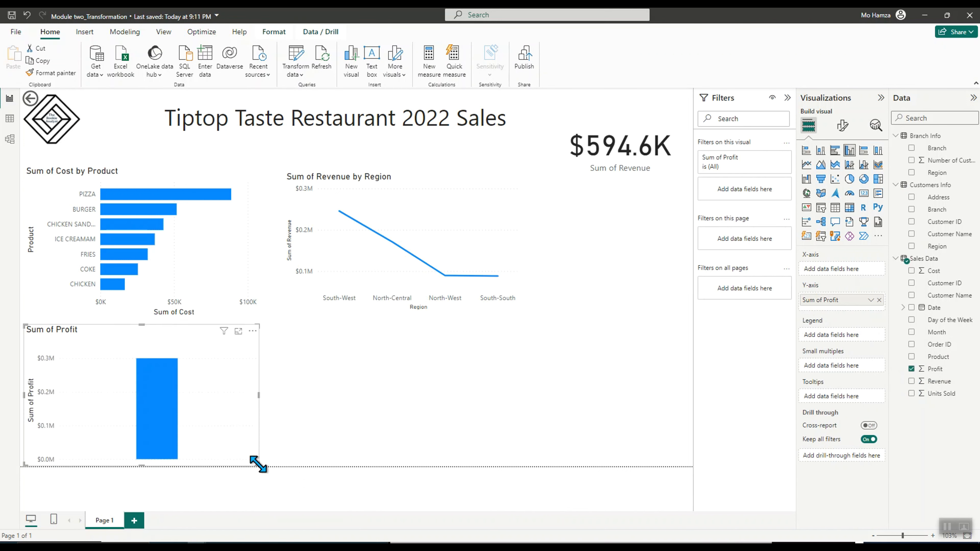
pyautogui.moveTo(257, 465); pyautogui.dragTo(247, 458)
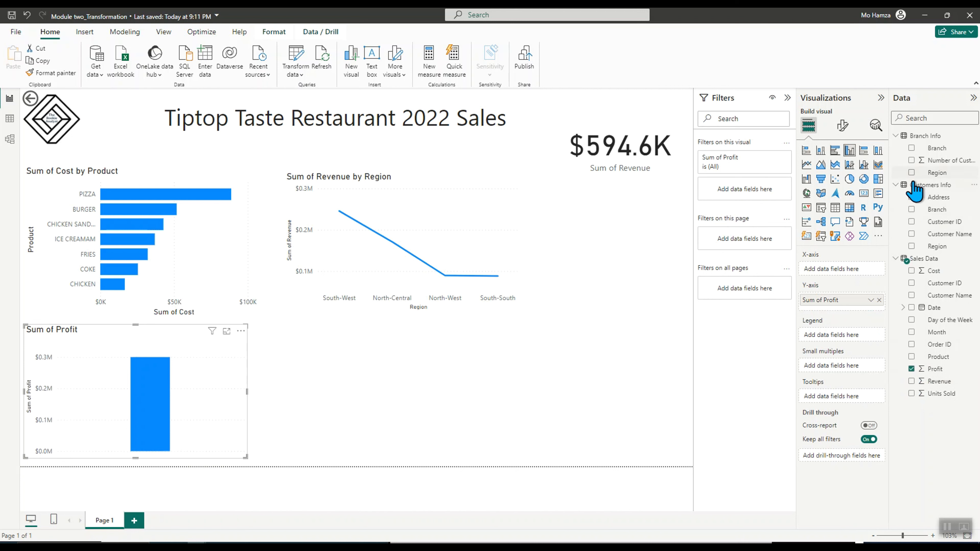
pyautogui.click(911, 246)
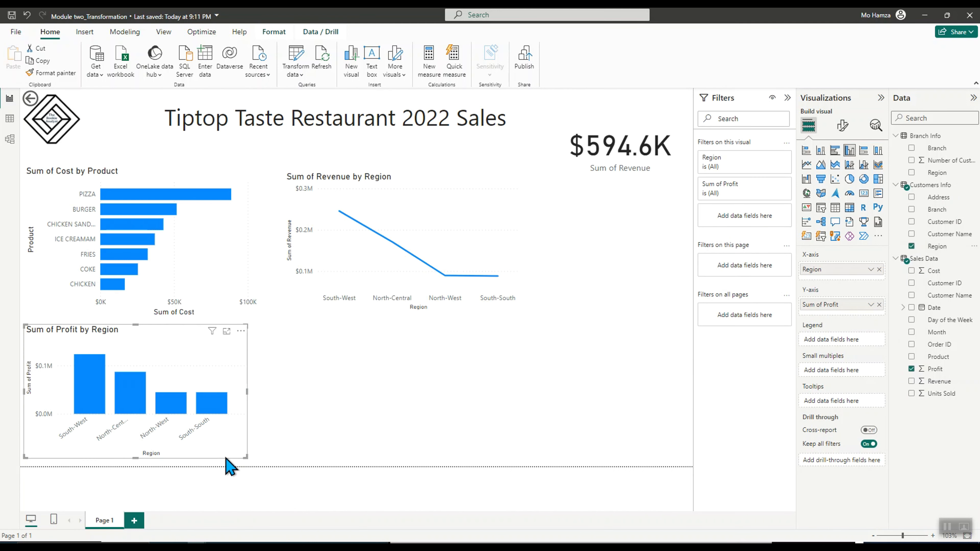
pyautogui.moveTo(242, 456); pyautogui.dragTo(259, 454)
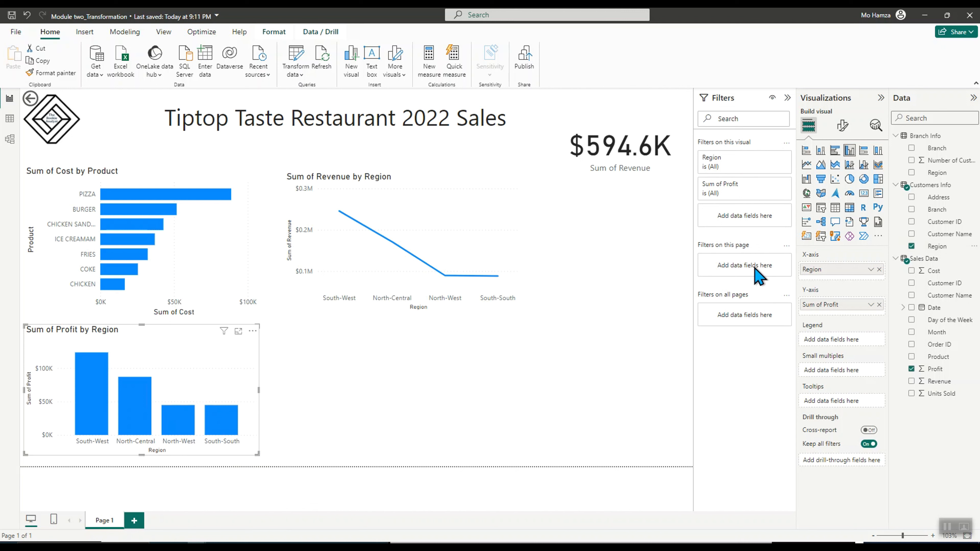
# Convert the profit chart into a treemap, widen it, and select the South-West then North-Central segments to cross-filter
pyautogui.click(878, 179)
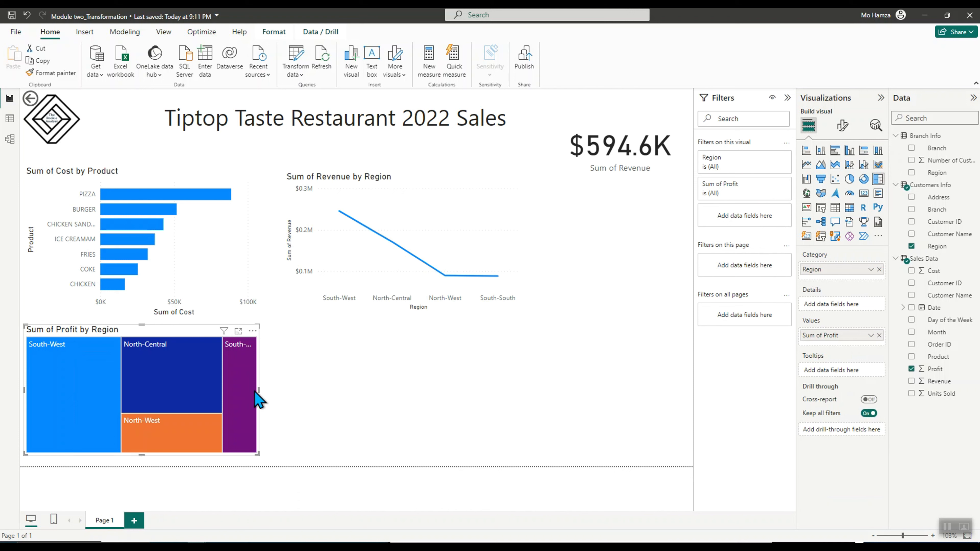
pyautogui.moveTo(258, 453); pyautogui.dragTo(306, 466)
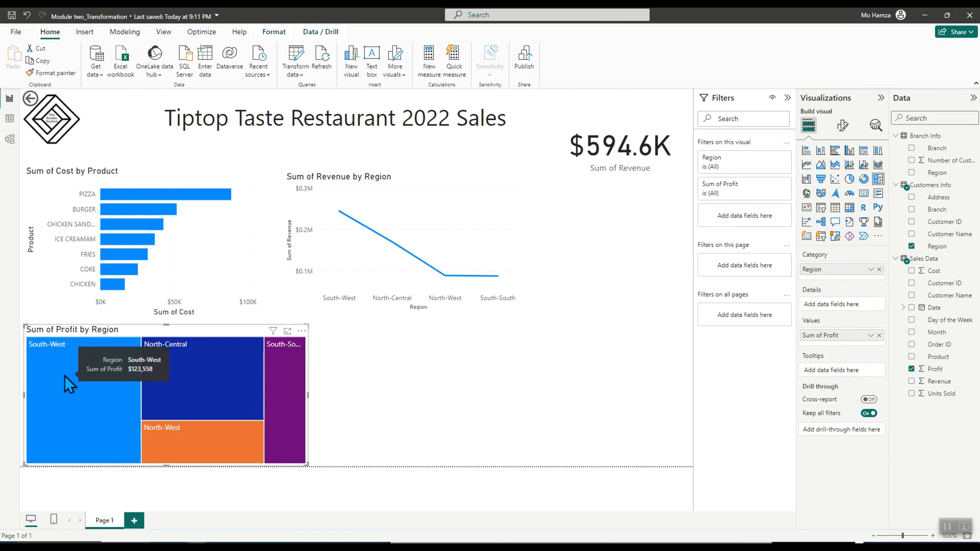
pyautogui.click(69, 384)
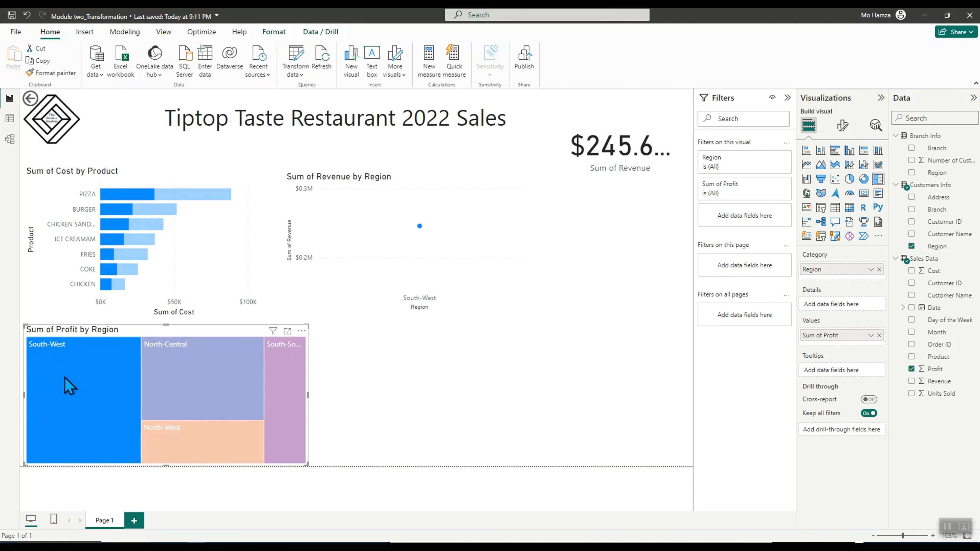
pyautogui.click(69, 384)
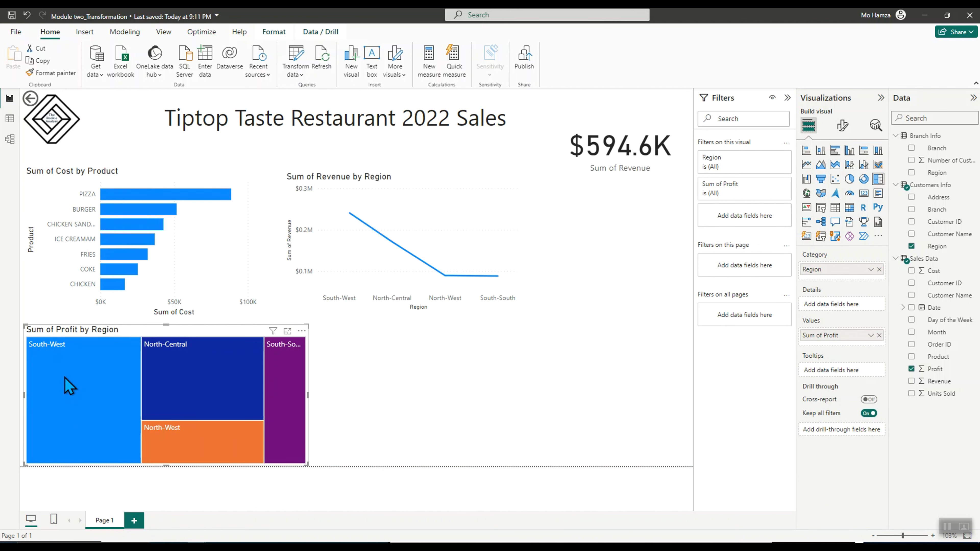
pyautogui.click(210, 402)
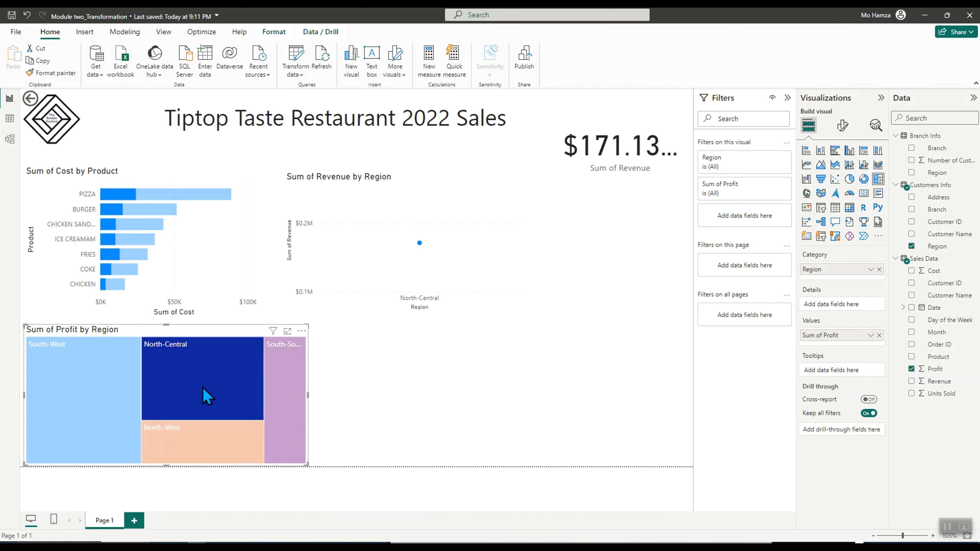
# Clear the region cross-filter and convert the Sum of Profit by Region visual into a pie chart, resizing it slightly
pyautogui.moveTo(251, 382)
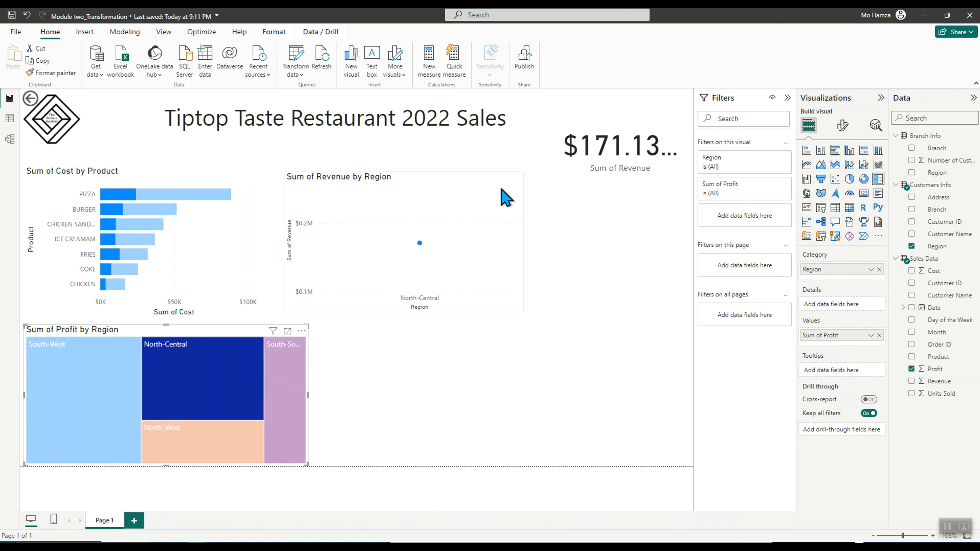
pyautogui.click(211, 393)
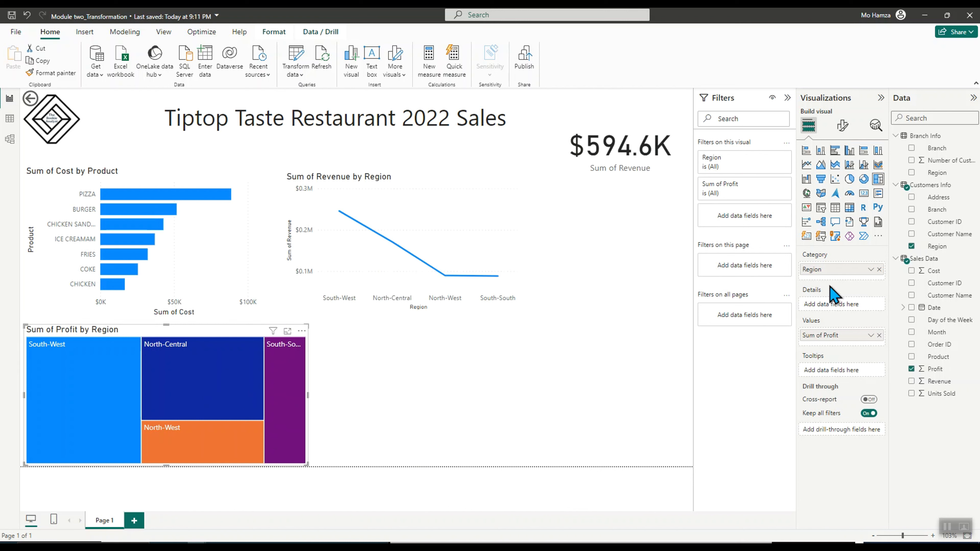
pyautogui.click(806, 152)
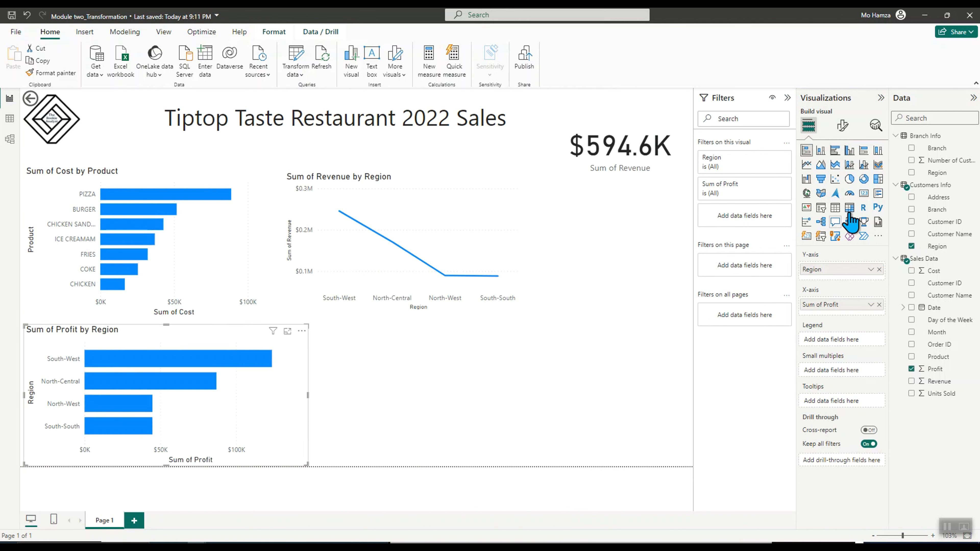
pyautogui.click(849, 178)
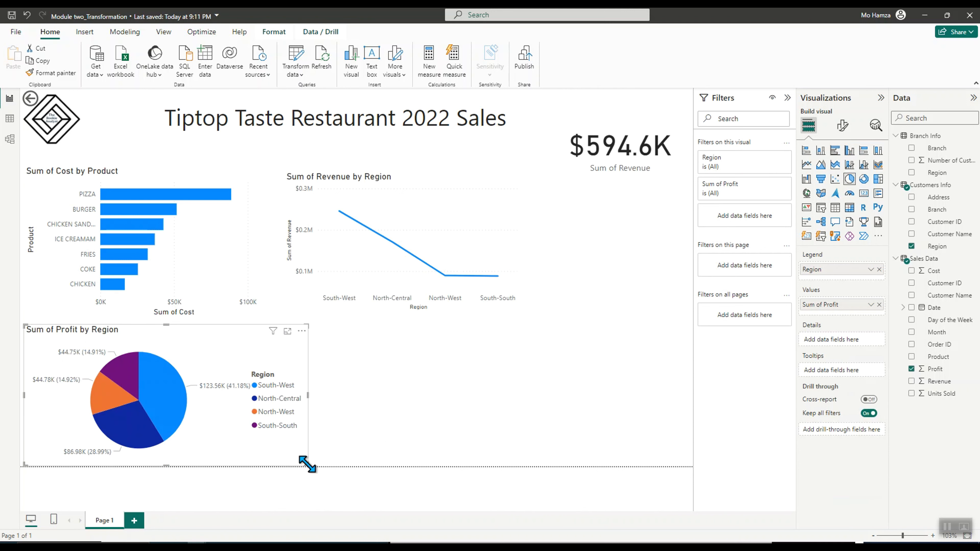
pyautogui.moveTo(308, 465)
pyautogui.mouseDown()
pyautogui.moveTo(280, 466)
pyautogui.moveTo(292, 466)
pyautogui.mouseUp()
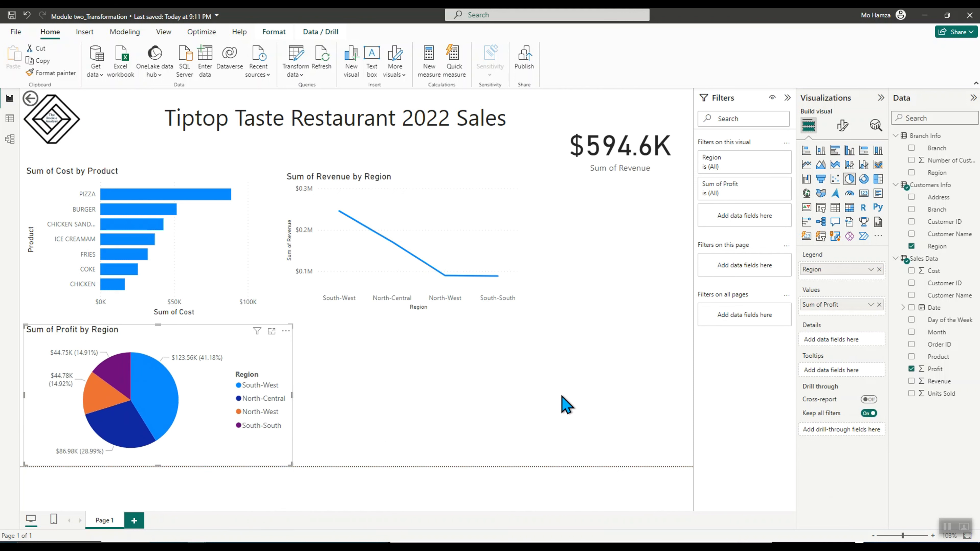
# Add a card visual showing Sum of Profit and shrink it
pyautogui.click(521, 159)
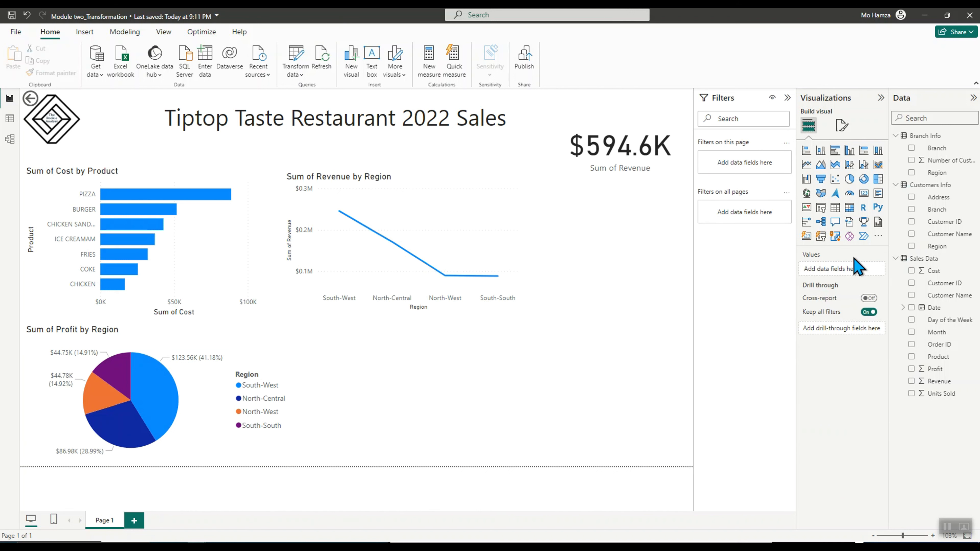
pyautogui.click(864, 195)
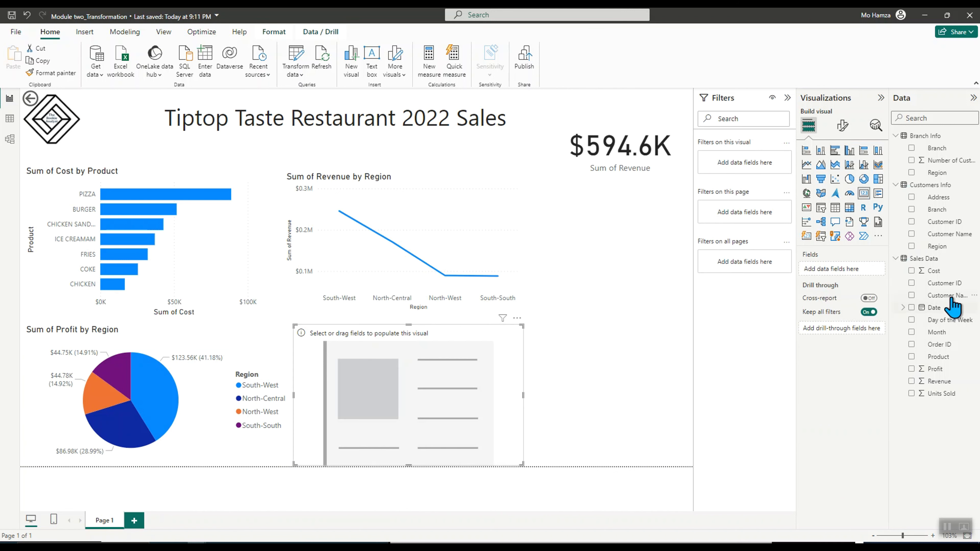
pyautogui.click(911, 369)
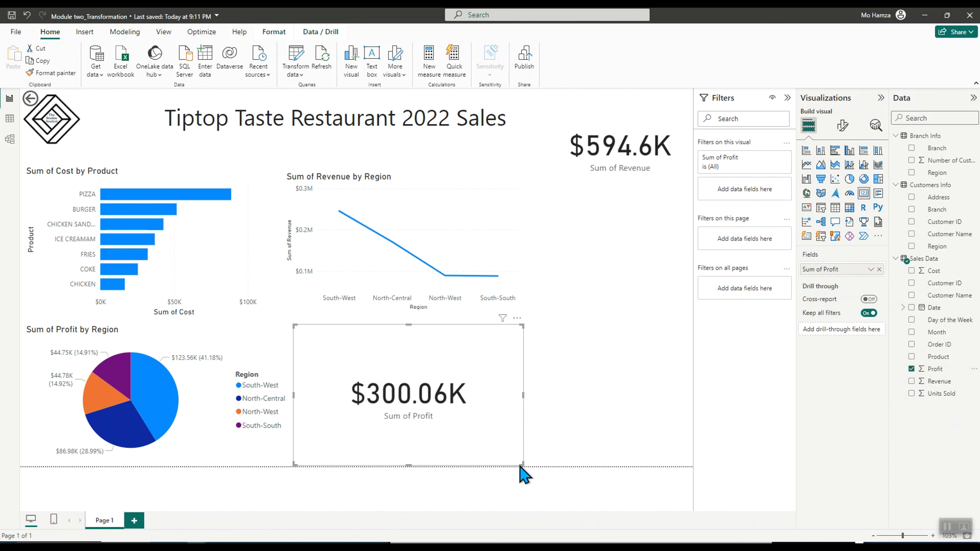
pyautogui.moveTo(521, 465); pyautogui.dragTo(436, 406)
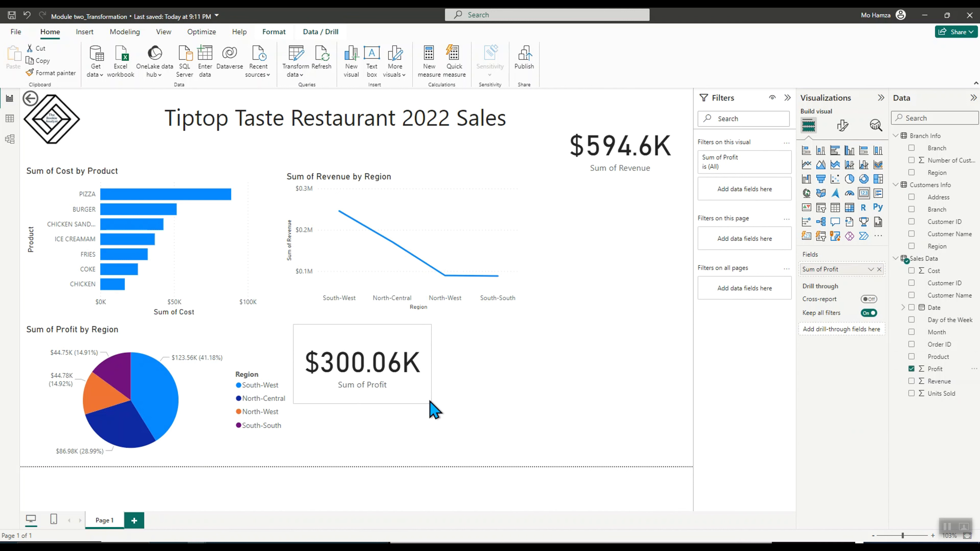
# Move the profit card up beside the revenue card under the title and make it narrower
pyautogui.moveTo(333, 336); pyautogui.dragTo(469, 127)
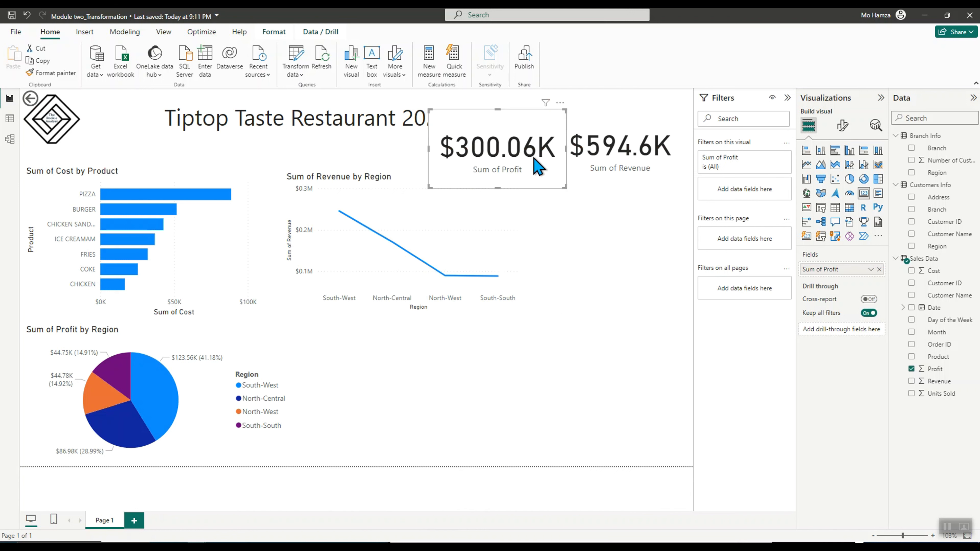
pyautogui.moveTo(564, 187); pyautogui.dragTo(506, 151)
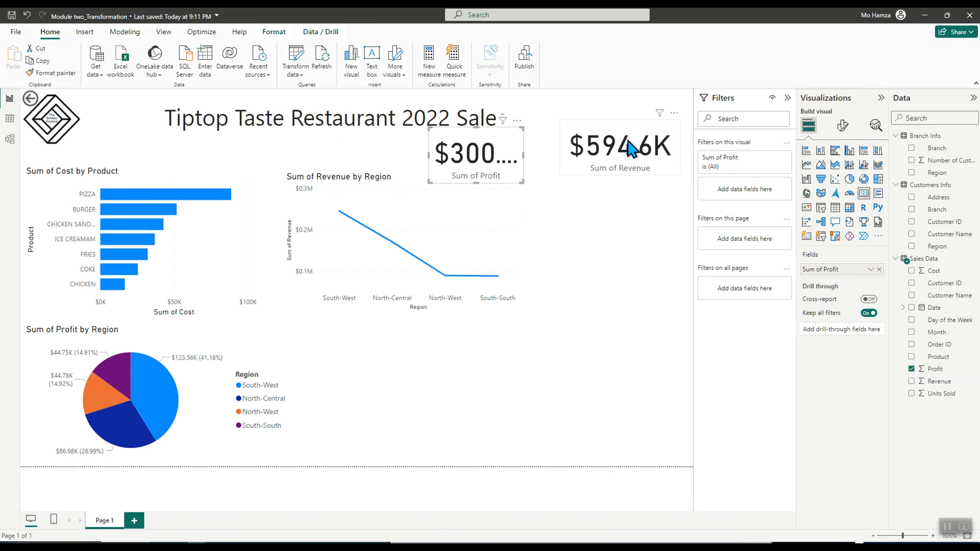
pyautogui.moveTo(630, 148); pyautogui.dragTo(617, 148)
pyautogui.click(476, 161)
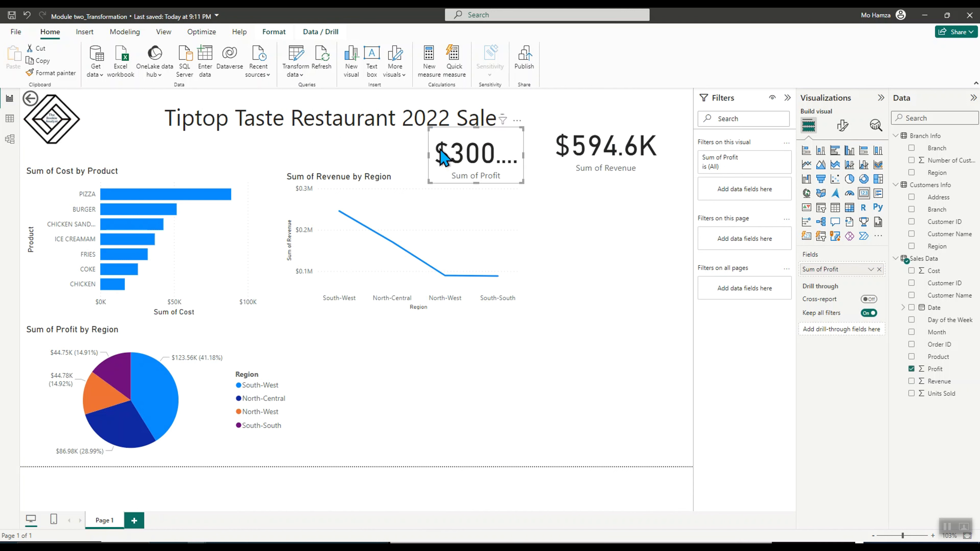
pyautogui.moveTo(430, 181); pyautogui.dragTo(394, 164)
# Enlarge the revenue card and make the profit card taller to match it
pyautogui.click(584, 165)
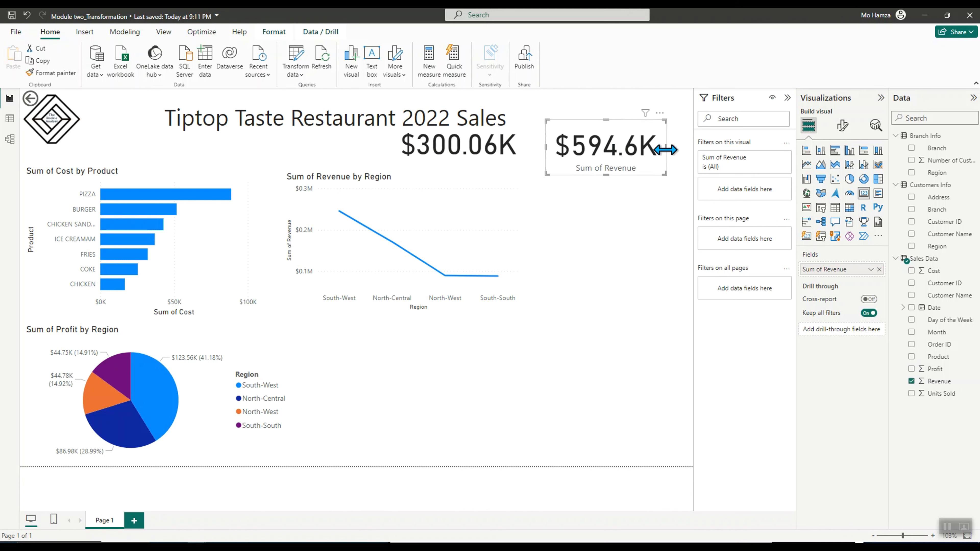
pyautogui.moveTo(666, 147); pyautogui.dragTo(688, 147)
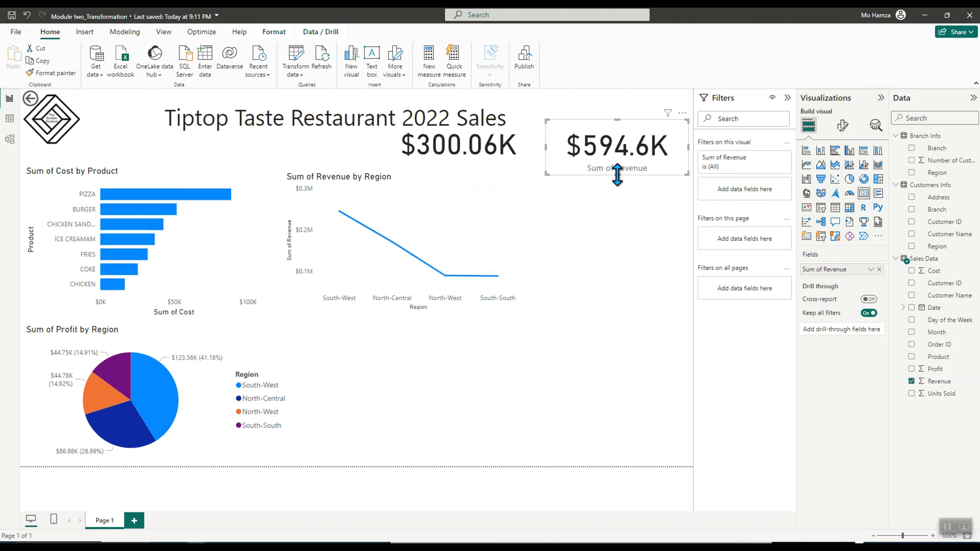
pyautogui.moveTo(617, 175)
pyautogui.mouseDown()
pyautogui.moveTo(618, 165)
pyautogui.moveTo(619, 191)
pyautogui.mouseUp()
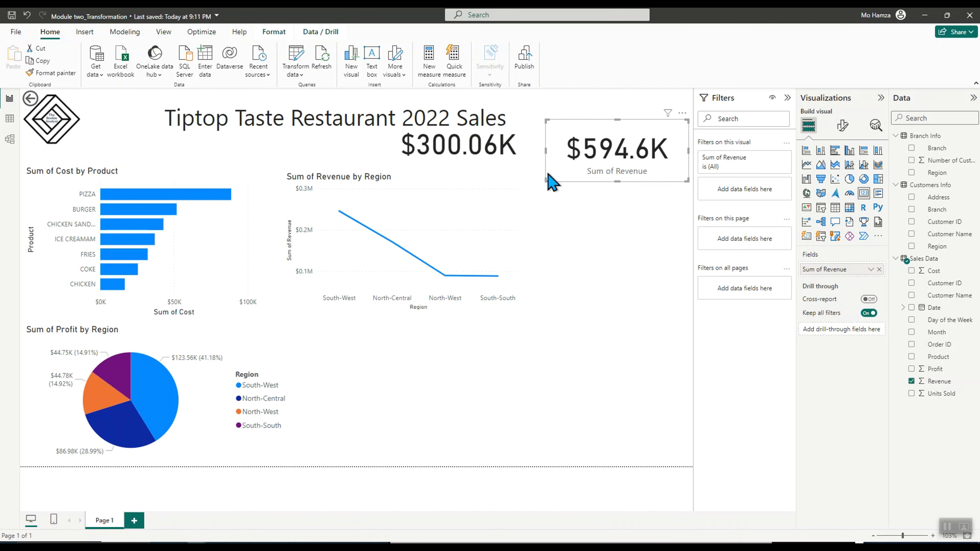
pyautogui.click(483, 162)
pyautogui.moveTo(458, 165); pyautogui.dragTo(458, 181)
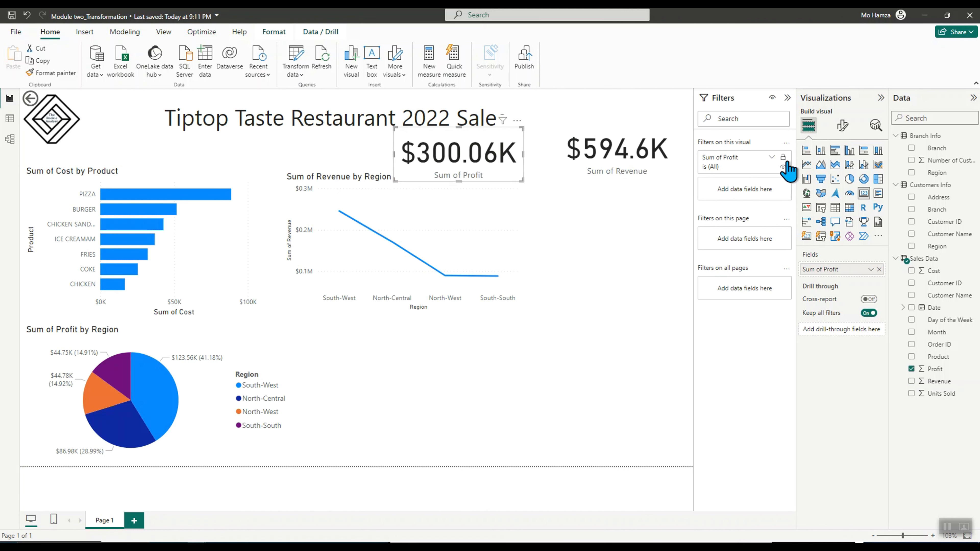
# Toggle the profit card's category label off and back on in its format settings
pyautogui.click(842, 125)
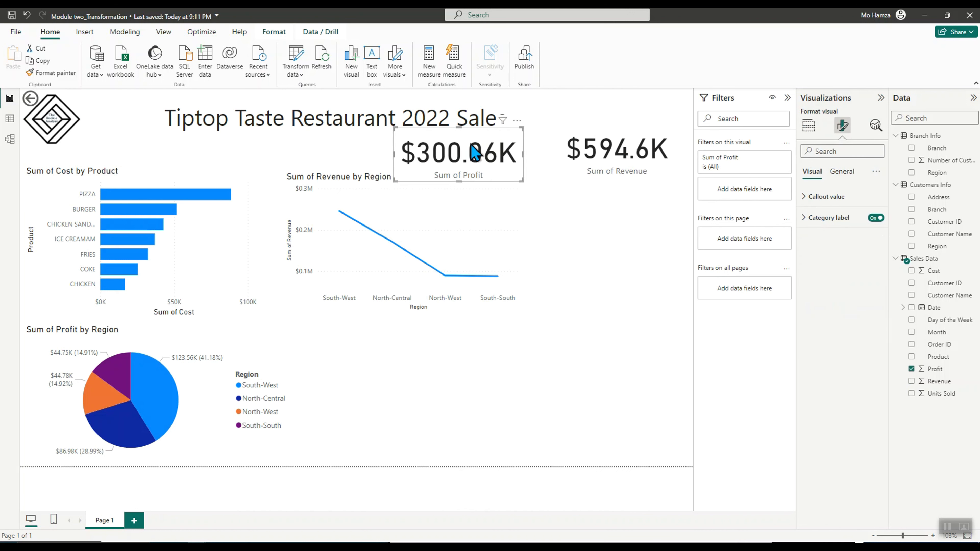
pyautogui.click(805, 218)
pyautogui.click(876, 218)
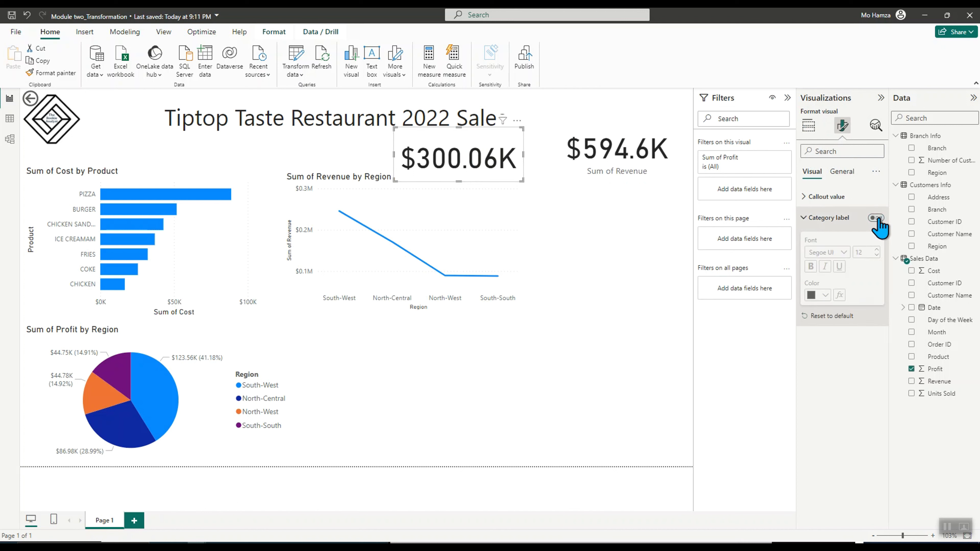
pyautogui.click(876, 219)
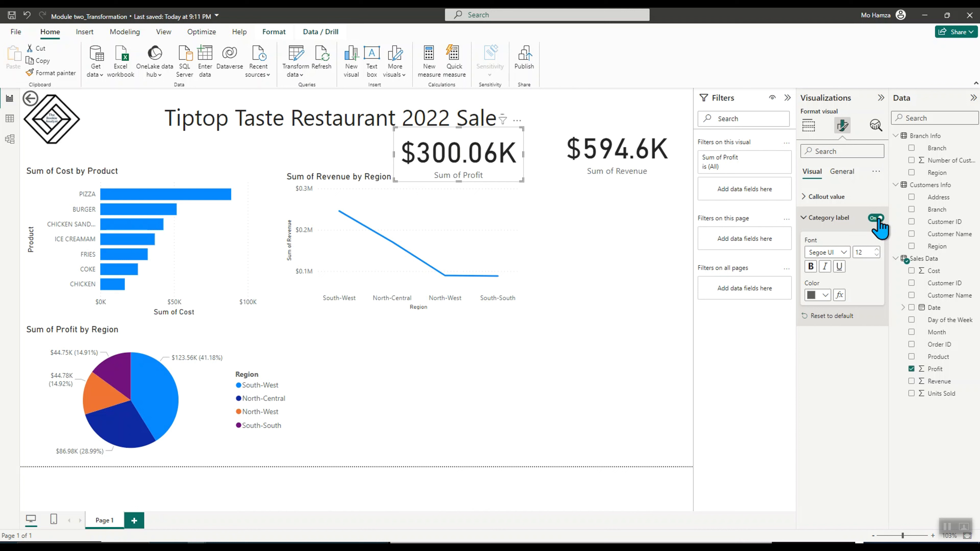
pyautogui.click(814, 217)
pyautogui.click(843, 173)
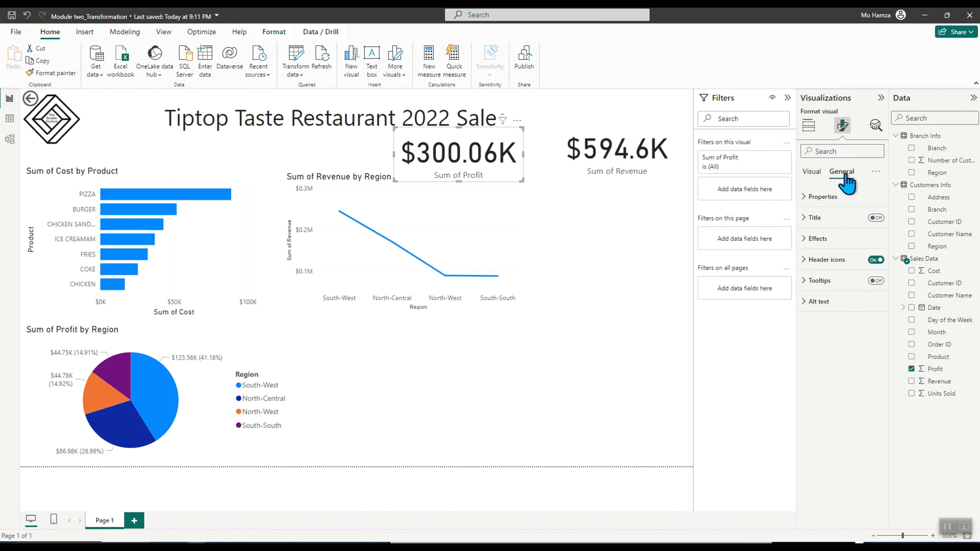
# Move the report title slightly upward
pyautogui.click(453, 398)
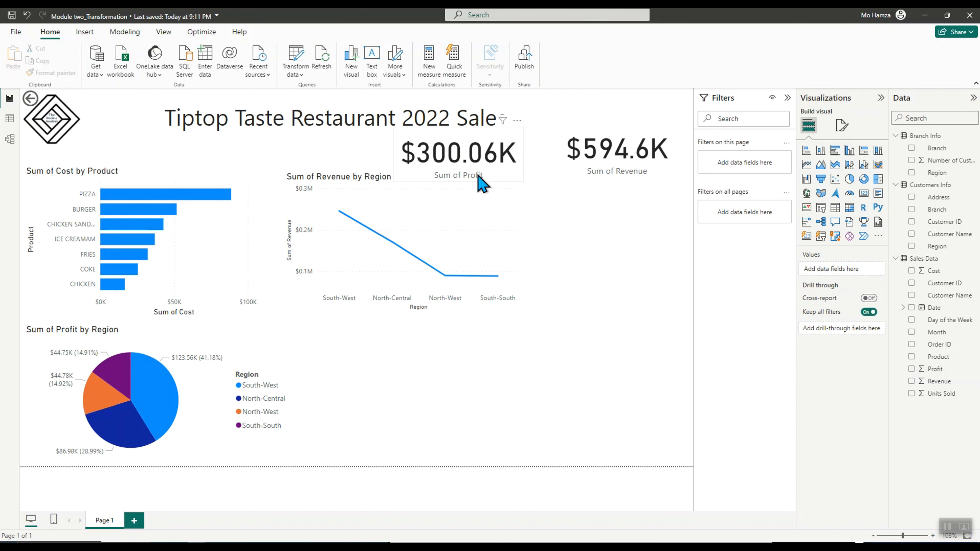
pyautogui.click(476, 172)
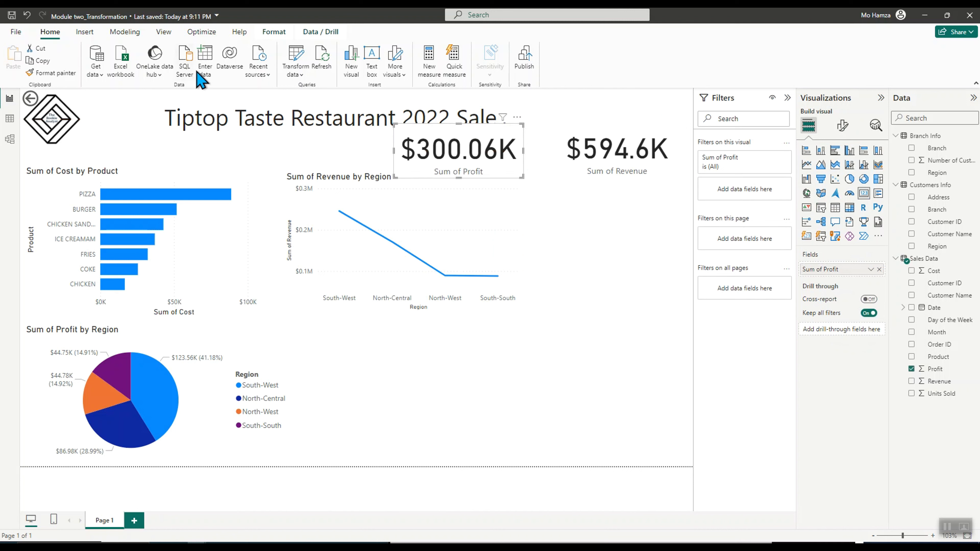
pyautogui.click(265, 120)
pyautogui.moveTo(291, 144); pyautogui.dragTo(292, 130)
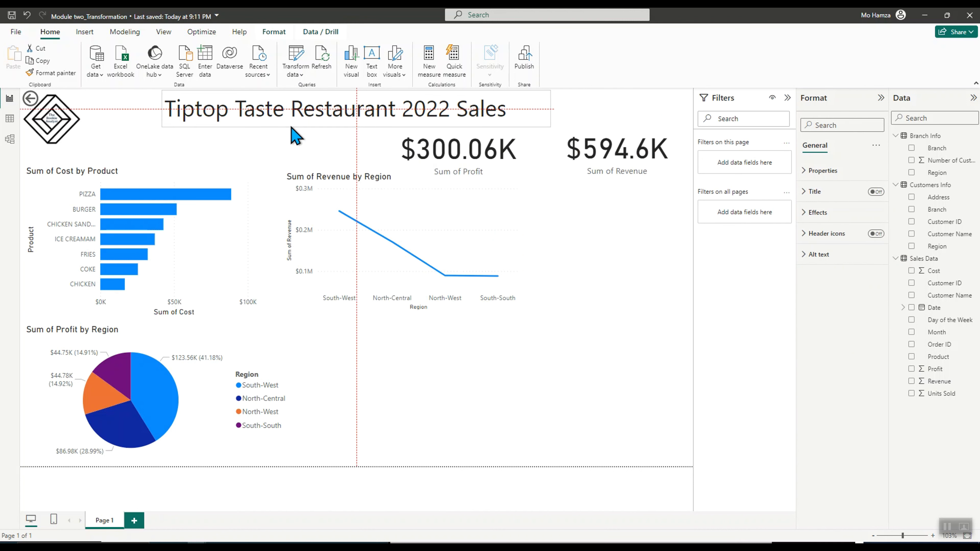
pyautogui.click(499, 400)
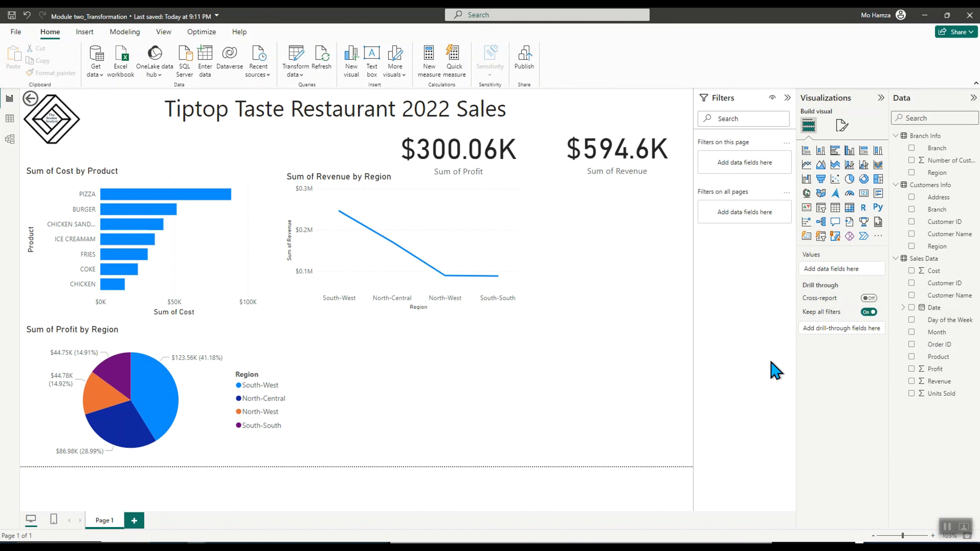
# Create a table visual with the Date hierarchy, Profit and Revenue fields
pyautogui.click(911, 308)
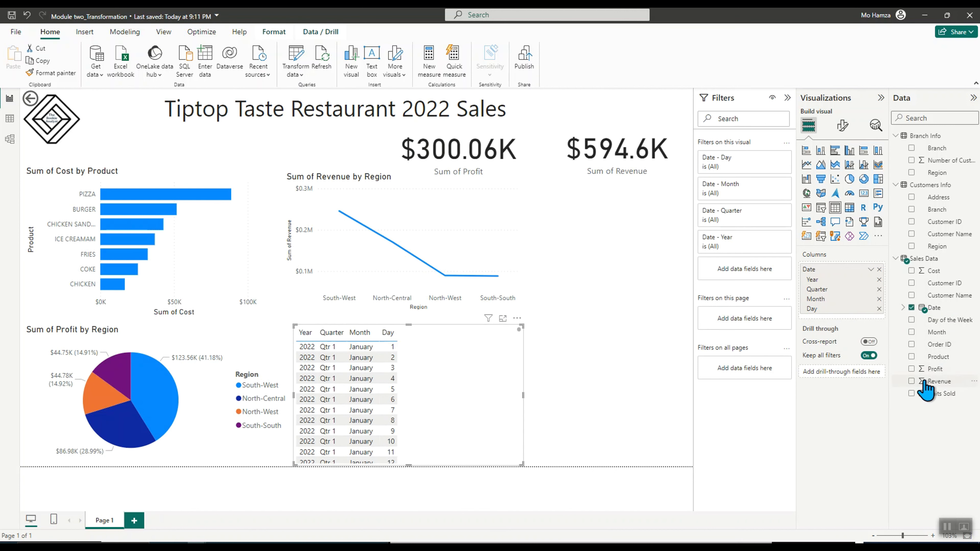
pyautogui.click(911, 369)
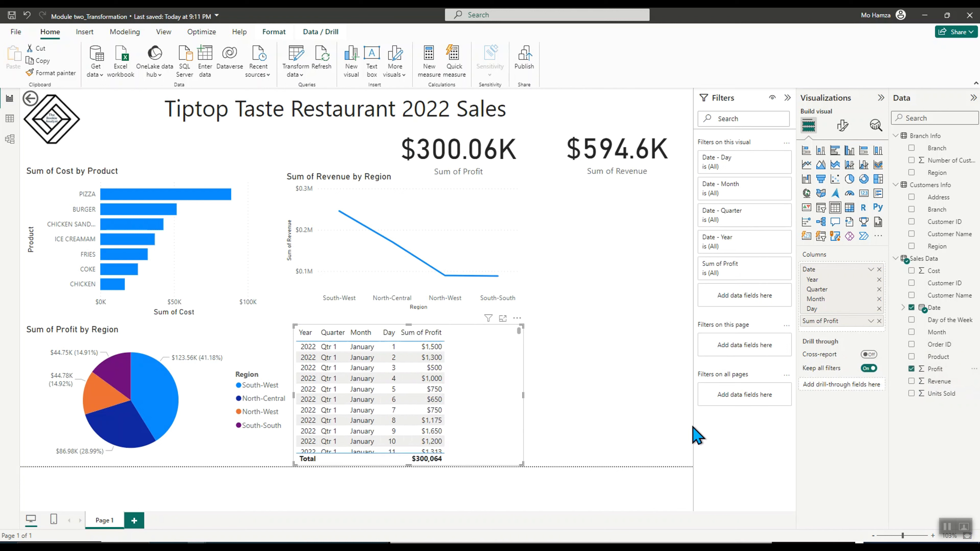
pyautogui.click(911, 381)
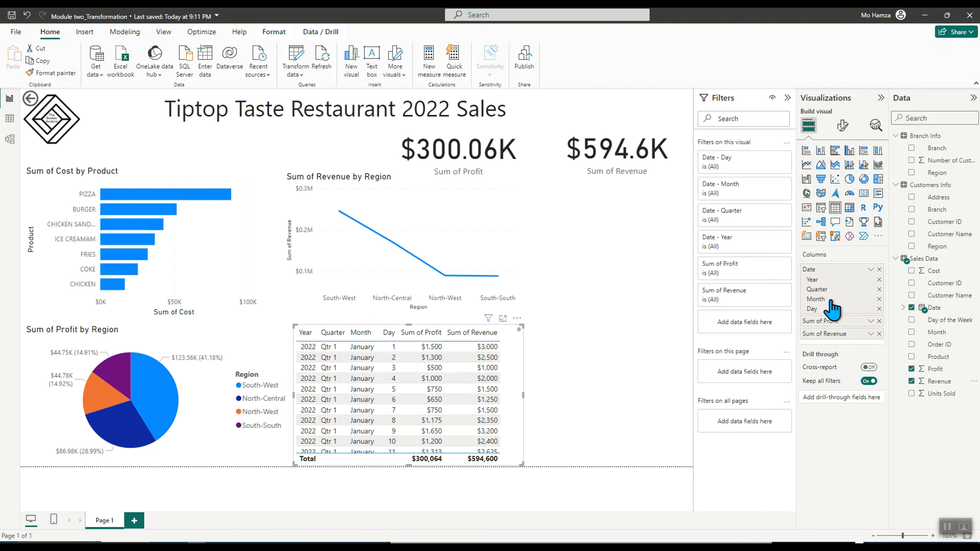
# Reduce the table to Quarter and Sum of Profit by removing Year, Month, Day and Revenue, and shrink it
pyautogui.click(878, 279)
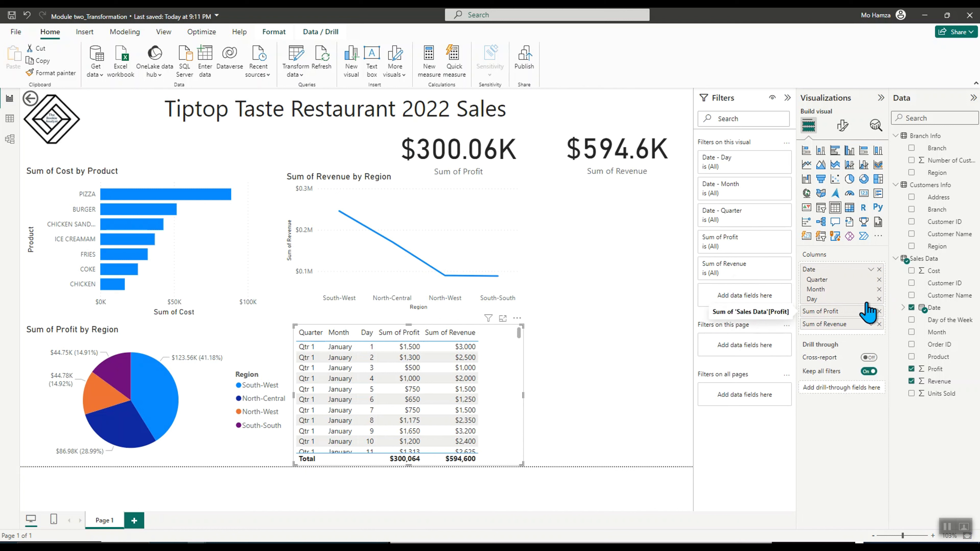
pyautogui.click(879, 289)
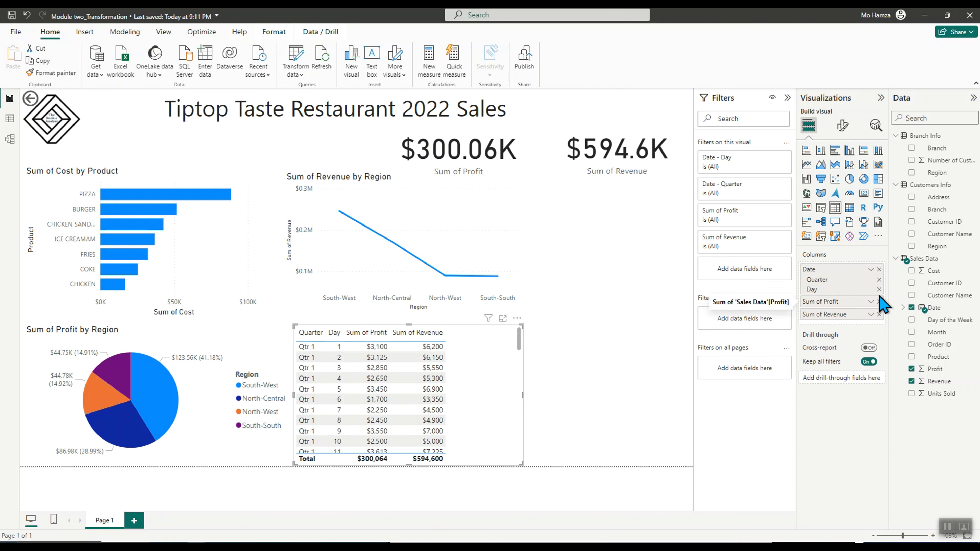
pyautogui.click(879, 289)
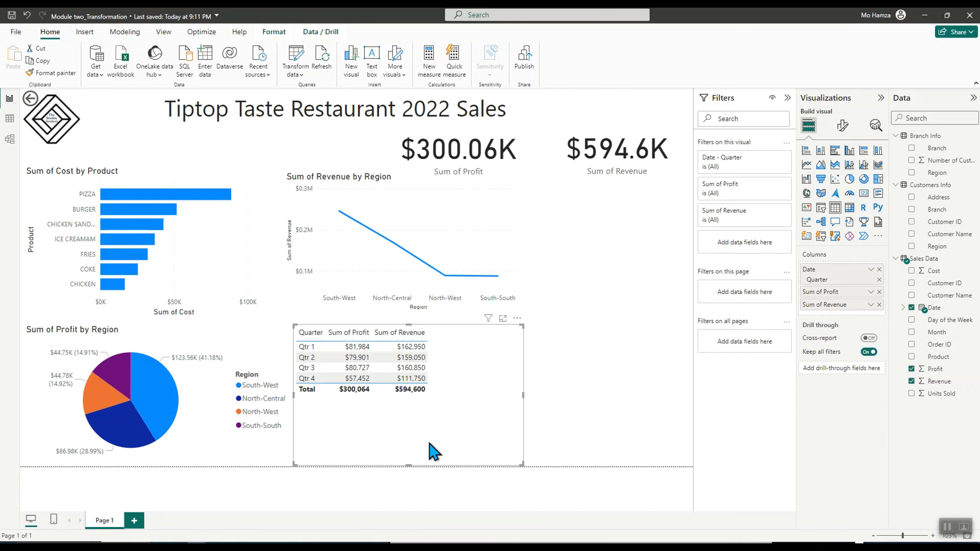
pyautogui.moveTo(522, 464); pyautogui.dragTo(457, 402)
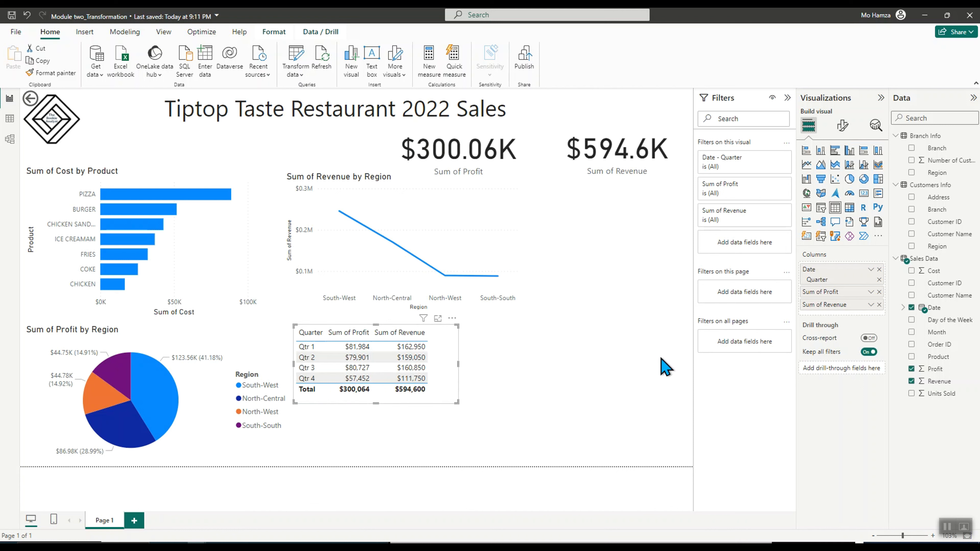
pyautogui.click(878, 304)
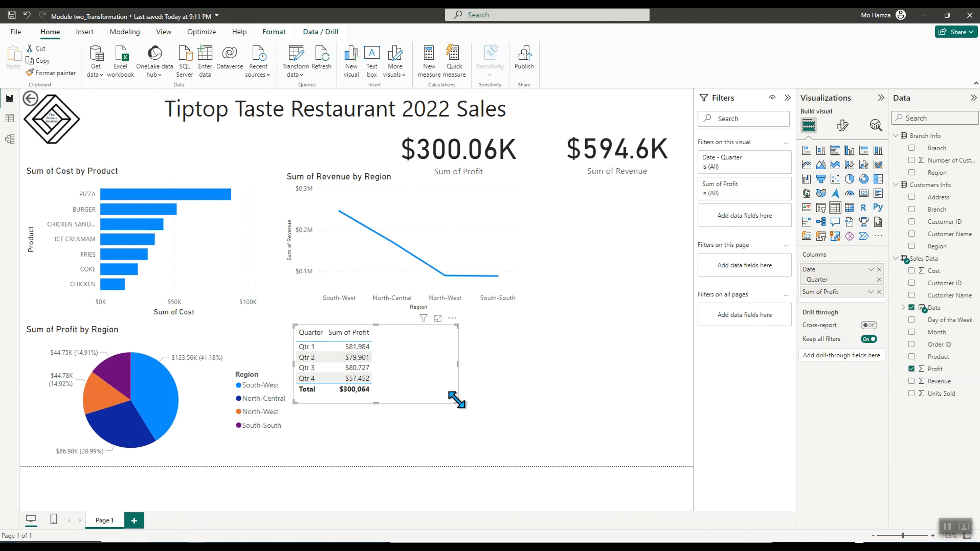
# Move the table beside the region pie chart and convert it into a pie chart of profit by quarter
pyautogui.moveTo(457, 400); pyautogui.dragTo(417, 401)
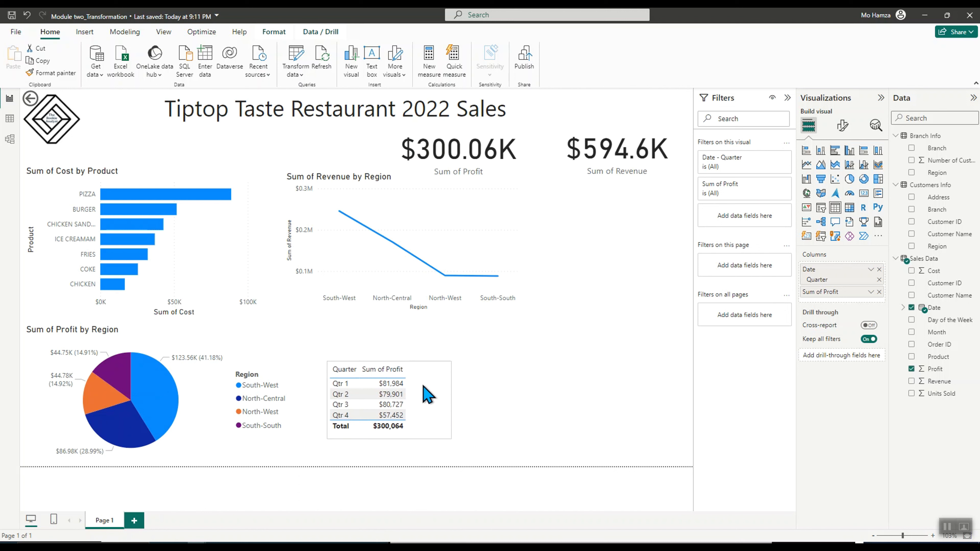
pyautogui.click(428, 394)
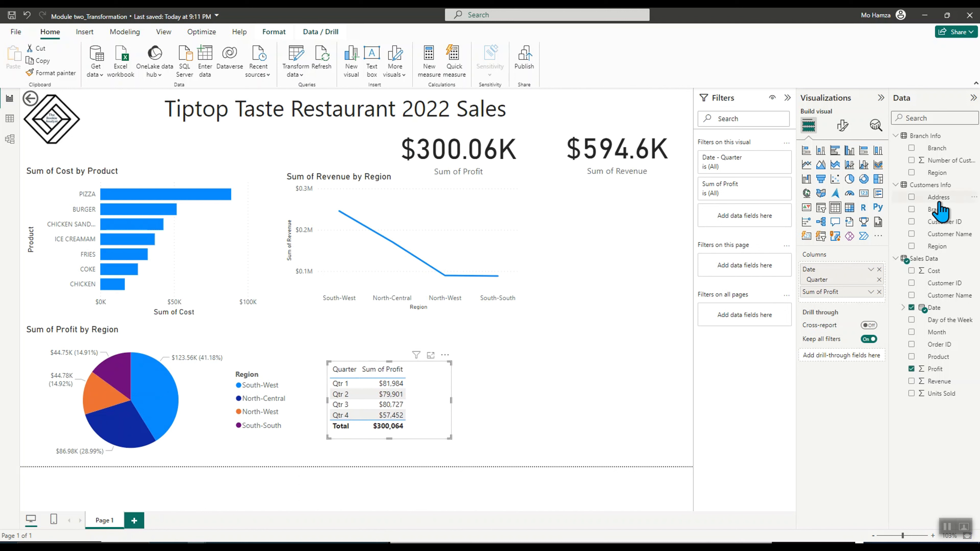
pyautogui.click(849, 179)
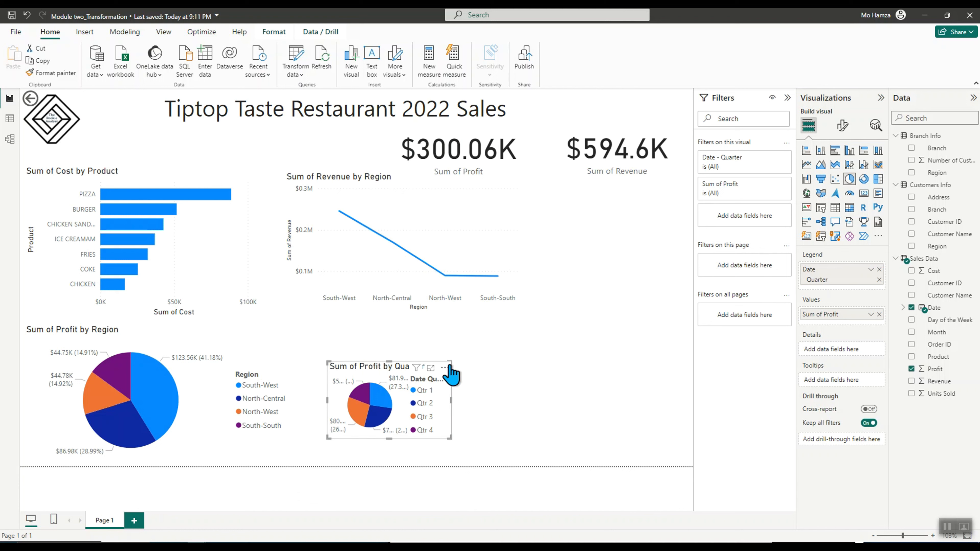
# Enlarge the profit-by-quarter pie chart by widening it and extending its top edge upward
pyautogui.moveTo(452, 438); pyautogui.dragTo(544, 440)
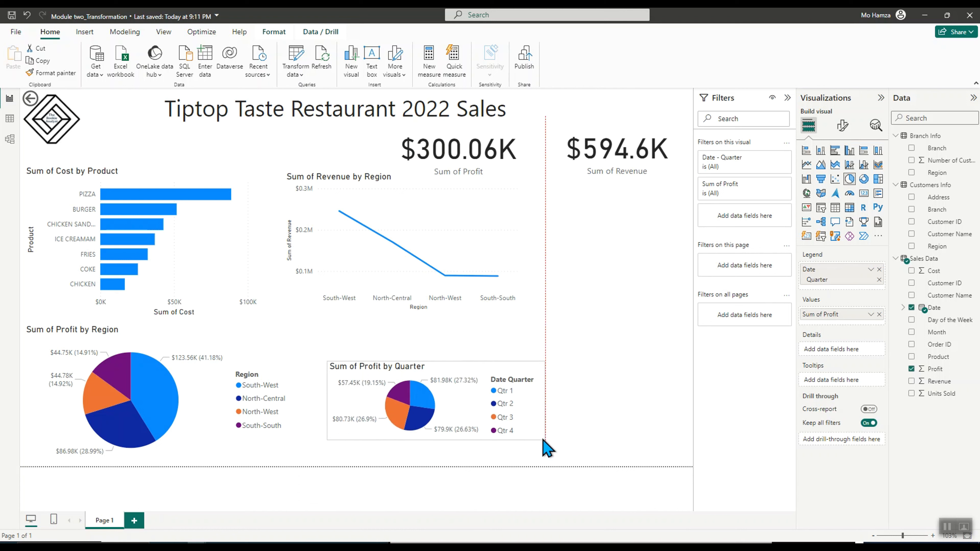
pyautogui.click(329, 361)
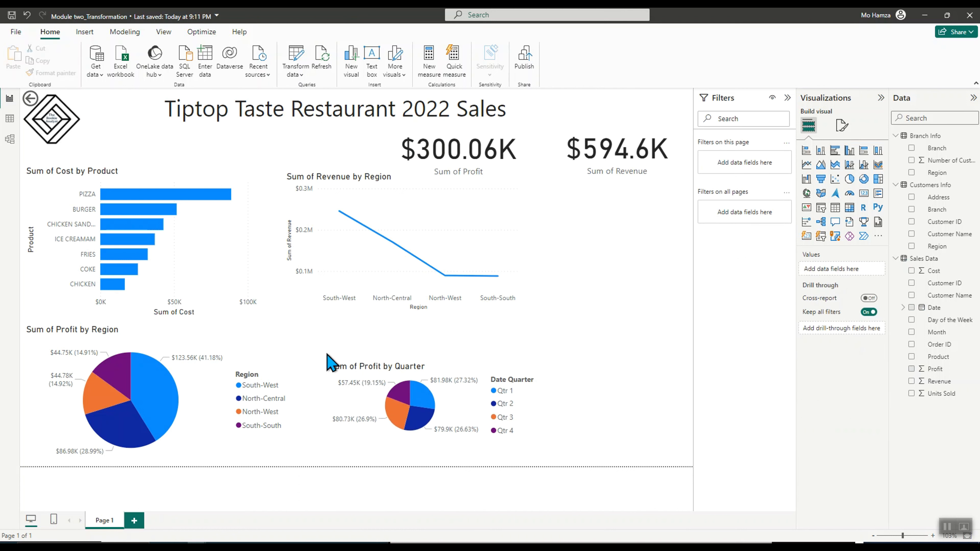
pyautogui.click(357, 369)
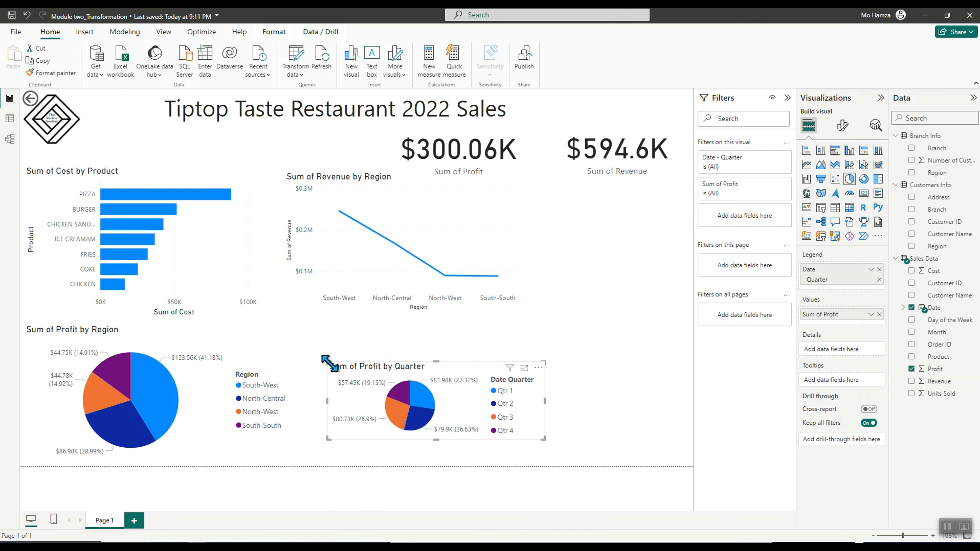
pyautogui.moveTo(331, 367); pyautogui.dragTo(329, 317)
pyautogui.moveTo(473, 338); pyautogui.dragTo(462, 357)
# Convert the profit-by-region pie chart into a clustered column chart and narrow it slightly
pyautogui.click(198, 341)
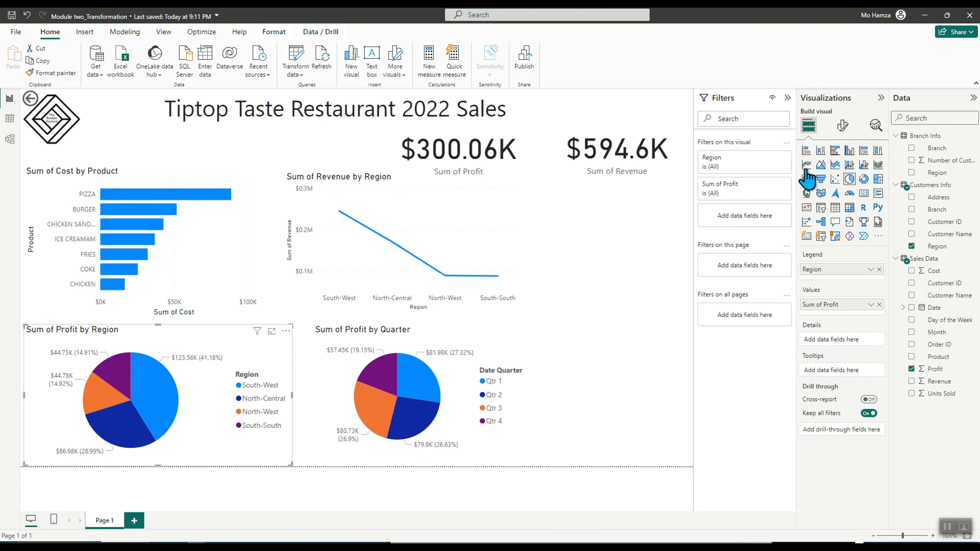
pyautogui.click(806, 150)
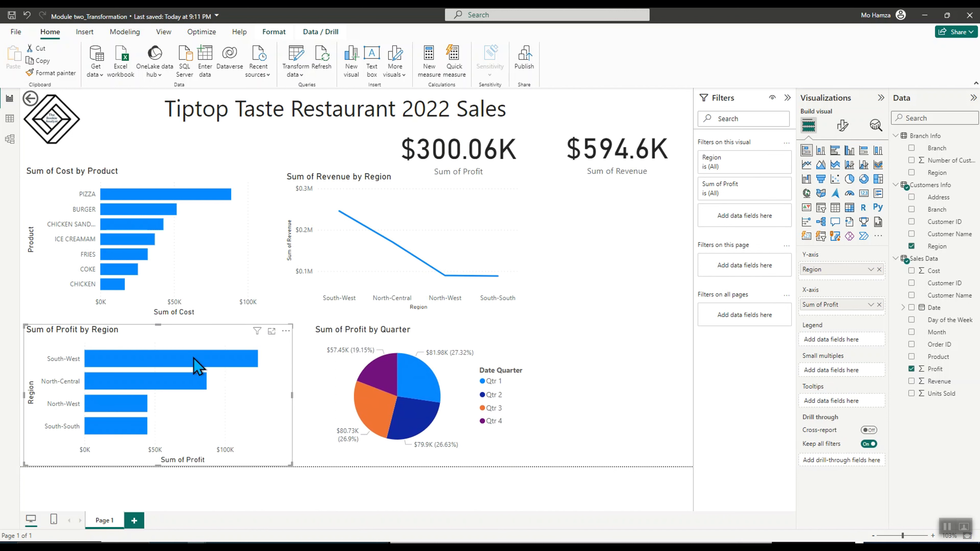
pyautogui.click(834, 154)
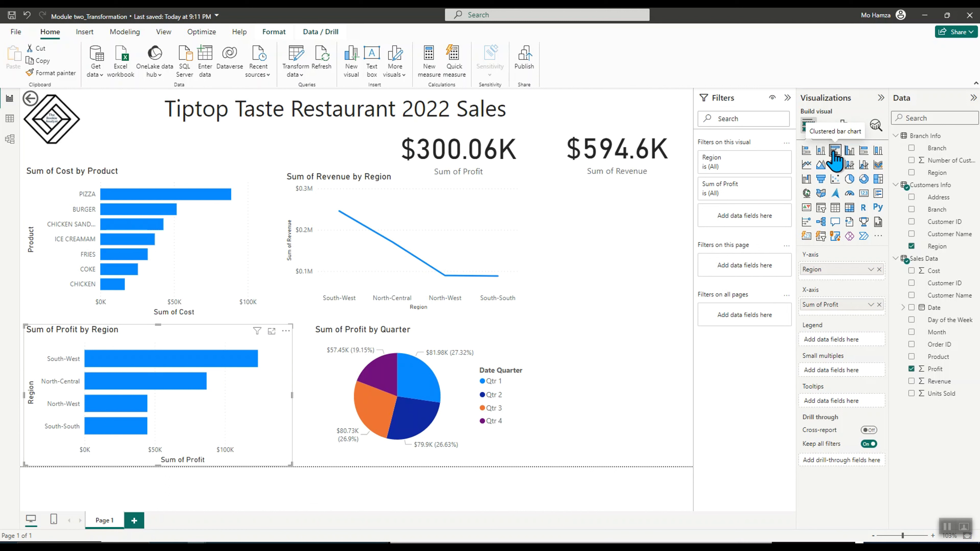
pyautogui.click(850, 151)
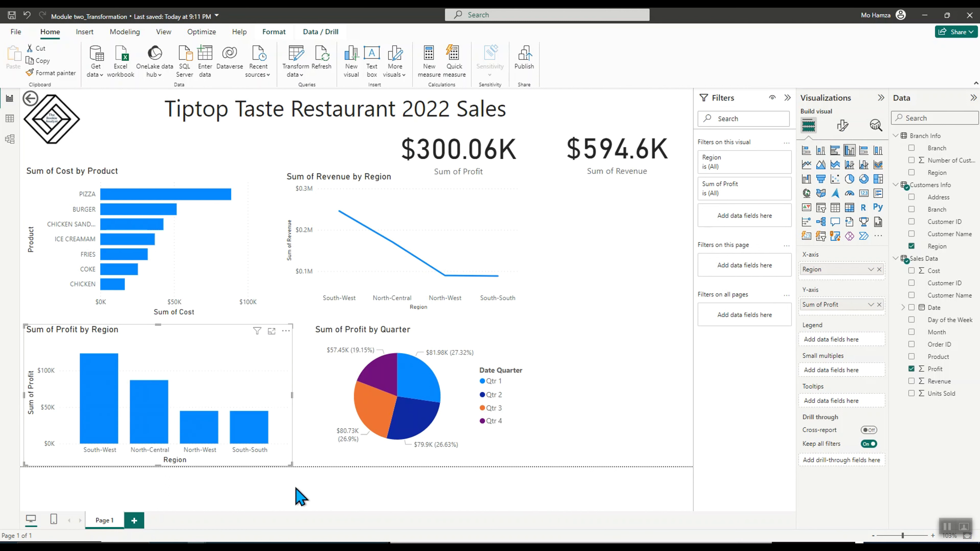
pyautogui.moveTo(291, 464); pyautogui.dragTo(274, 463)
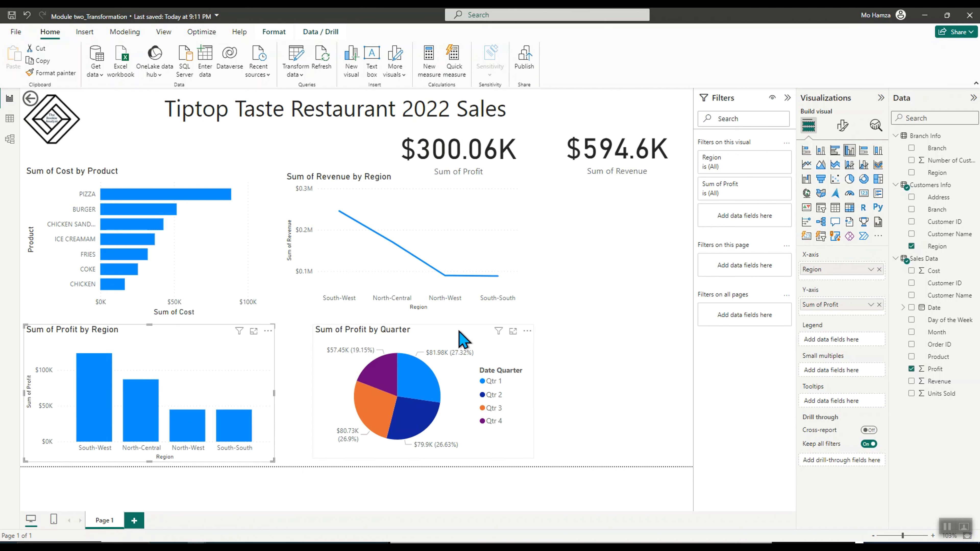
# Shift the profit-by-quarter pie chart slightly left and the profit card slightly right
pyautogui.moveTo(459, 332); pyautogui.dragTo(446, 334)
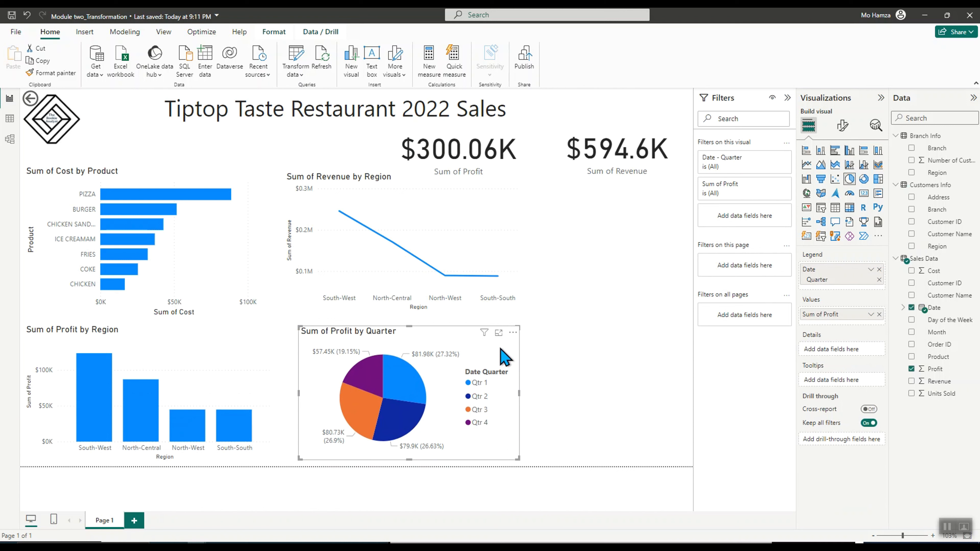
pyautogui.moveTo(499, 347); pyautogui.dragTo(499, 350)
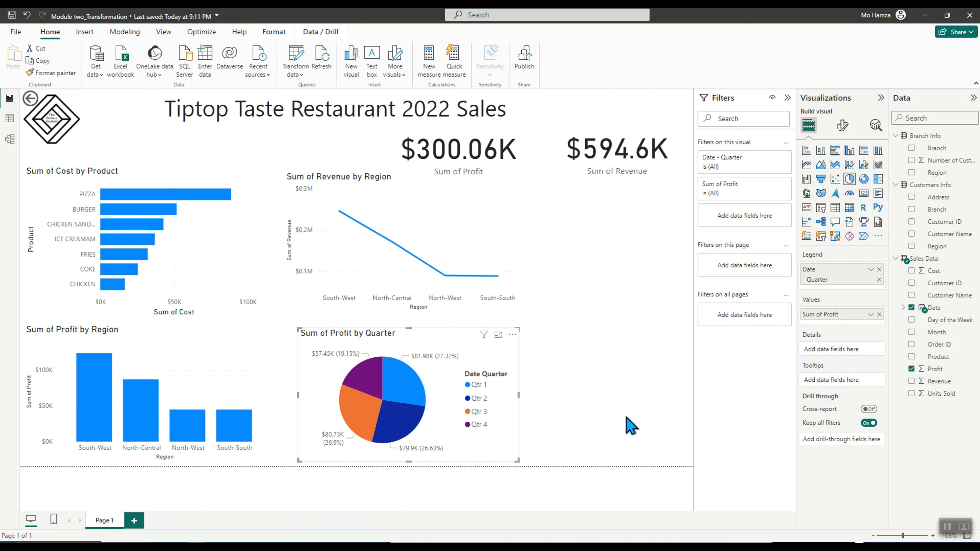
pyautogui.moveTo(440, 156); pyautogui.dragTo(466, 155)
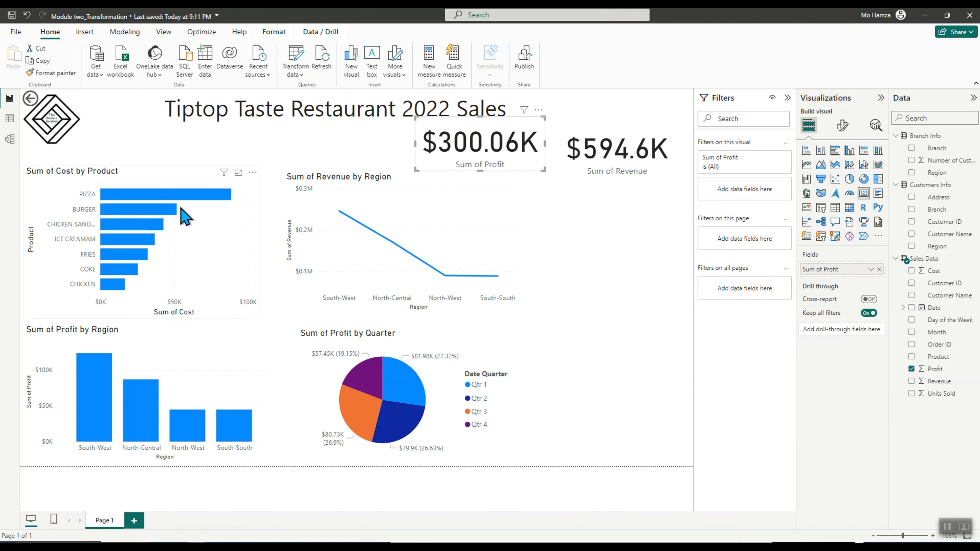
pyautogui.click(286, 110)
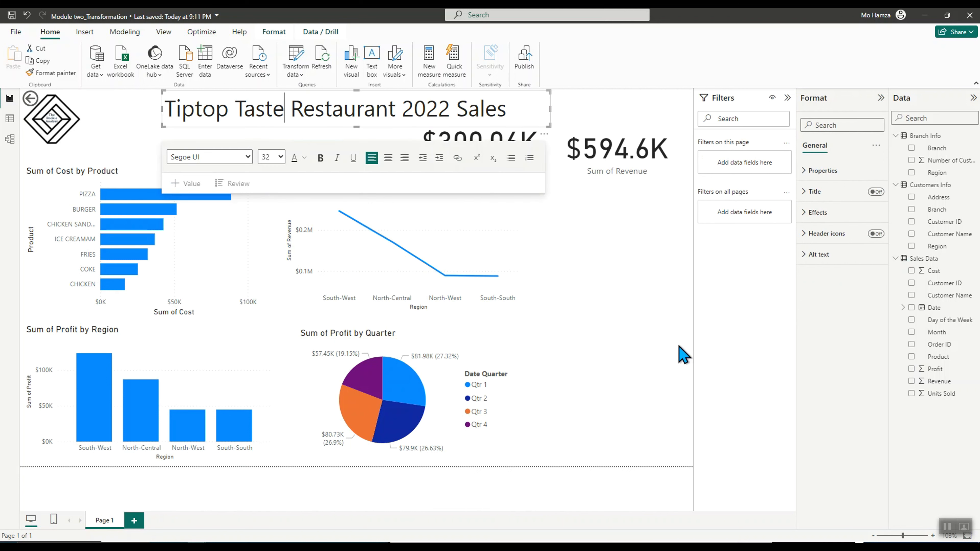
pyautogui.click(649, 346)
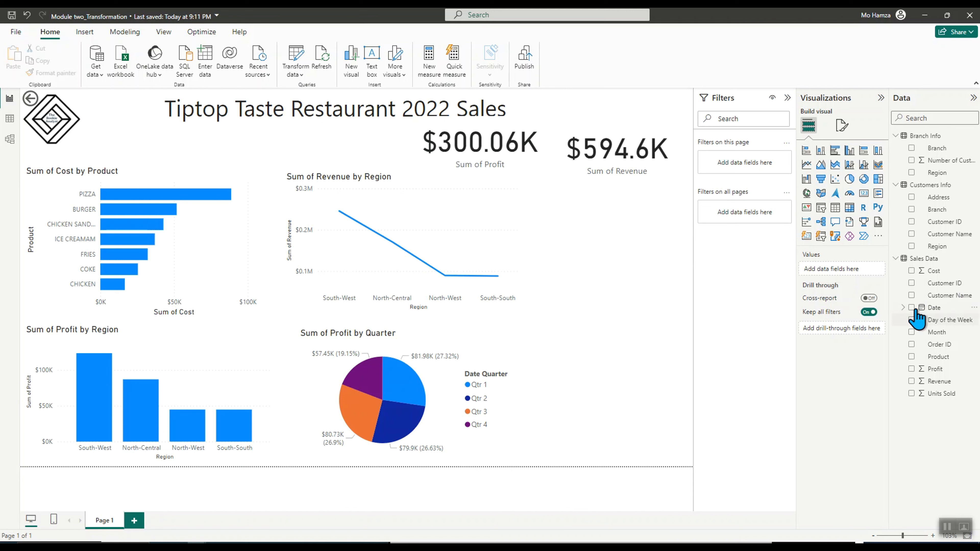
# Create a table of Customer Name, shrink it and place it to the right of the quarter pie chart
pyautogui.click(913, 297)
pyautogui.click(911, 296)
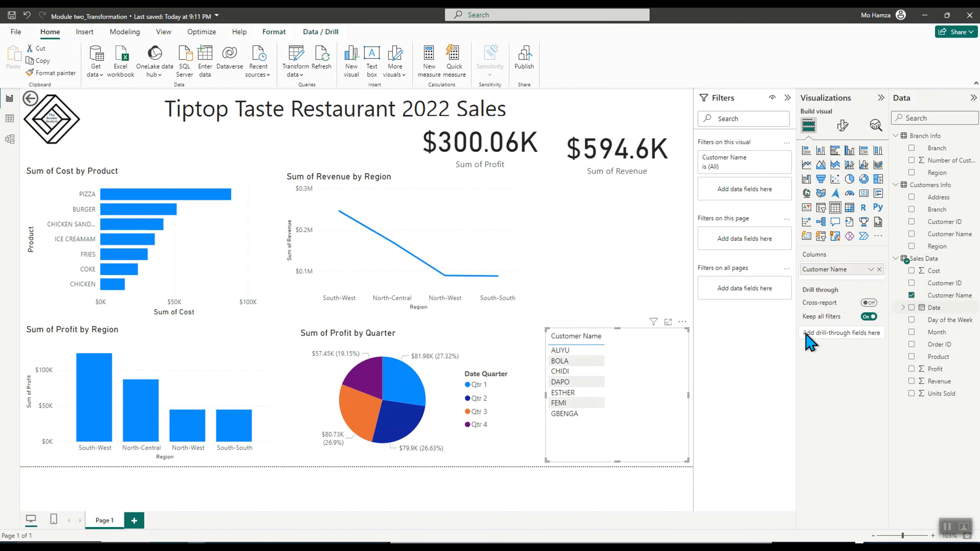
pyautogui.moveTo(583, 344); pyautogui.dragTo(582, 334)
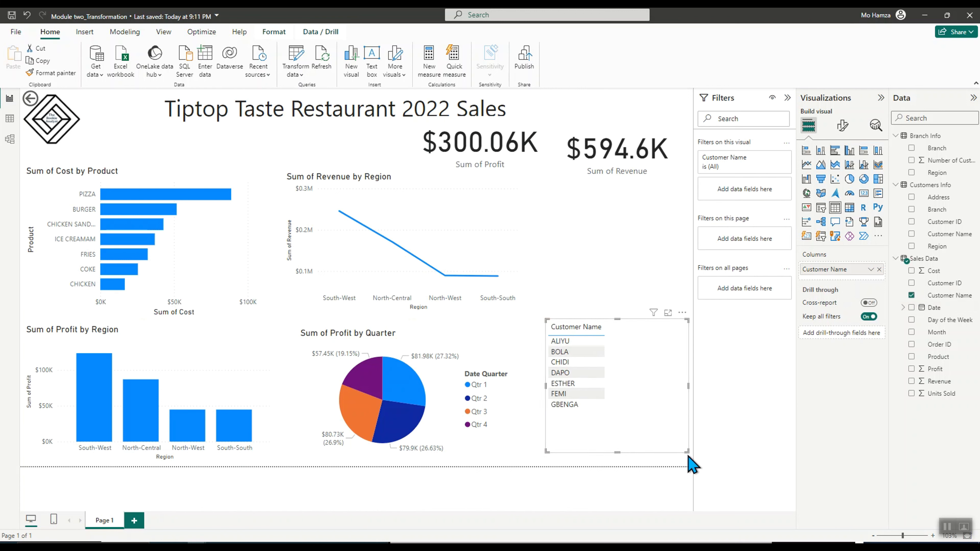
pyautogui.moveTo(688, 452); pyautogui.dragTo(663, 419)
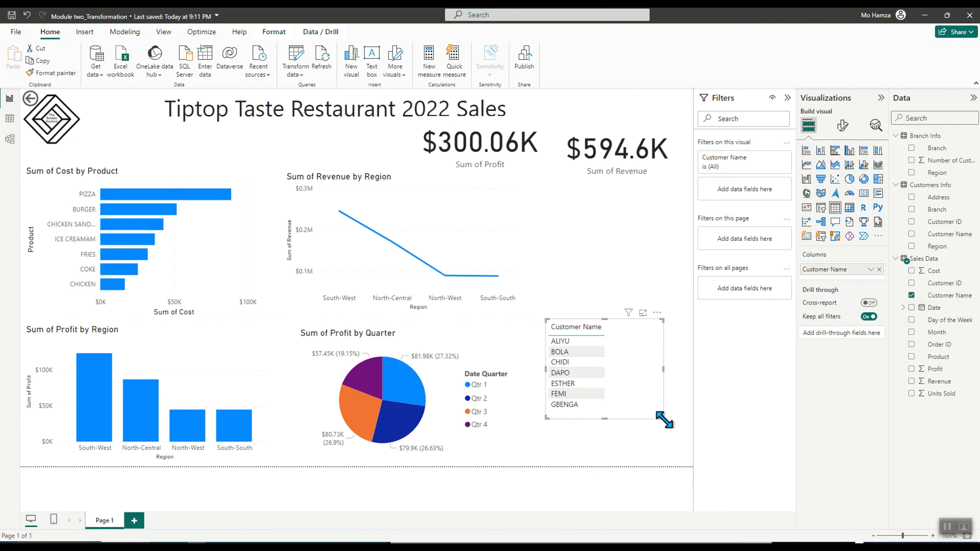
pyautogui.moveTo(628, 364); pyautogui.dragTo(627, 342)
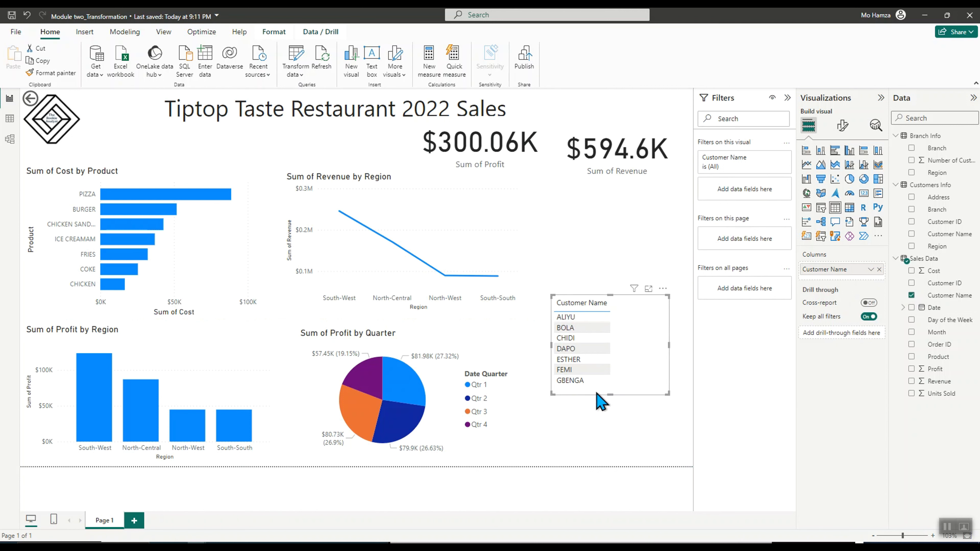
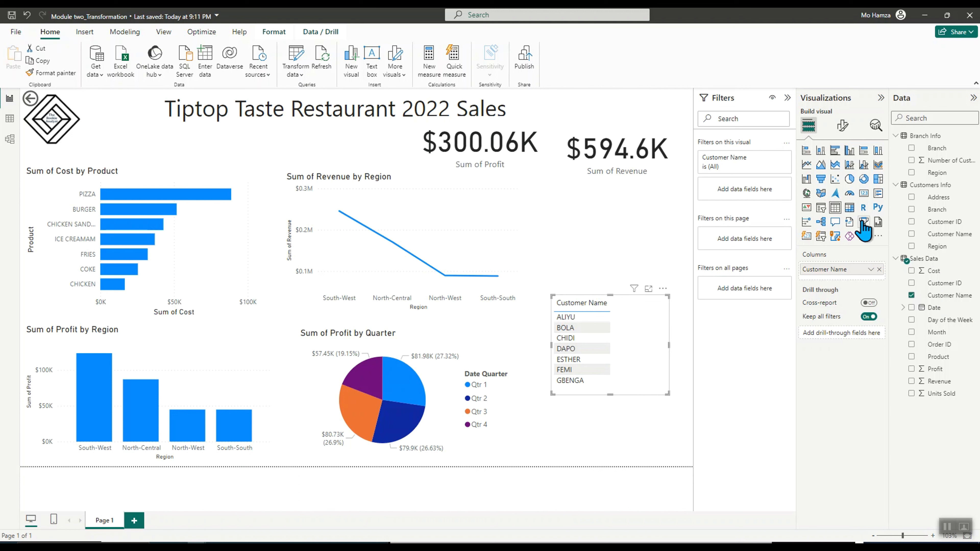
# Convert the Customer Name table into a slicer and enlarge it downward
pyautogui.click(820, 208)
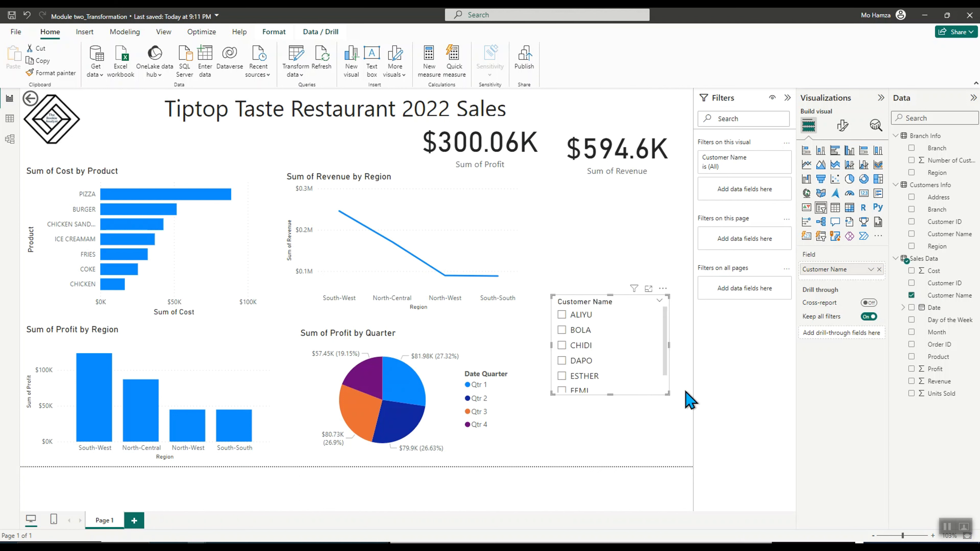
pyautogui.moveTo(669, 394); pyautogui.dragTo(682, 418)
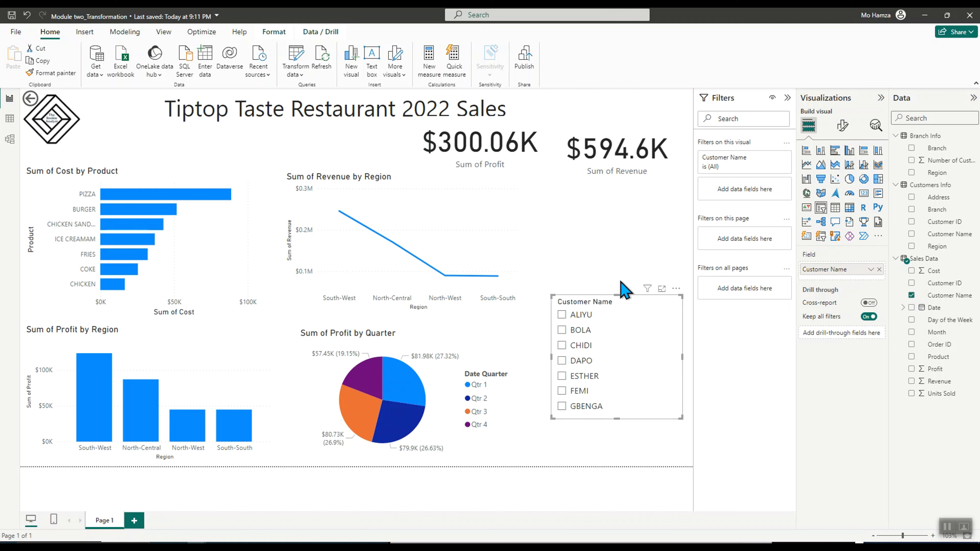
pyautogui.click(598, 214)
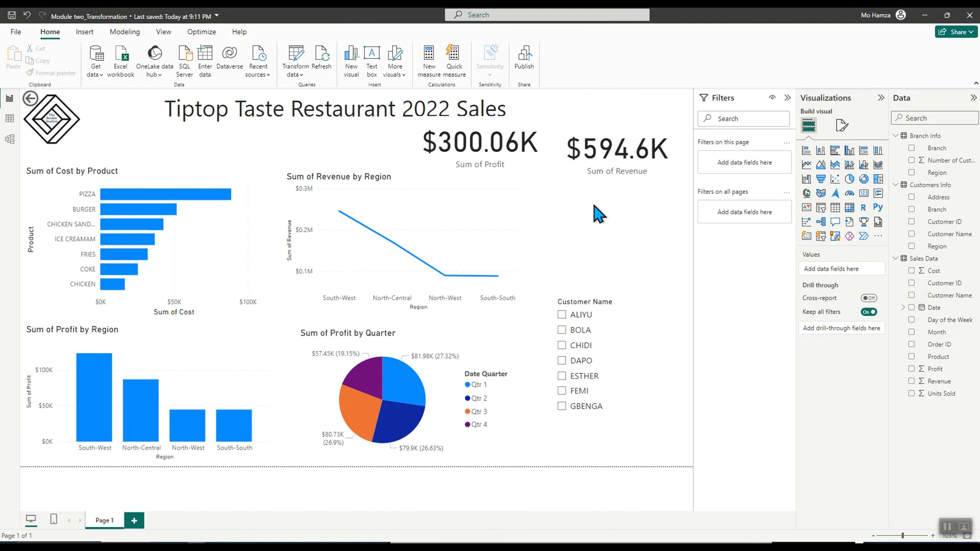
# Add a new Customer Name slicer next to the revenue card
pyautogui.click(819, 209)
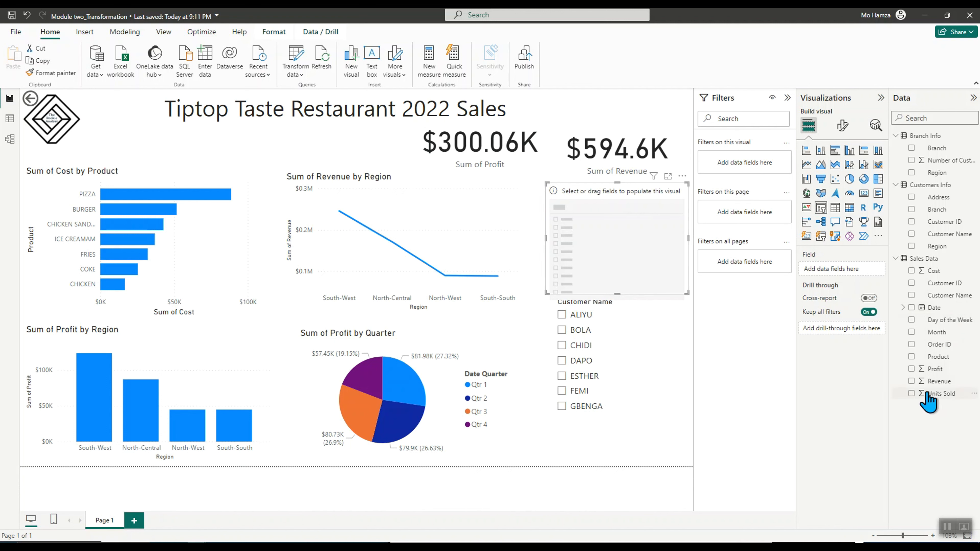
pyautogui.click(911, 295)
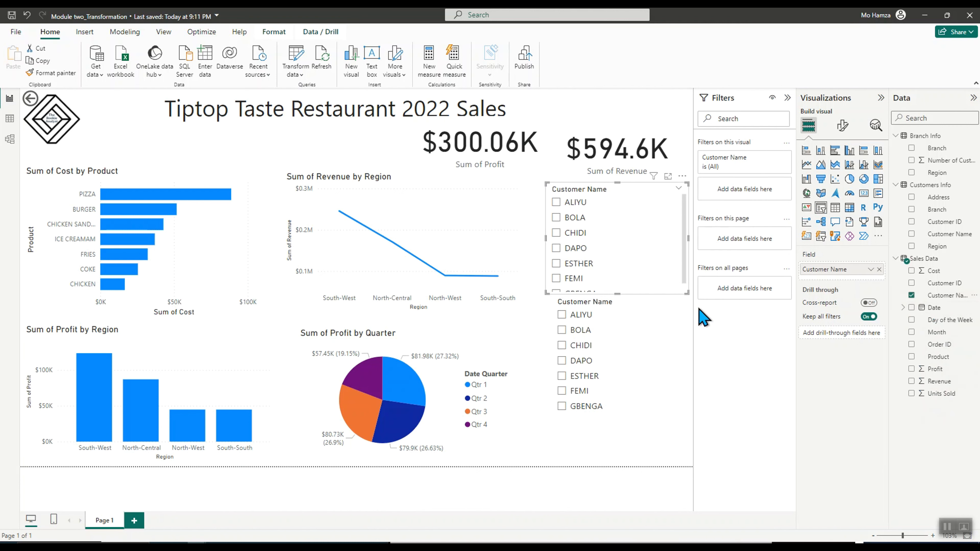
pyautogui.click(691, 299)
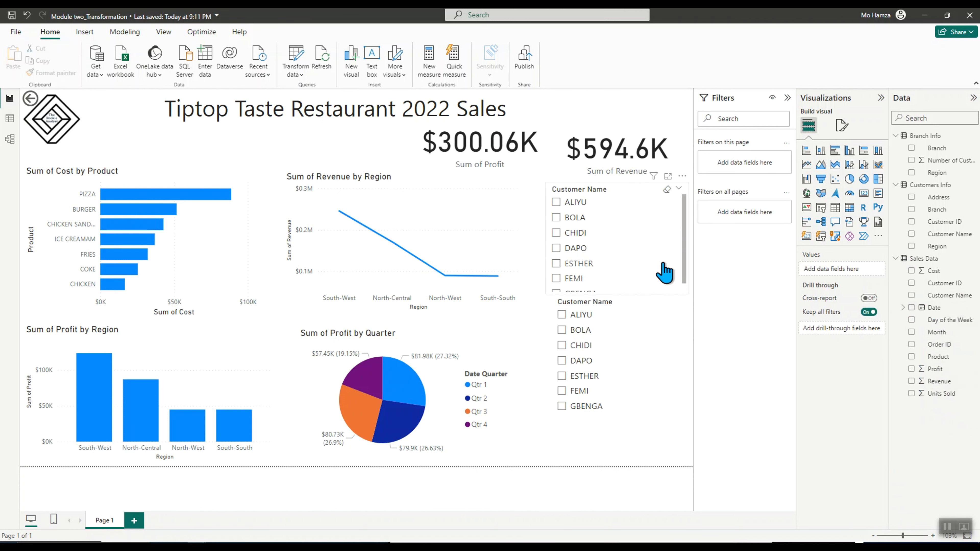
# Test the new slicer by selecting individual customers such as BOLA and ALIYU
pyautogui.click(641, 231)
pyautogui.click(650, 219)
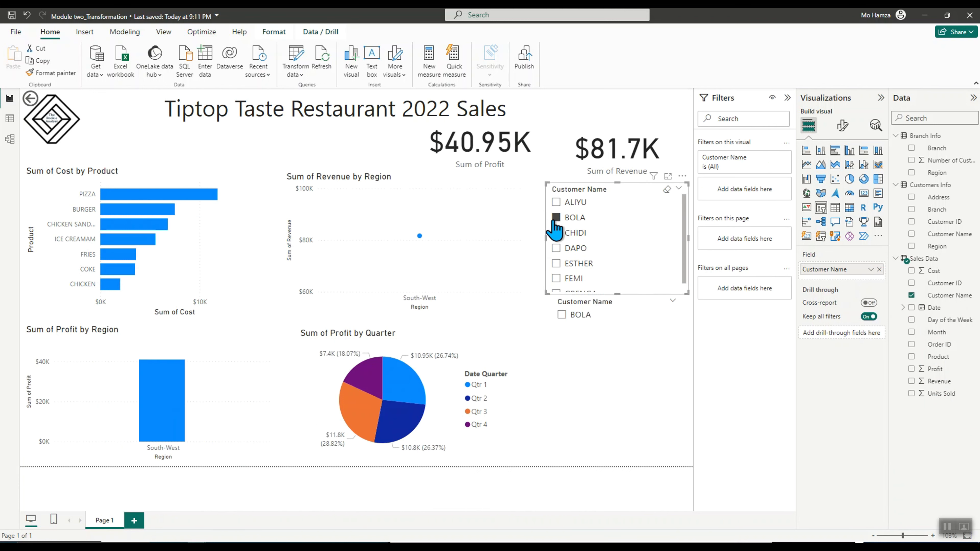
pyautogui.click(555, 202)
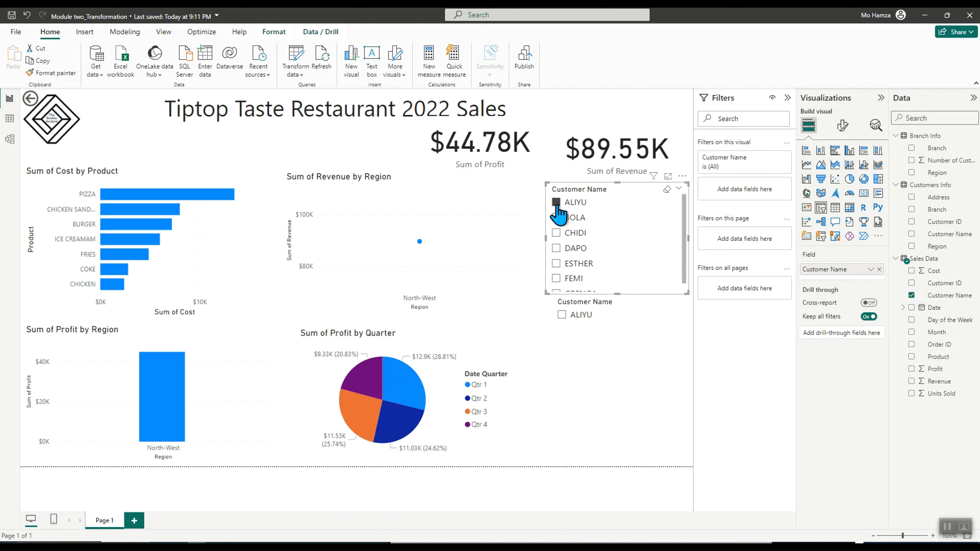
# Examine the cost-by-product bar values for the filtered customer
pyautogui.click(159, 185)
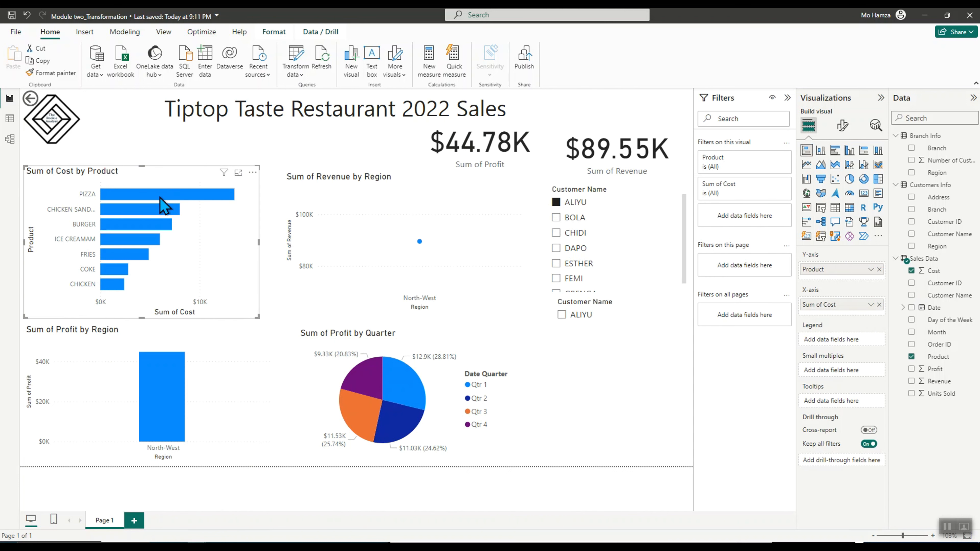
pyautogui.moveTo(160, 197)
pyautogui.moveTo(197, 201)
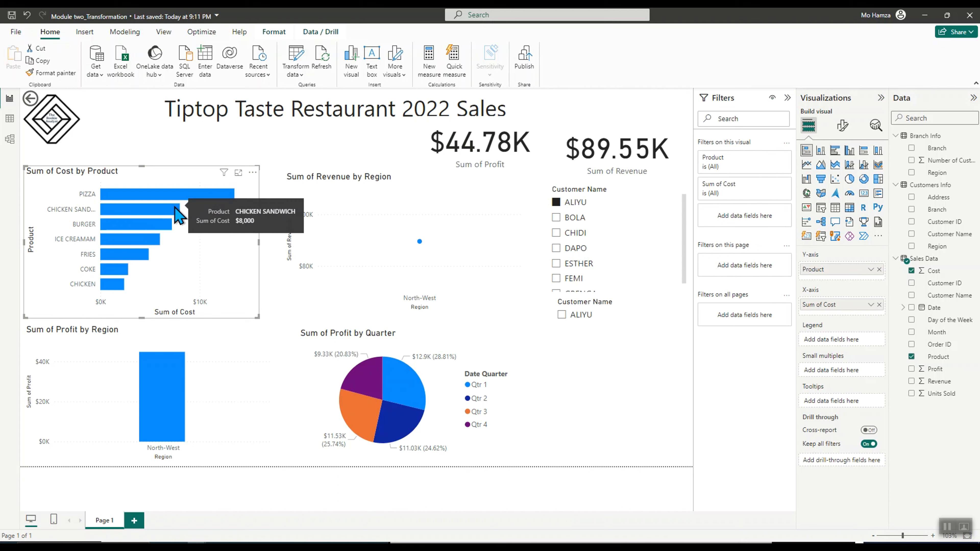
pyautogui.moveTo(168, 225)
pyautogui.moveTo(161, 243)
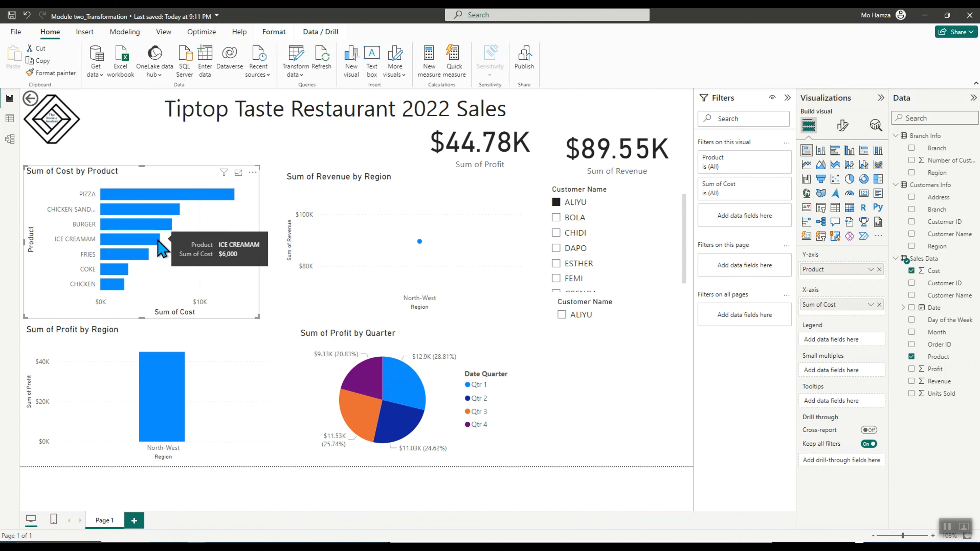
pyautogui.moveTo(407, 438)
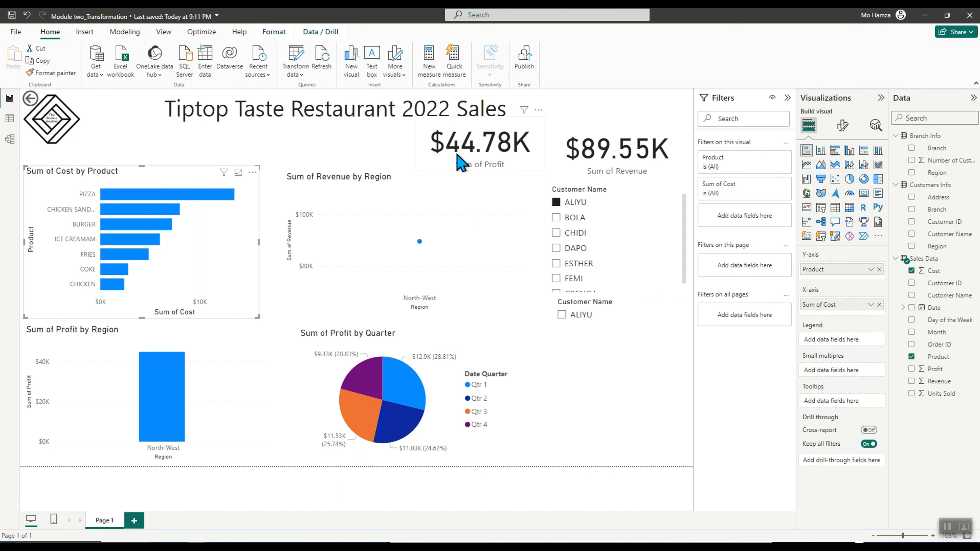
# Toggle customer selections such as ALIYU and DAPO in both slicers to check the filtering, then clear them
pyautogui.click(556, 203)
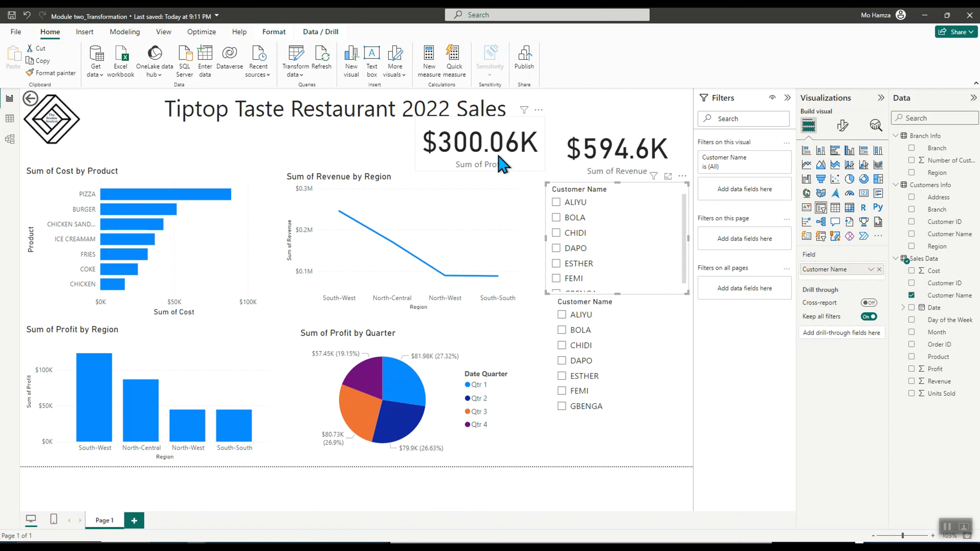
pyautogui.click(556, 203)
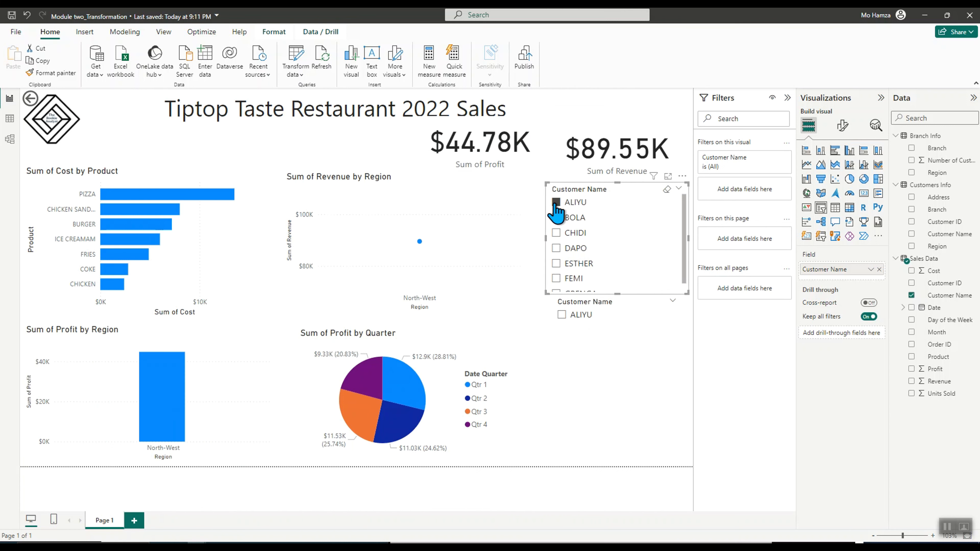
pyautogui.click(515, 150)
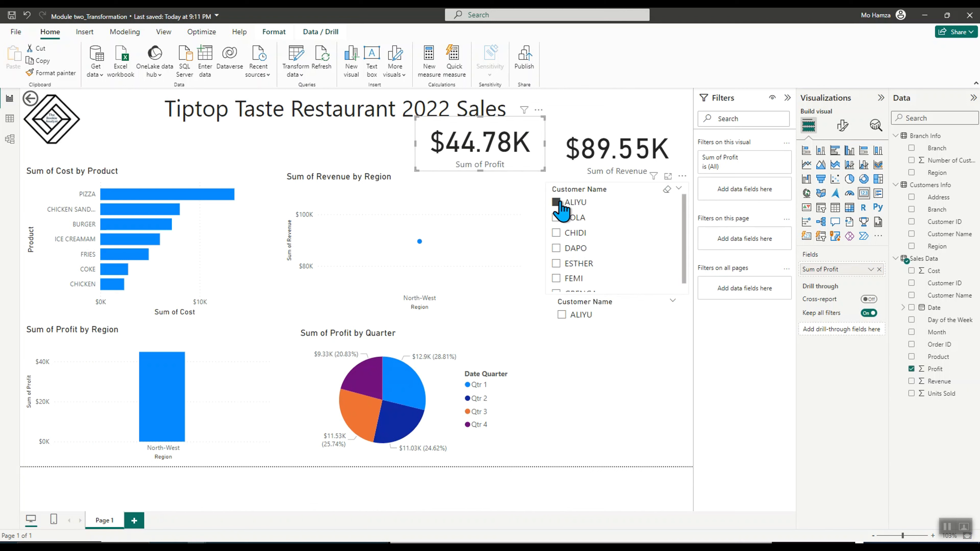
pyautogui.click(557, 202)
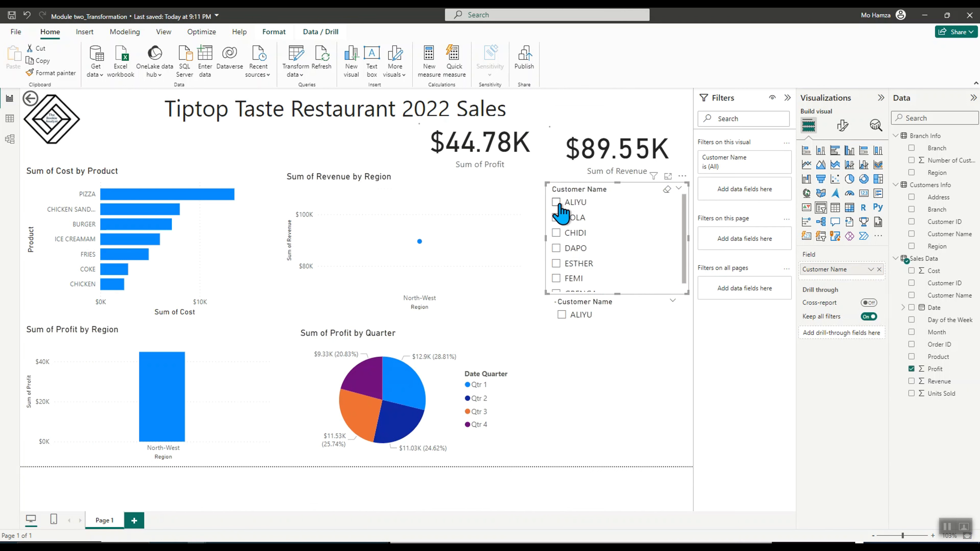
pyautogui.click(659, 360)
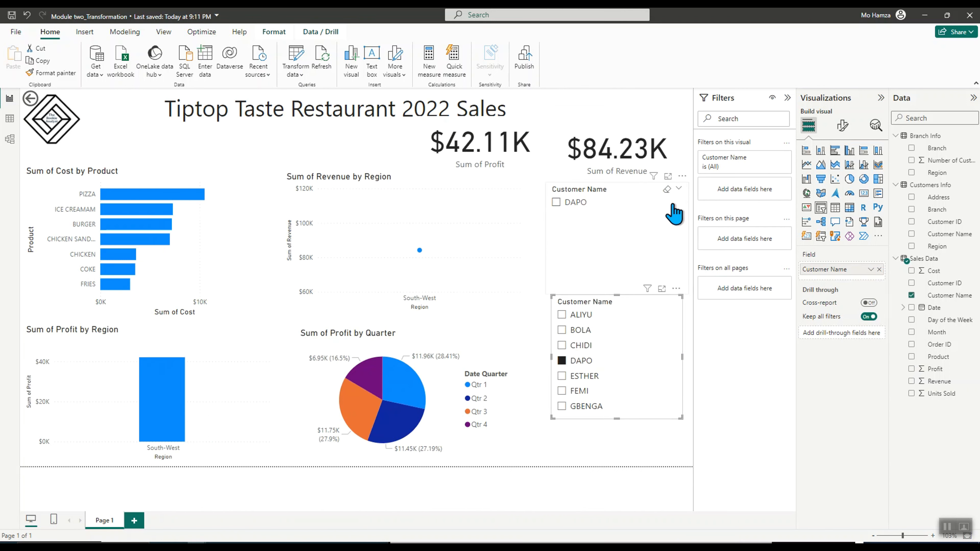
pyautogui.click(562, 361)
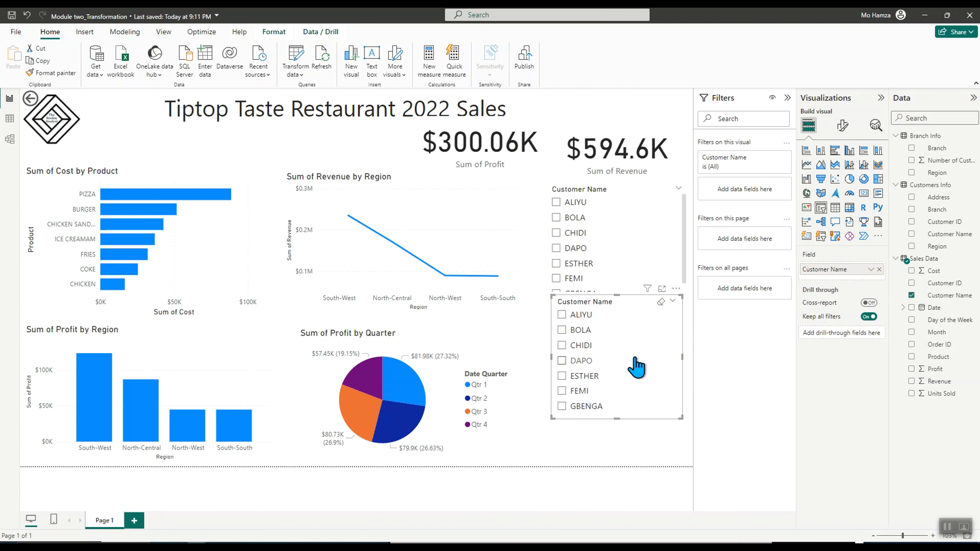
# Remove the lower Customer Name slicer from the report
pyautogui.click(675, 290)
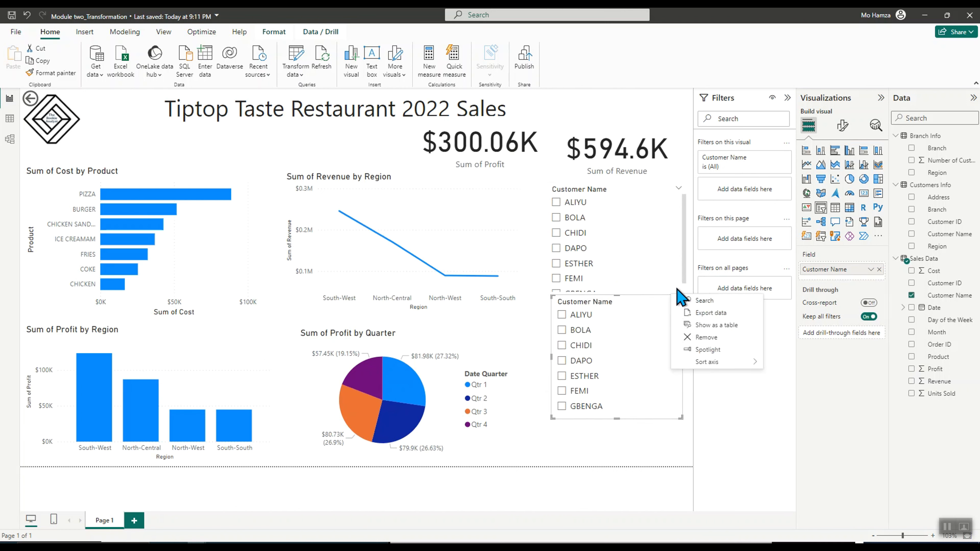
pyautogui.click(703, 339)
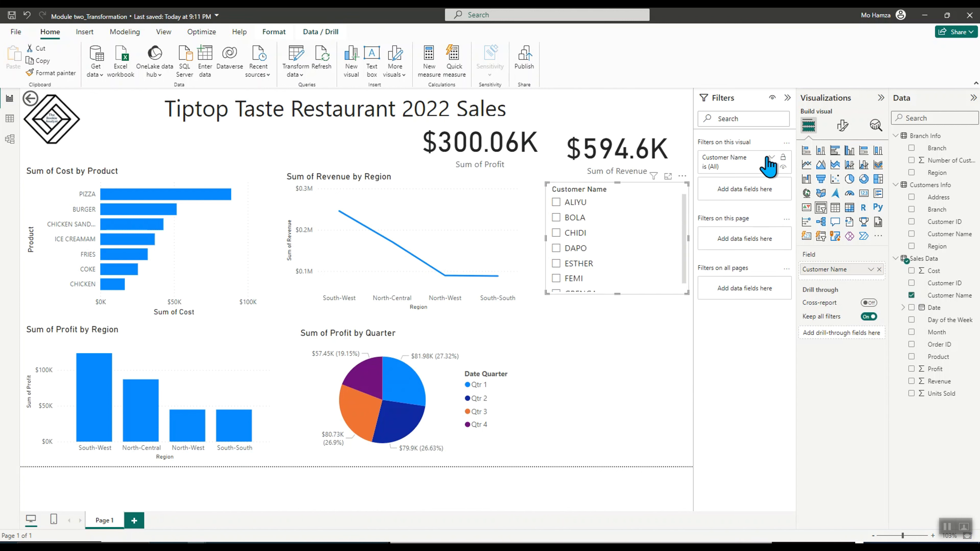
# Change the remaining slicer's style to Tile and resize it, extending its left edge
pyautogui.click(843, 126)
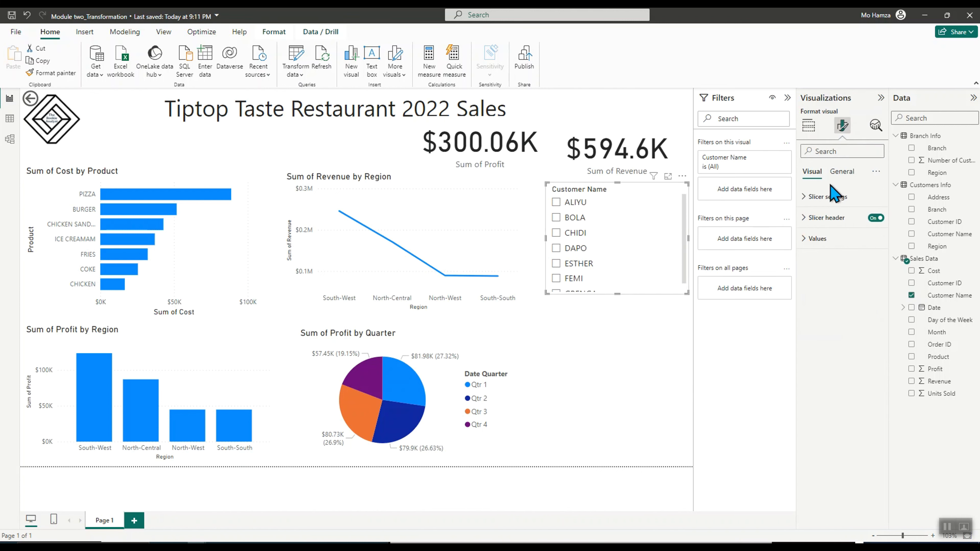
pyautogui.click(802, 198)
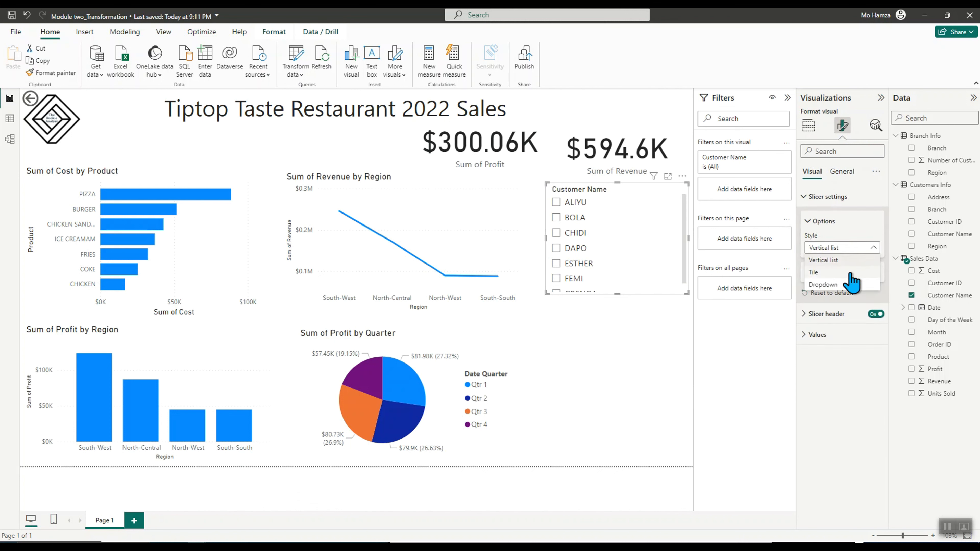
pyautogui.click(849, 274)
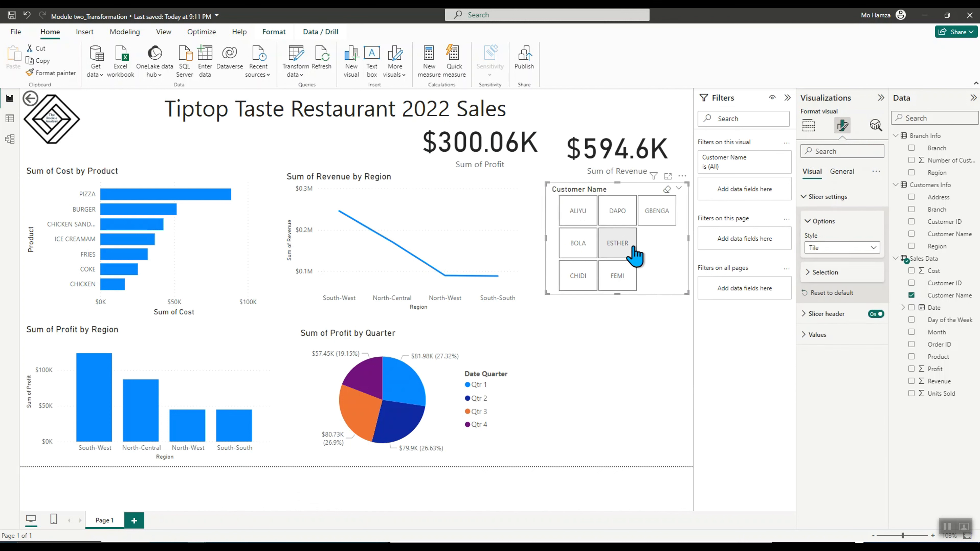
pyautogui.moveTo(686, 293); pyautogui.dragTo(679, 280)
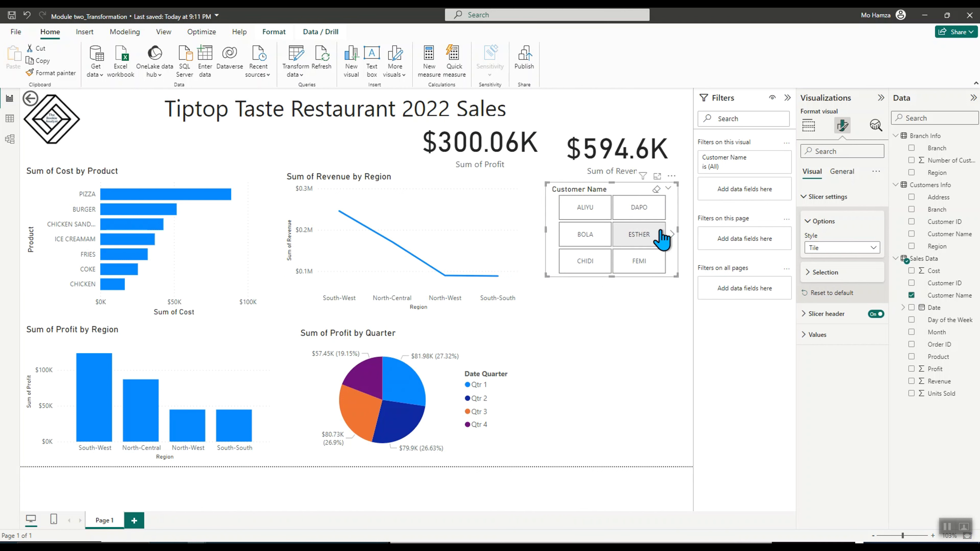
pyautogui.moveTo(546, 229); pyautogui.dragTo(534, 230)
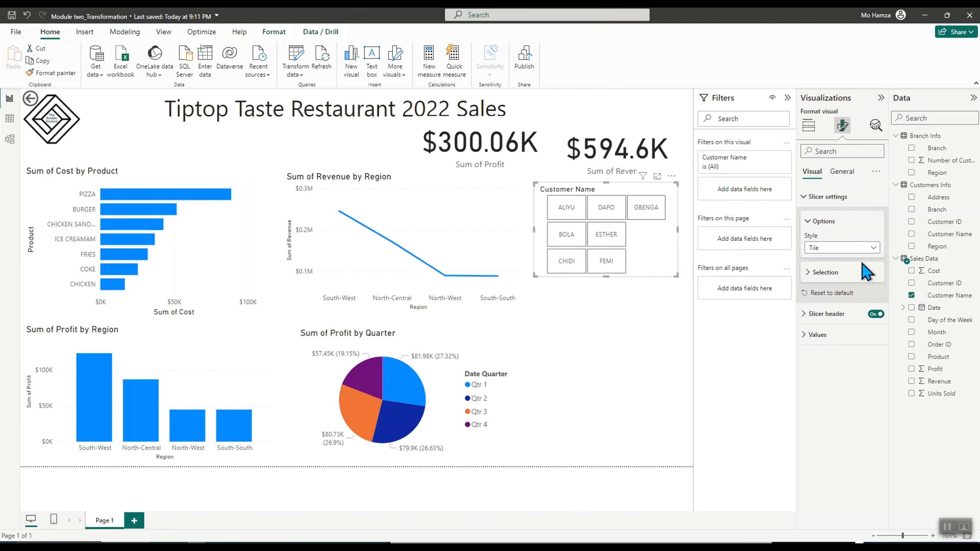
# Switch the slicer style to Dropdown and open its customer list
pyautogui.click(873, 248)
pyautogui.click(847, 287)
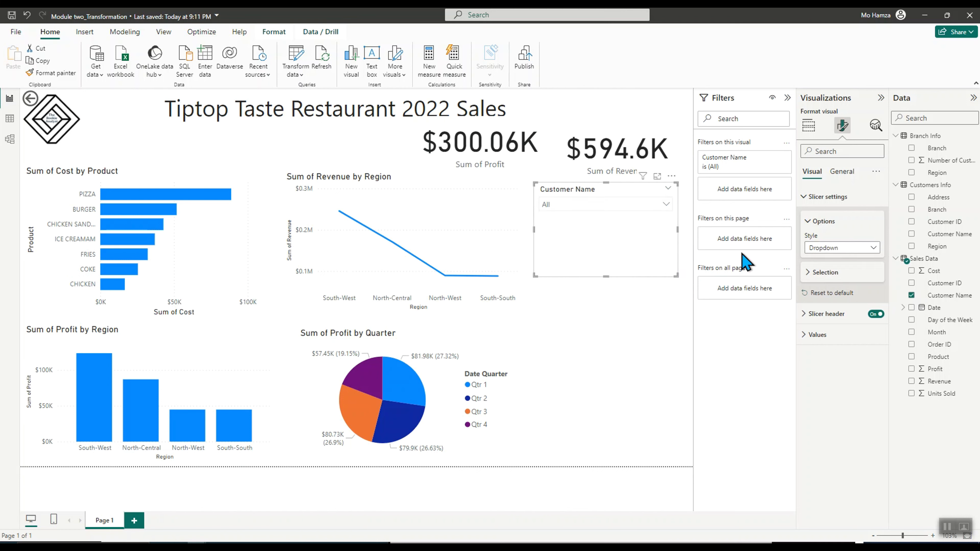
pyautogui.click(666, 204)
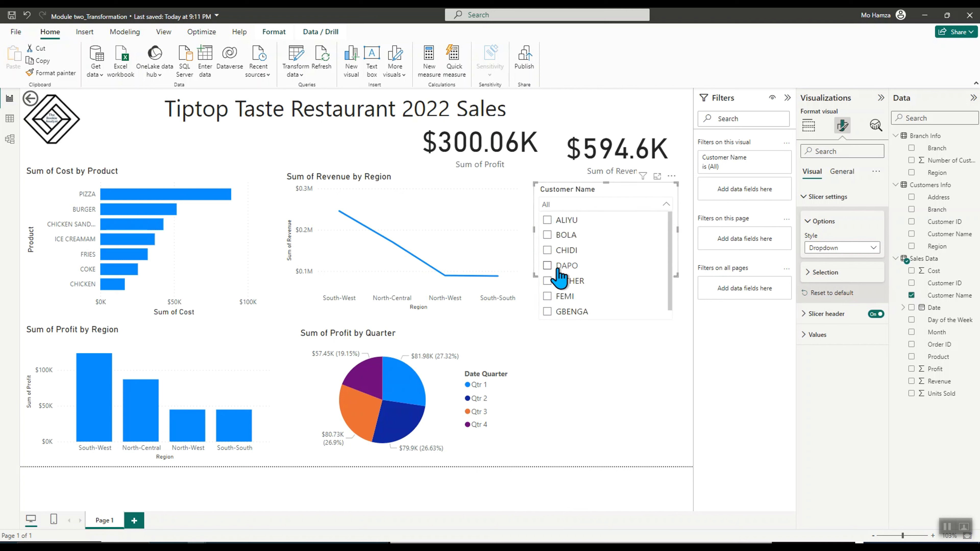
pyautogui.click(603, 411)
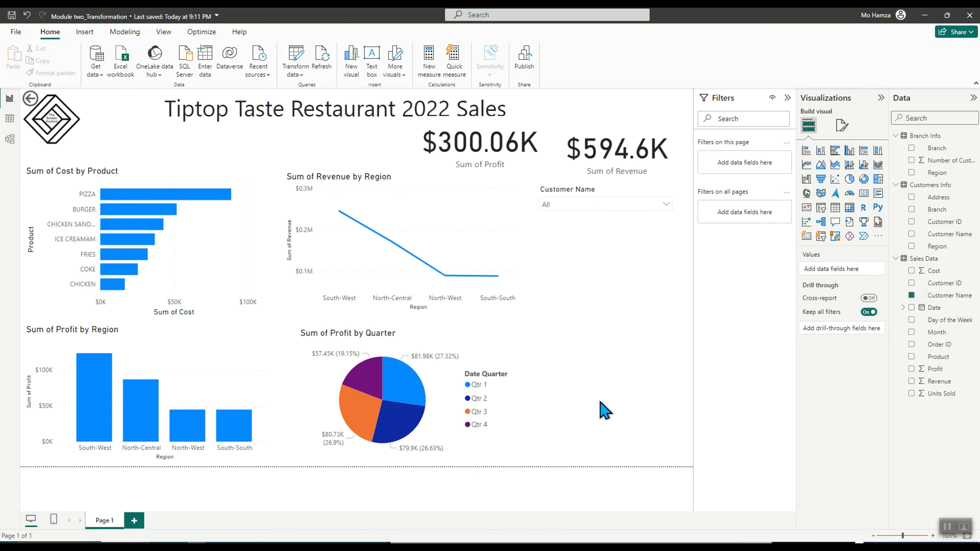
# Set the customer slicer style back to Tile and expand its Selection options
pyautogui.click(607, 187)
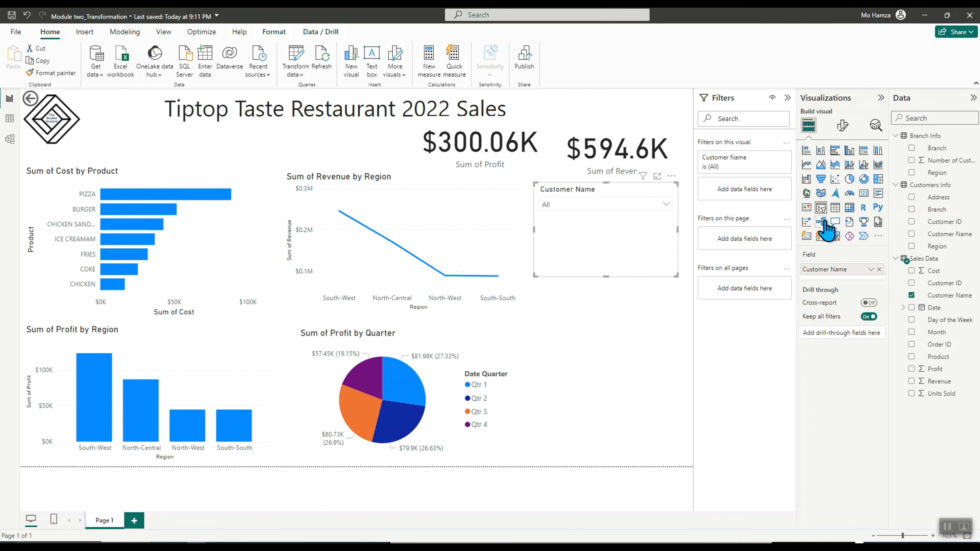
pyautogui.click(842, 125)
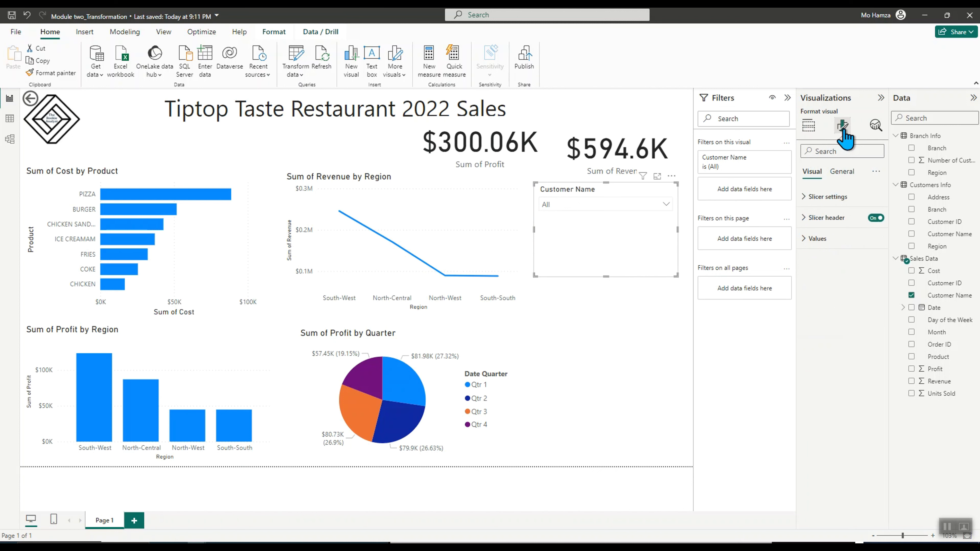
pyautogui.click(811, 198)
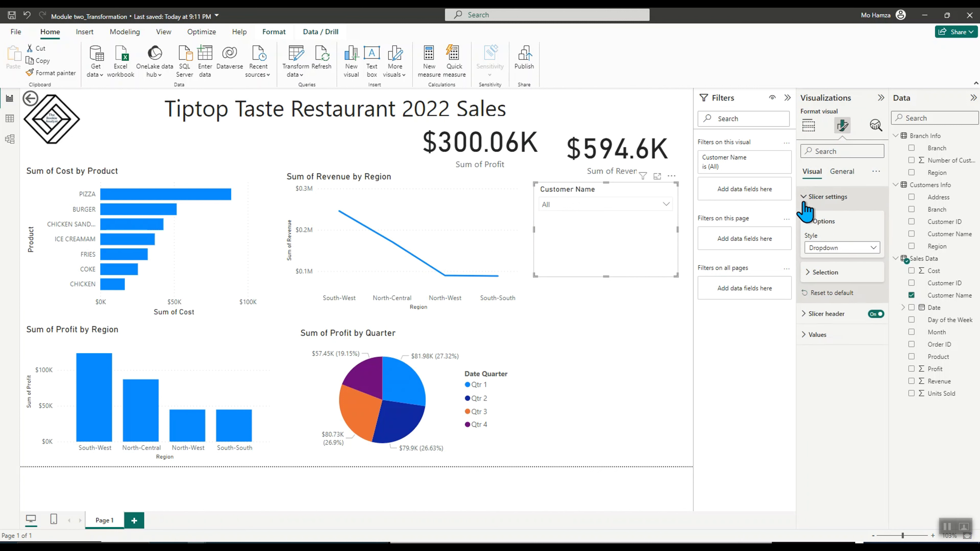
pyautogui.click(835, 248)
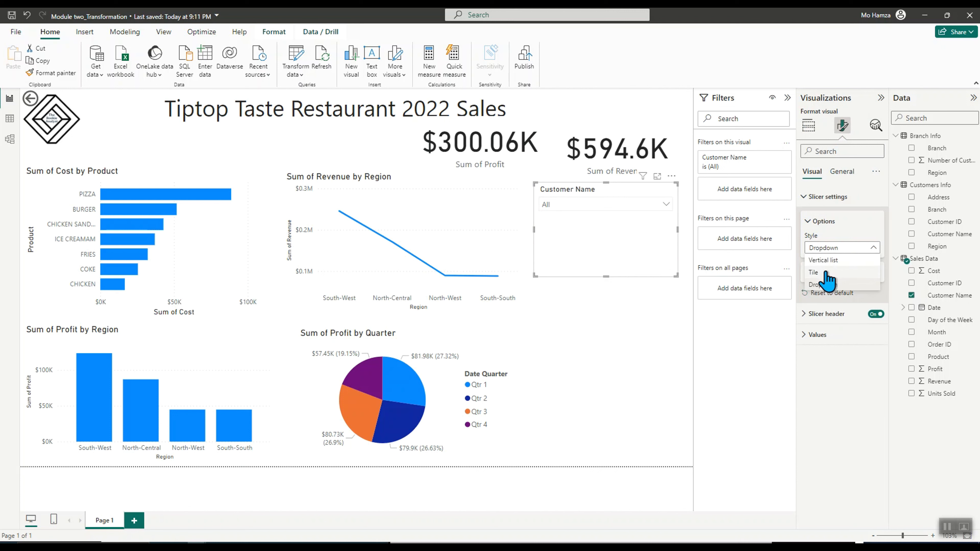
pyautogui.click(814, 272)
pyautogui.click(806, 273)
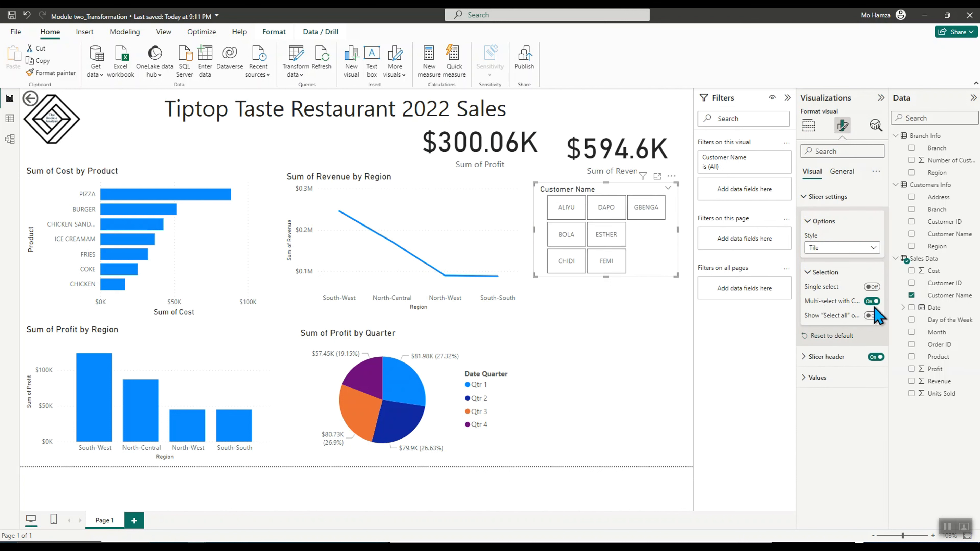
# Filter the report by selecting the ALIYU and FEMI customer tiles
pyautogui.click(628, 382)
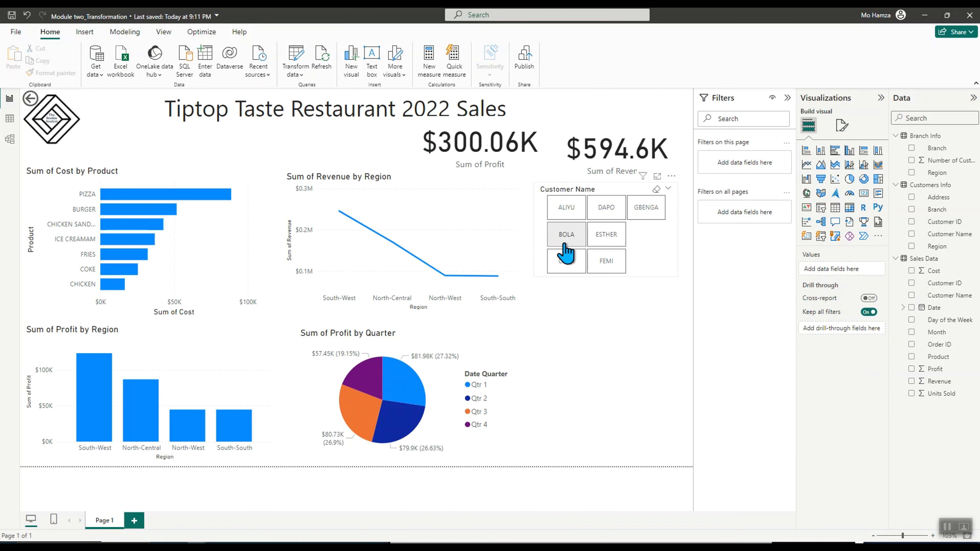
pyautogui.click(567, 210)
pyautogui.click(607, 266)
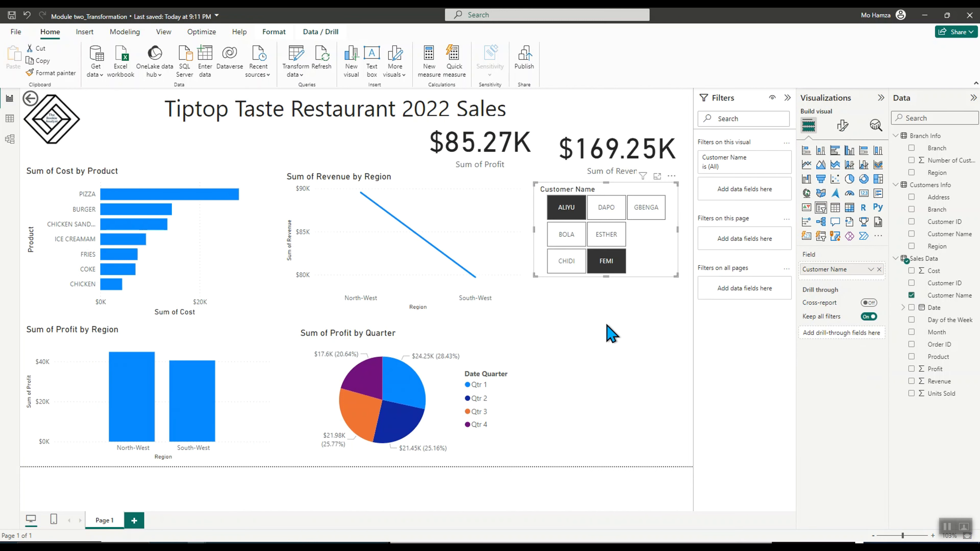
# Clear the customer slicer selections so the report shows all customers
pyautogui.click(607, 265)
pyautogui.click(571, 216)
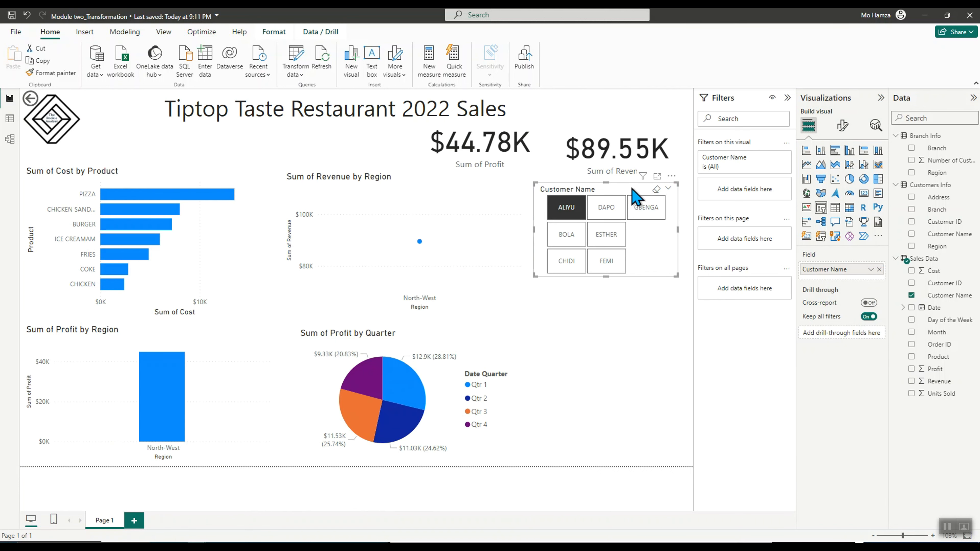
pyautogui.moveTo(638, 195)
pyautogui.mouseDown()
pyautogui.moveTo(630, 249)
pyautogui.moveTo(635, 196)
pyautogui.mouseUp()
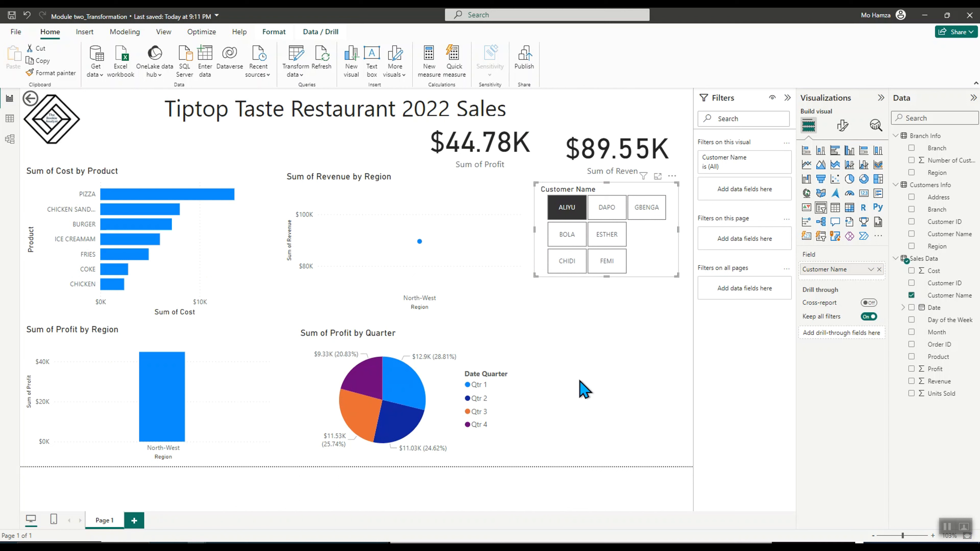
pyautogui.click(573, 213)
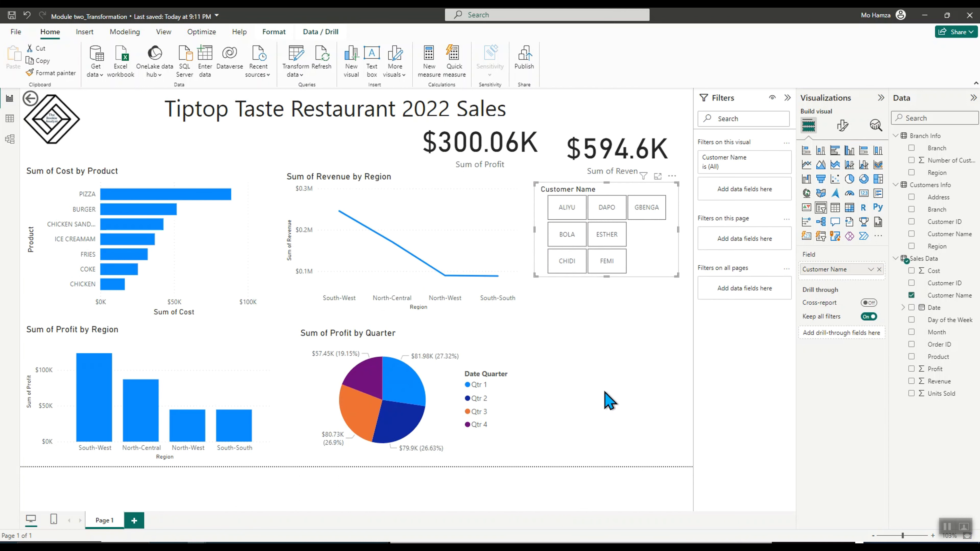
# Nudge the Sum of Cost by Product chart up slightly and turn off its vertical gridlines
pyautogui.moveTo(150, 172); pyautogui.dragTo(150, 165)
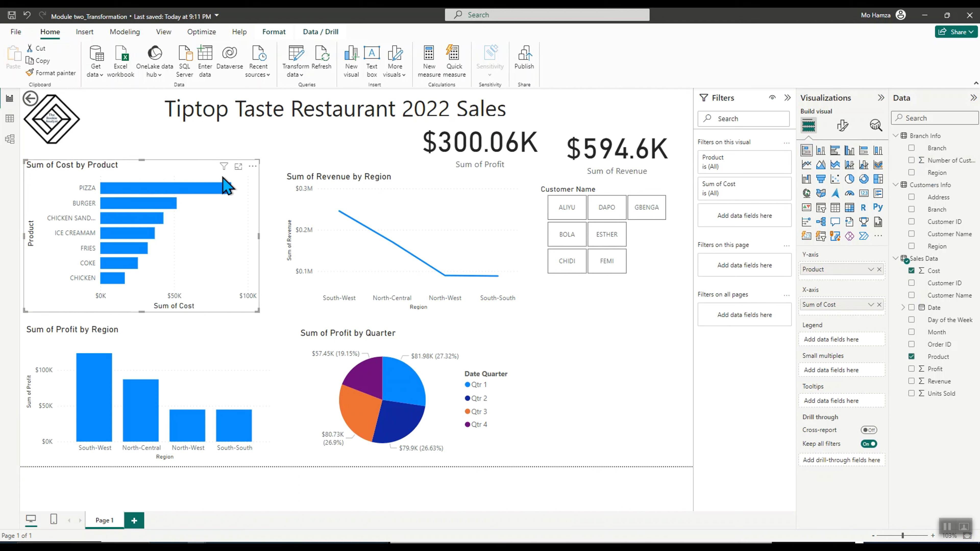
pyautogui.click(843, 134)
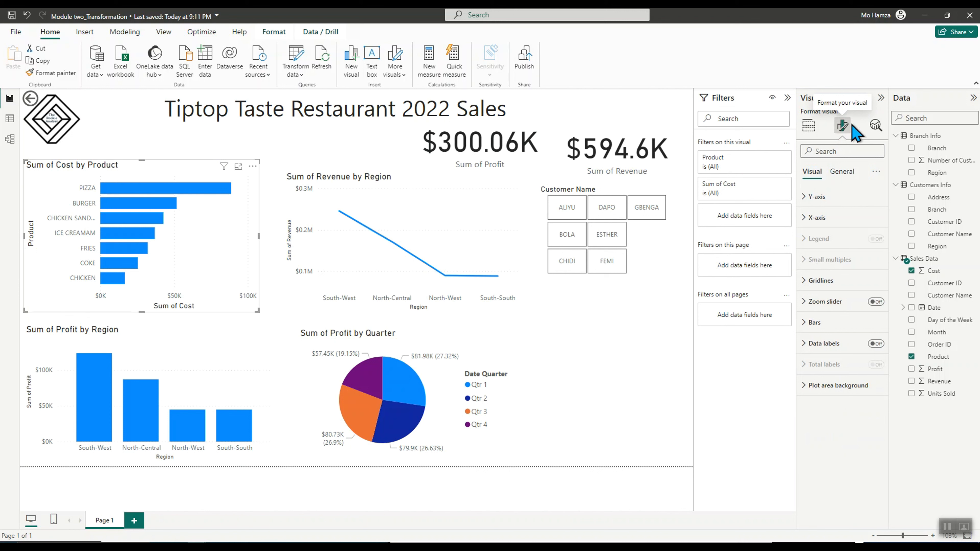
pyautogui.click(813, 280)
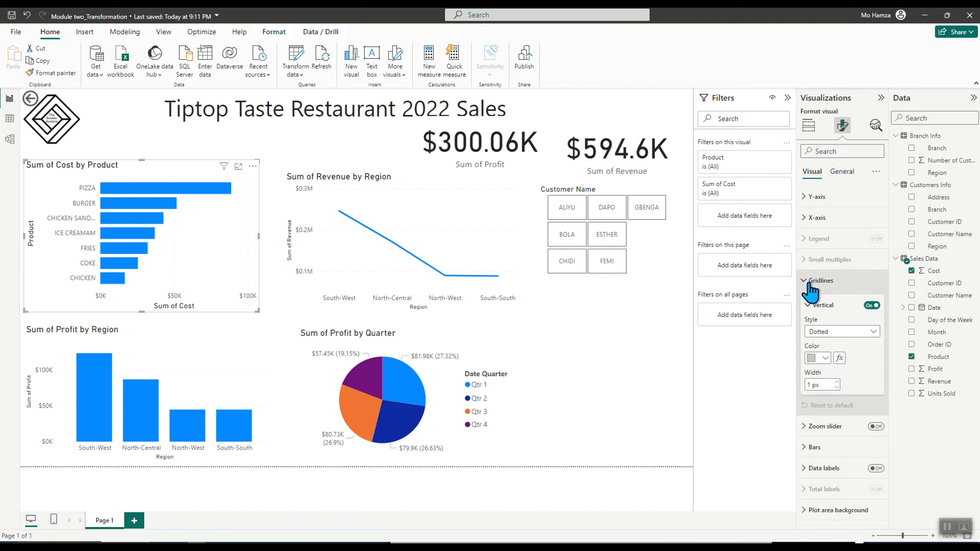
pyautogui.click(818, 357)
pyautogui.click(878, 359)
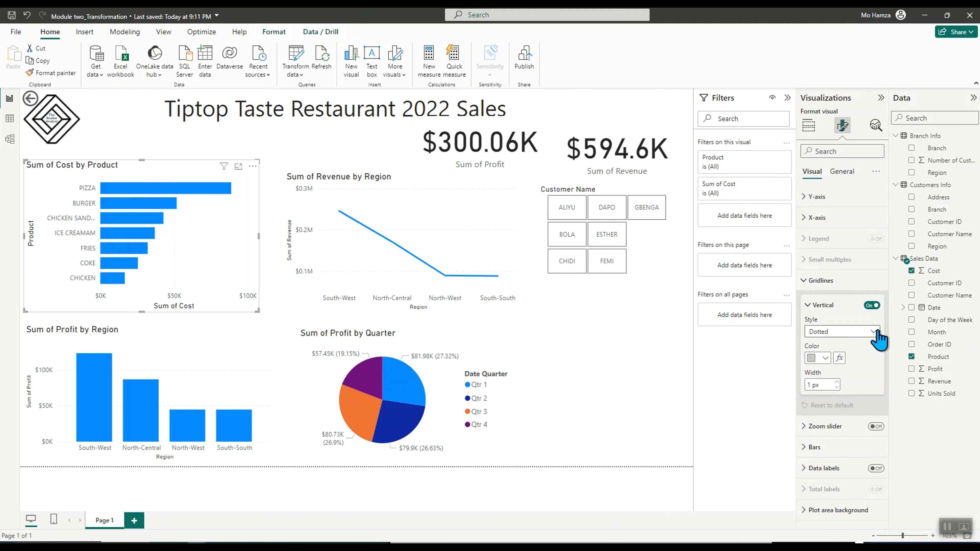
pyautogui.click(873, 306)
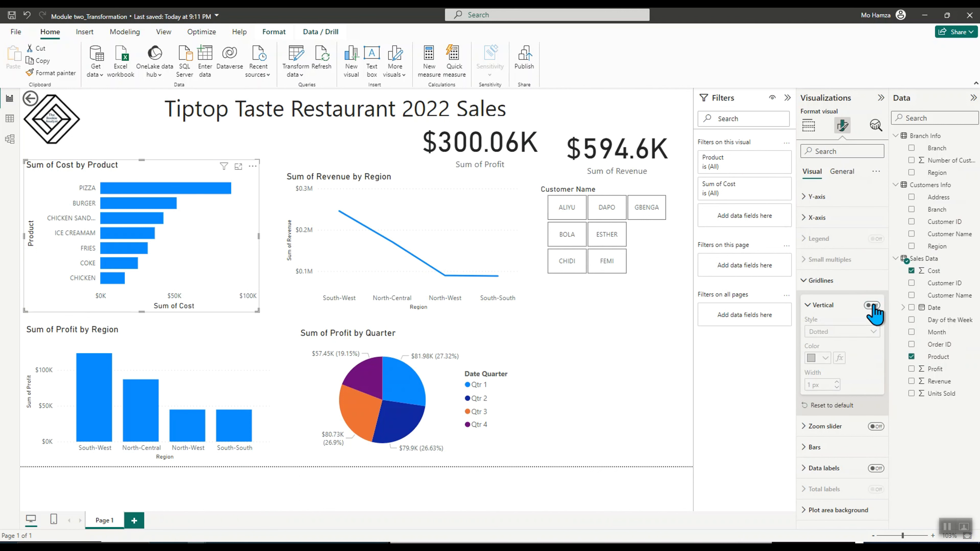
pyautogui.click(871, 307)
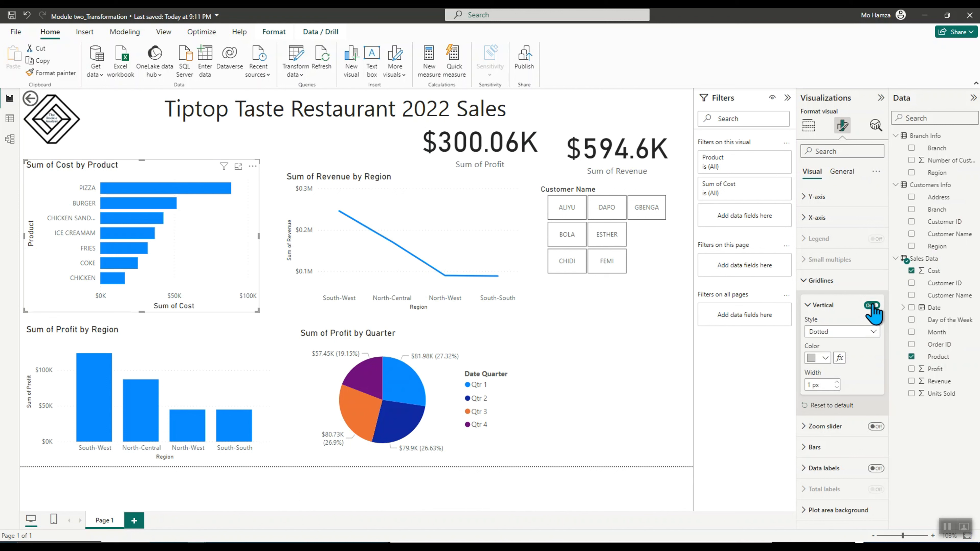
pyautogui.click(872, 305)
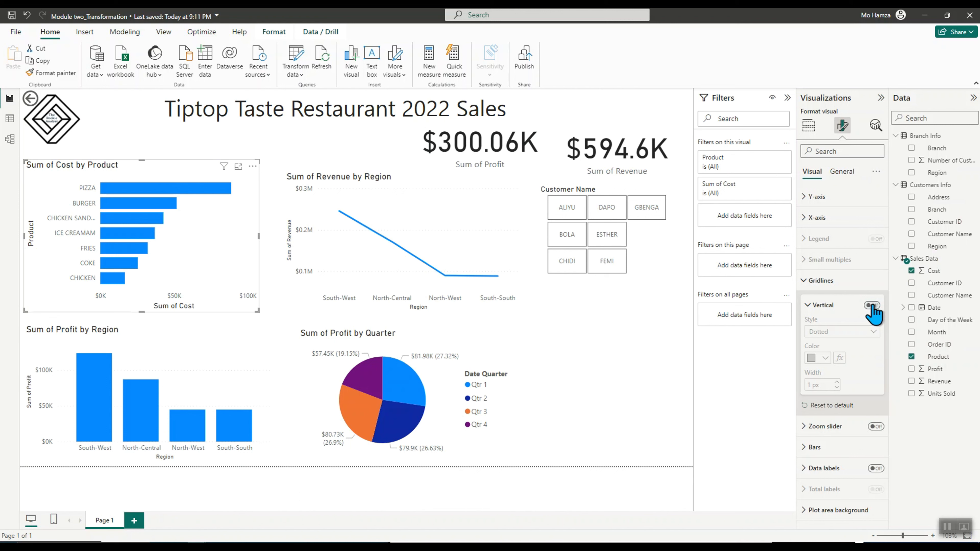
# Turn on data labels for the cost chart and set their position to Outside end
pyautogui.click(810, 468)
pyautogui.scroll(-3, 830, 488)
pyautogui.click(874, 367)
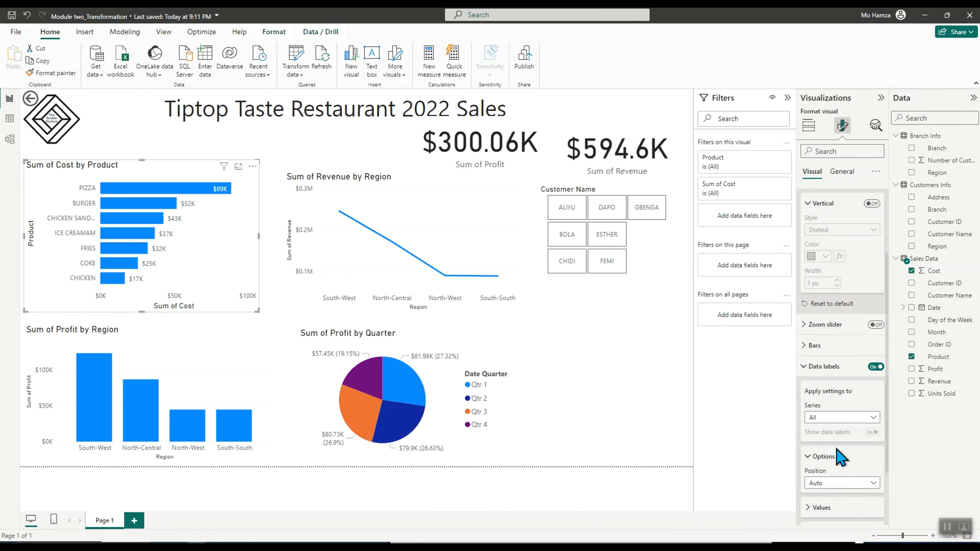
pyautogui.scroll(-2, 839, 444)
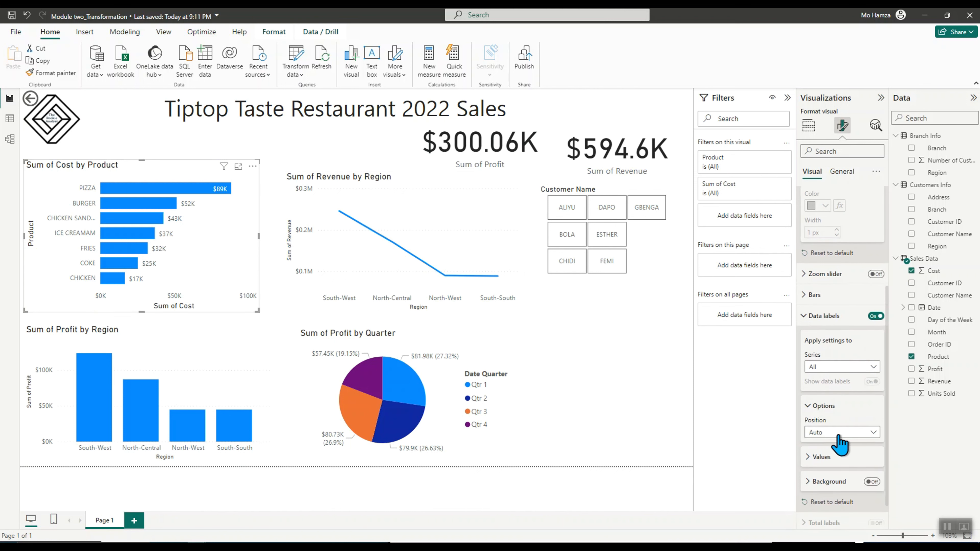
pyautogui.click(872, 433)
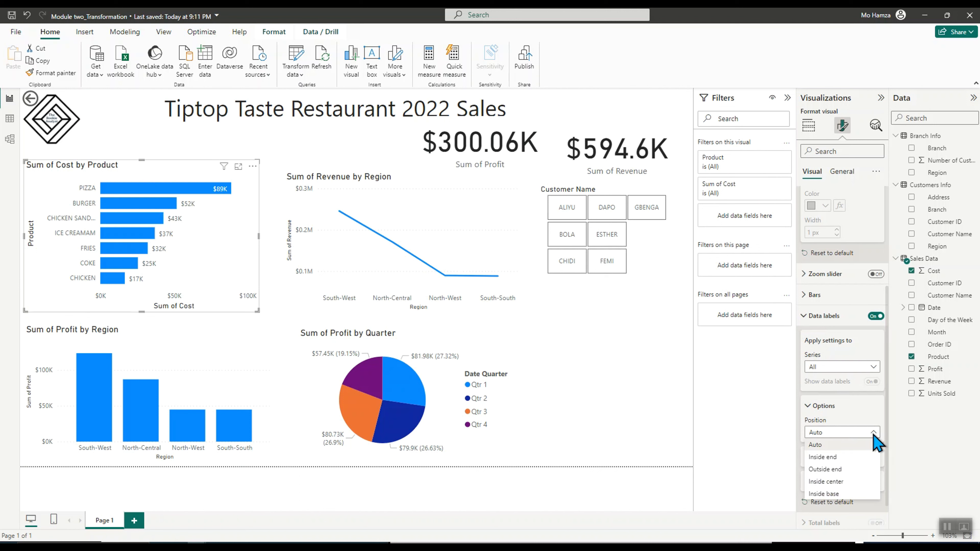
pyautogui.click(846, 468)
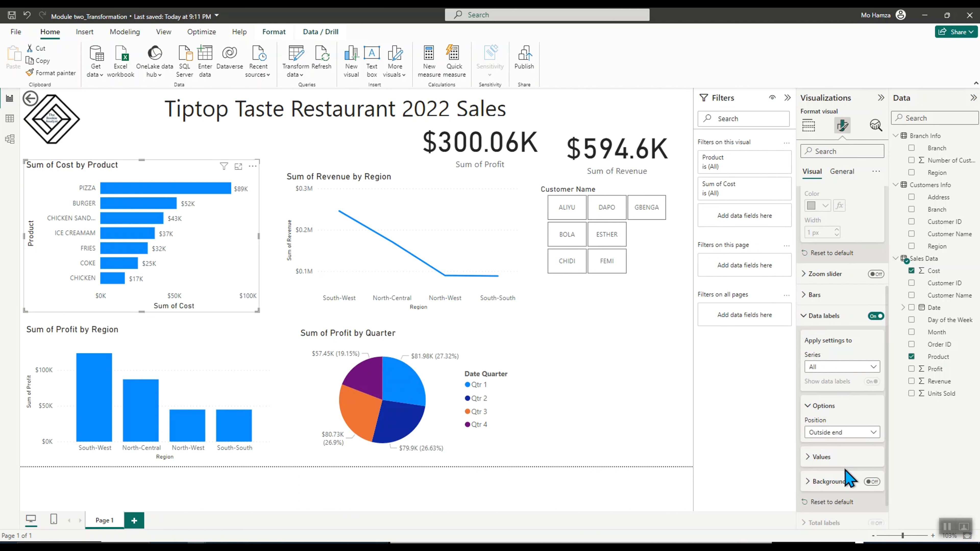
# Try the Inside base, Outside end, Auto and Inside end data label positions
pyautogui.click(860, 433)
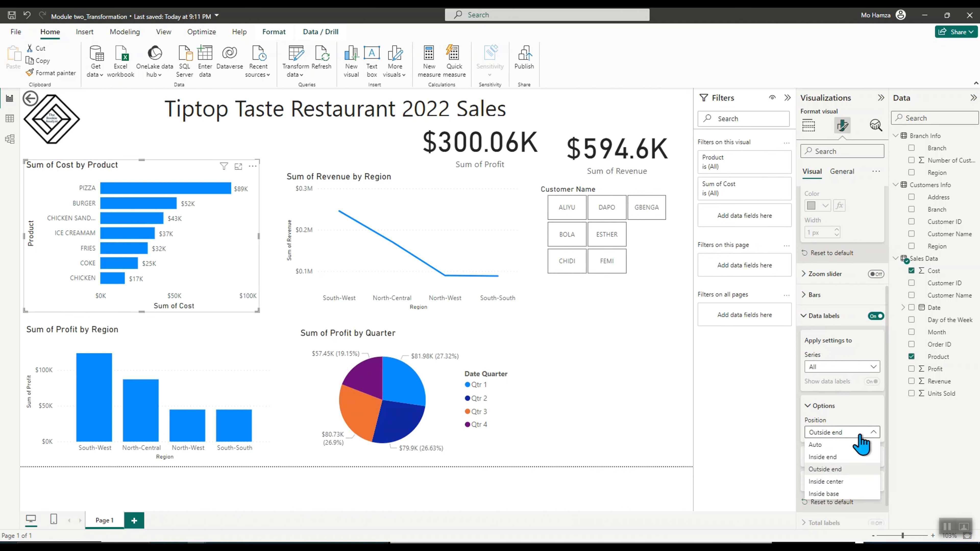
pyautogui.click(835, 495)
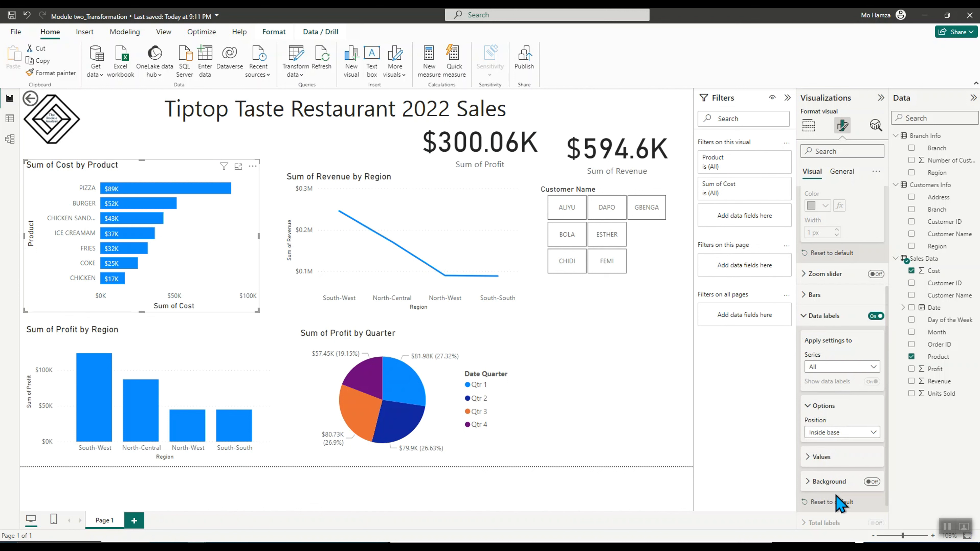
pyautogui.click(833, 434)
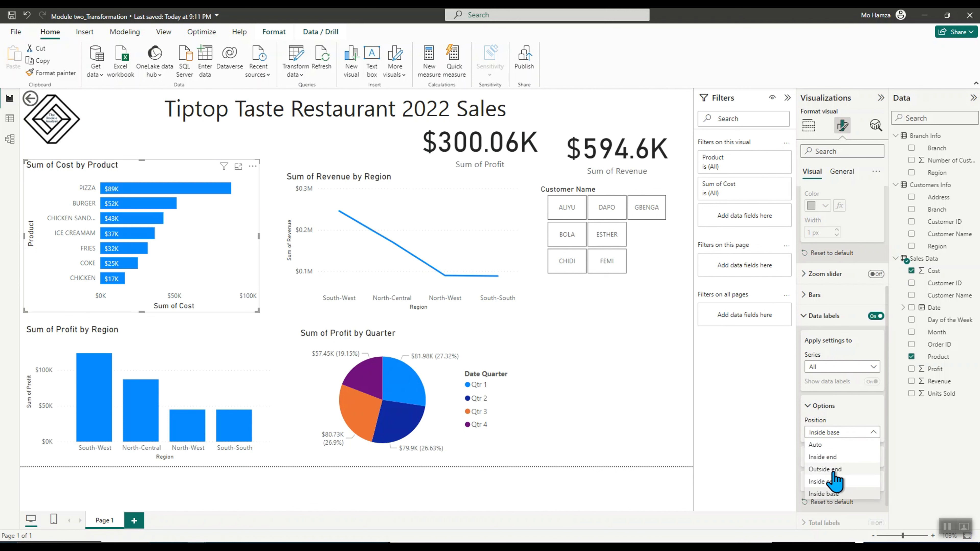
pyautogui.click(833, 472)
pyautogui.click(833, 432)
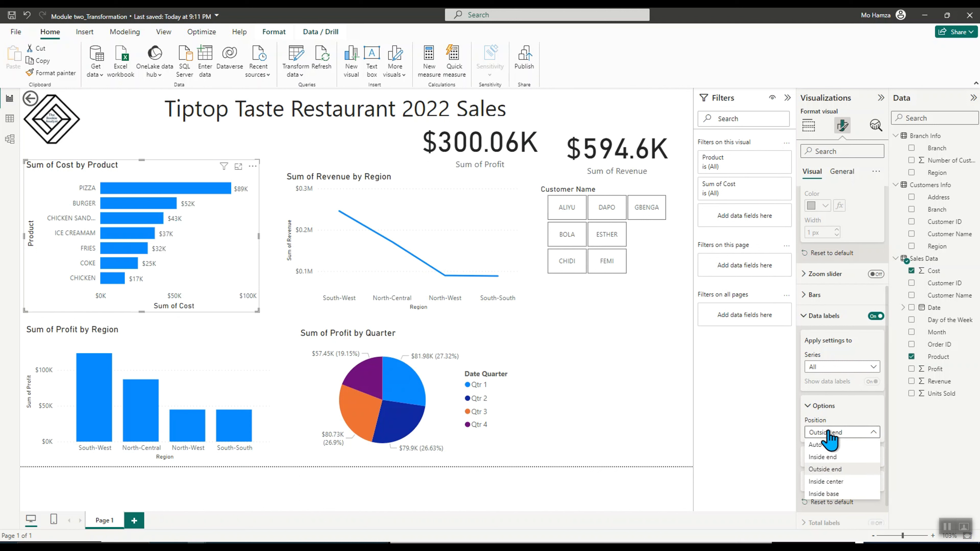
pyautogui.click(829, 448)
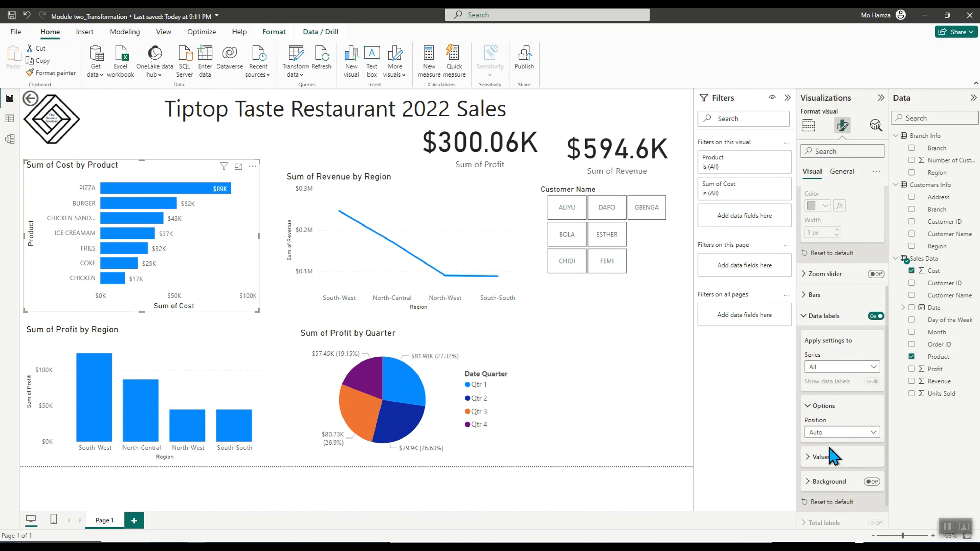
pyautogui.click(835, 433)
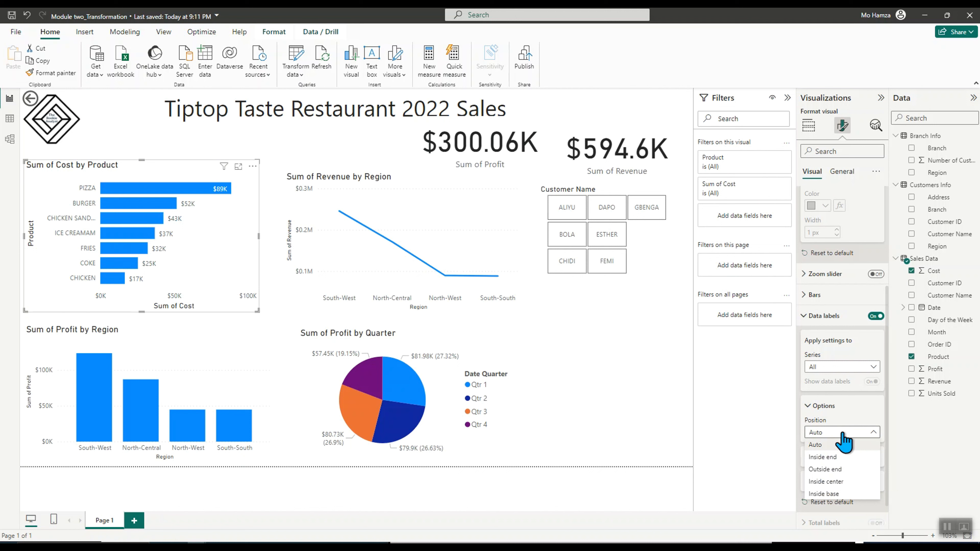
pyautogui.click(837, 458)
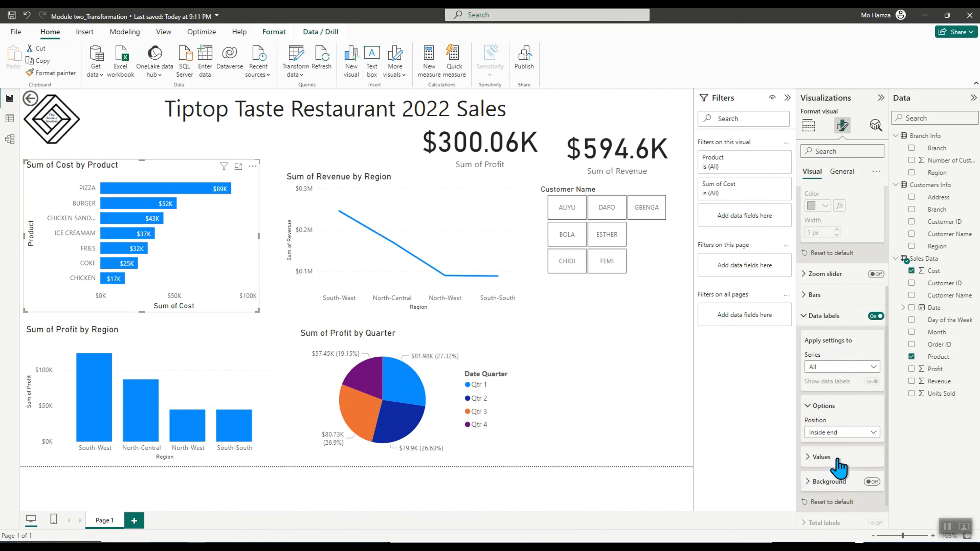
# Set the cost chart's data label position to Inside center
pyautogui.click(833, 432)
pyautogui.click(838, 469)
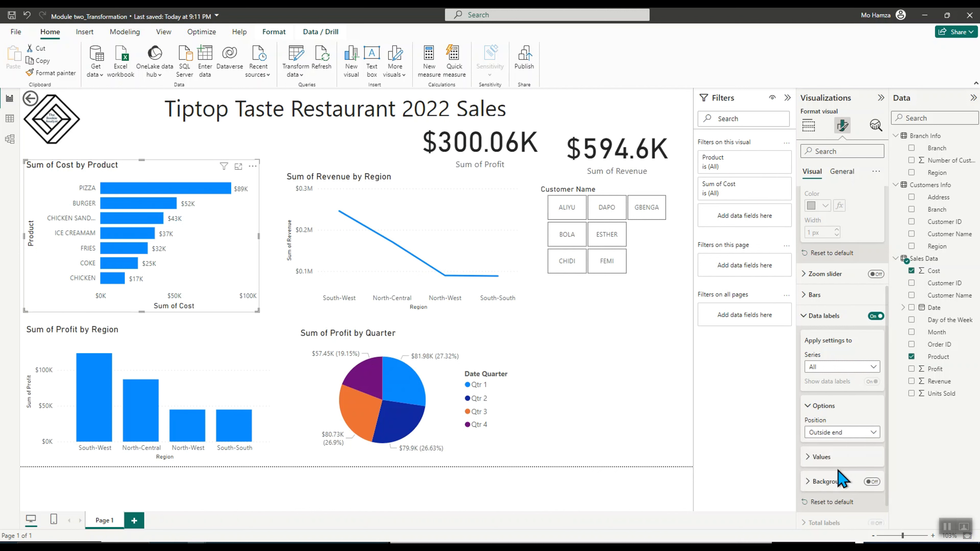
pyautogui.click(839, 433)
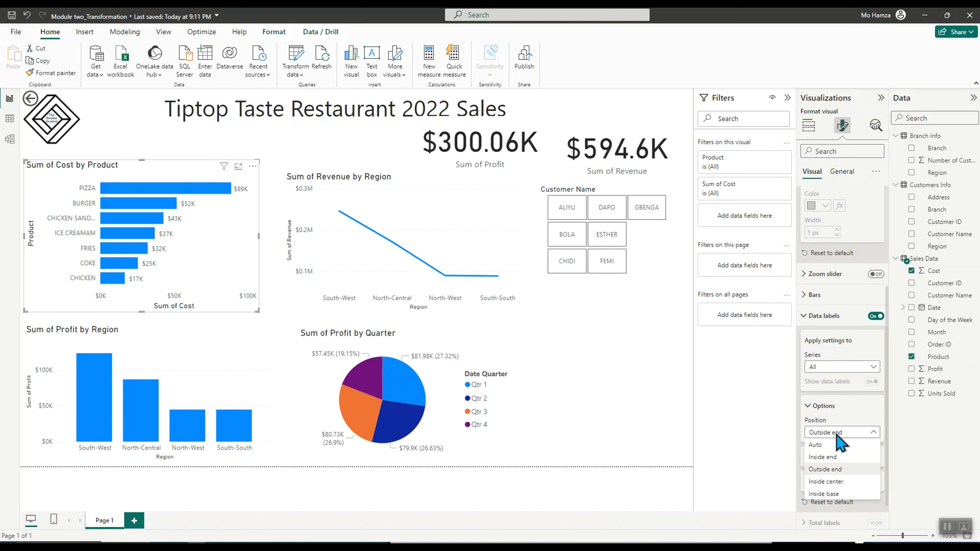
pyautogui.click(834, 445)
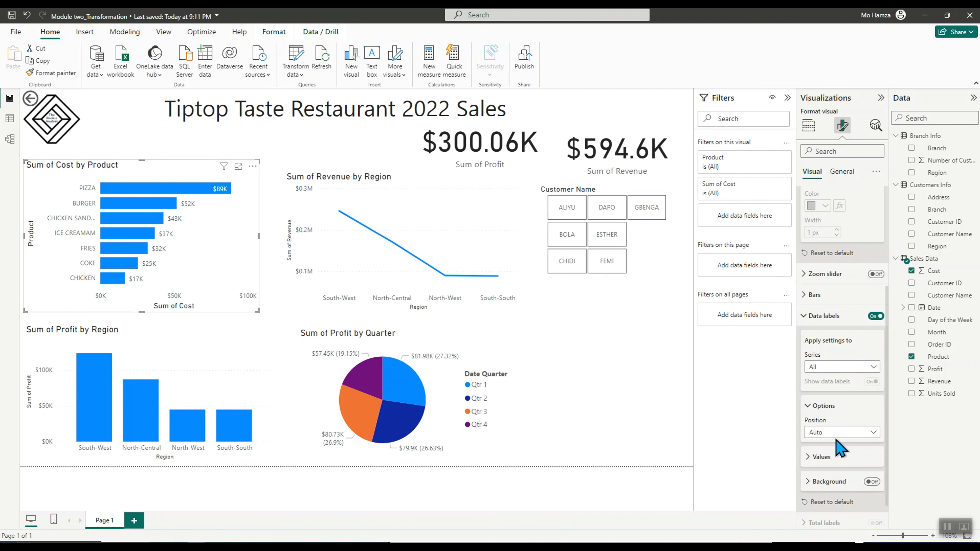
pyautogui.click(836, 432)
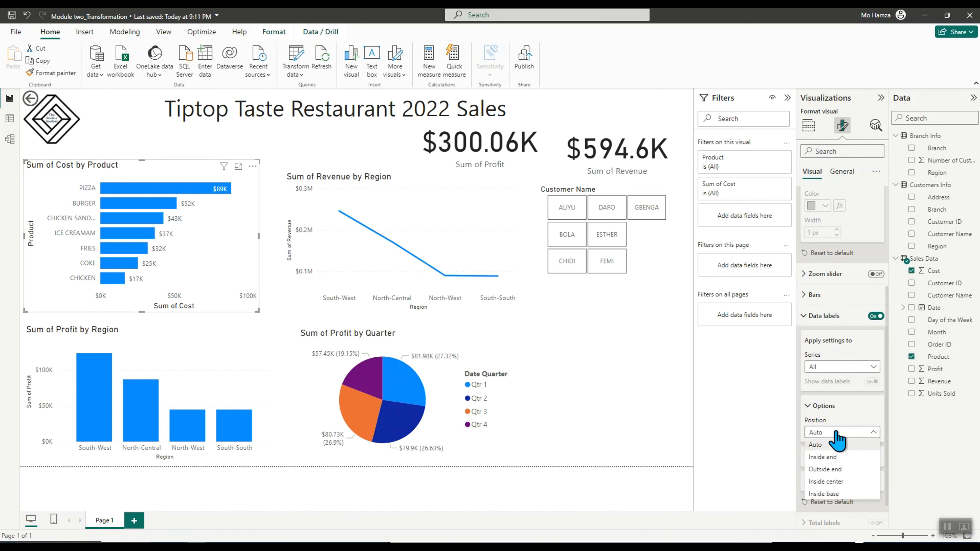
pyautogui.click(837, 483)
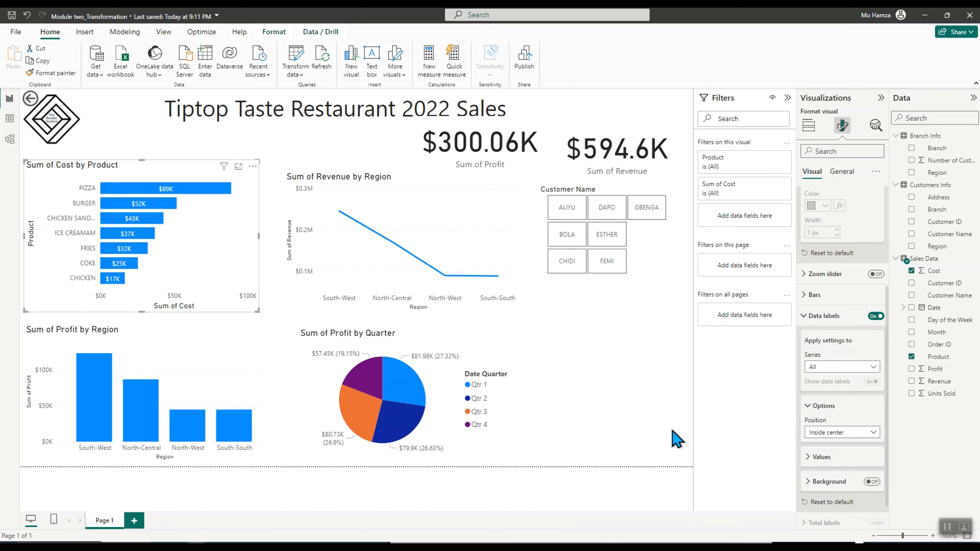
# Expand the data label Values settings and set the label colour to white
pyautogui.scroll(-1, 848, 469)
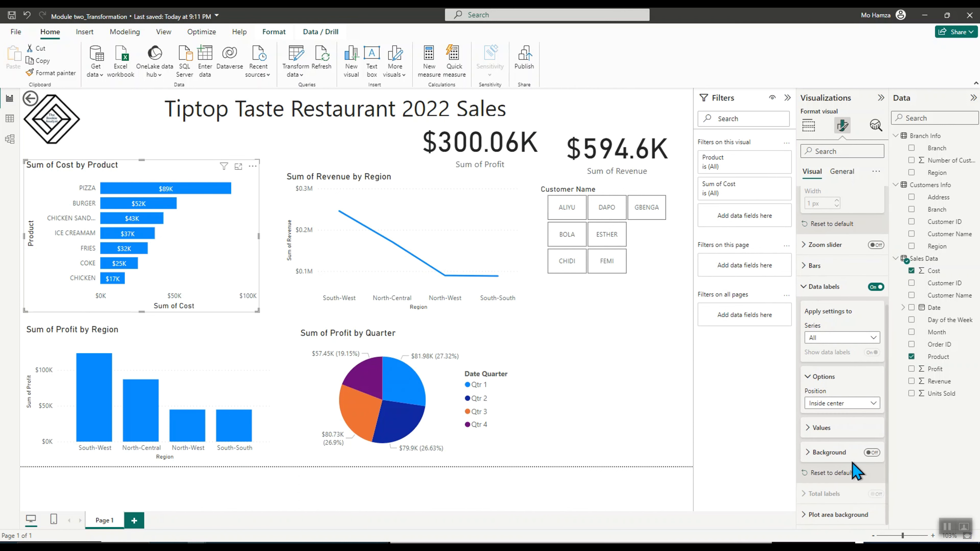
pyautogui.click(814, 429)
pyautogui.scroll(-5, 839, 462)
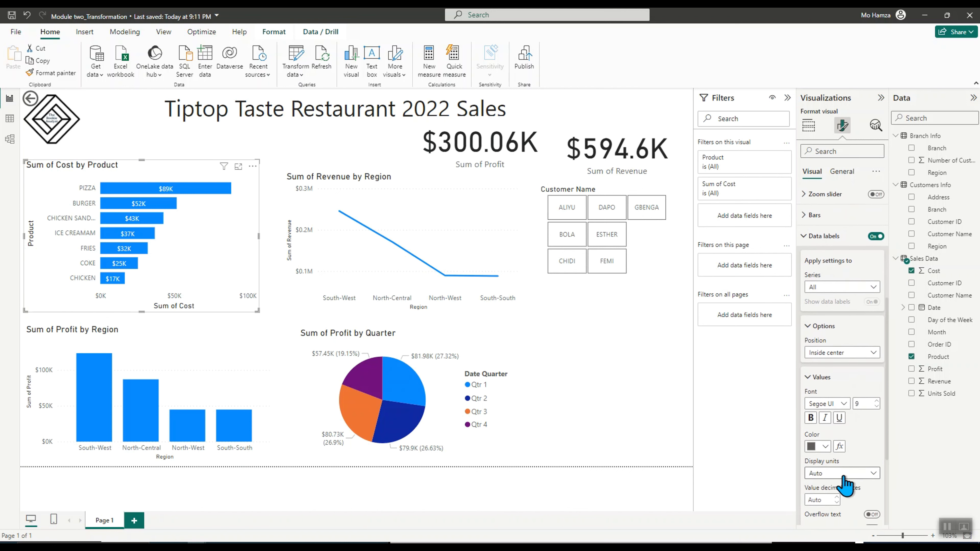
pyautogui.click(824, 344)
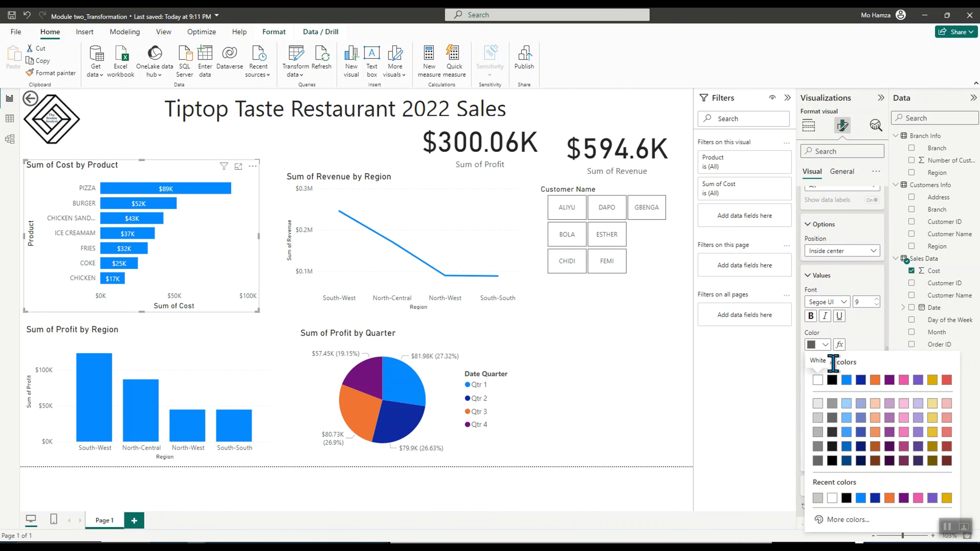
pyautogui.click(889, 381)
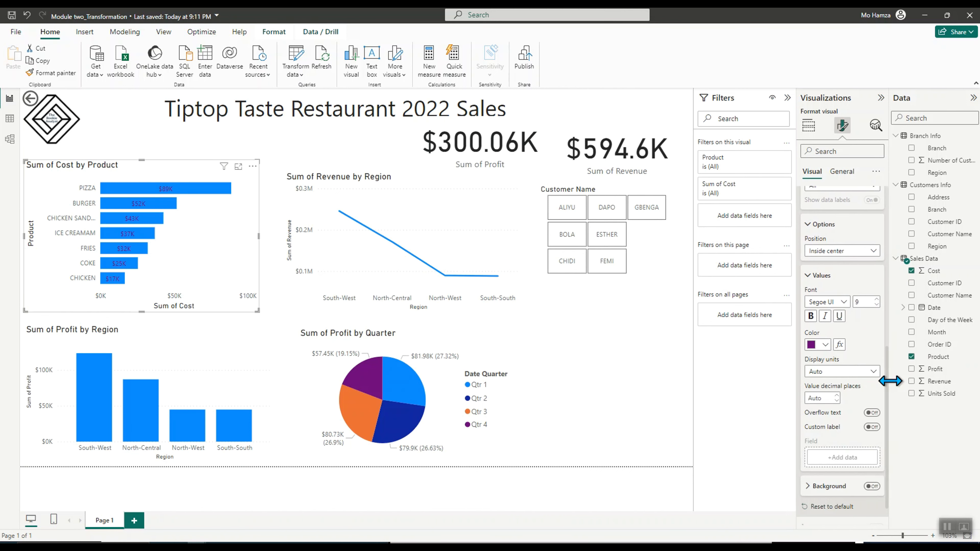
pyautogui.click(824, 344)
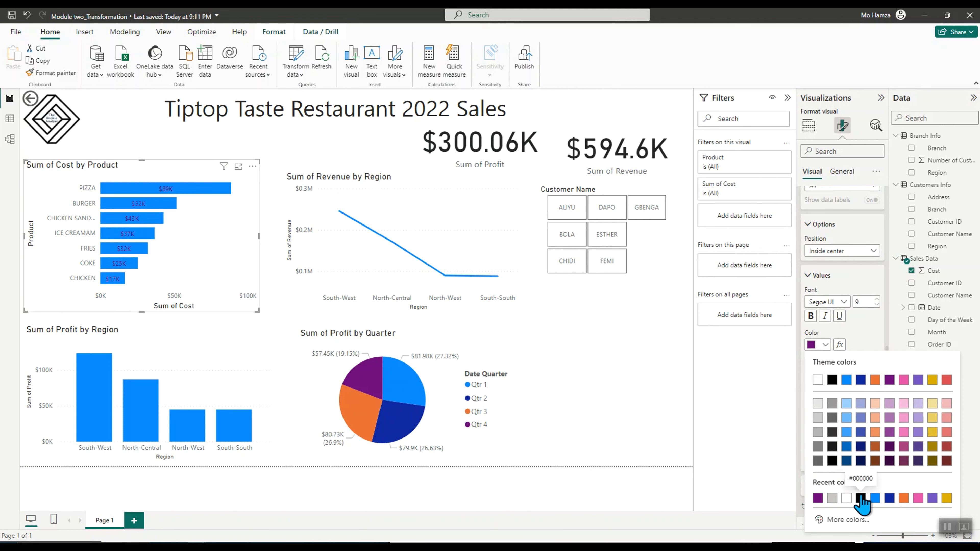
pyautogui.click(860, 498)
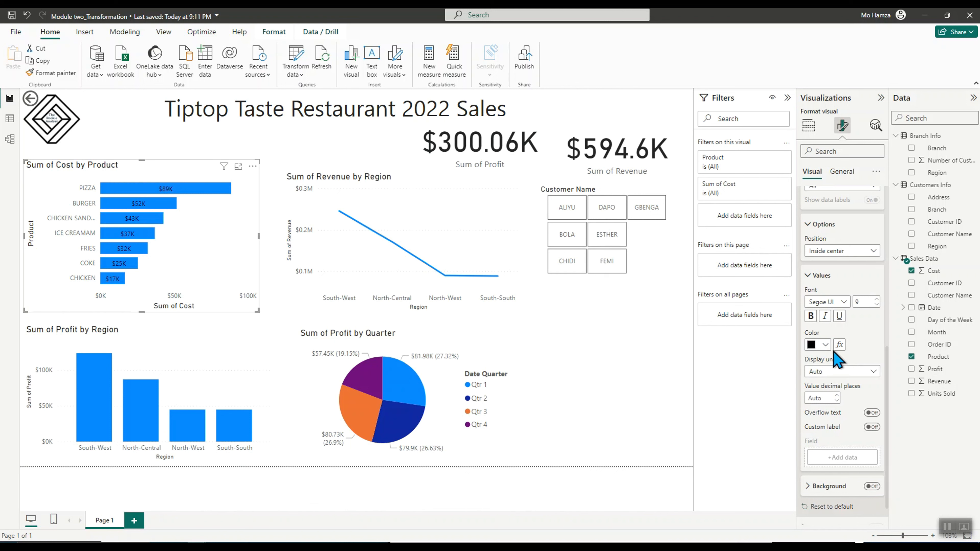
pyautogui.click(825, 344)
pyautogui.click(818, 383)
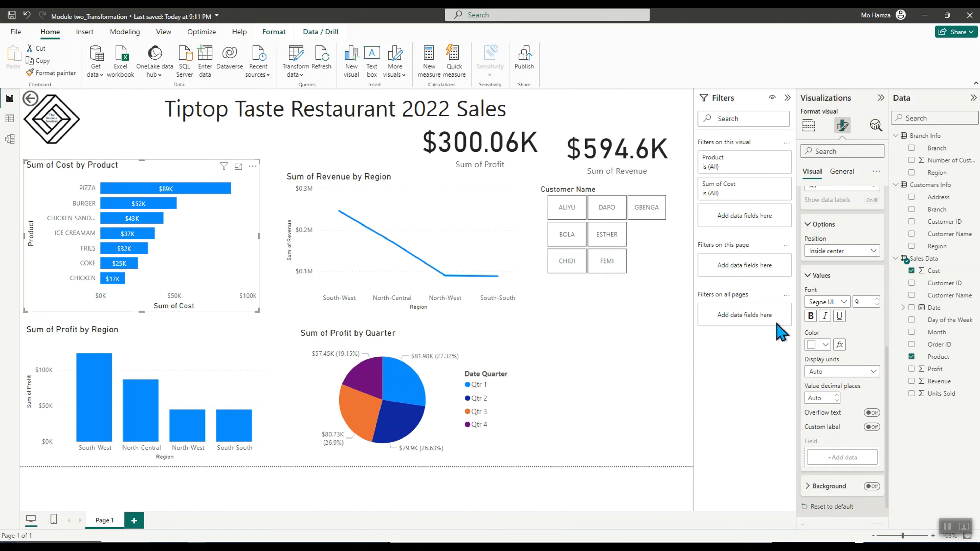
pyautogui.scroll(8, 827, 201)
pyautogui.scroll(1, 839, 254)
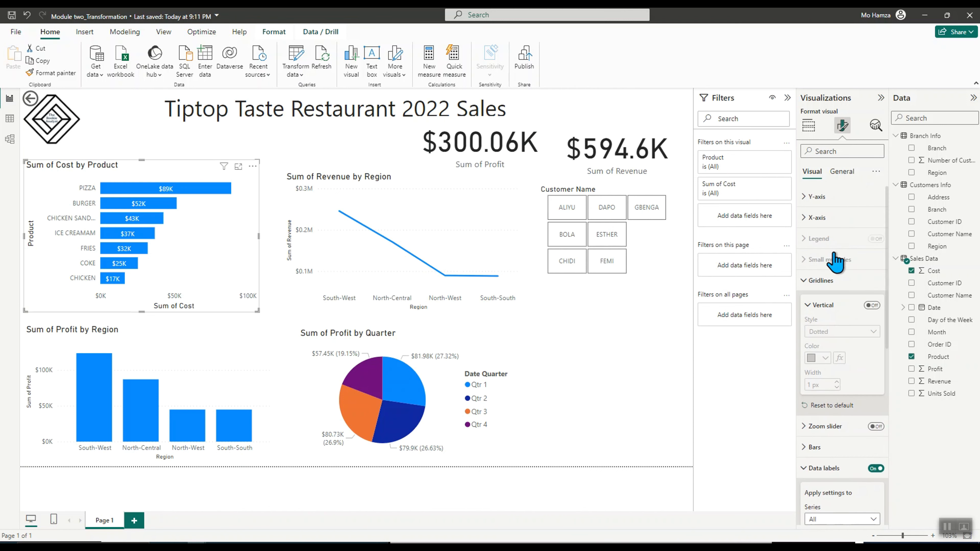
pyautogui.click(810, 282)
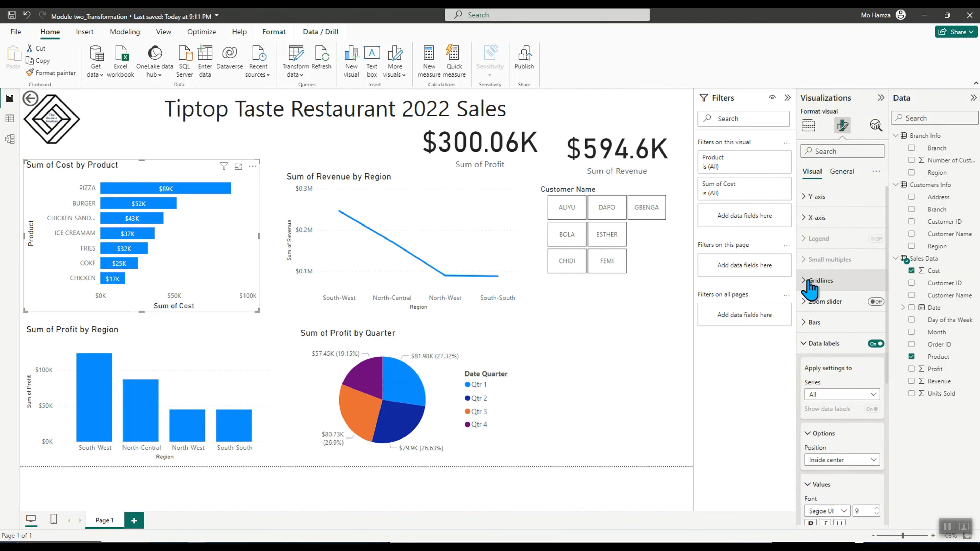
# Show all bar colours on the cost chart and colour PIZZA light blue, BURGER purple and CHICKEN SANDWICH pink
pyautogui.click(811, 324)
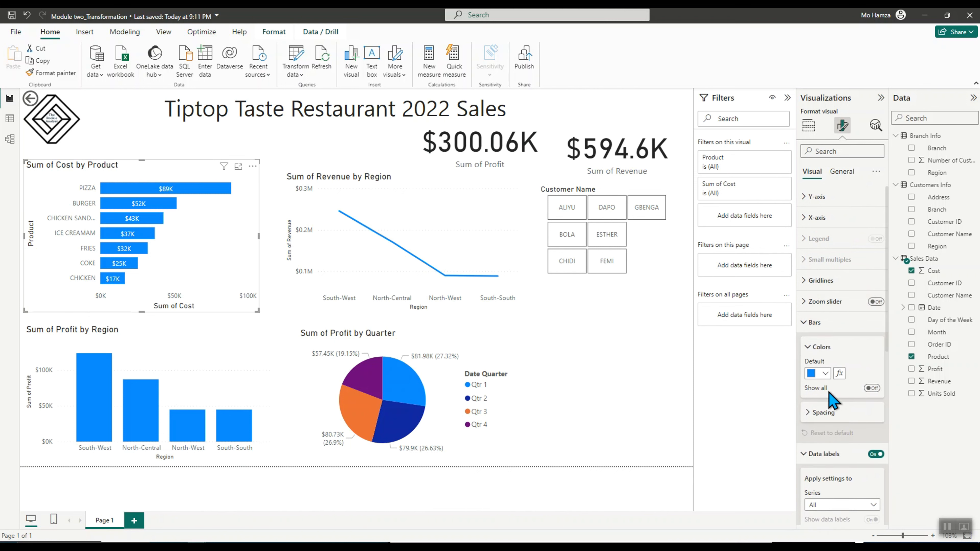
pyautogui.scroll(-3, 831, 419)
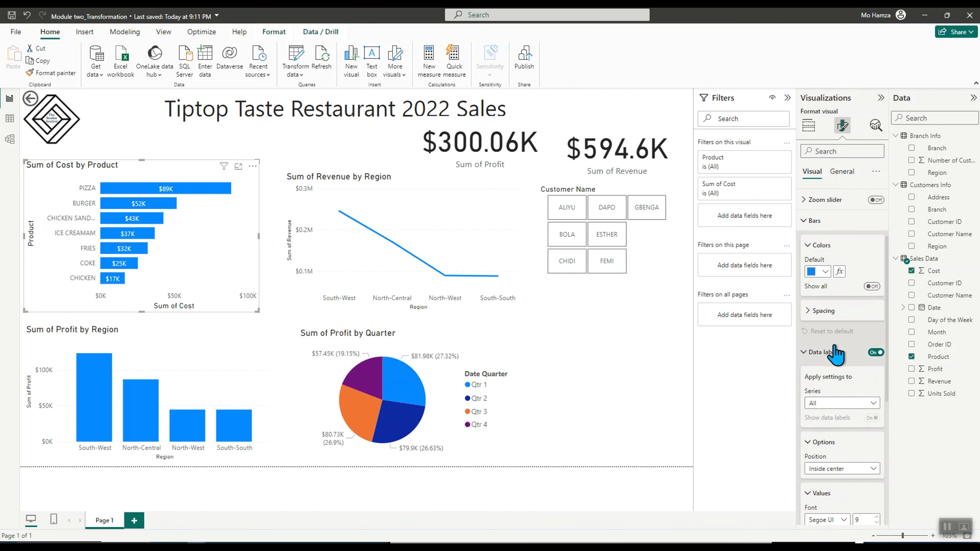
pyautogui.click(824, 272)
pyautogui.click(825, 274)
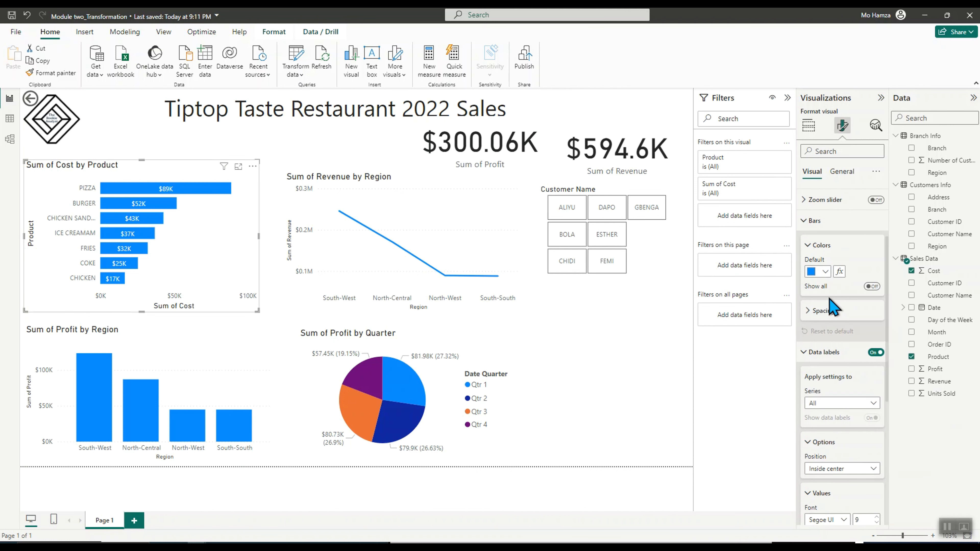
pyautogui.click(870, 286)
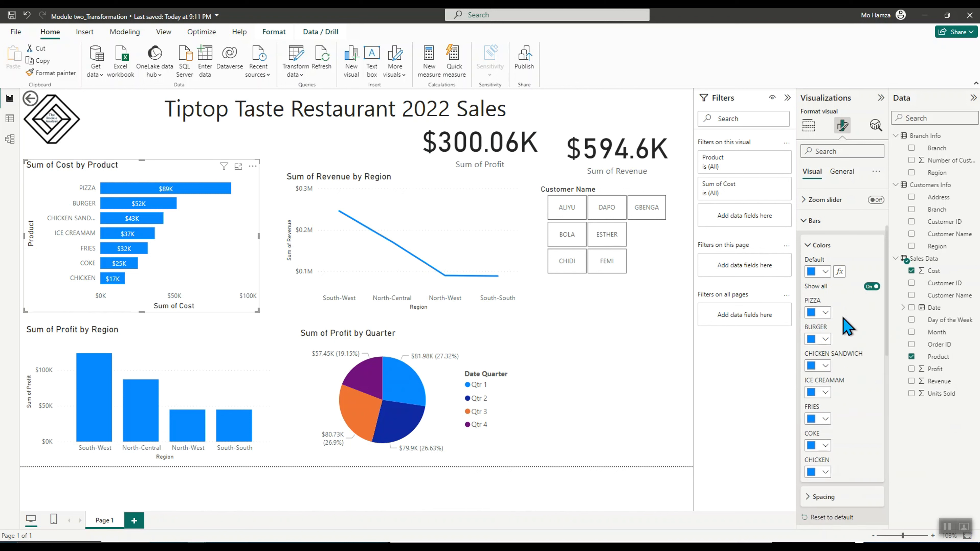
pyautogui.click(824, 313)
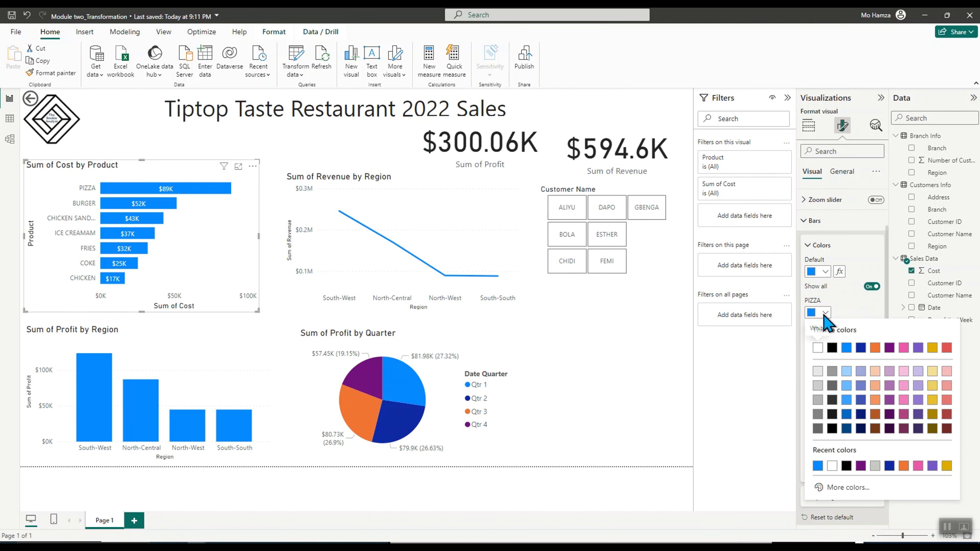
pyautogui.click(846, 371)
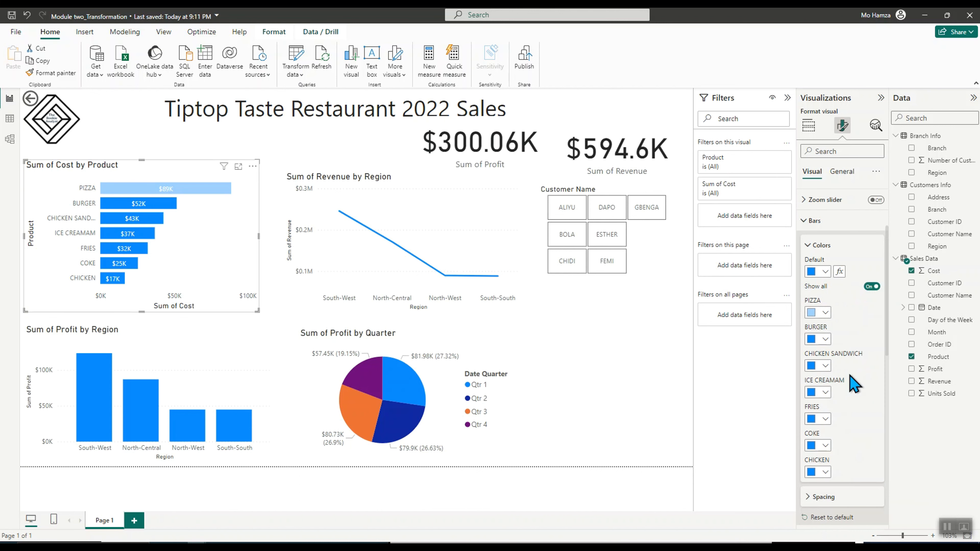
pyautogui.click(825, 338)
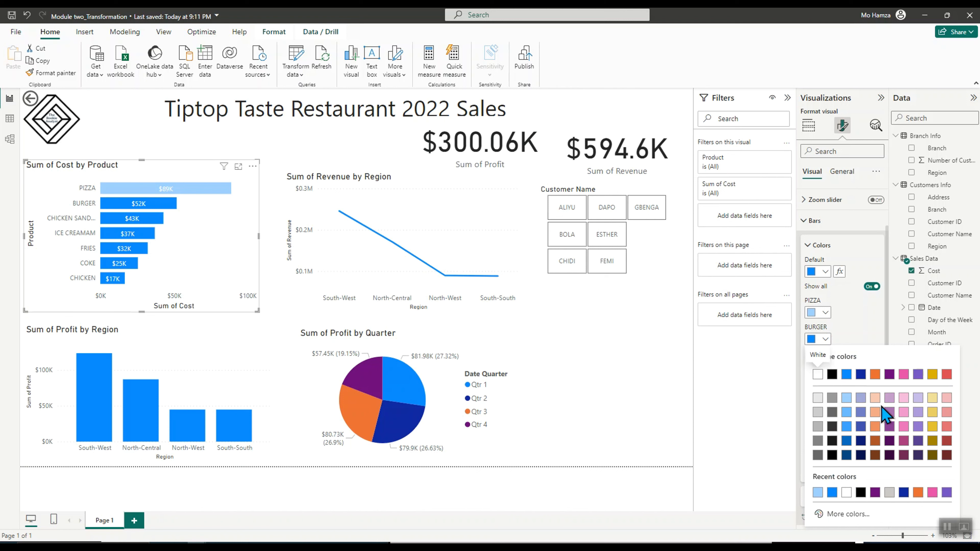
pyautogui.click(861, 398)
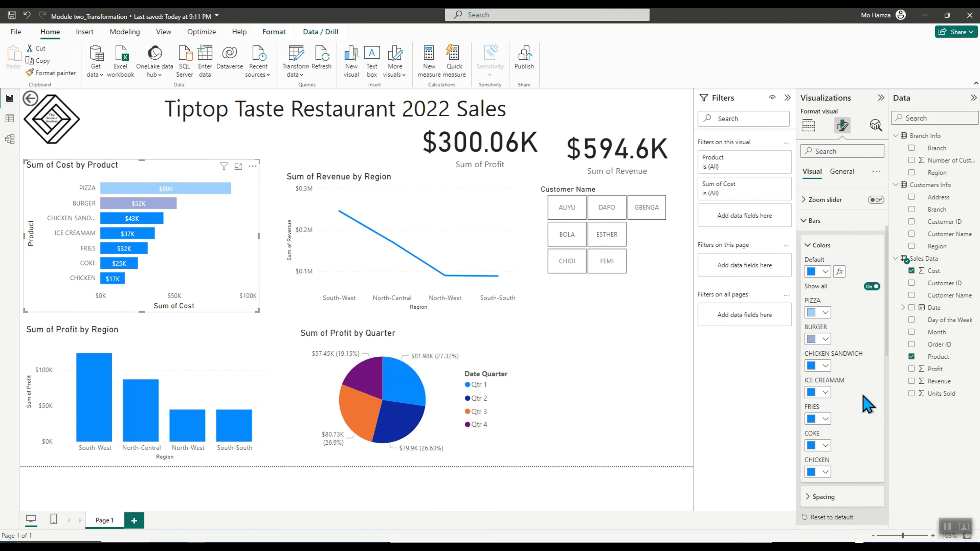
pyautogui.click(824, 366)
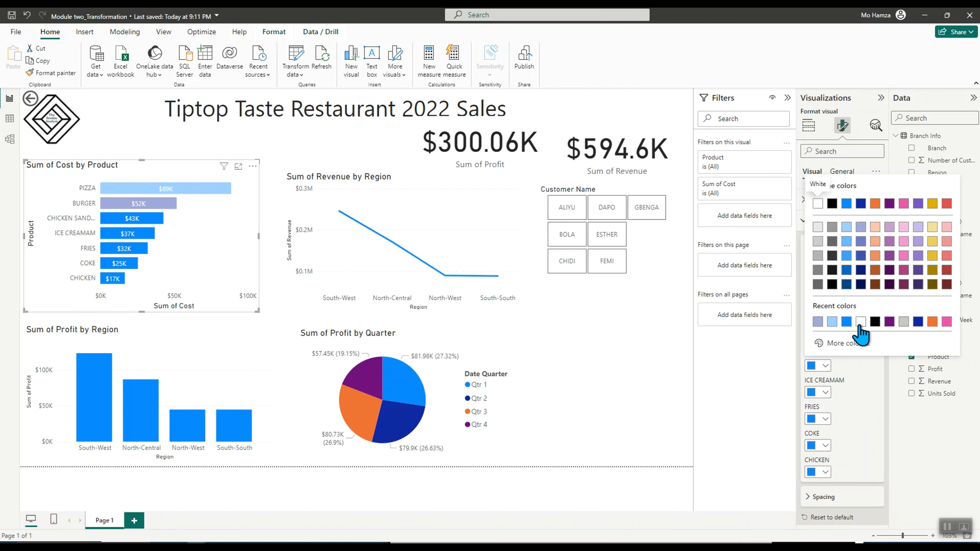
pyautogui.click(903, 227)
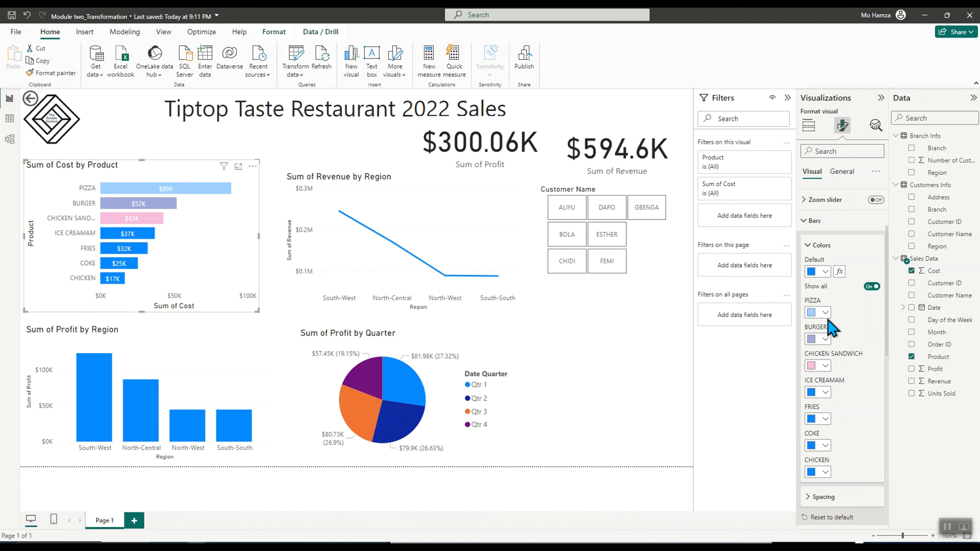
pyautogui.click(871, 286)
pyautogui.click(871, 286)
# Undo the bar colour changes on the cost chart
pyautogui.hotkey('ctrl', 'z')
pyautogui.hotkey('ctrl', 'z')
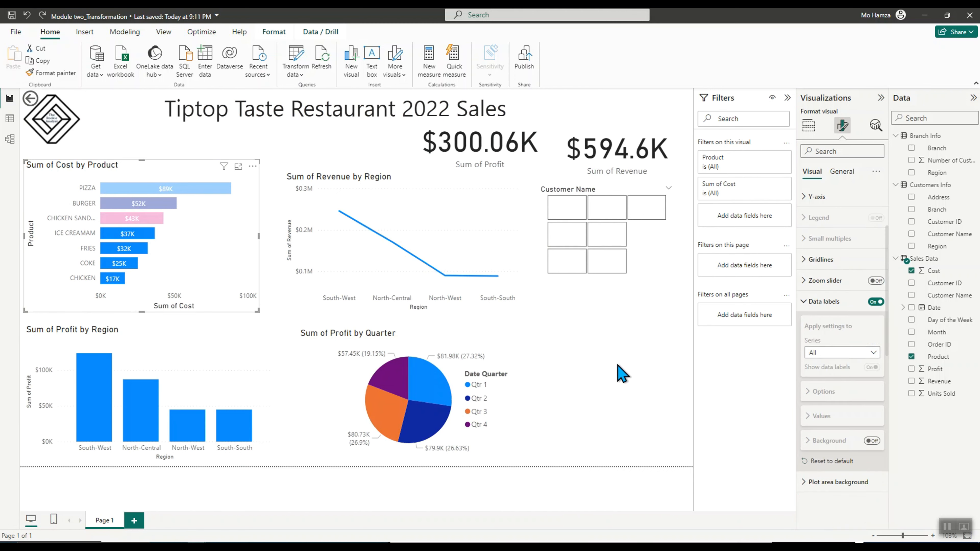
pyautogui.hotkey('ctrl', 'z')
pyautogui.hotkey('ctrl', 'z')
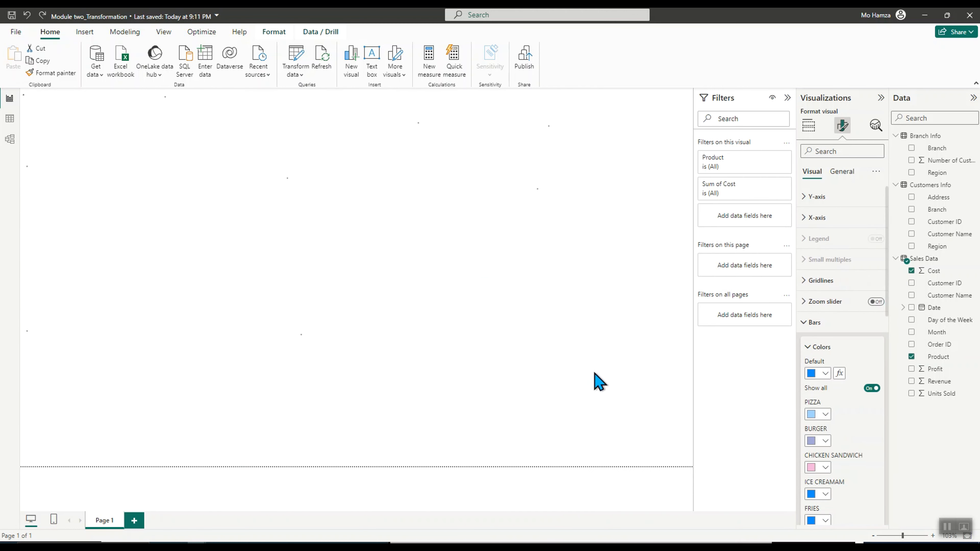
pyautogui.hotkey('ctrl', 'z')
pyautogui.hotkey('ctrl', 'z')
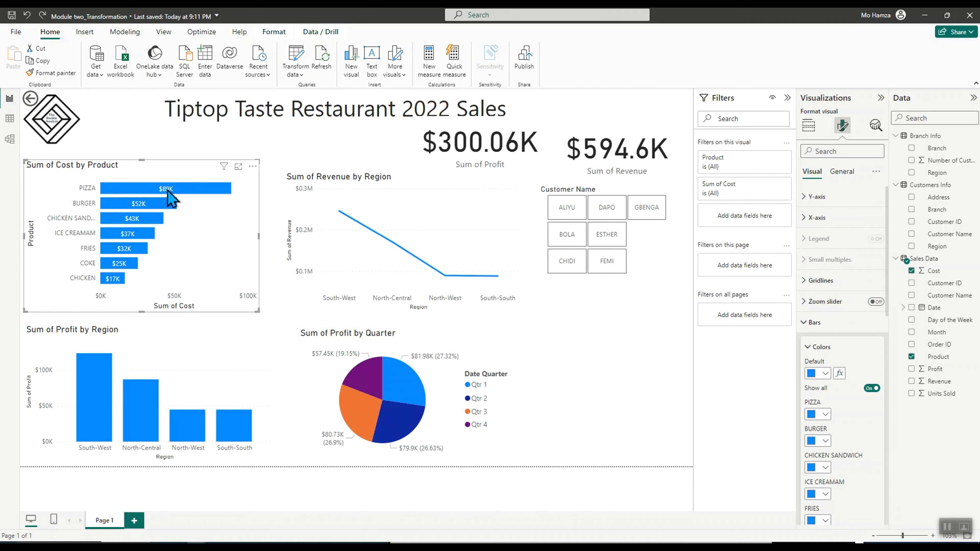
# Try a red title text colour for the cost chart and undo it
pyautogui.click(842, 171)
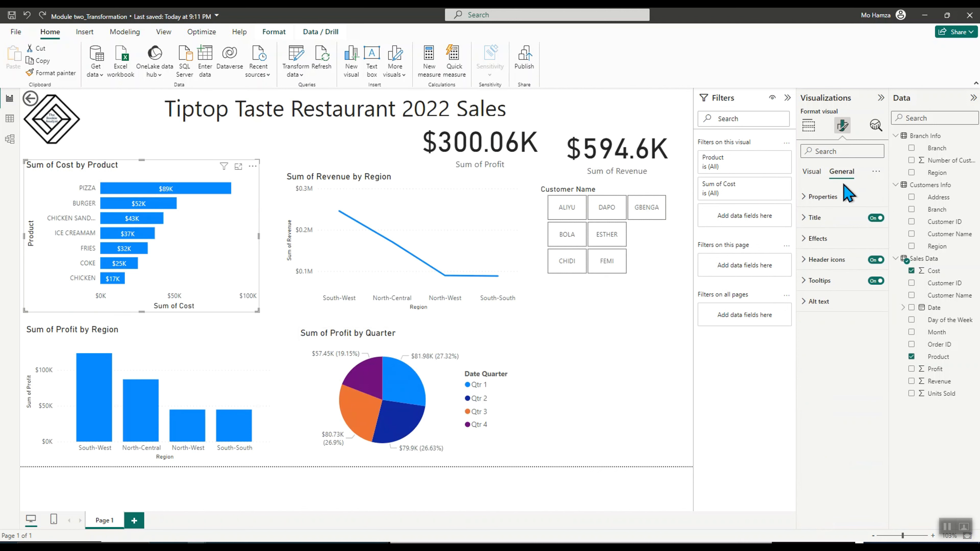
pyautogui.click(813, 218)
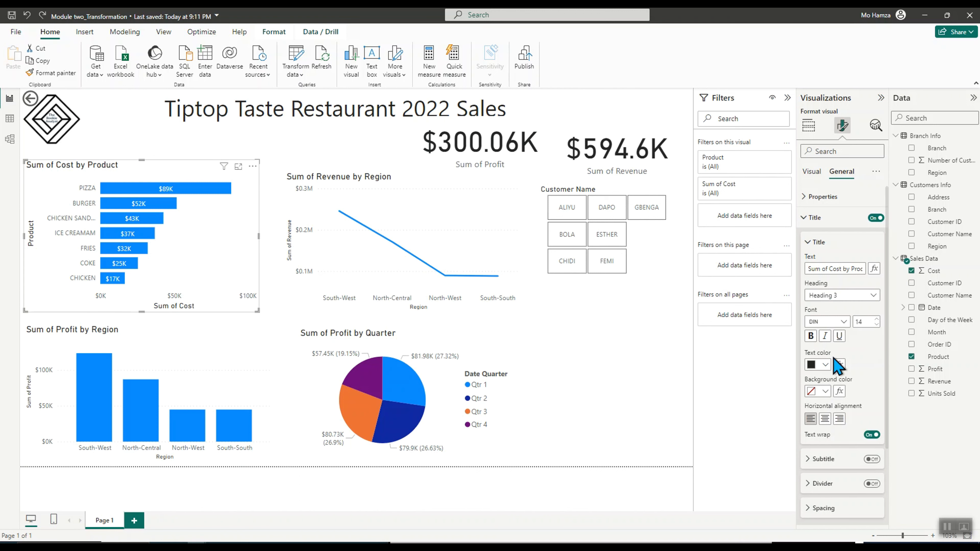
pyautogui.click(824, 364)
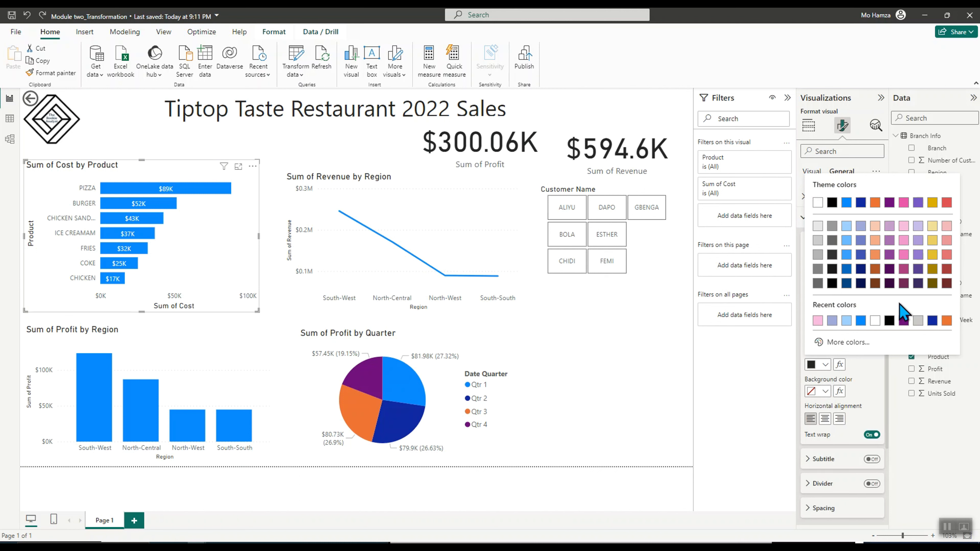
pyautogui.click(947, 203)
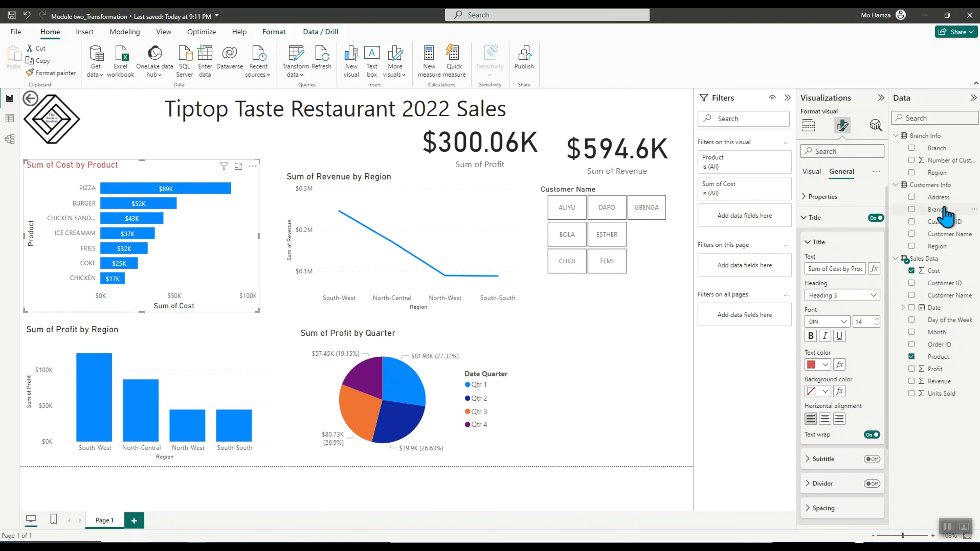
pyautogui.hotkey('ctrl', 'z')
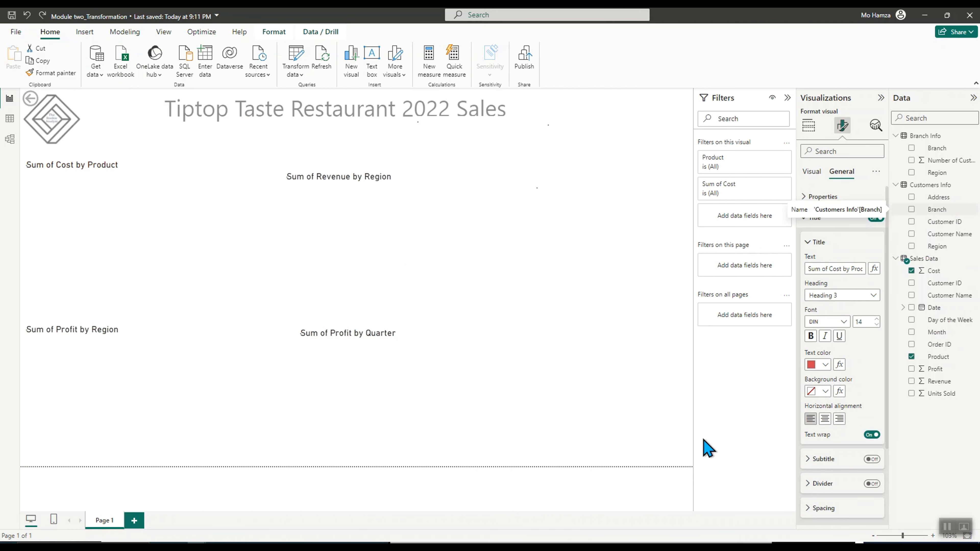
pyautogui.click(586, 323)
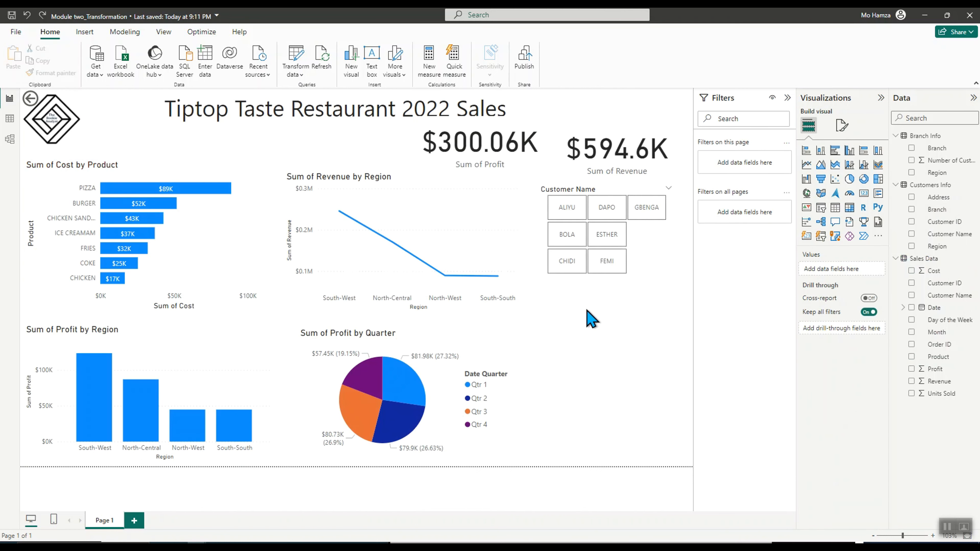
pyautogui.click(559, 149)
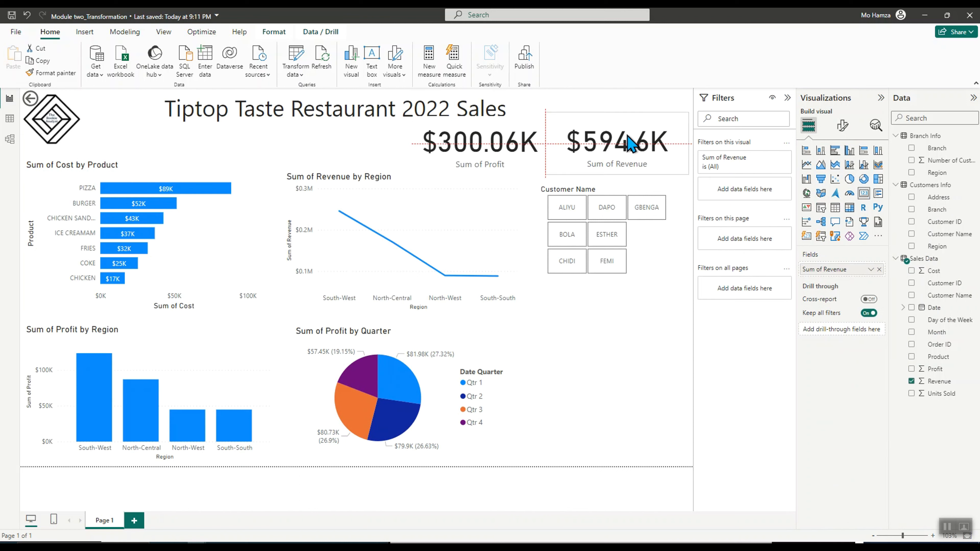
pyautogui.click(553, 381)
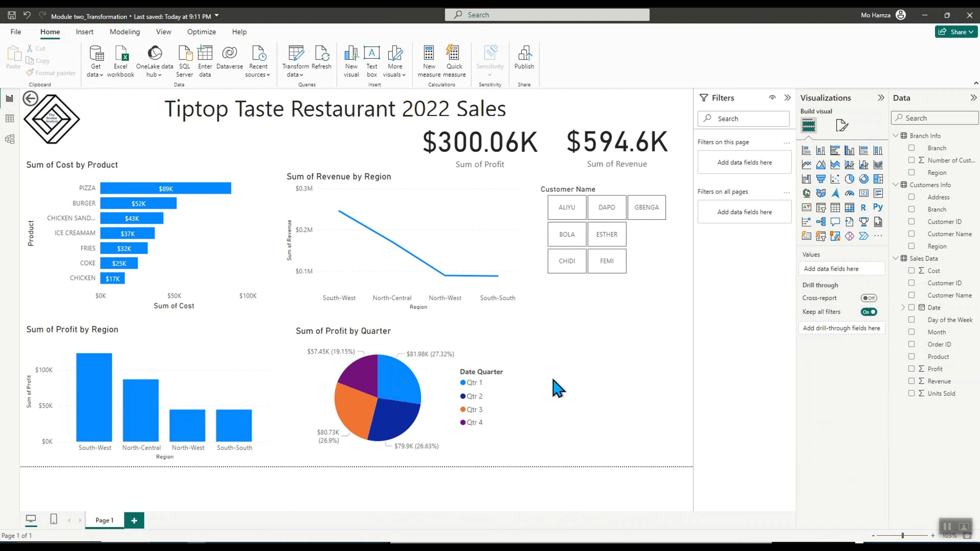
# Set the customer slicer's background colour to white with 16% transparency
pyautogui.moveTo(369, 385)
pyautogui.click(589, 192)
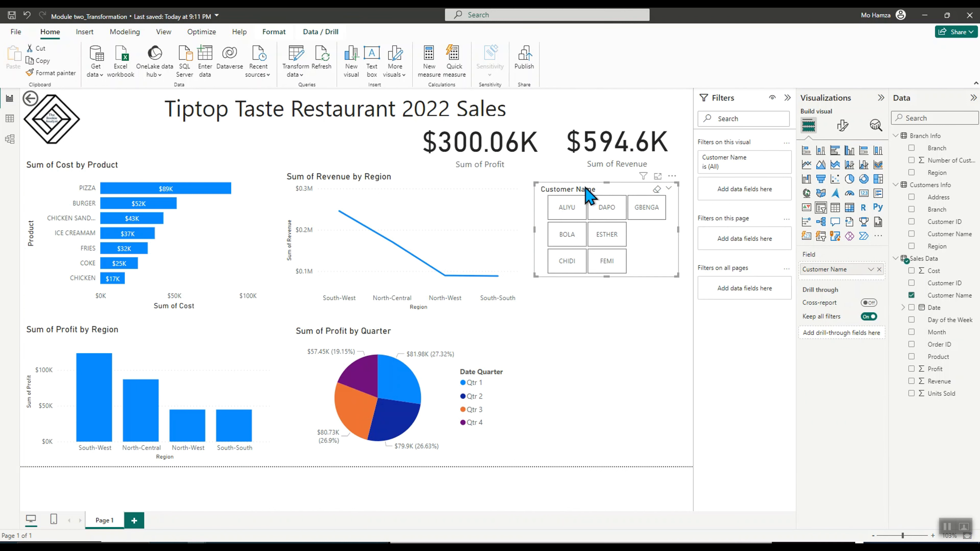
pyautogui.click(842, 125)
pyautogui.click(842, 172)
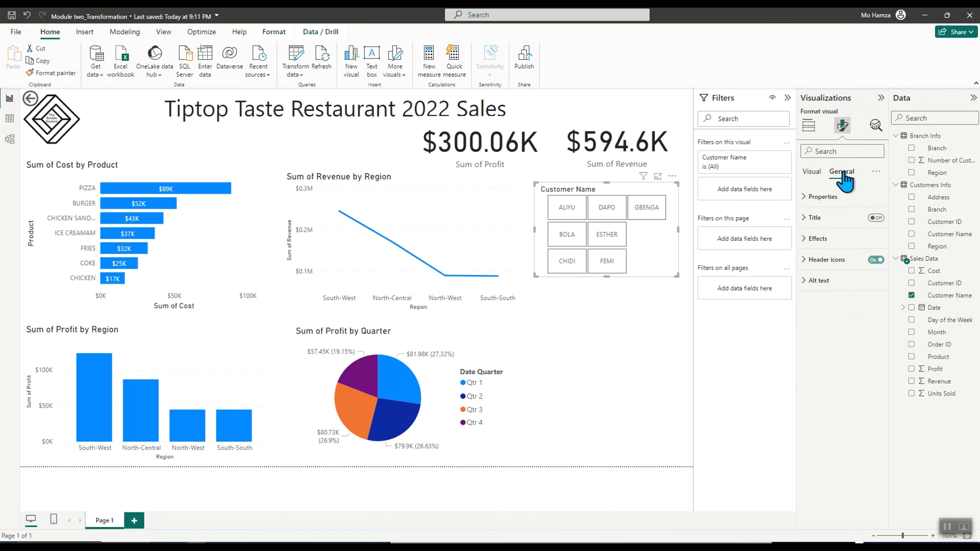
pyautogui.click(814, 238)
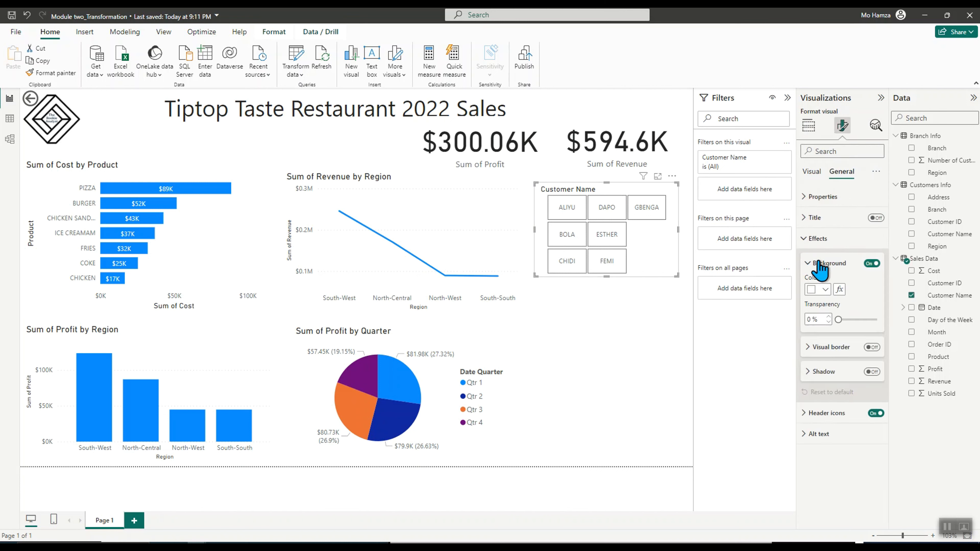
pyautogui.click(820, 289)
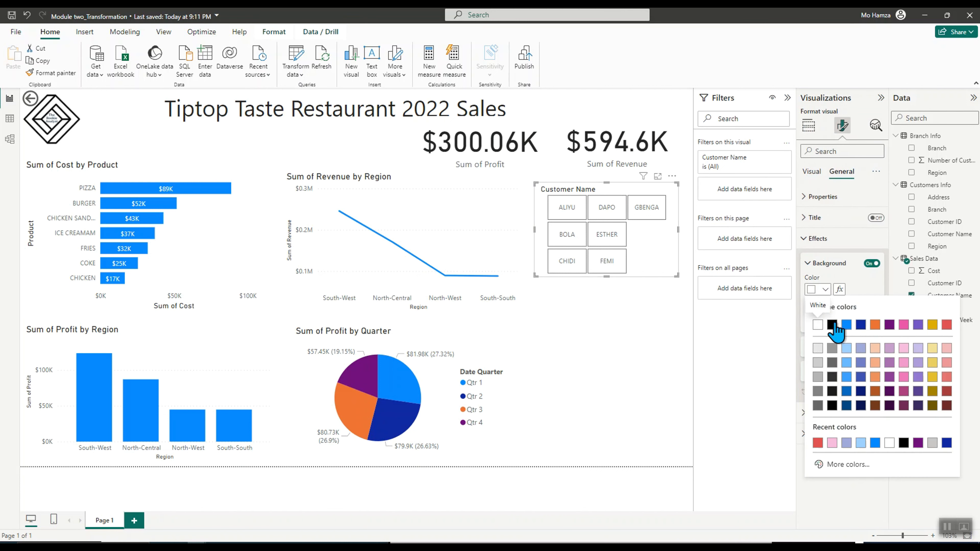
pyautogui.click(847, 325)
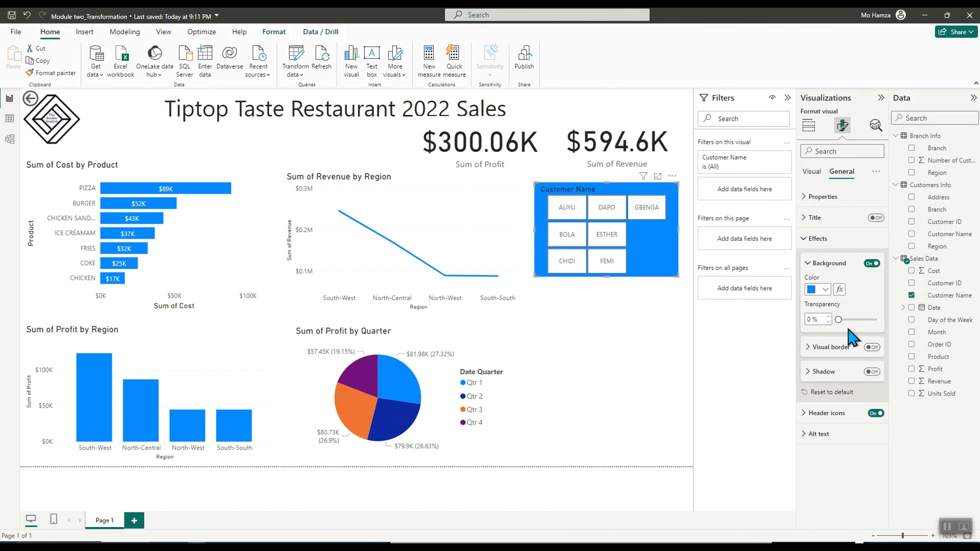
pyautogui.click(820, 290)
pyautogui.click(817, 327)
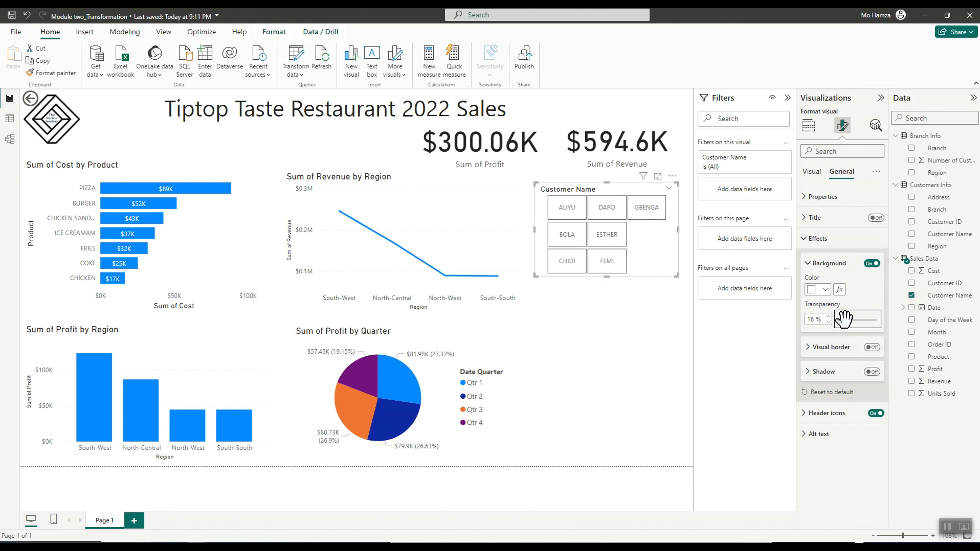
pyautogui.moveTo(843, 318); pyautogui.dragTo(887, 335)
pyautogui.click(625, 351)
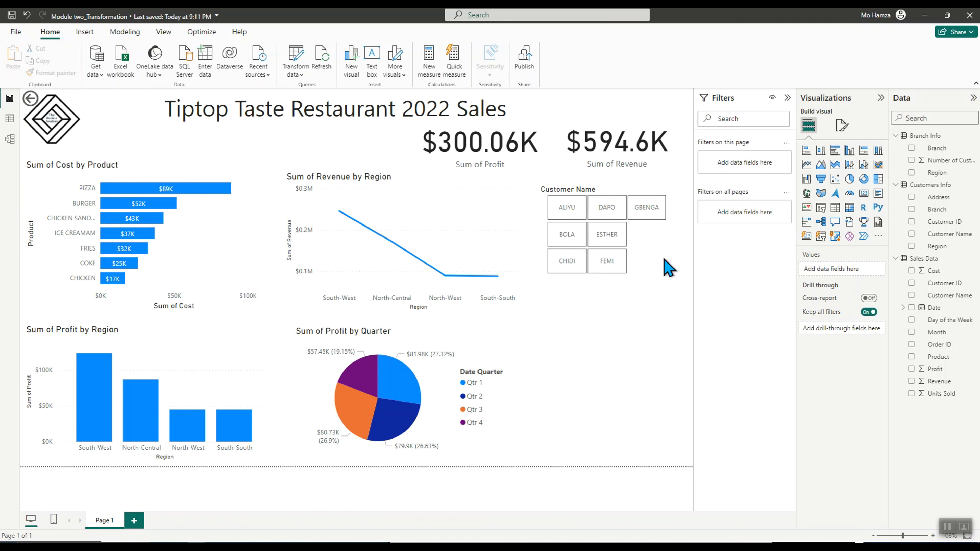
# Inspect the page format options and the customer slicer's settings
pyautogui.click(842, 126)
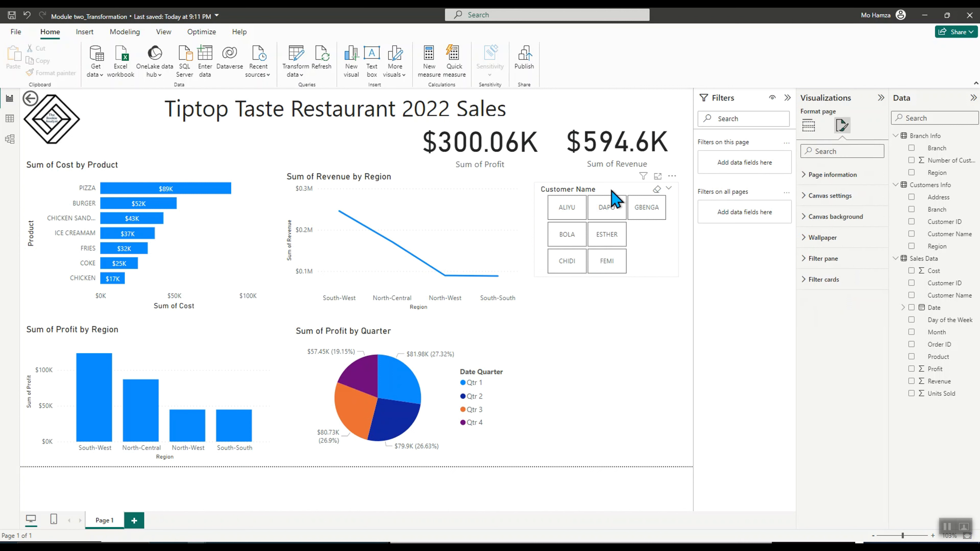
pyautogui.click(655, 189)
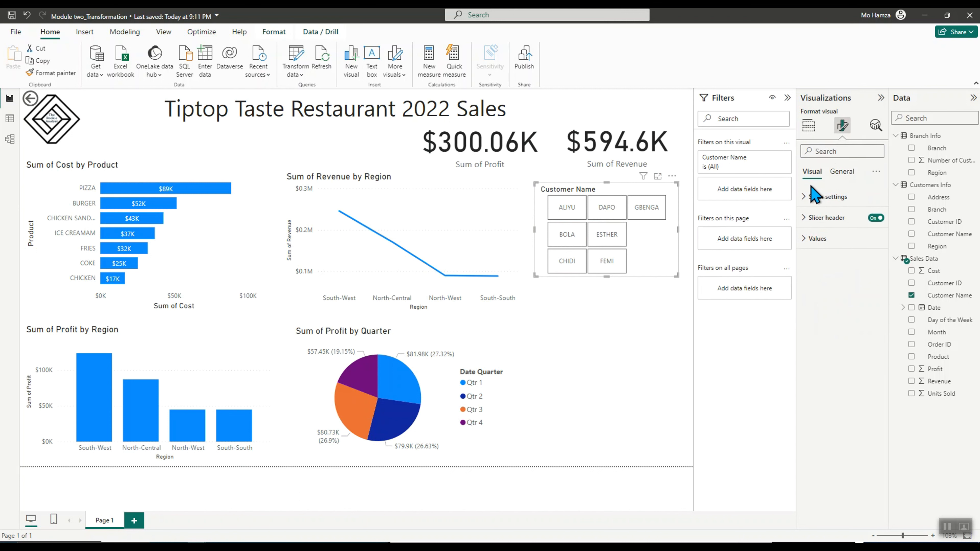
pyautogui.click(805, 197)
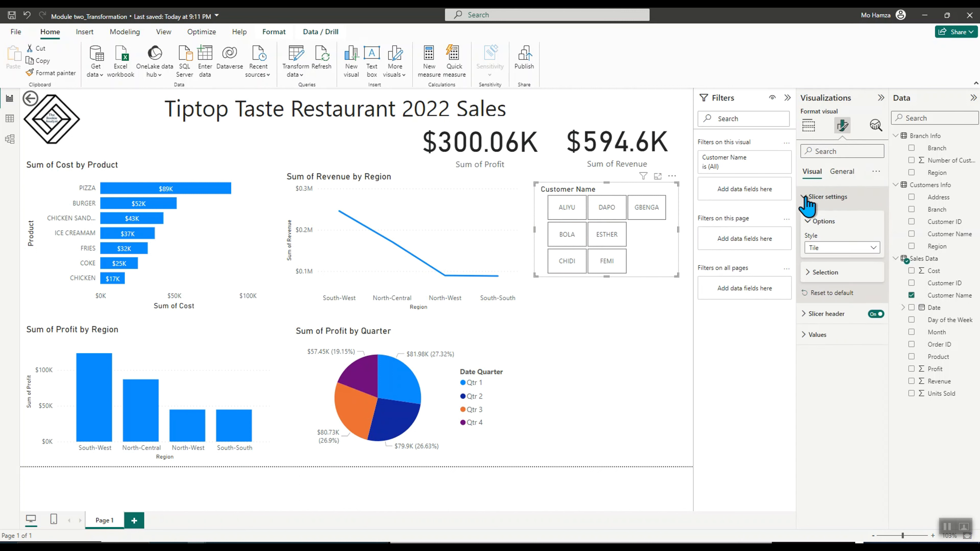
pyautogui.click(806, 197)
pyautogui.click(842, 172)
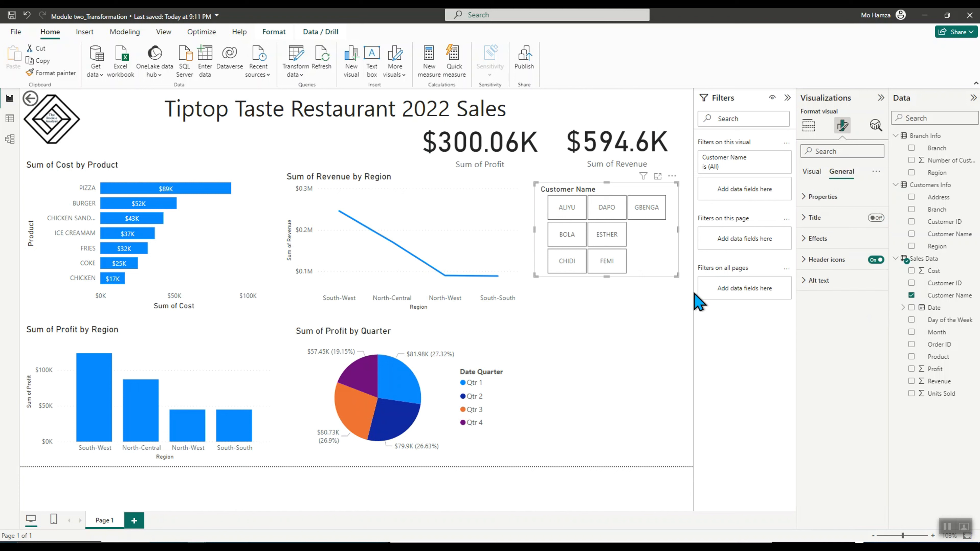
pyautogui.click(575, 390)
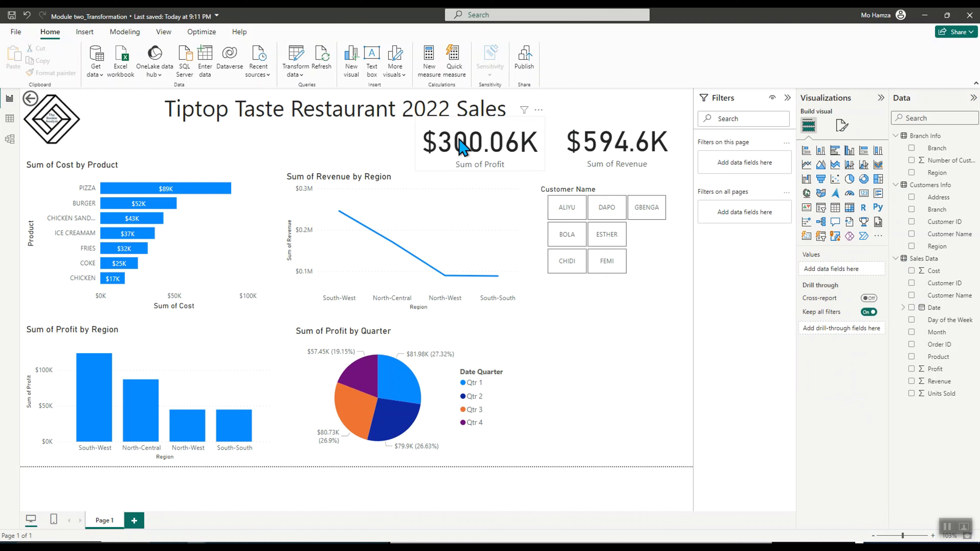
# Nudge the Sum of Profit card slightly to realign it
pyautogui.click(462, 153)
pyautogui.moveTo(459, 145); pyautogui.dragTo(460, 142)
pyautogui.click(616, 428)
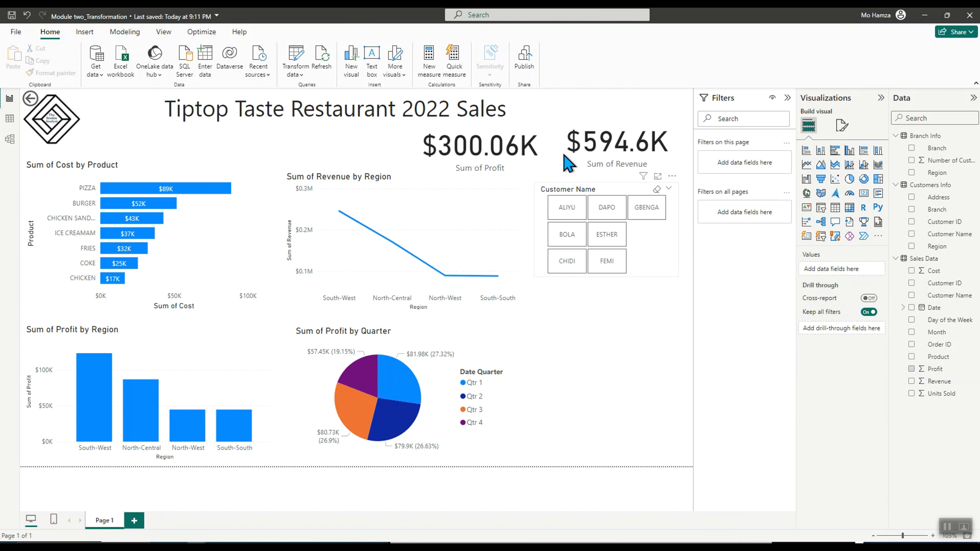
# Save the report and publish it to My workspace
pyautogui.click(527, 62)
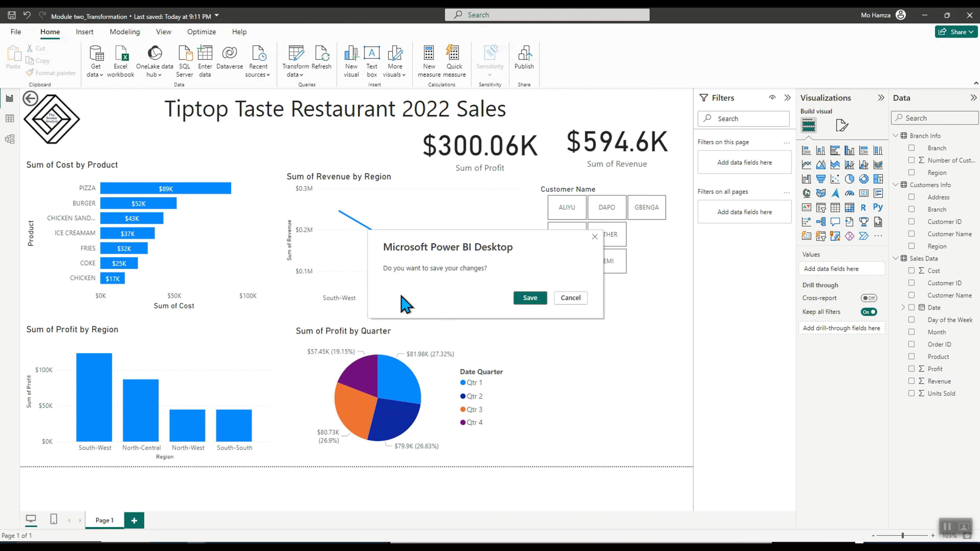
pyautogui.click(532, 303)
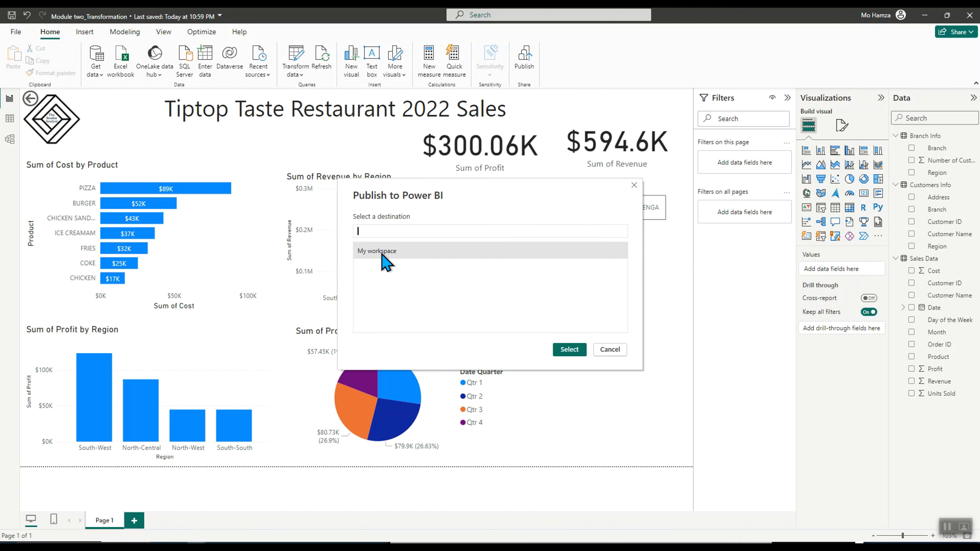
pyautogui.doubleClick(391, 264)
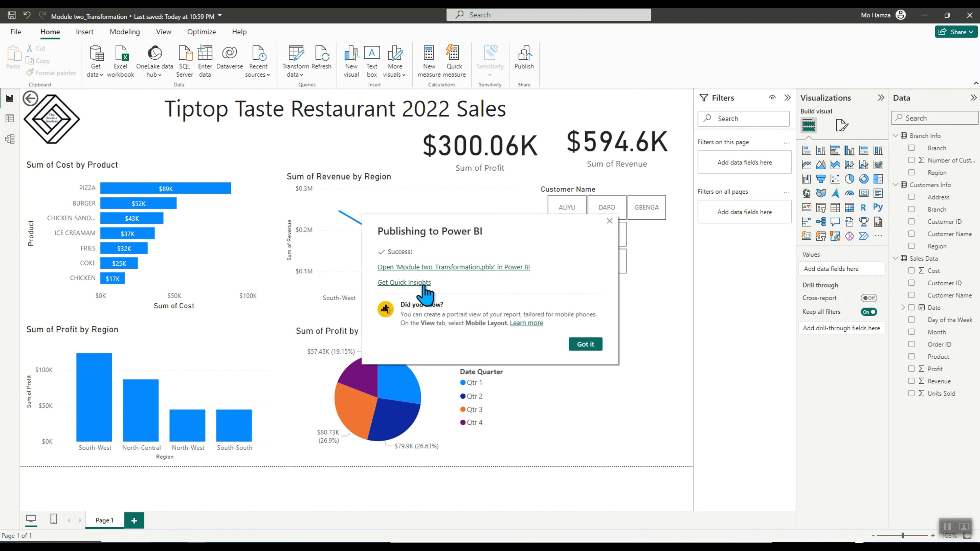
# Open the published report in the Power BI service and dismiss the visual-embedding tip
pyautogui.click(426, 268)
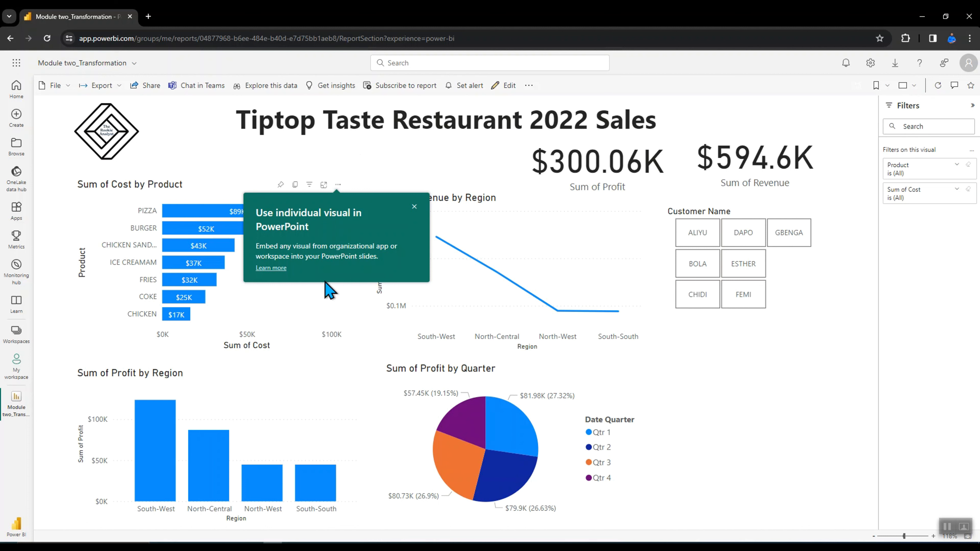
pyautogui.moveTo(460, 257)
pyautogui.click(414, 207)
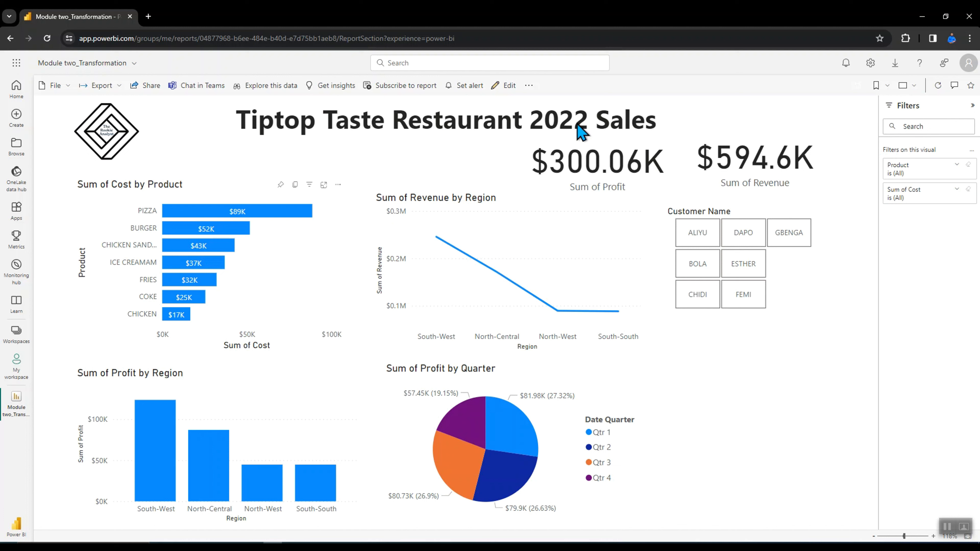
# Pin the report page live to a new dashboard named TheRookieAnalyst Dashboard
pyautogui.click(529, 85)
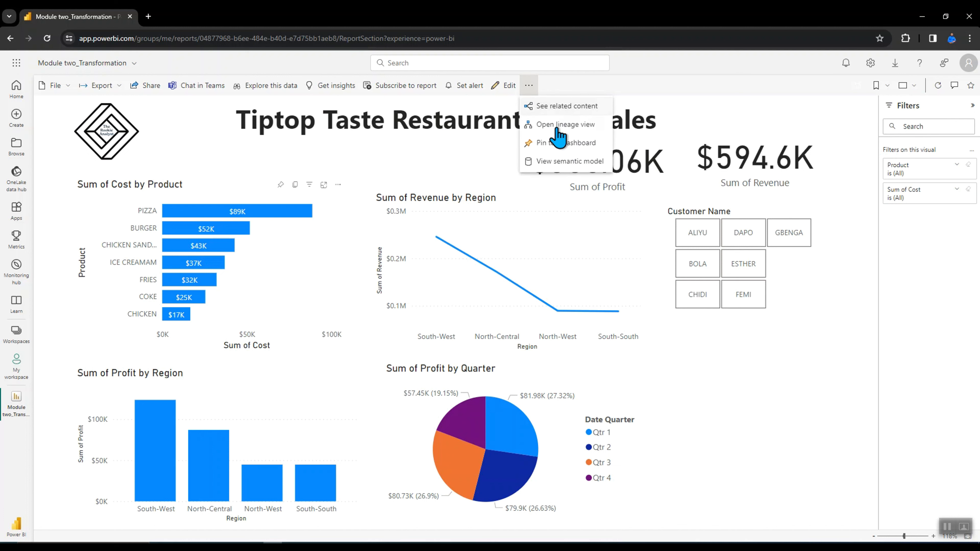
pyautogui.click(562, 150)
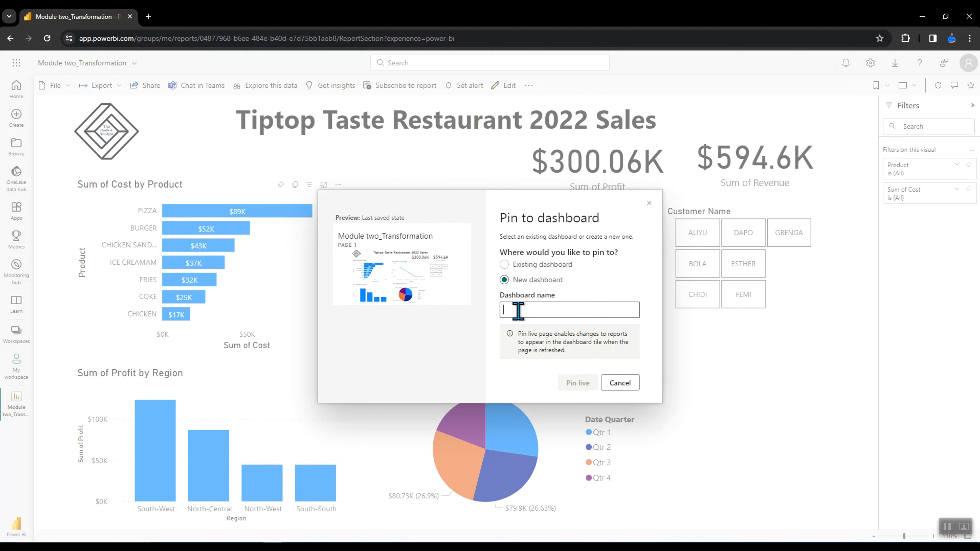
pyautogui.write('TheRookieAnalyst Das')
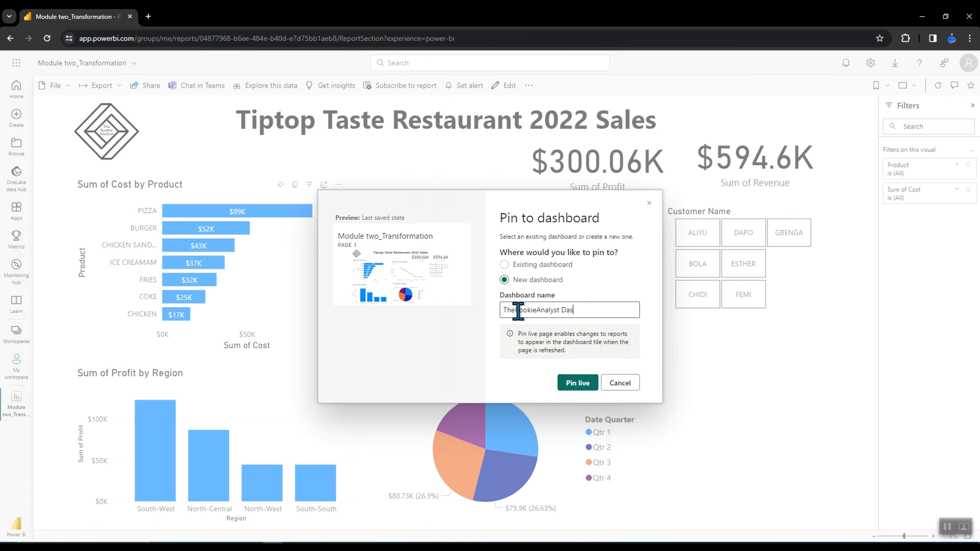
pyautogui.write('d')
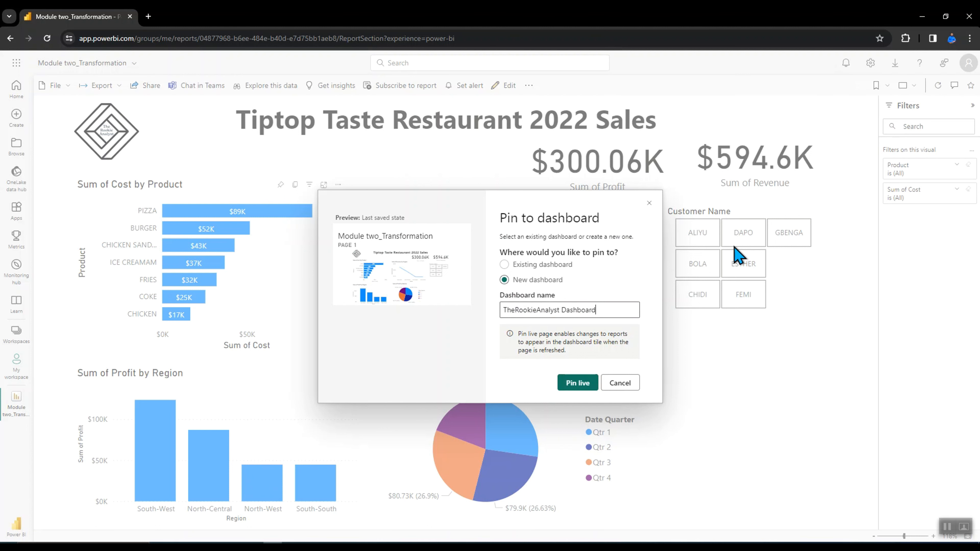
pyautogui.click(578, 382)
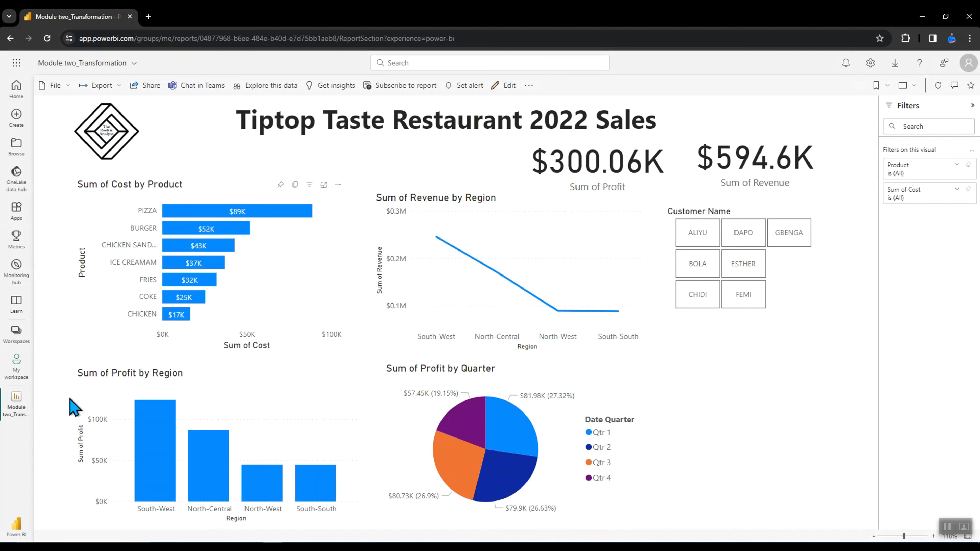
# Open TheRookieAnalyst Dashboard from My workspace
pyautogui.click(24, 332)
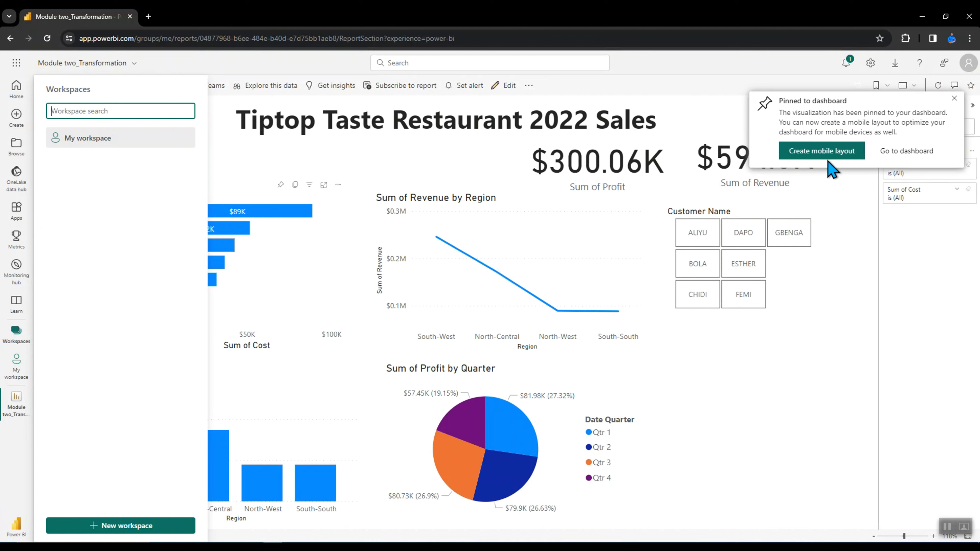
pyautogui.click(892, 151)
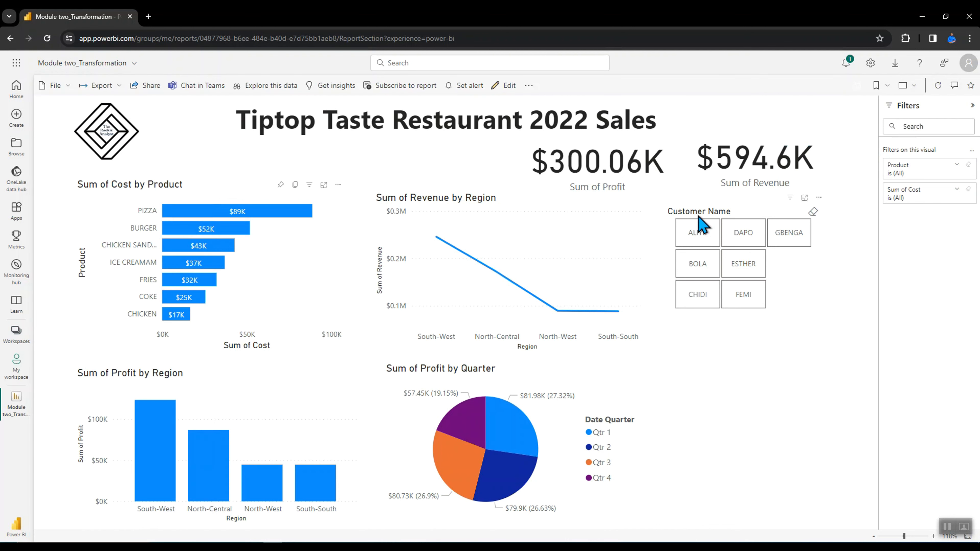
pyautogui.click(17, 369)
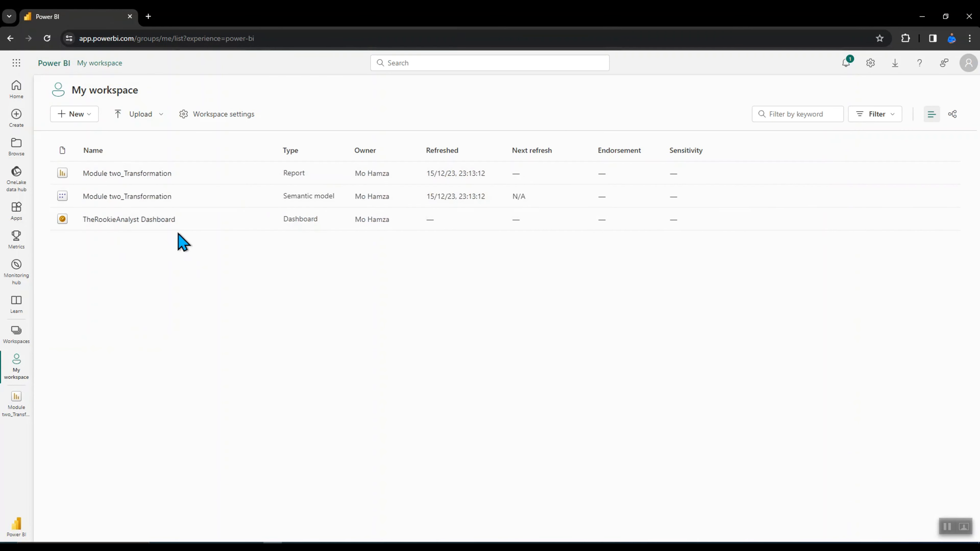
pyautogui.click(159, 220)
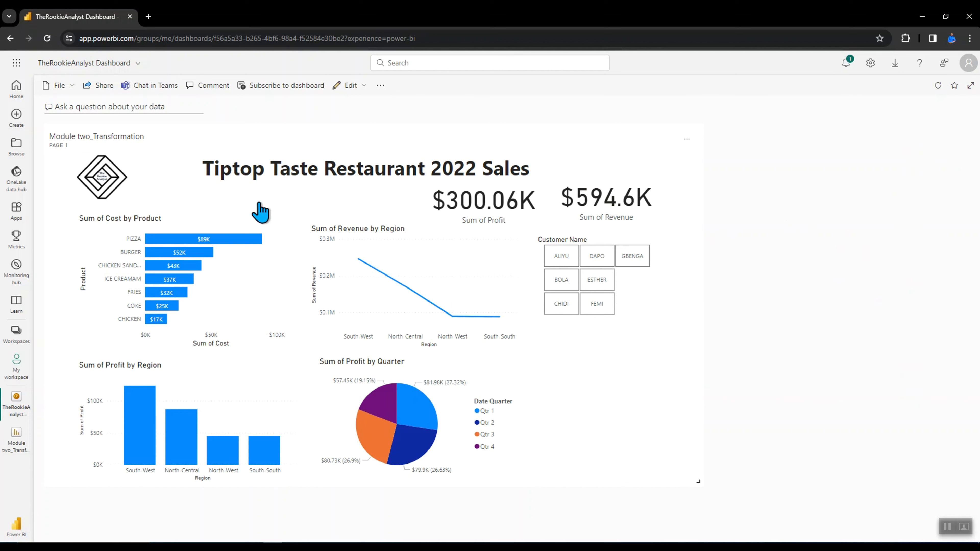
# Ask the dashboard Q&A "What customer name has the highest profit", then exit Q&A
pyautogui.click(125, 107)
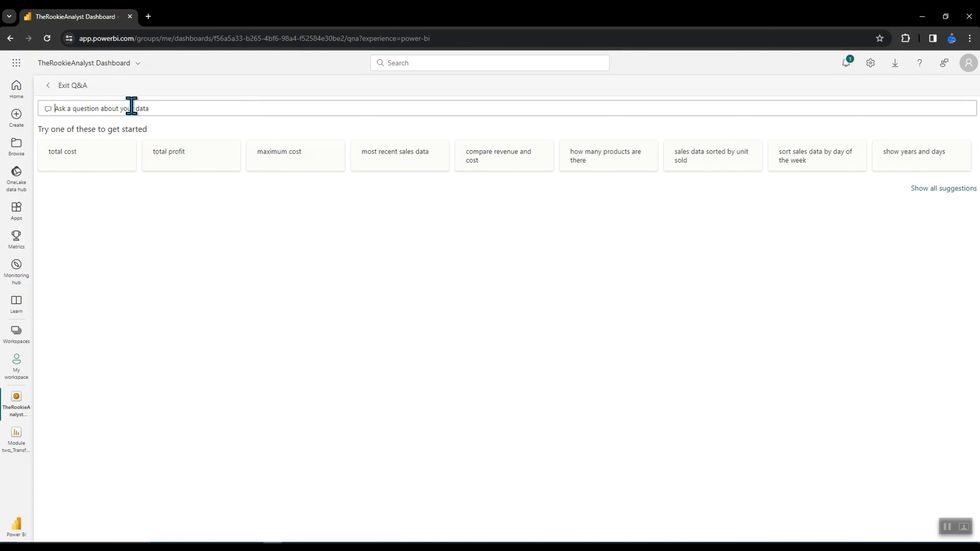
pyautogui.write('What customers')
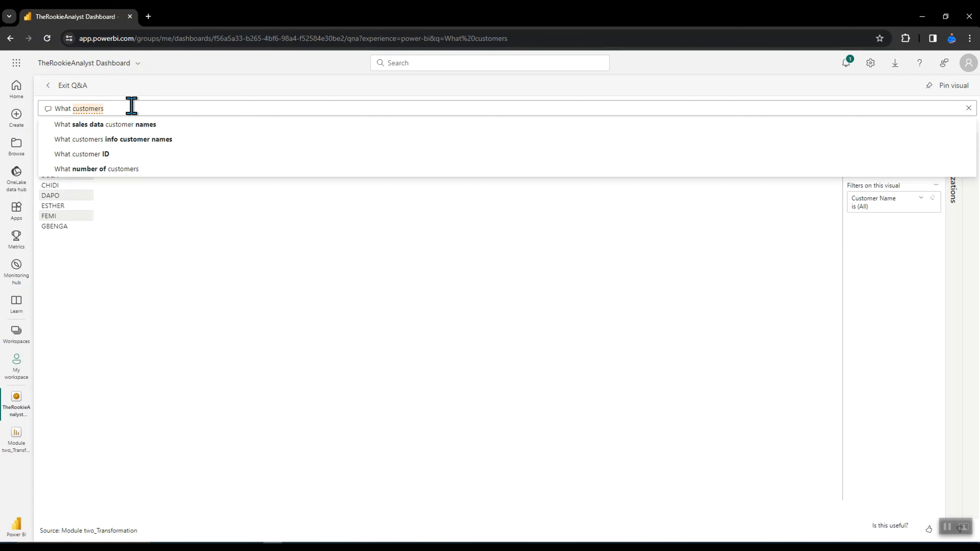
pyautogui.write('na')
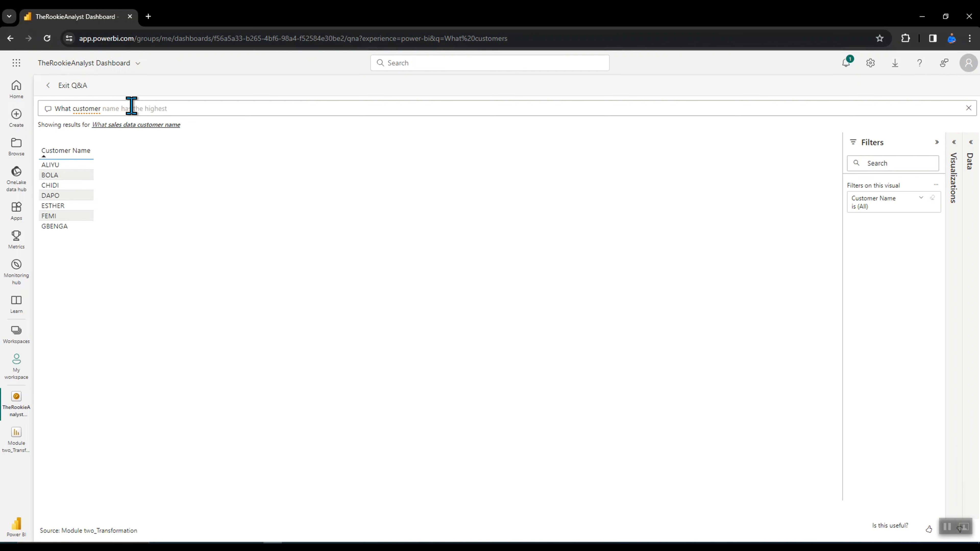
pyautogui.write('profi')
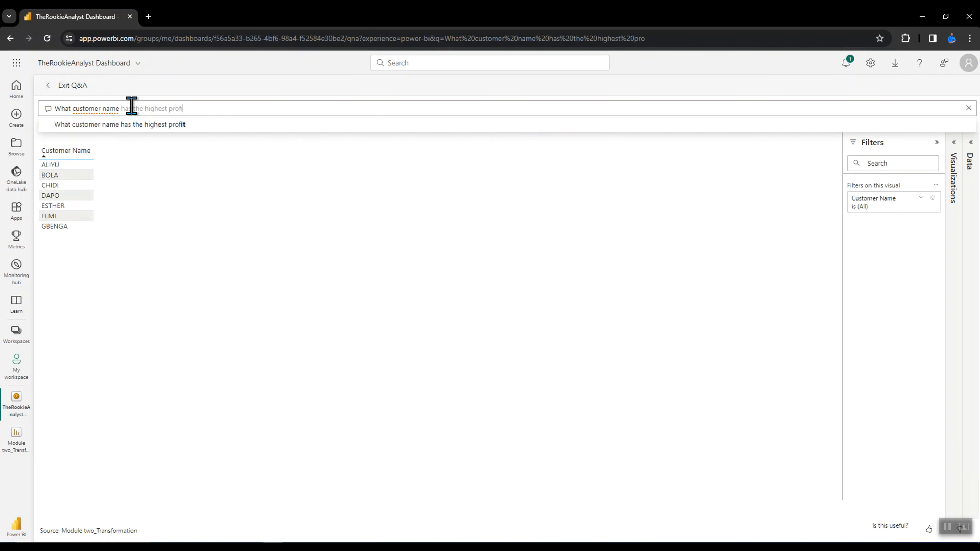
pyautogui.write('t')
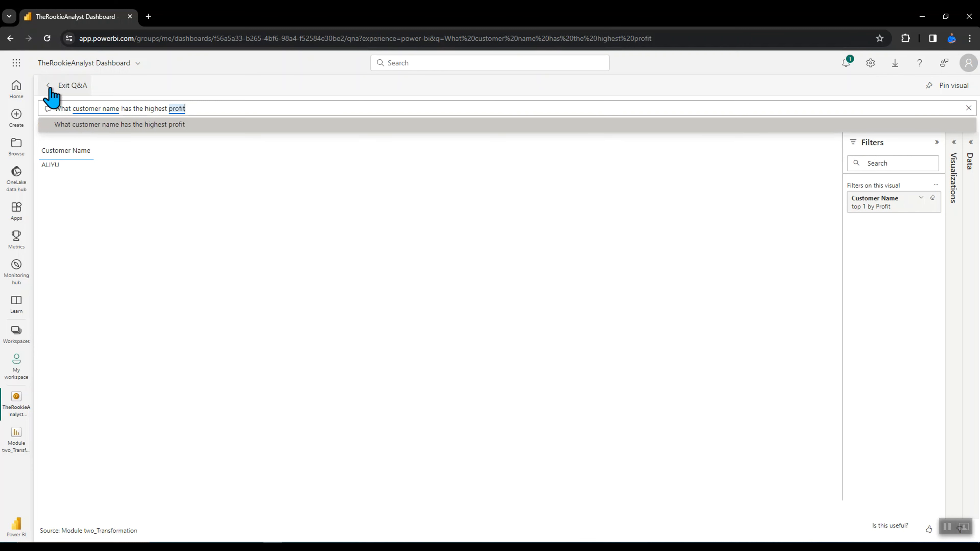
pyautogui.click(56, 91)
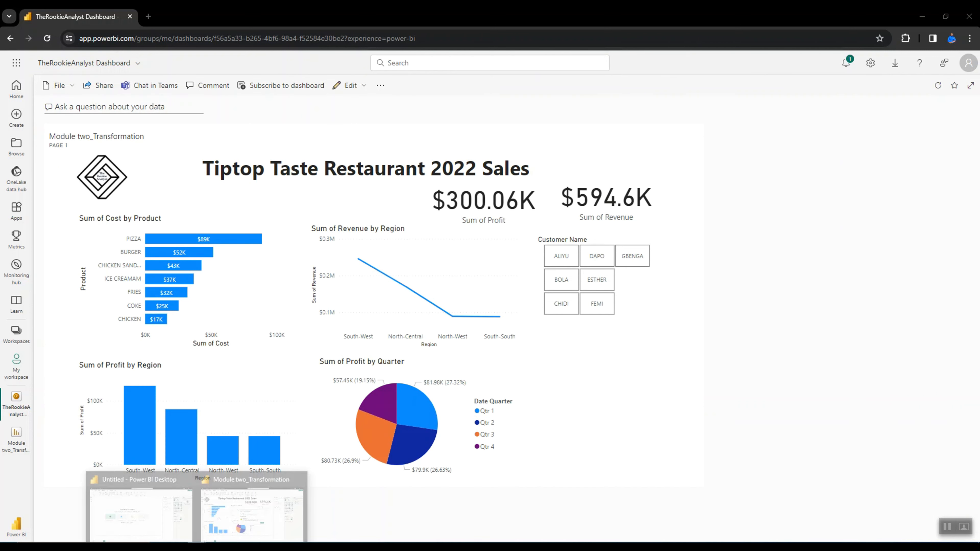
# Return to Power BI Desktop and close the publishing confirmation
pyautogui.click(269, 513)
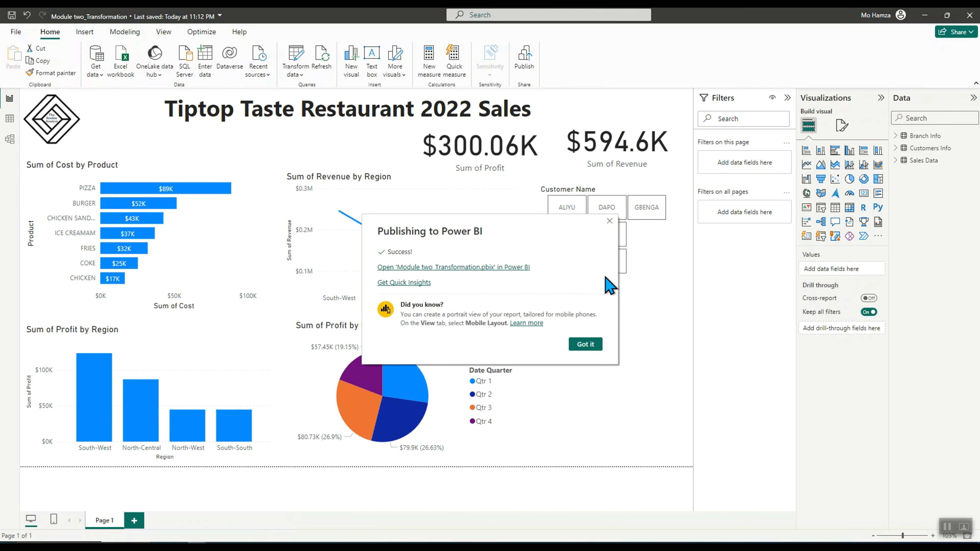
pyautogui.click(609, 221)
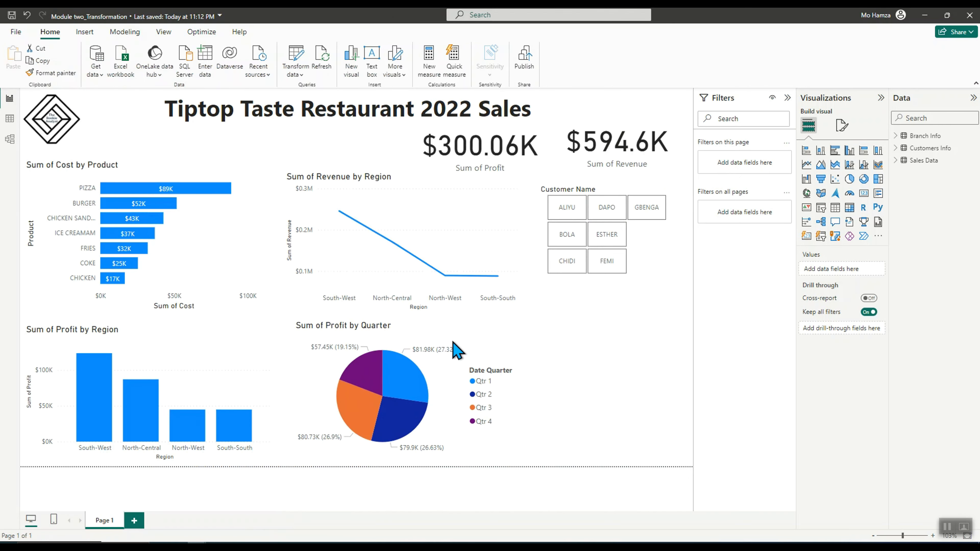
# Add a Q&A visual to the empty canvas and generate a smart narrative summarizing the Sum of Cost by Product chart
pyautogui.doubleClick(594, 361)
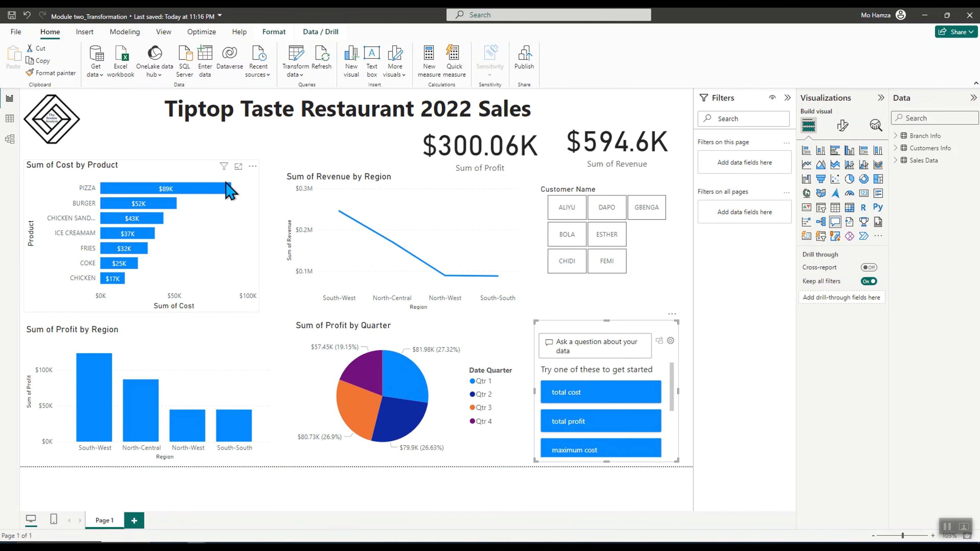
pyautogui.click(204, 165)
pyautogui.click(252, 166)
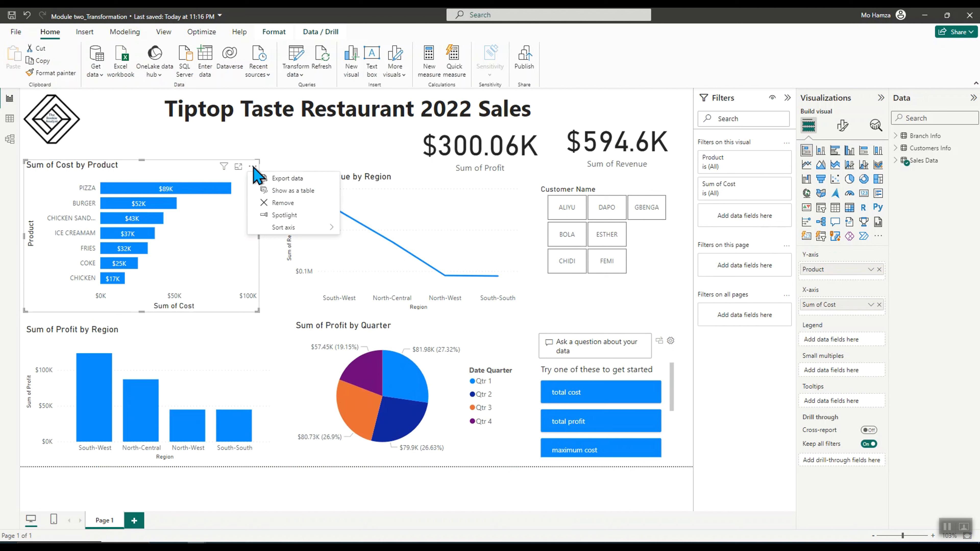
pyautogui.rightClick(198, 170)
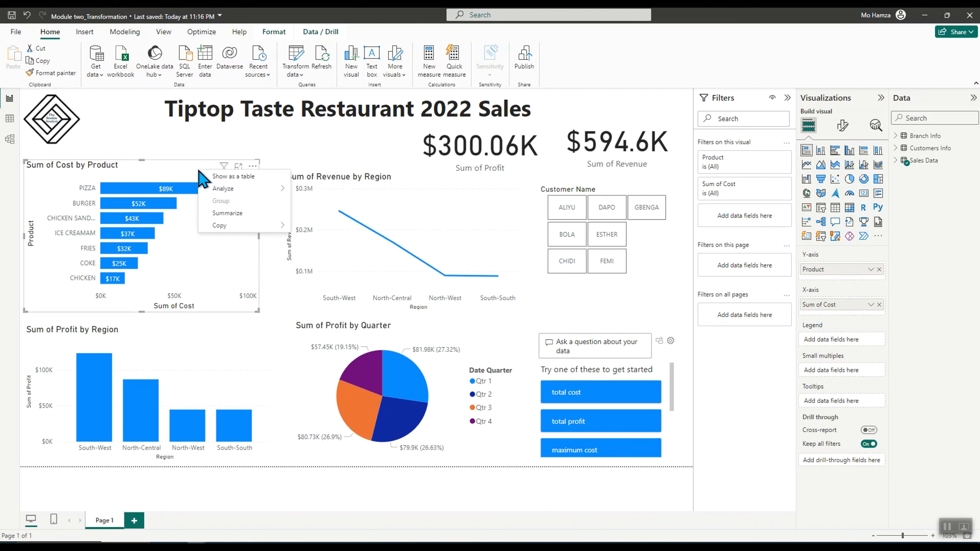
pyautogui.click(231, 213)
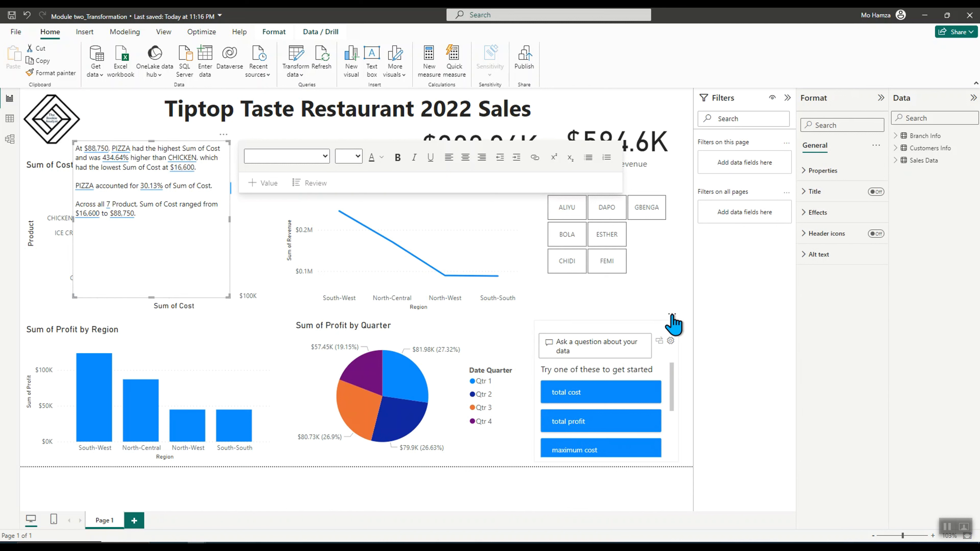
# Remove the Q&A visual and select the smart narrative text box
pyautogui.click(671, 315)
pyautogui.click(701, 326)
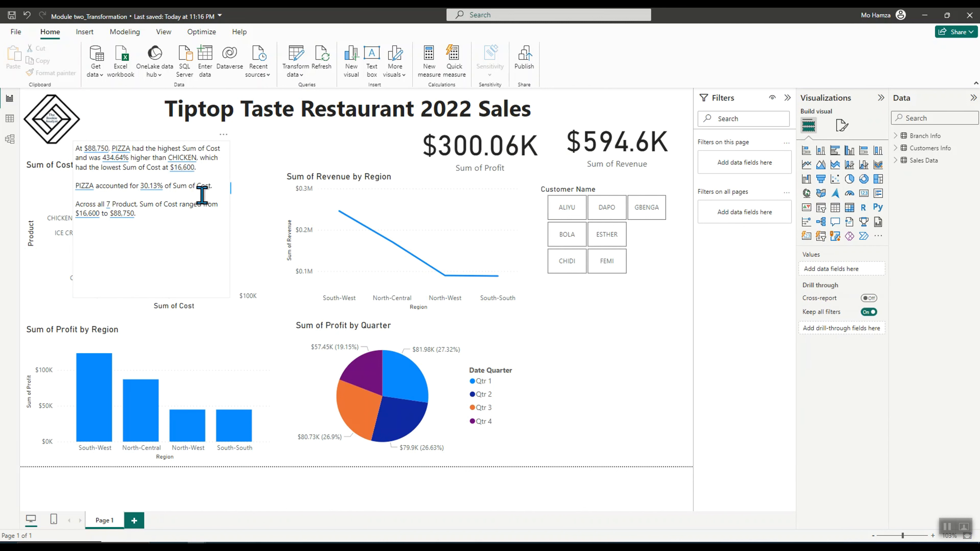
pyautogui.click(152, 234)
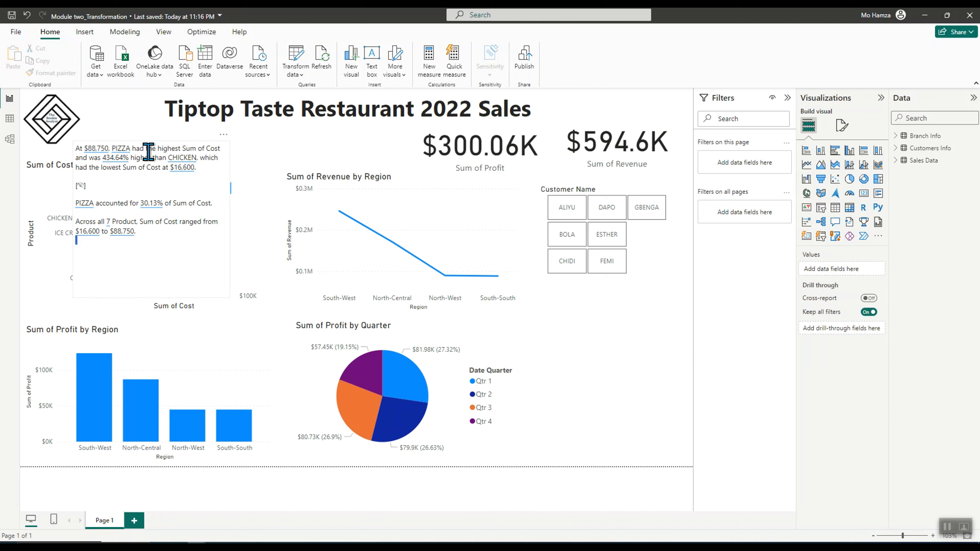
pyautogui.click(80, 176)
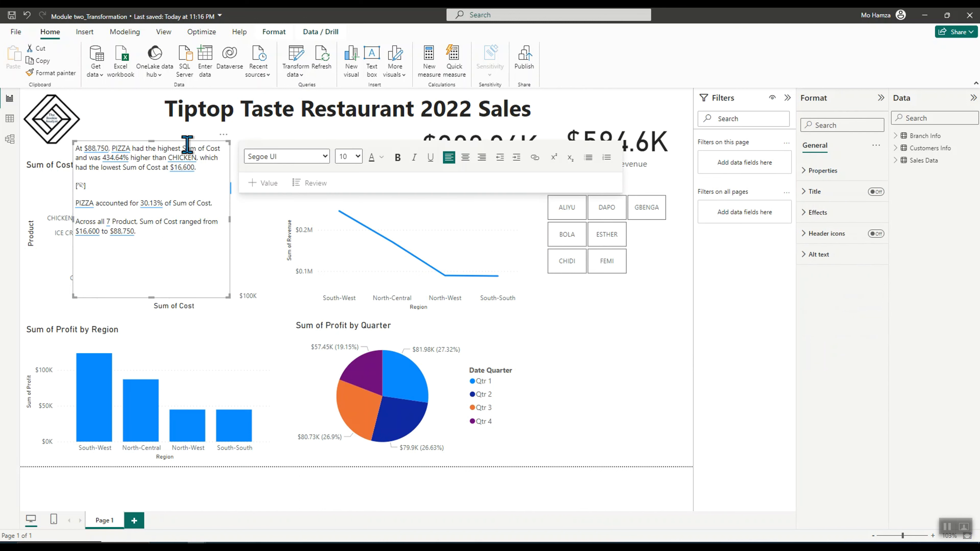
# Move the smart narrative to the empty area below the customer slicer and widen it
pyautogui.moveTo(221, 152); pyautogui.dragTo(643, 335)
pyautogui.moveTo(524, 448); pyautogui.dragTo(534, 424)
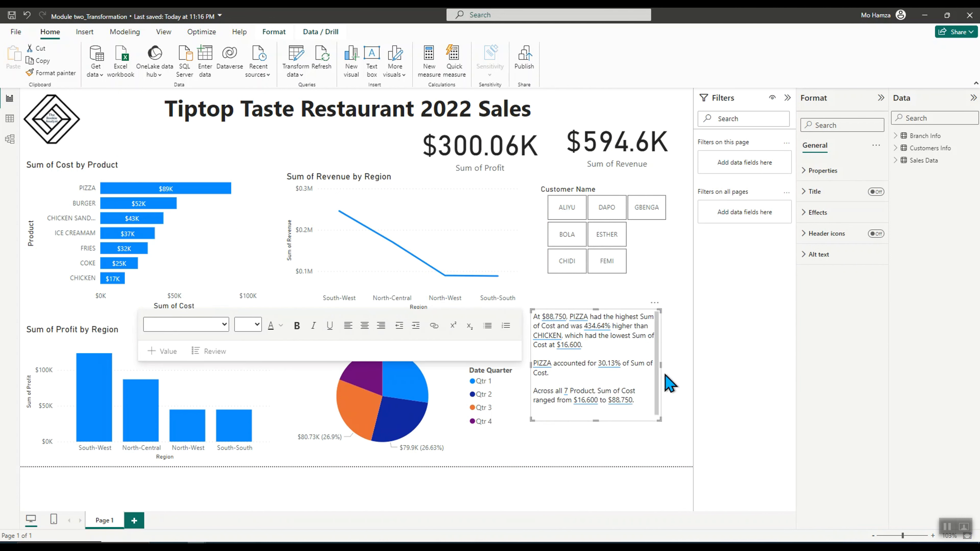
pyautogui.moveTo(661, 365); pyautogui.dragTo(683, 365)
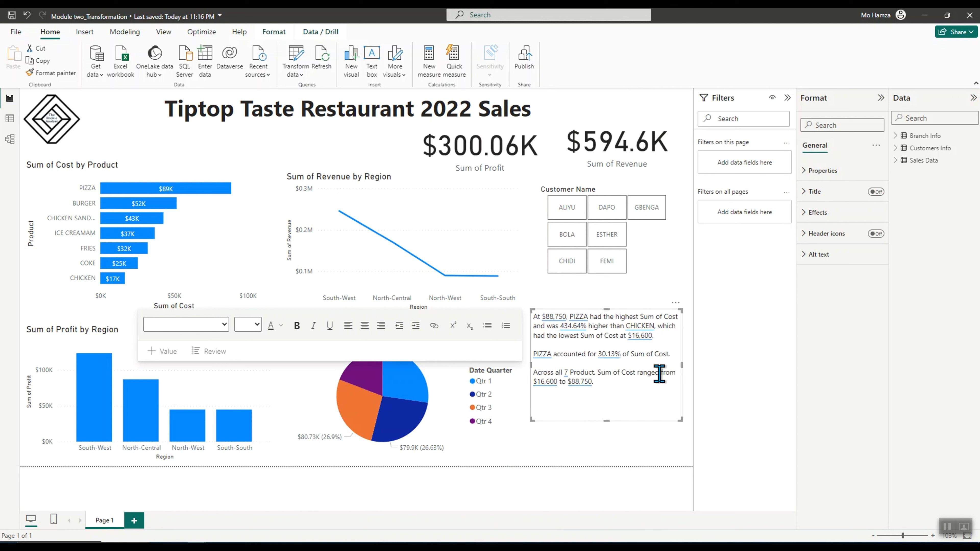
pyautogui.click(548, 456)
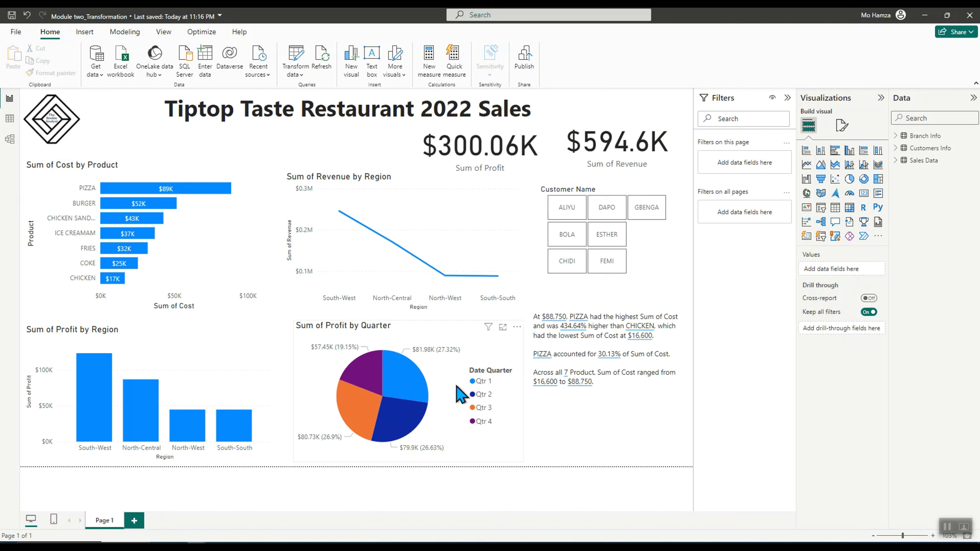
# Delete the smart narrative visual
pyautogui.click(626, 391)
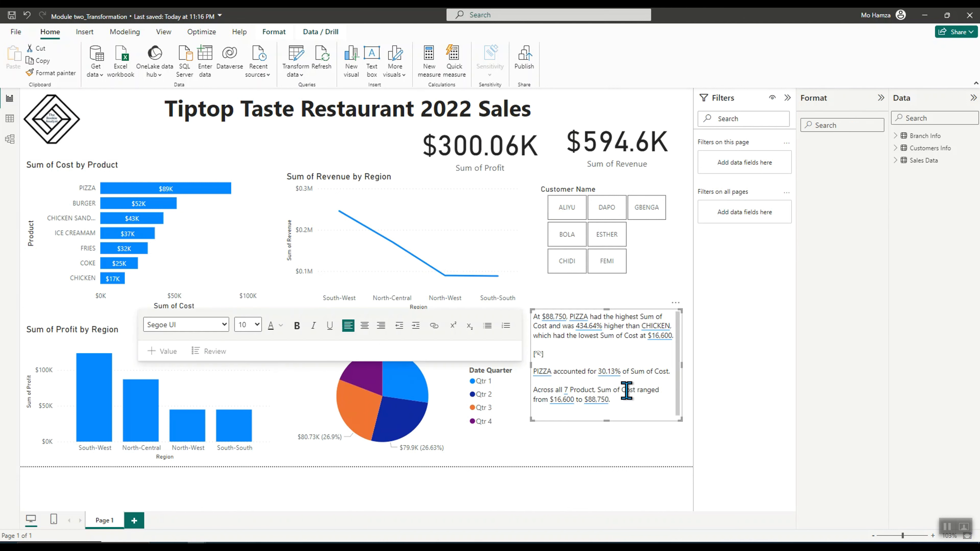
pyautogui.click(675, 304)
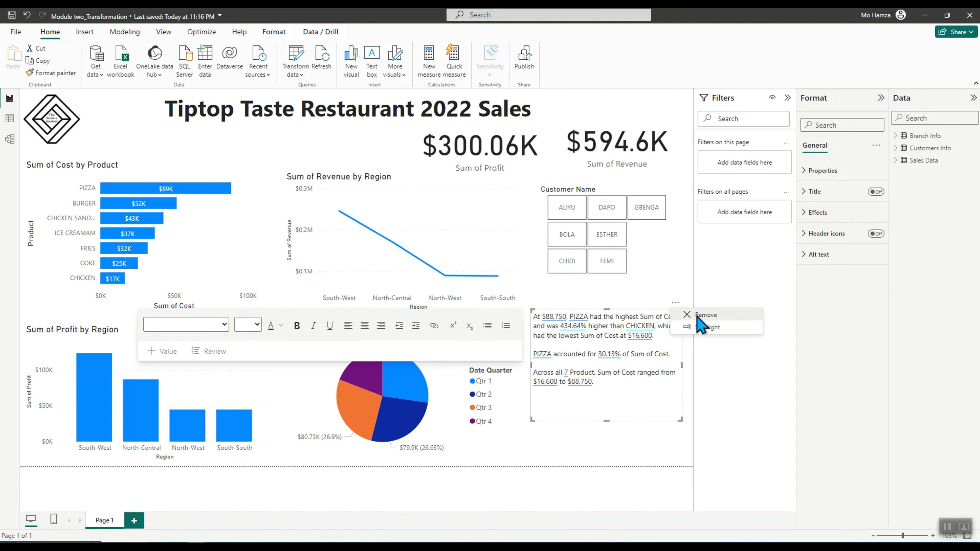
pyautogui.click(696, 316)
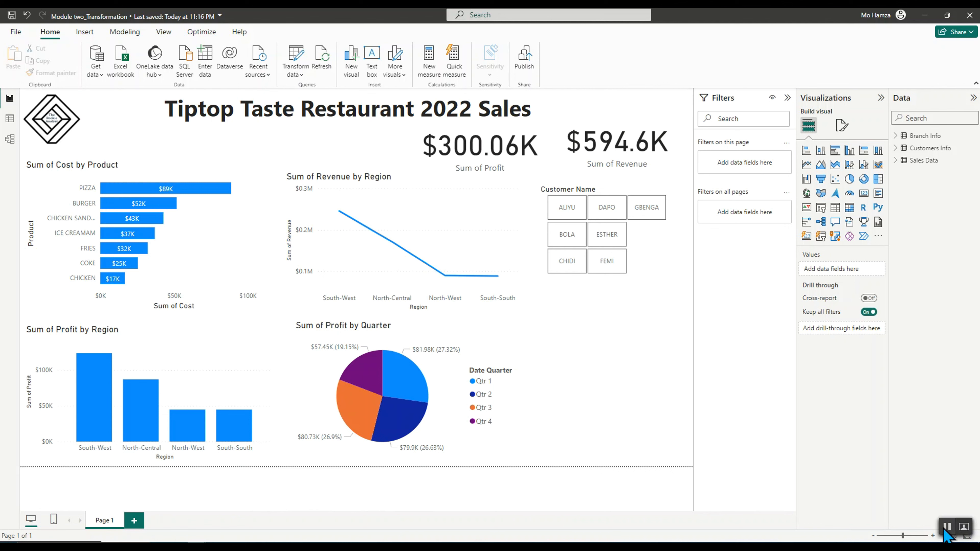